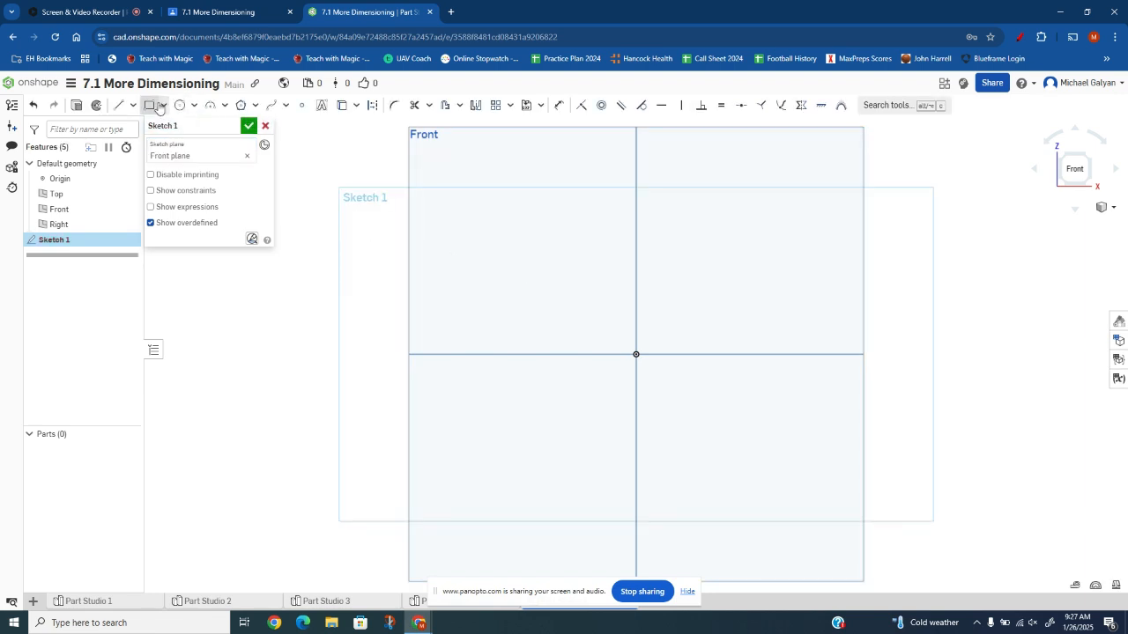
# Sketch a closed L-shaped profile with lines on the Front plane, about 3.89 in wide and 2.44 in tall
pyautogui.click(119, 107)
pyautogui.click(451, 233)
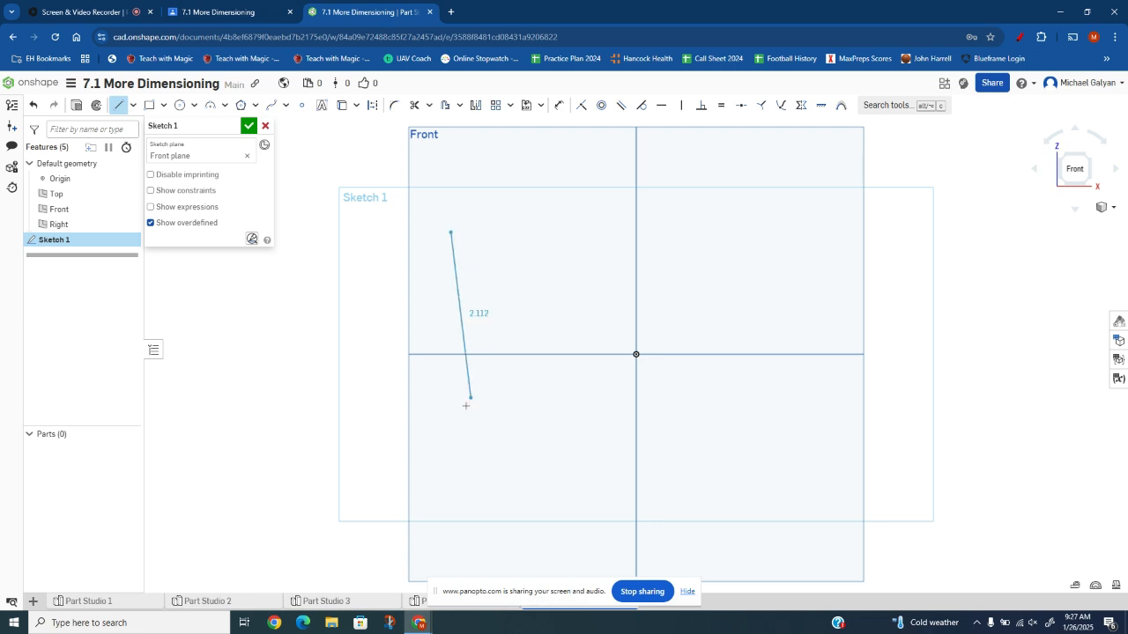
pyautogui.click(450, 417)
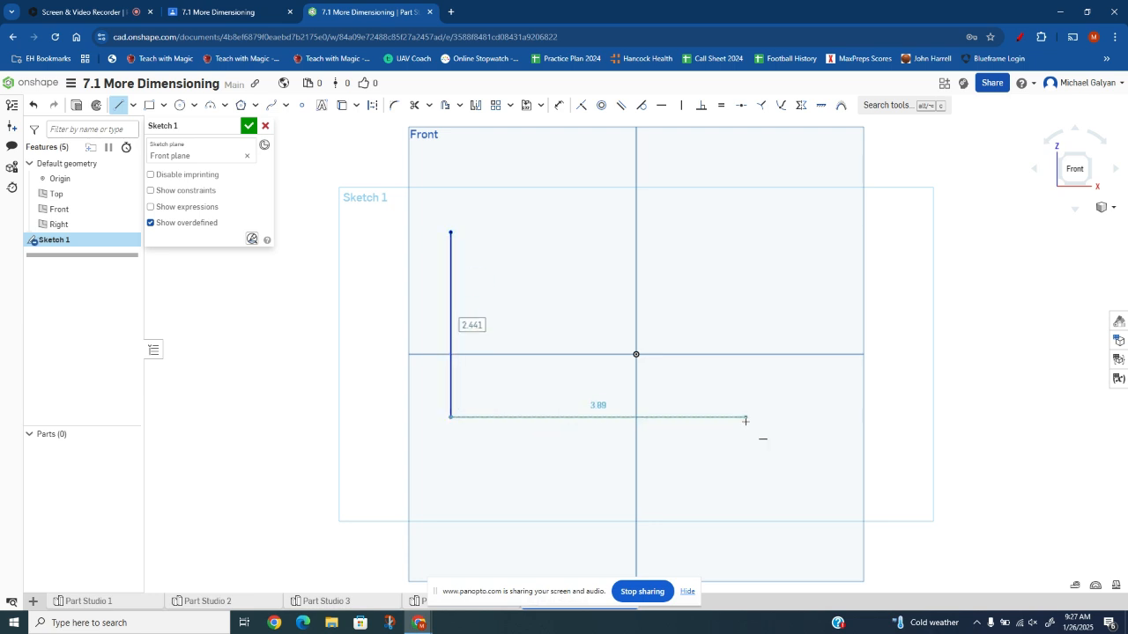
pyautogui.click(746, 418)
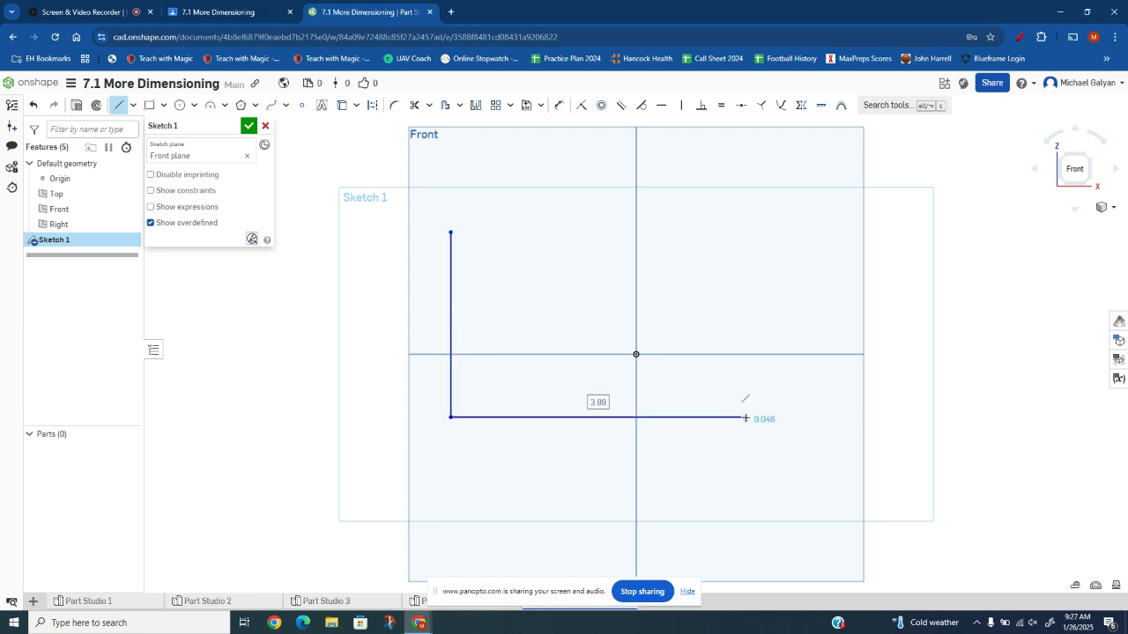
pyautogui.click(745, 371)
pyautogui.click(508, 371)
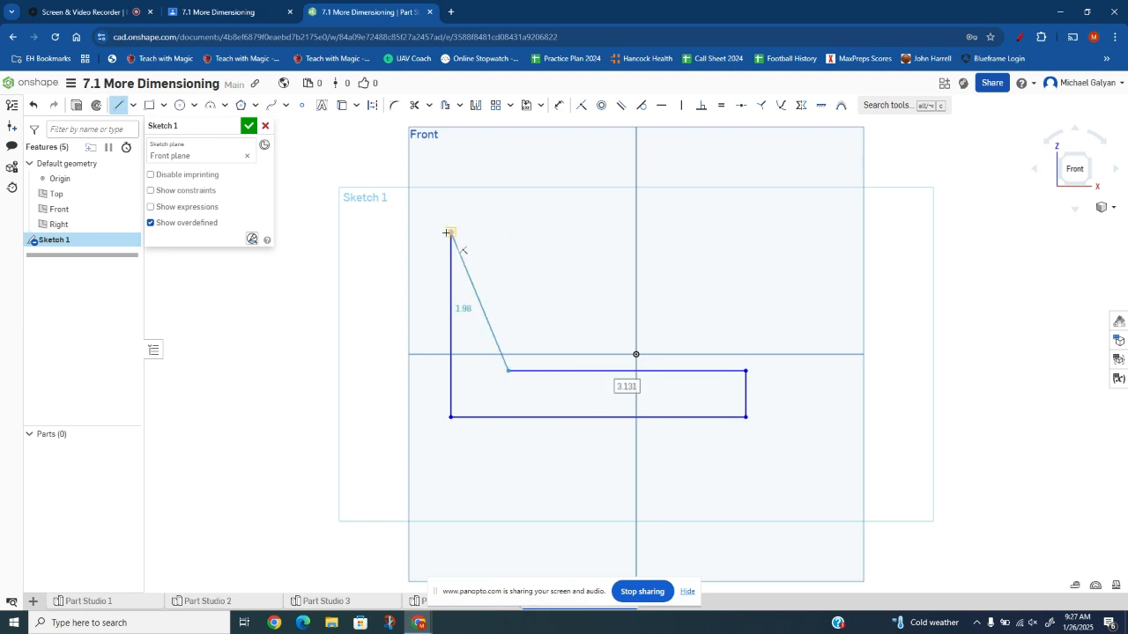
pyautogui.click(509, 233)
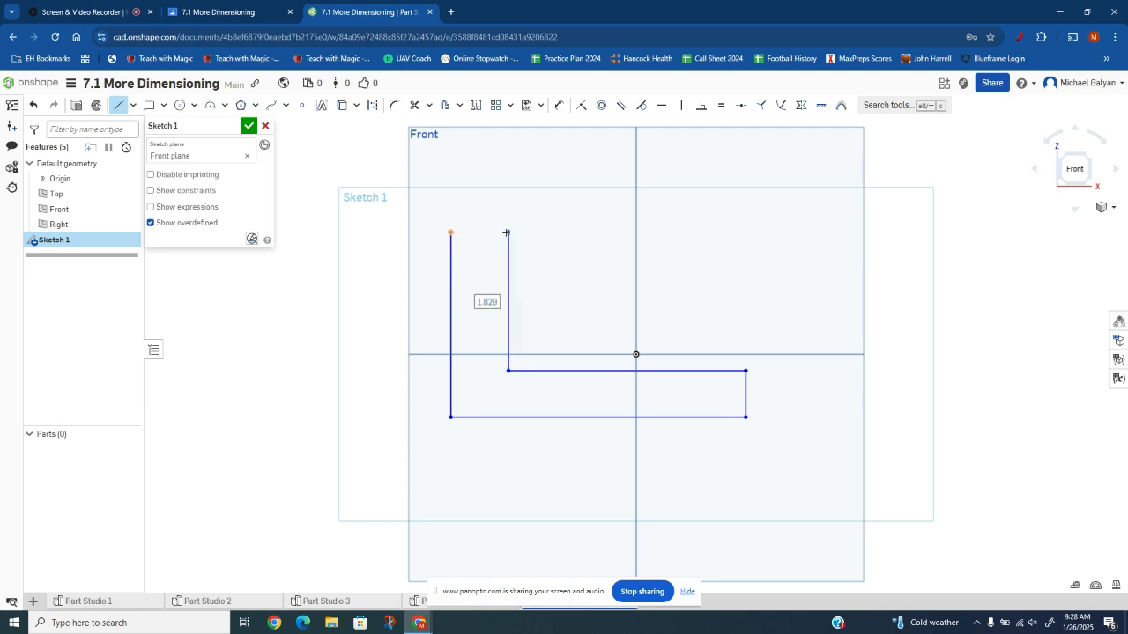
pyautogui.click(452, 234)
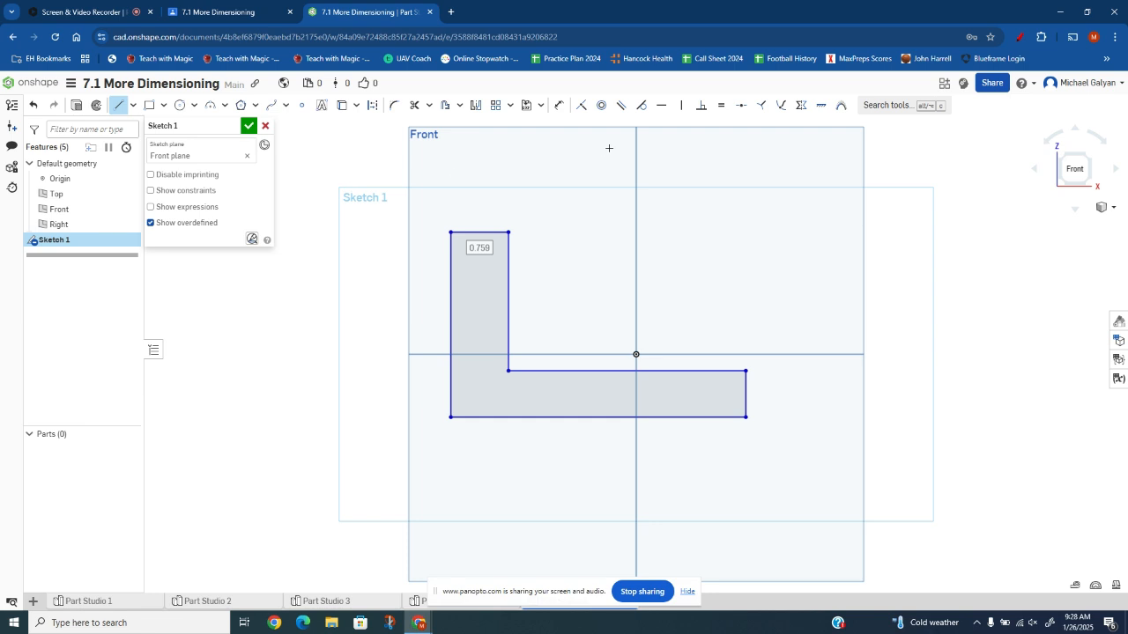
# Dimension the L profile's bottom edge to 1.75 in and its outer vertical edge to 1.25 in
pyautogui.press('d')
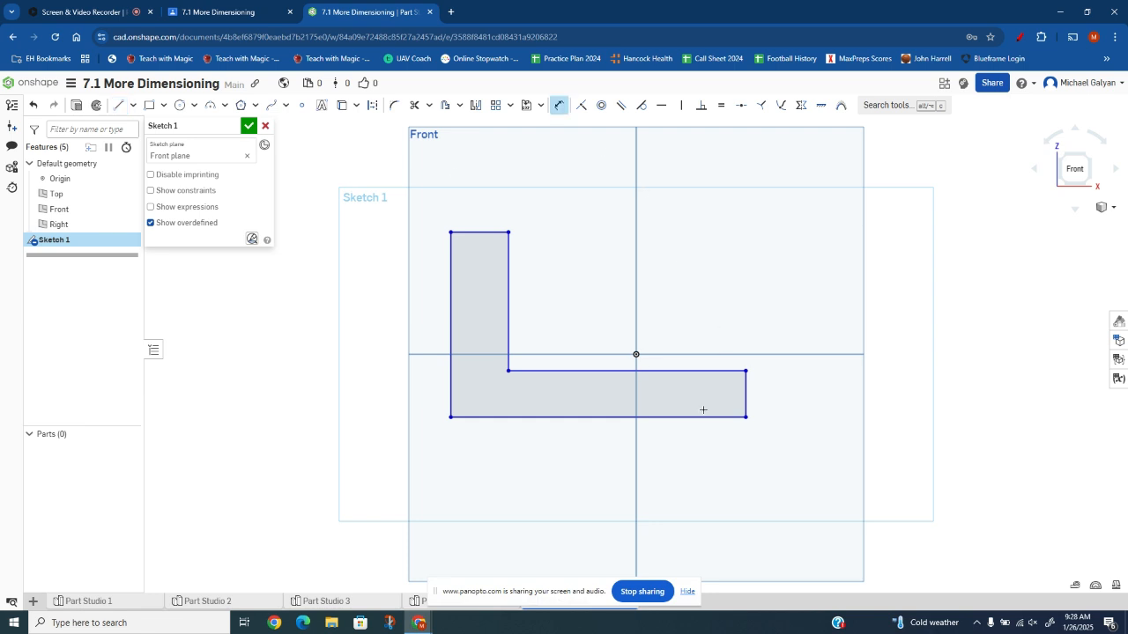
pyautogui.click(673, 418)
pyautogui.click(674, 445)
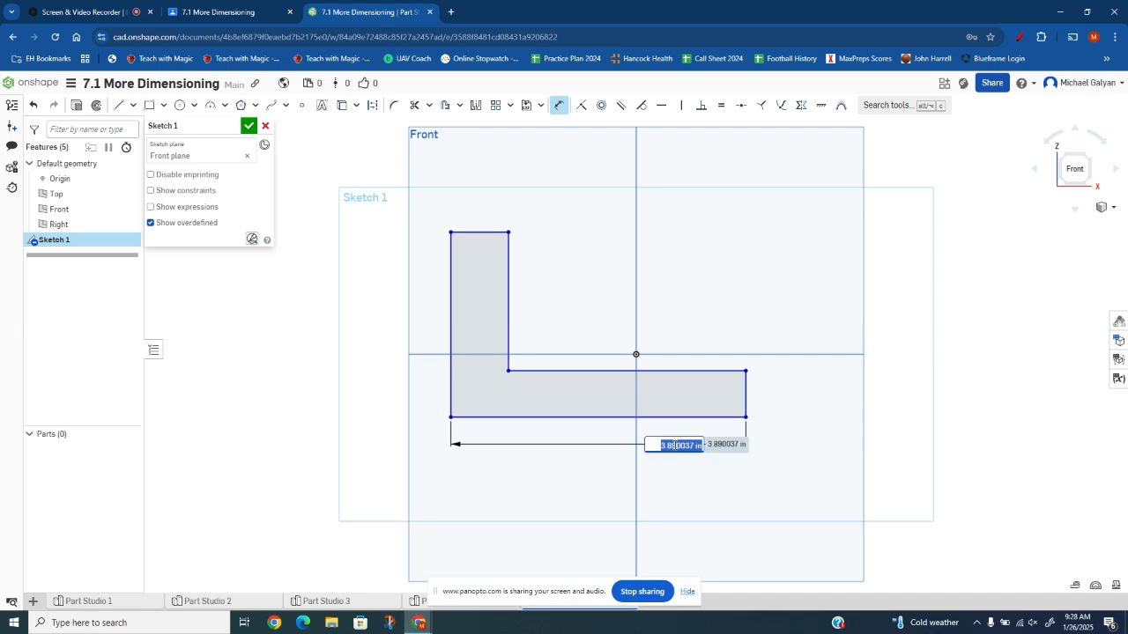
pyautogui.write('1.75')
pyautogui.press('Return')
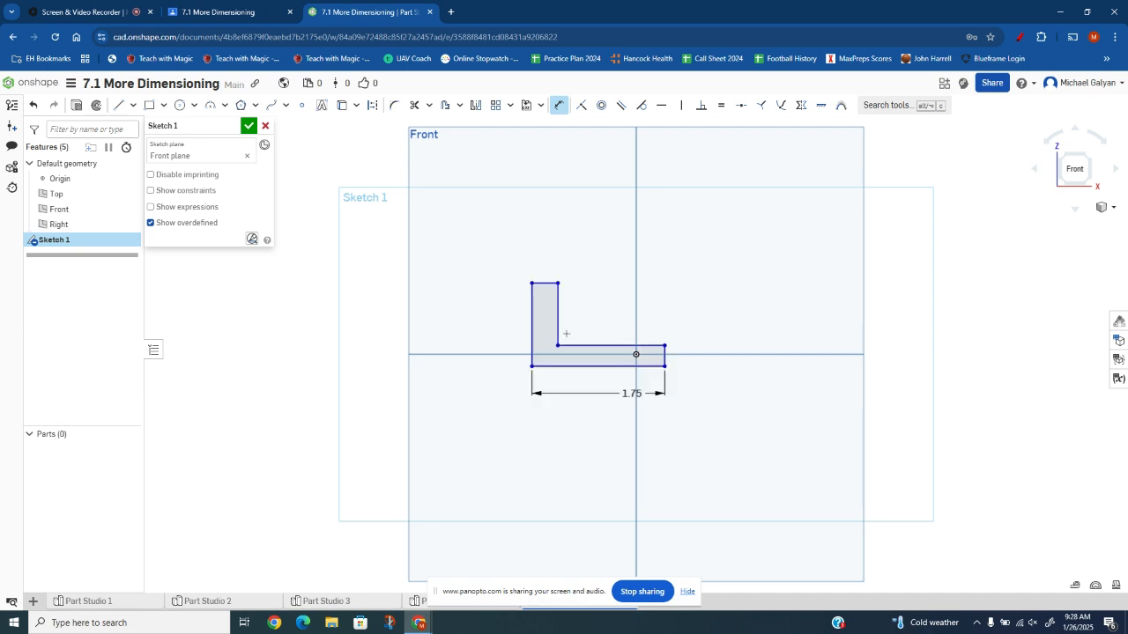
pyautogui.click(530, 315)
pyautogui.click(491, 319)
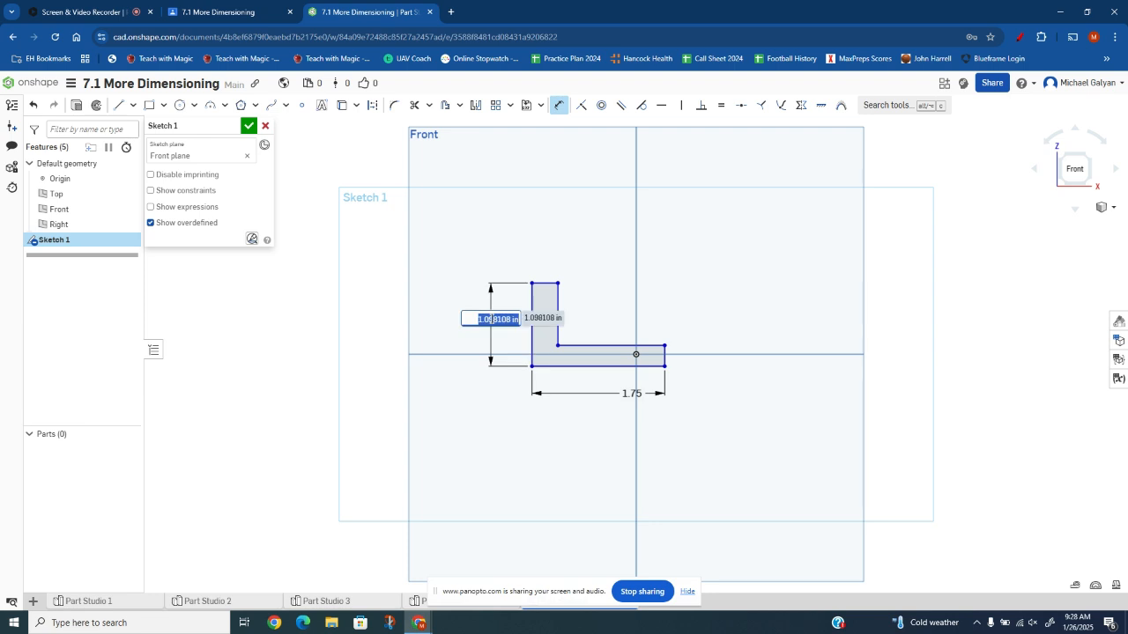
pyautogui.write('1.25')
pyautogui.press('Return')
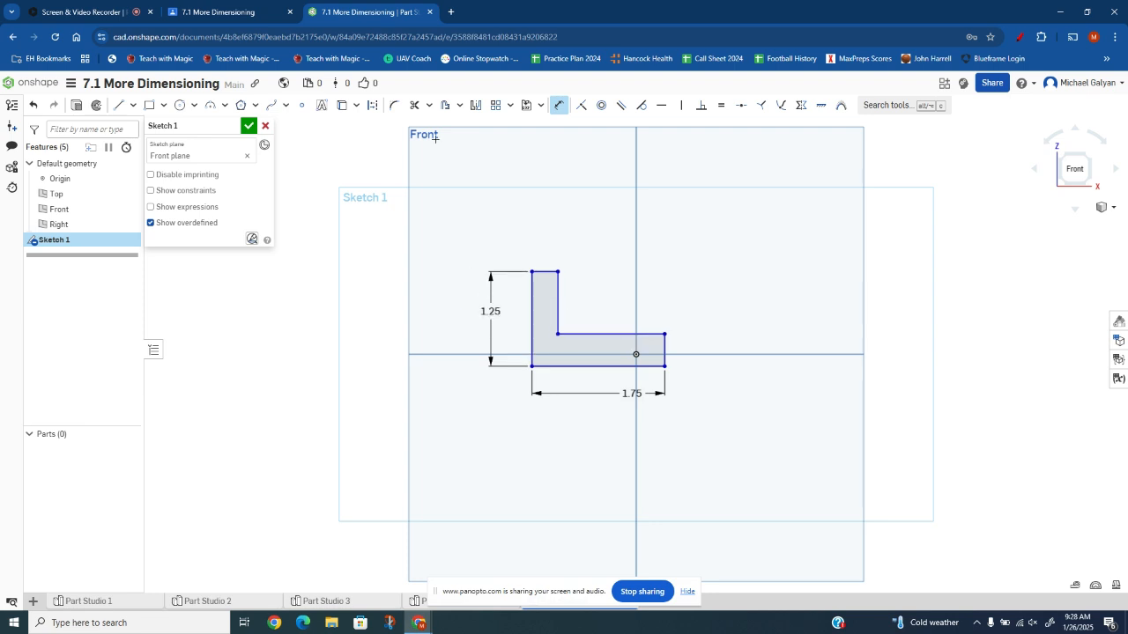
# Check the isometric drawing in the assignment document, and dimension the top edge of the L profile's upright leg to 0.5 in
pyautogui.hotkey('ctrl', 'shift', 'Tab')
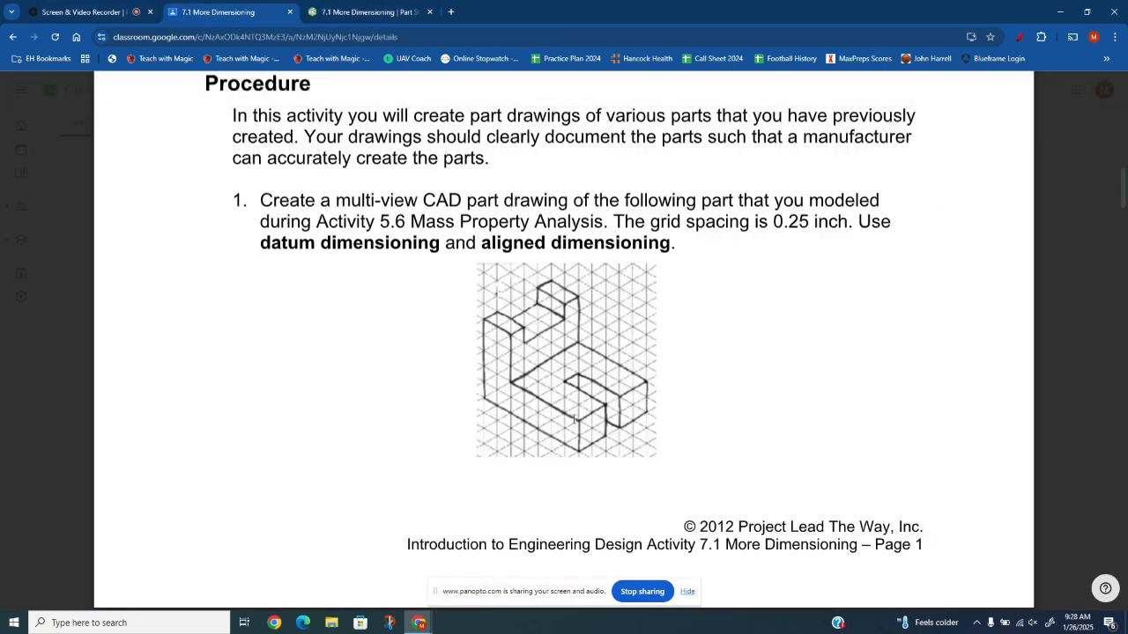
pyautogui.click(392, 14)
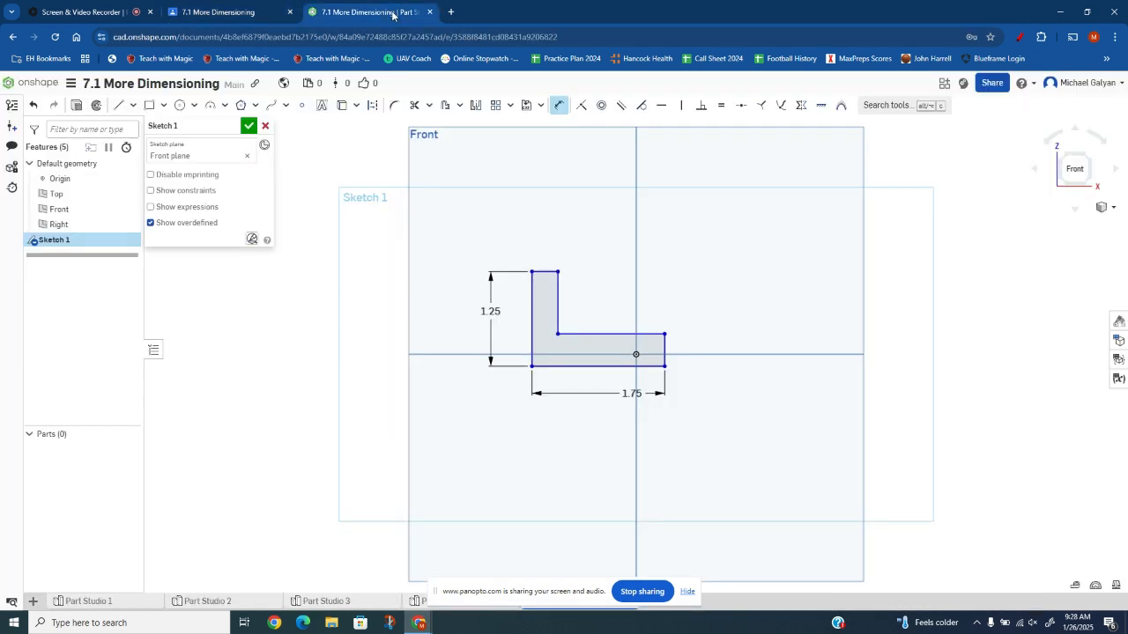
pyautogui.scroll(3, 544, 272)
pyautogui.click(544, 265)
pyautogui.click(546, 246)
pyautogui.press('BackSpace')
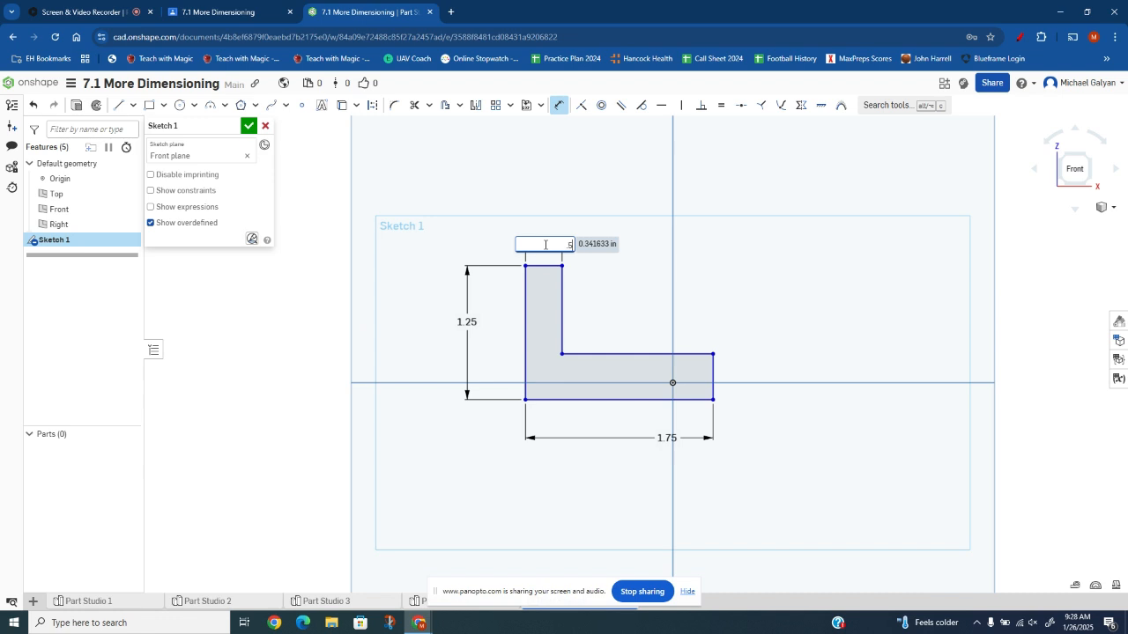
pyautogui.write('.5')
pyautogui.press('Return')
# Dimension the end edge of the L profile's horizontal leg to 0.5 in and finish the sketch
pyautogui.click(713, 377)
pyautogui.click(748, 371)
pyautogui.press('BackSpace')
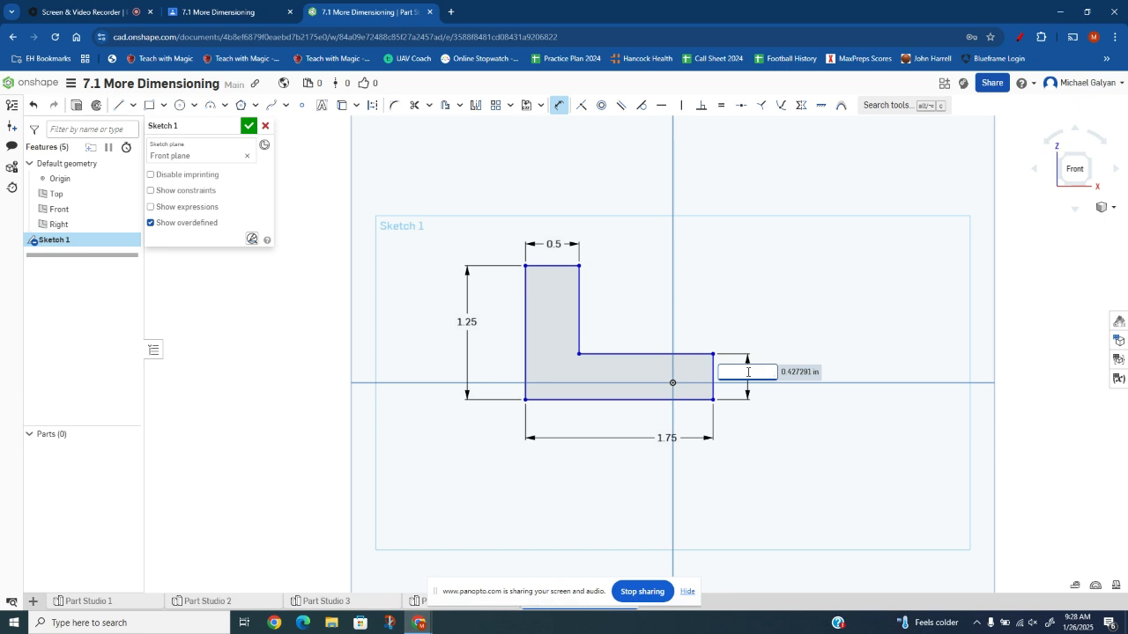
pyautogui.write('.5')
pyautogui.press('Return')
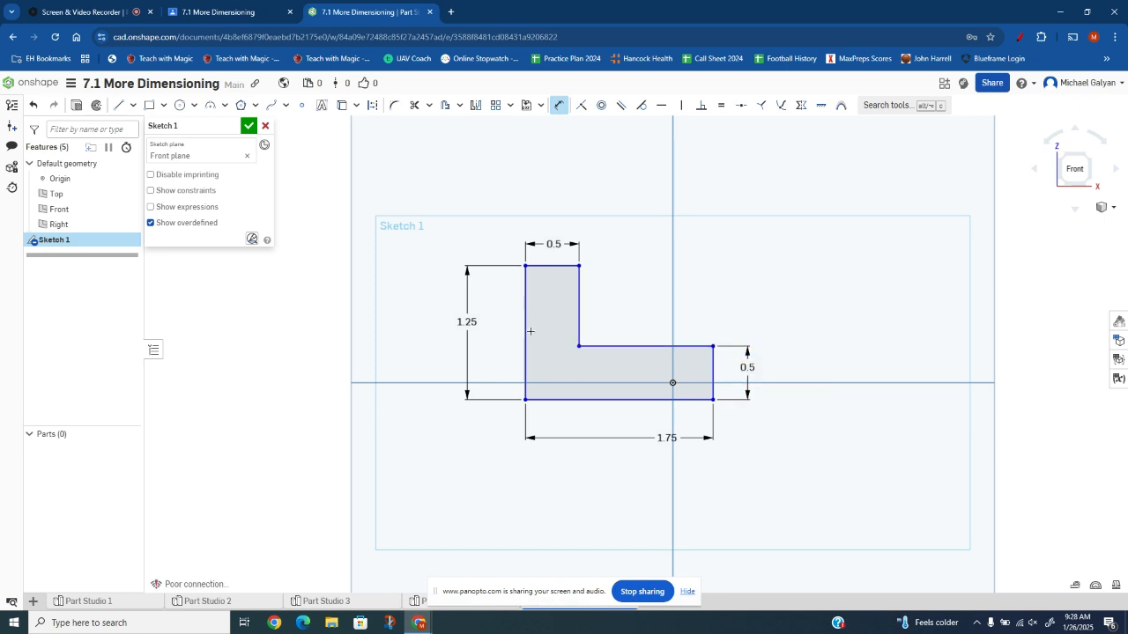
pyautogui.click(251, 126)
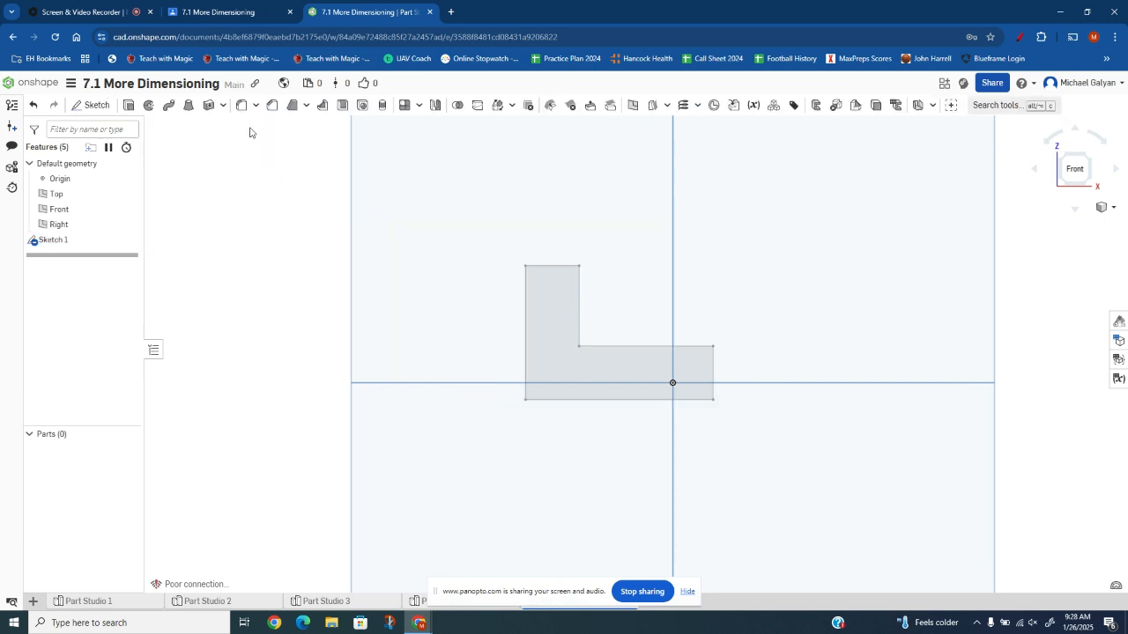
# Check the isometric drawing in the assignment document, and extrude the L-shaped profile as a new solid with a blind depth of 1.25 in
pyautogui.click(220, 12)
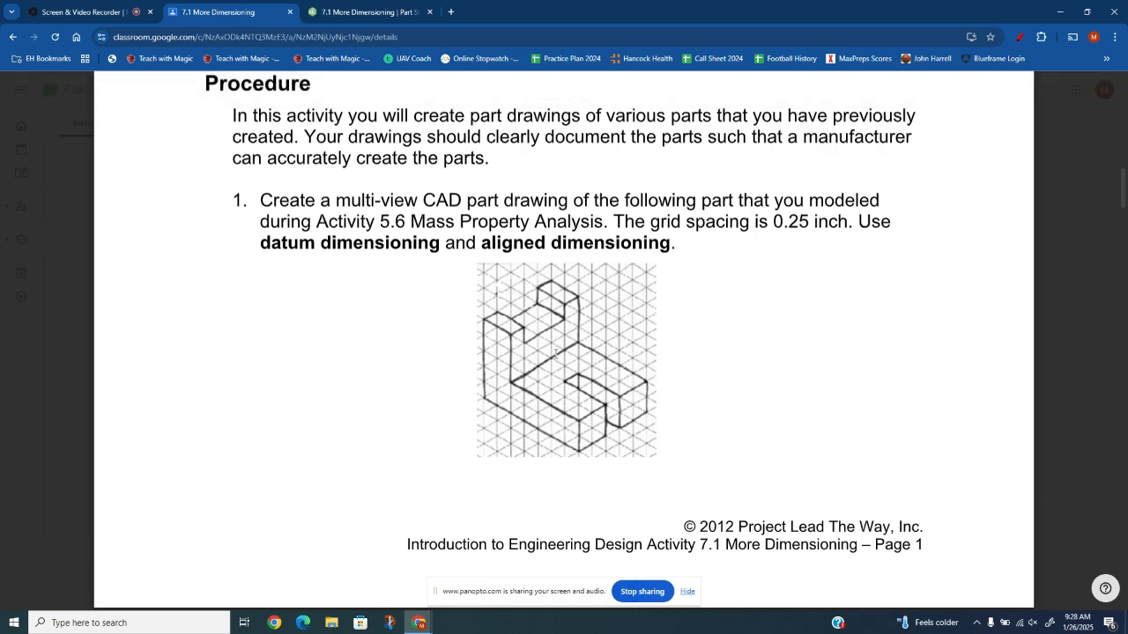
pyautogui.click(362, 13)
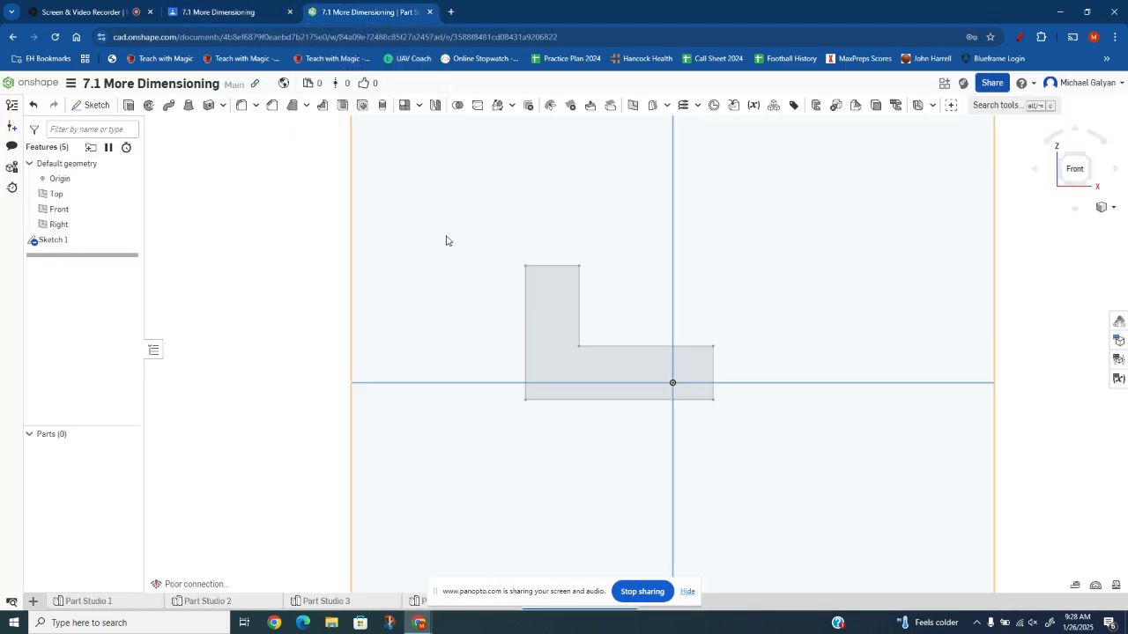
pyautogui.click(129, 104)
pyautogui.click(553, 310)
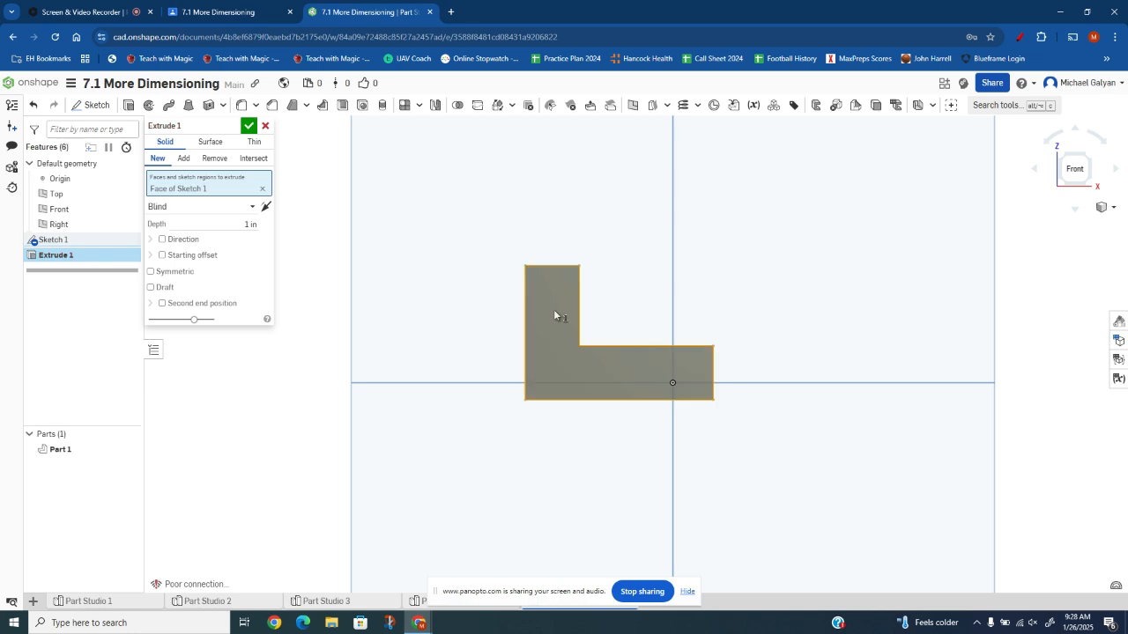
pyautogui.click(250, 225)
pyautogui.write('1.25')
pyautogui.click(249, 129)
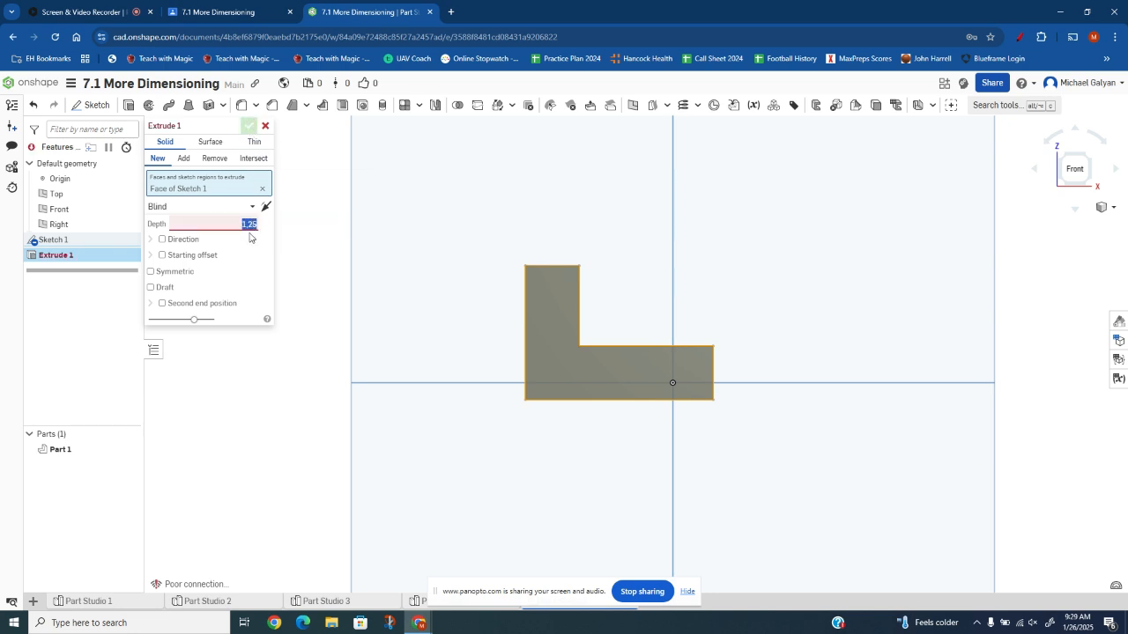
pyautogui.moveTo(646, 385)
pyautogui.mouseDown(button='right')
pyautogui.moveTo(718, 428)
pyautogui.moveTo(643, 396)
pyautogui.mouseUp(button='right')
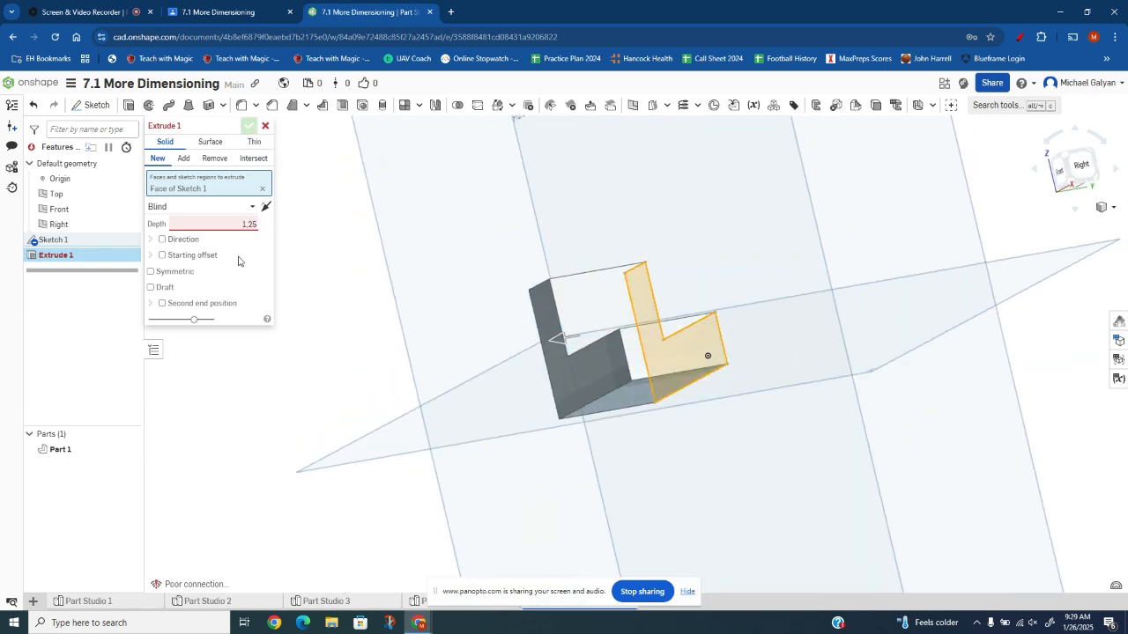
pyautogui.click(248, 225)
pyautogui.write('1')
pyautogui.press('Return')
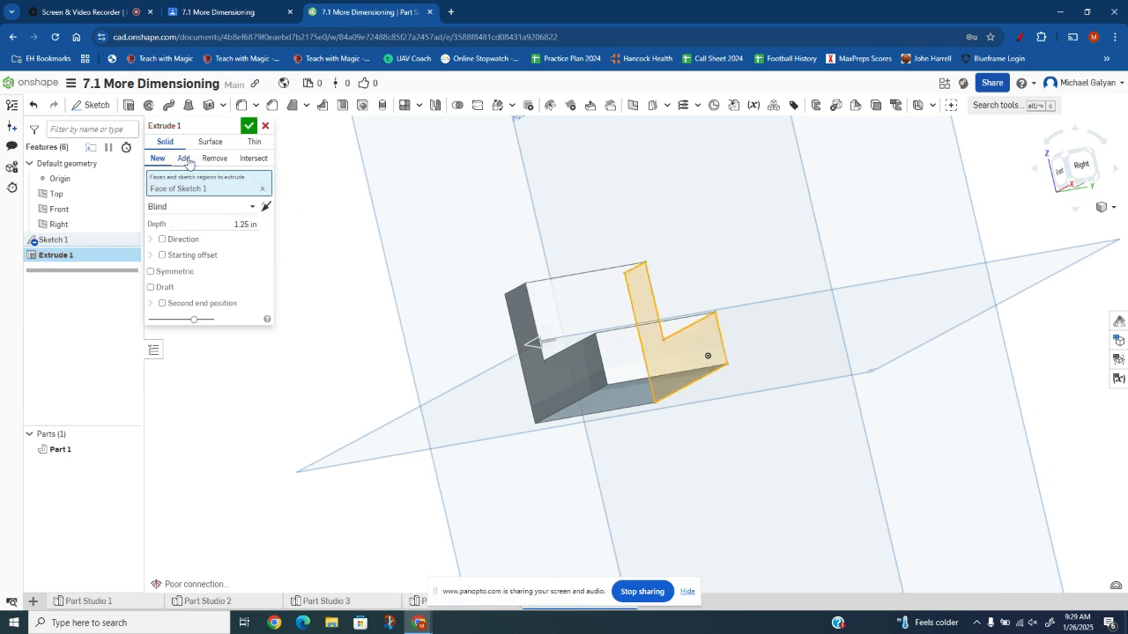
pyautogui.moveTo(531, 423); pyautogui.dragTo(541, 467, button='right')
pyautogui.click(250, 129)
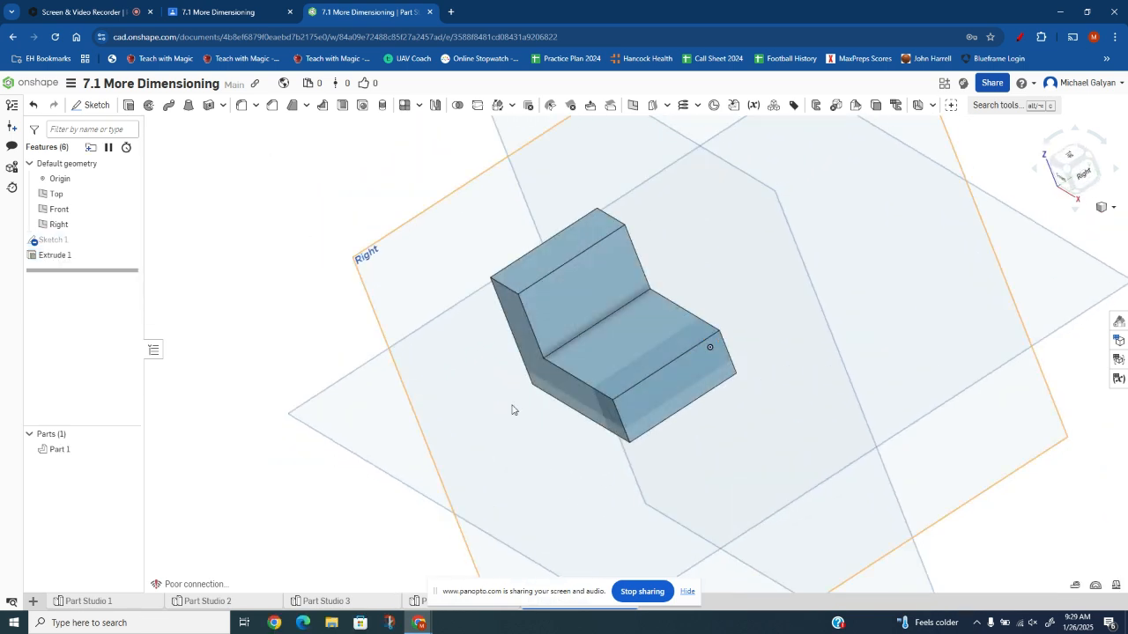
# Sketch a rectangle about 0.83 by 0.27 in on the upright leg's inner face in the Right view, starting on its top edge
pyautogui.moveTo(622, 456); pyautogui.dragTo(612, 428, button='right')
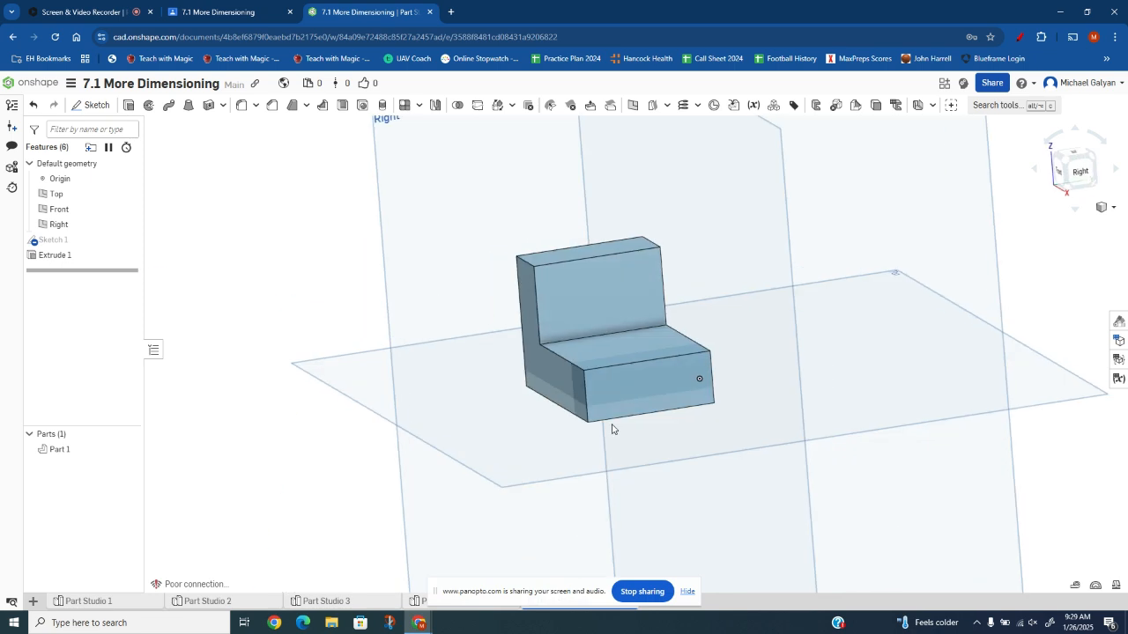
pyautogui.click(222, 13)
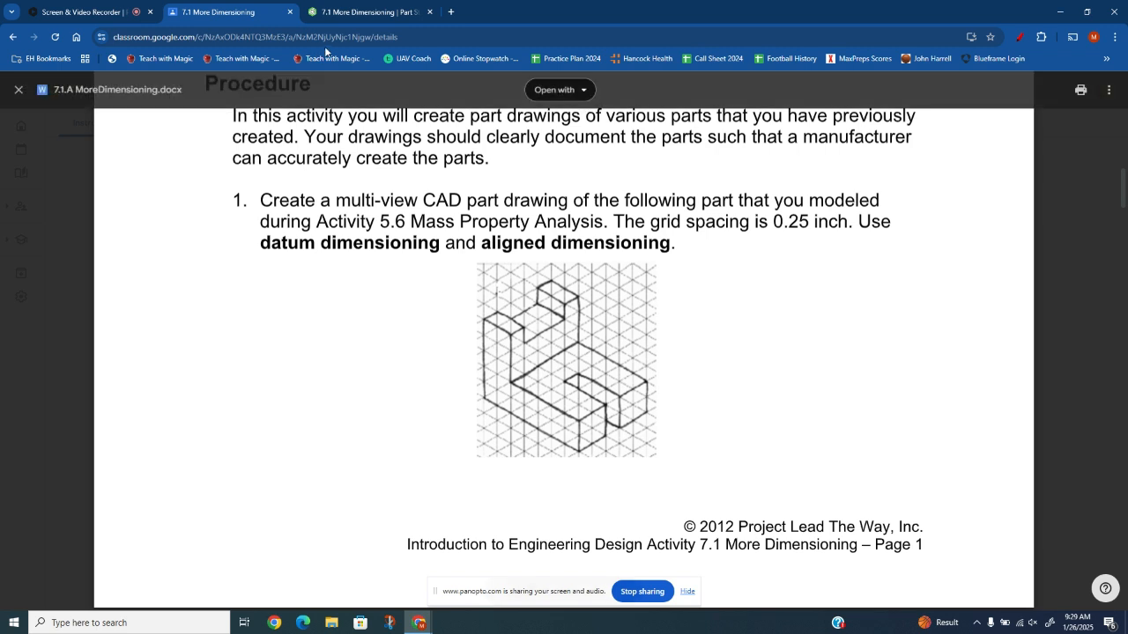
pyautogui.click(377, 12)
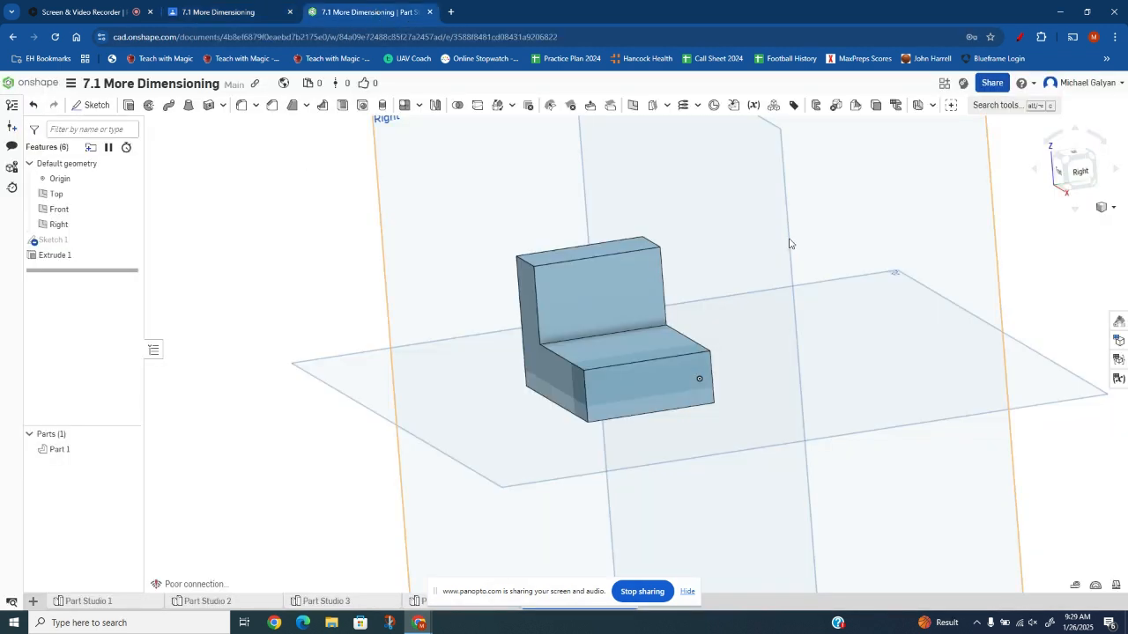
pyautogui.click(1080, 171)
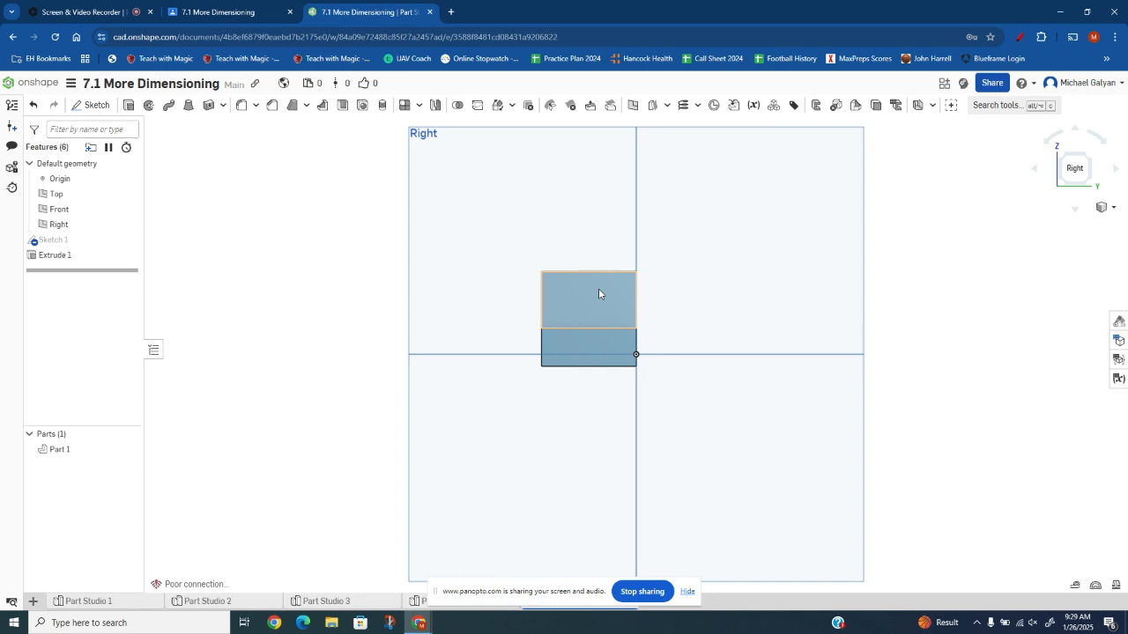
pyautogui.click(79, 104)
pyautogui.click(584, 289)
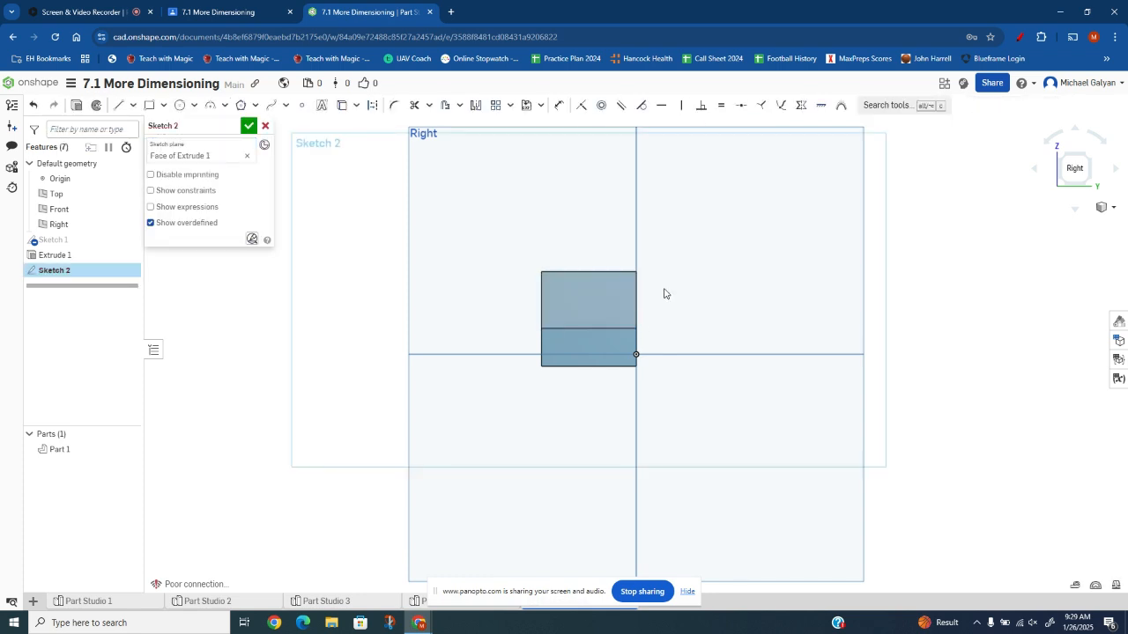
pyautogui.scroll(5, 589, 292)
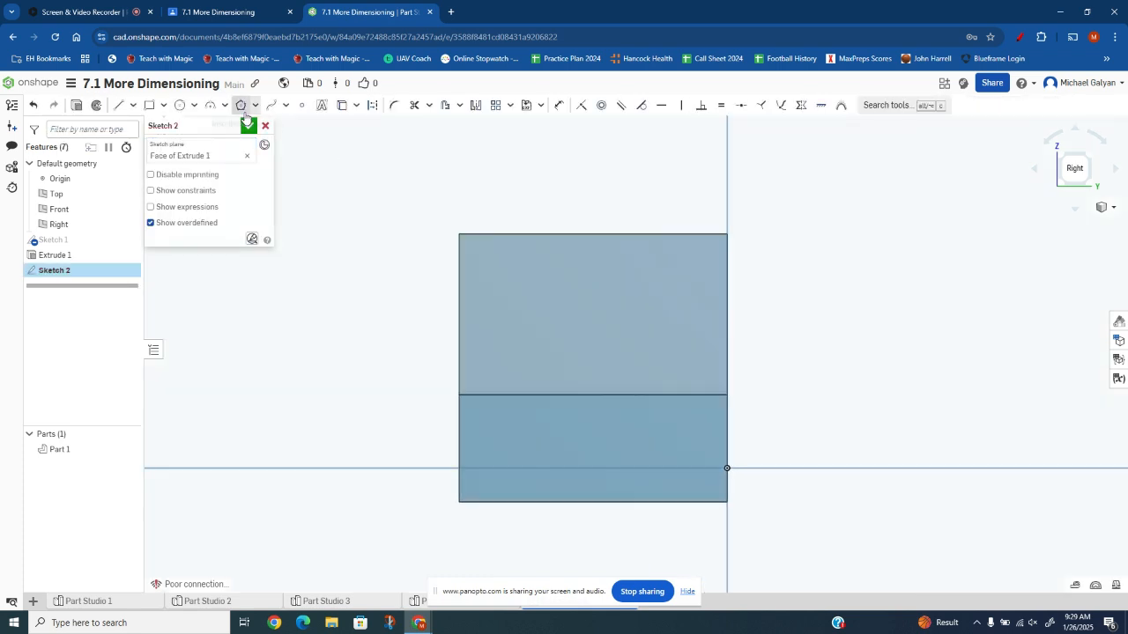
pyautogui.click(148, 105)
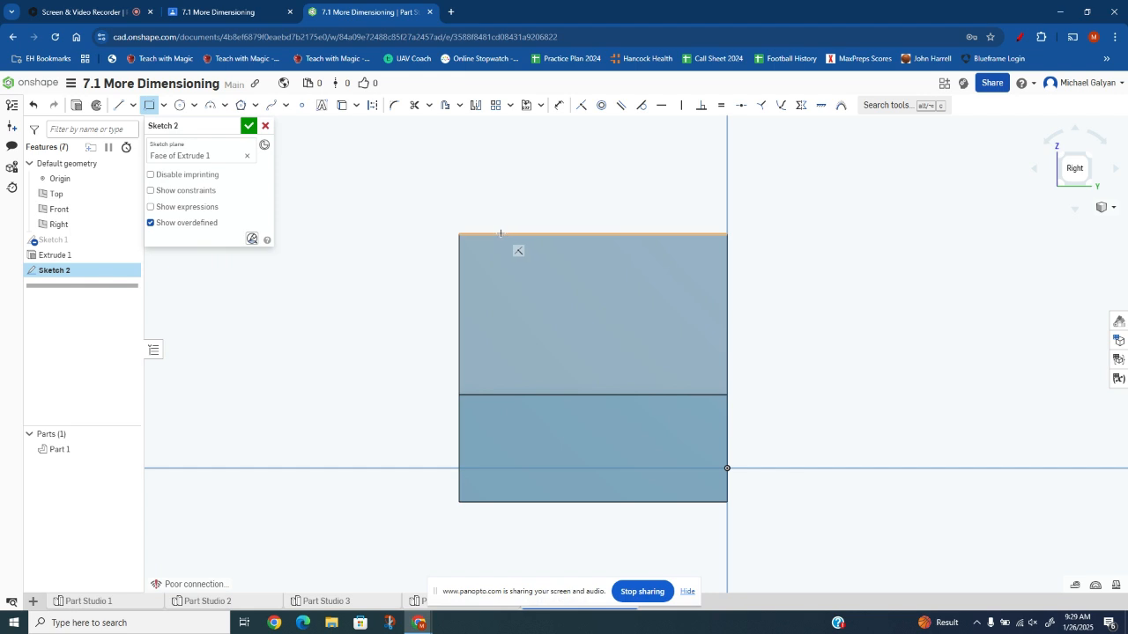
pyautogui.click(501, 232)
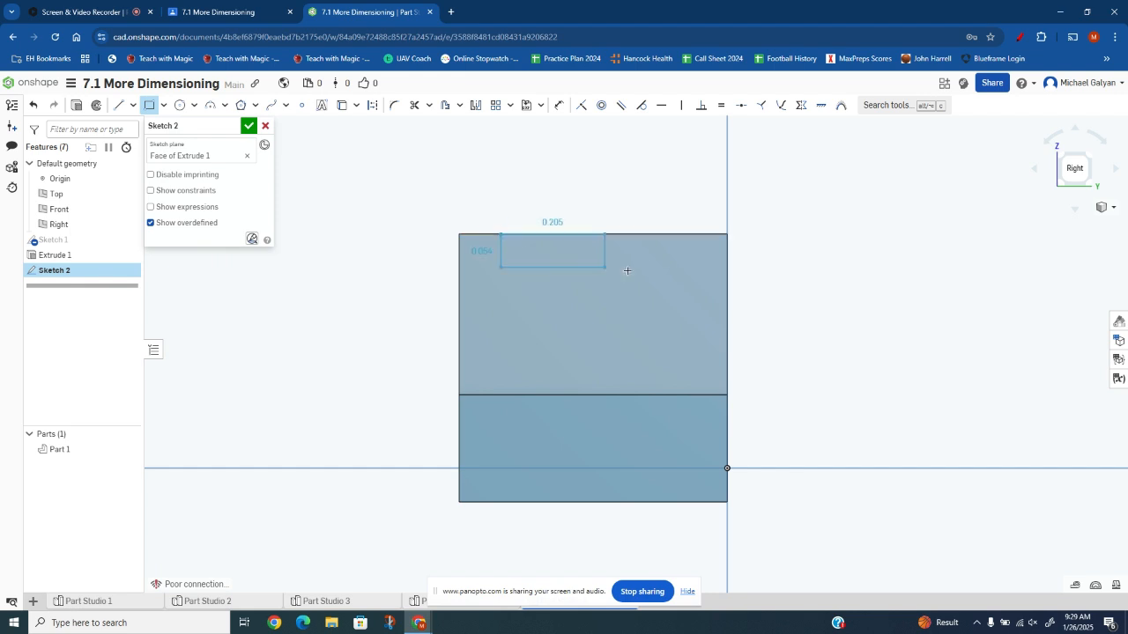
pyautogui.click(679, 292)
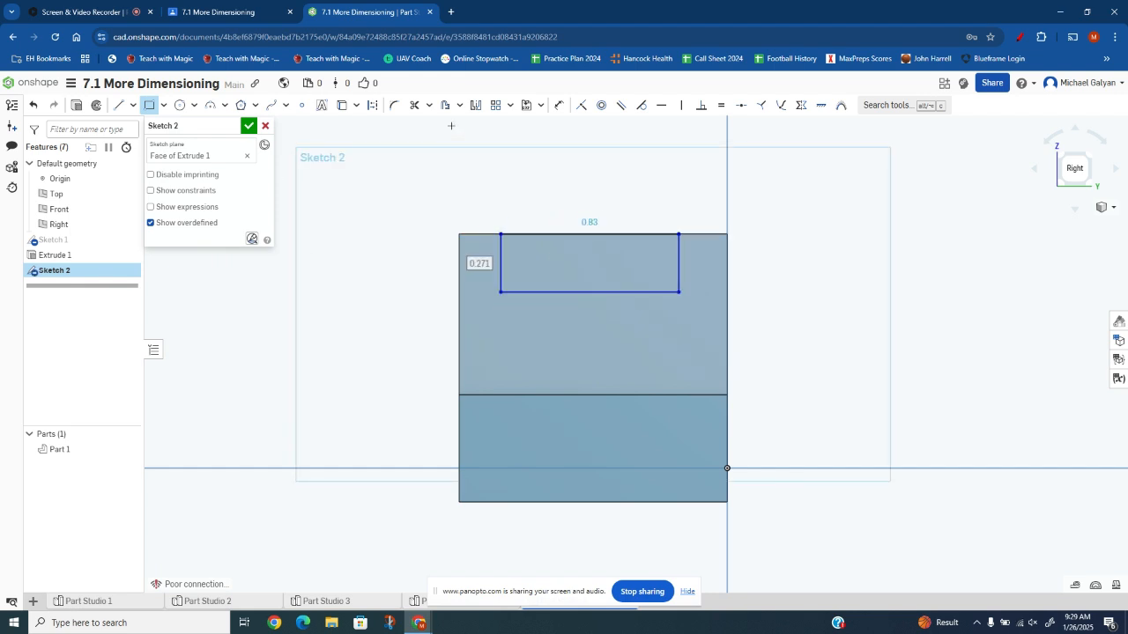
# Dimension the rectangle's bottom edge to 0.75 in
pyautogui.press('u')
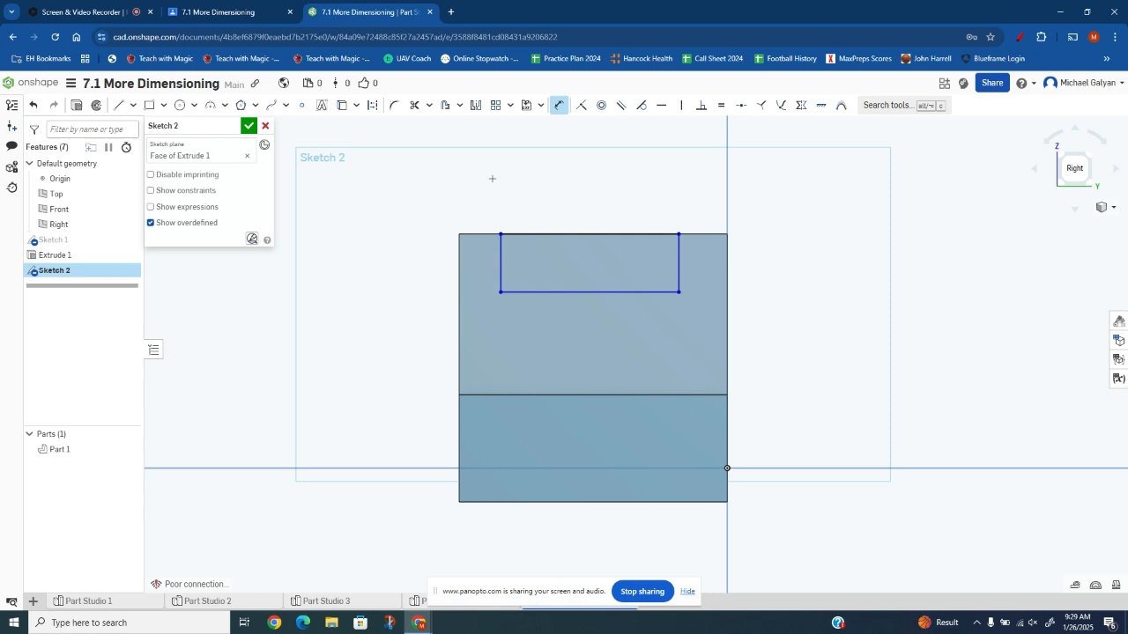
pyautogui.click(587, 292)
pyautogui.click(588, 313)
pyautogui.press('BackSpace')
pyautogui.write('.75')
pyautogui.press('Return')
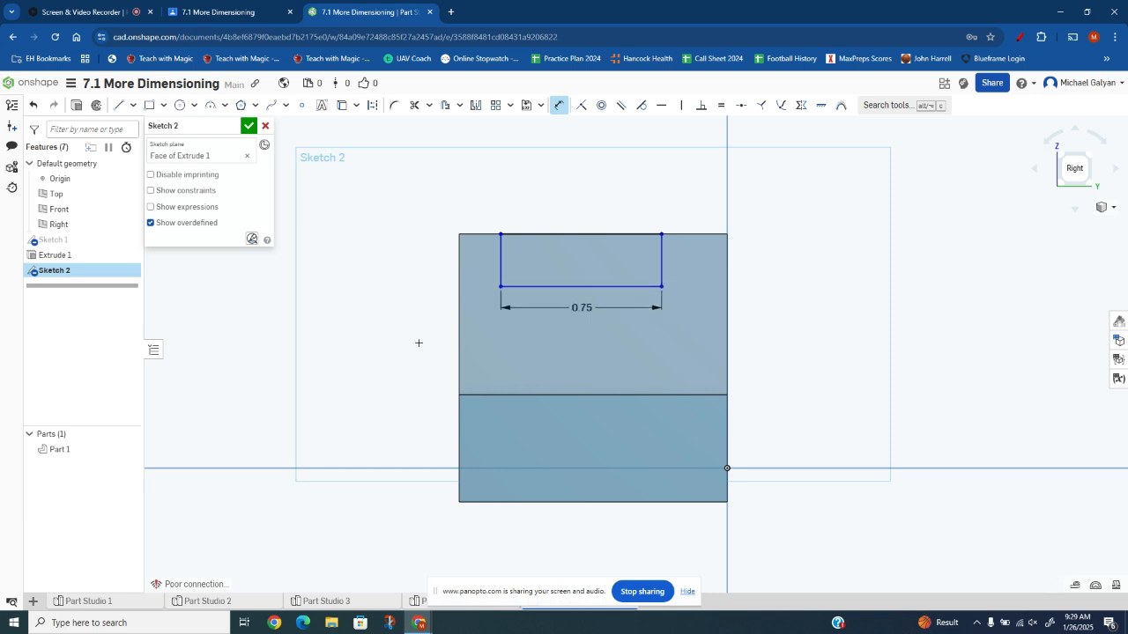
# Dimension the short side edge of the rectangle on the upright leg to 0.25 in
pyautogui.click(673, 265)
pyautogui.click(673, 265)
pyautogui.press('BackSpace')
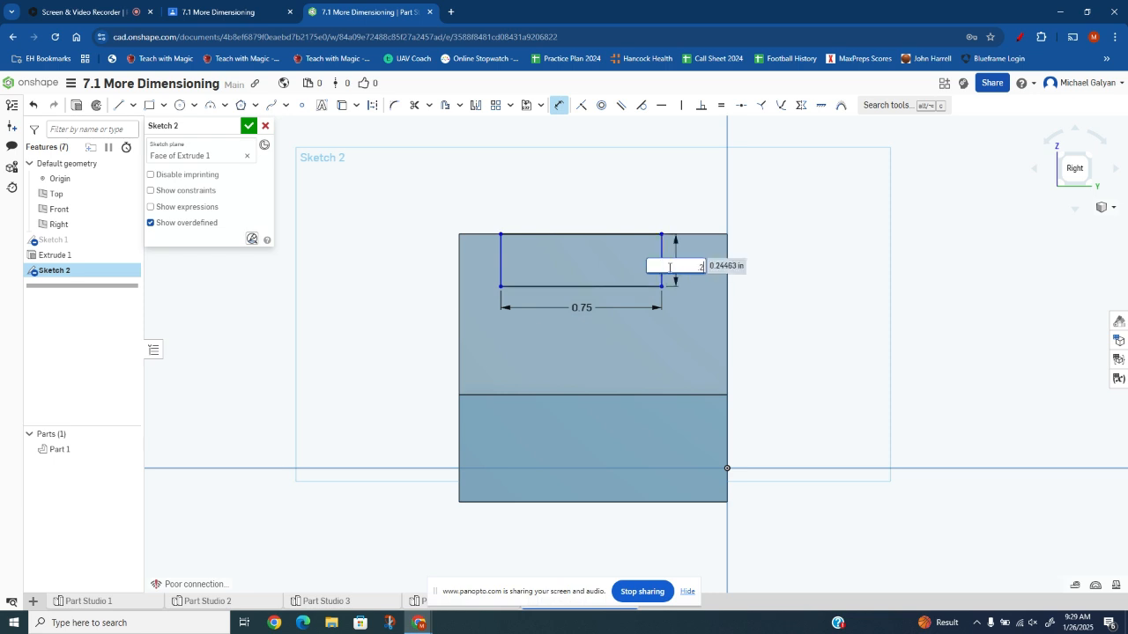
pyautogui.write('.25')
pyautogui.press('Return')
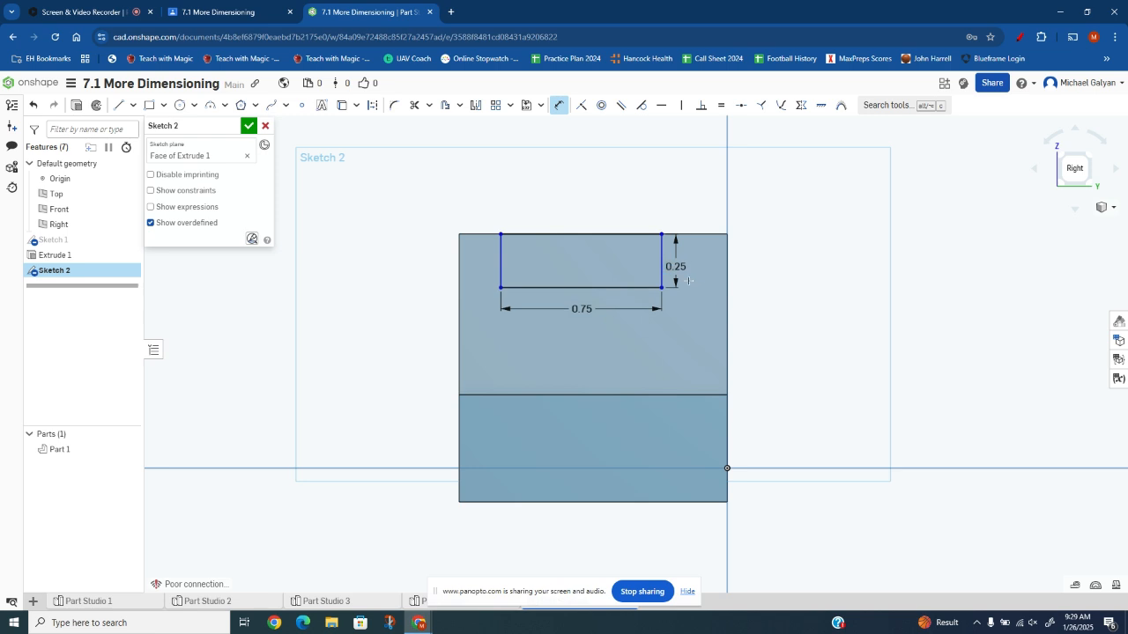
# Check the isometric drawing in the assignment document, and dimension the rectangle's near side edge 0.25 in from the upright leg's side edge
pyautogui.moveTo(614, 357); pyautogui.dragTo(613, 380, button='right')
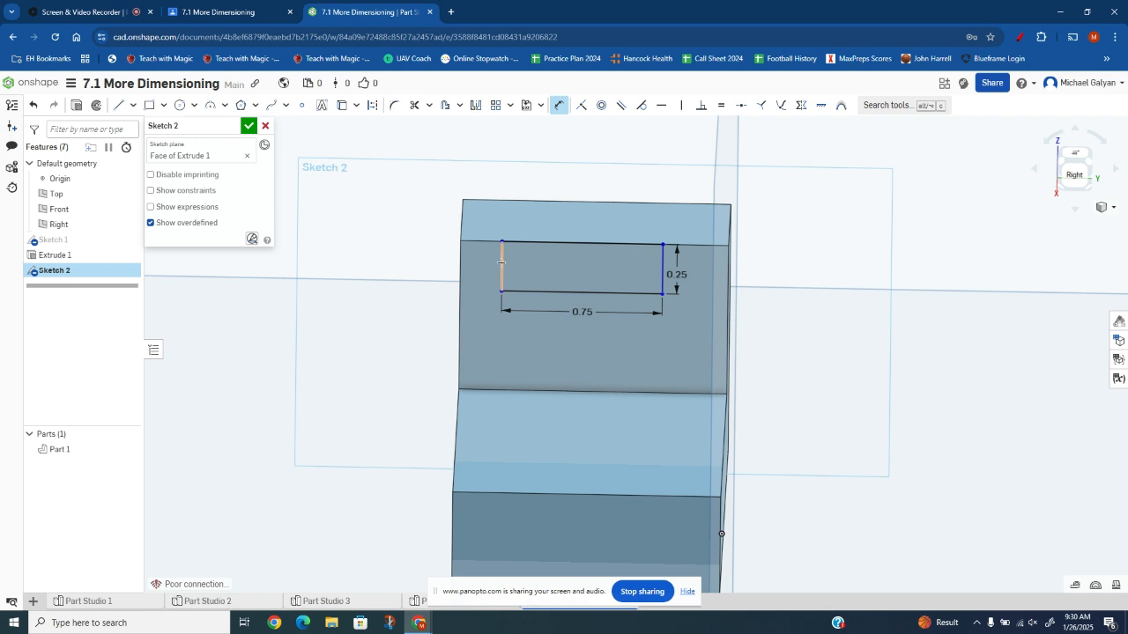
pyautogui.hotkey('ctrl', 'shift', 'Tab')
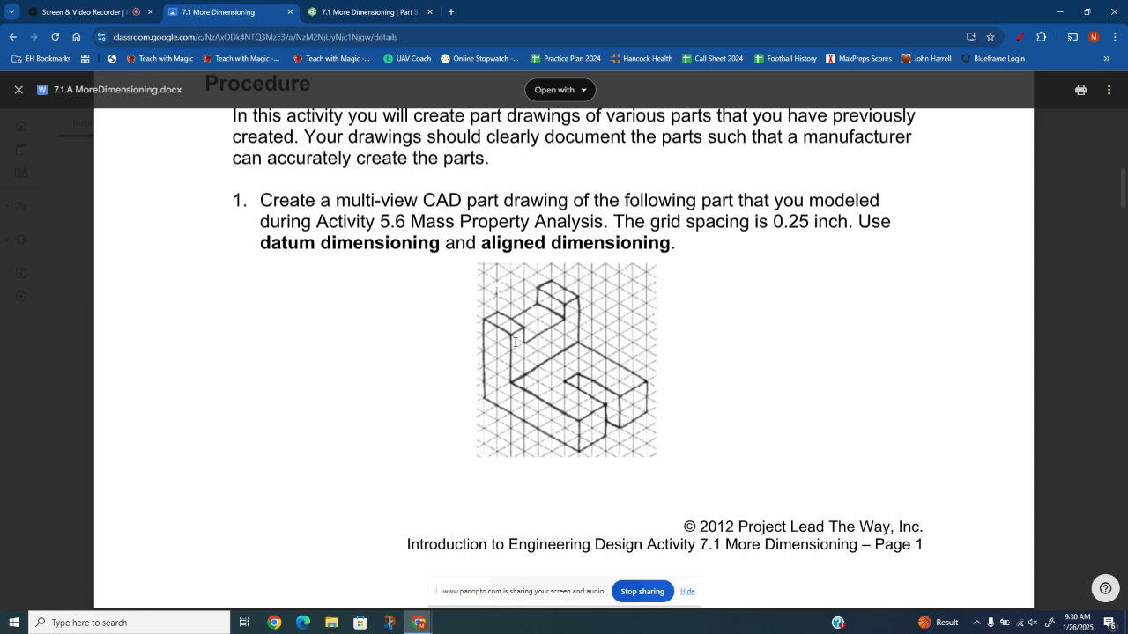
pyautogui.hotkey('ctrl', 'Tab')
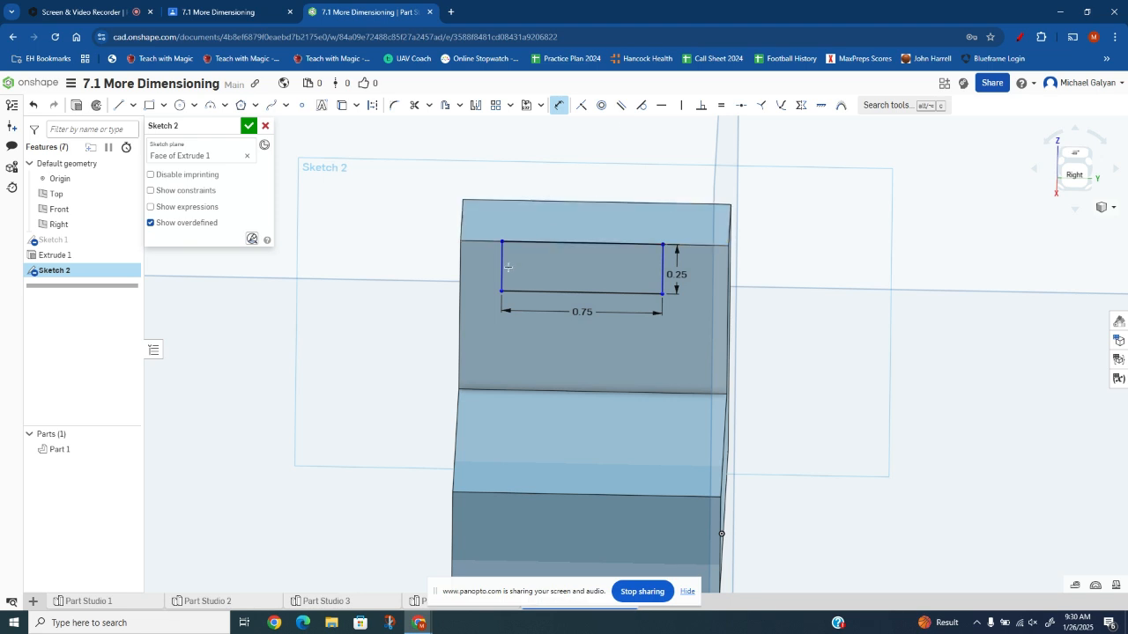
pyautogui.click(460, 266)
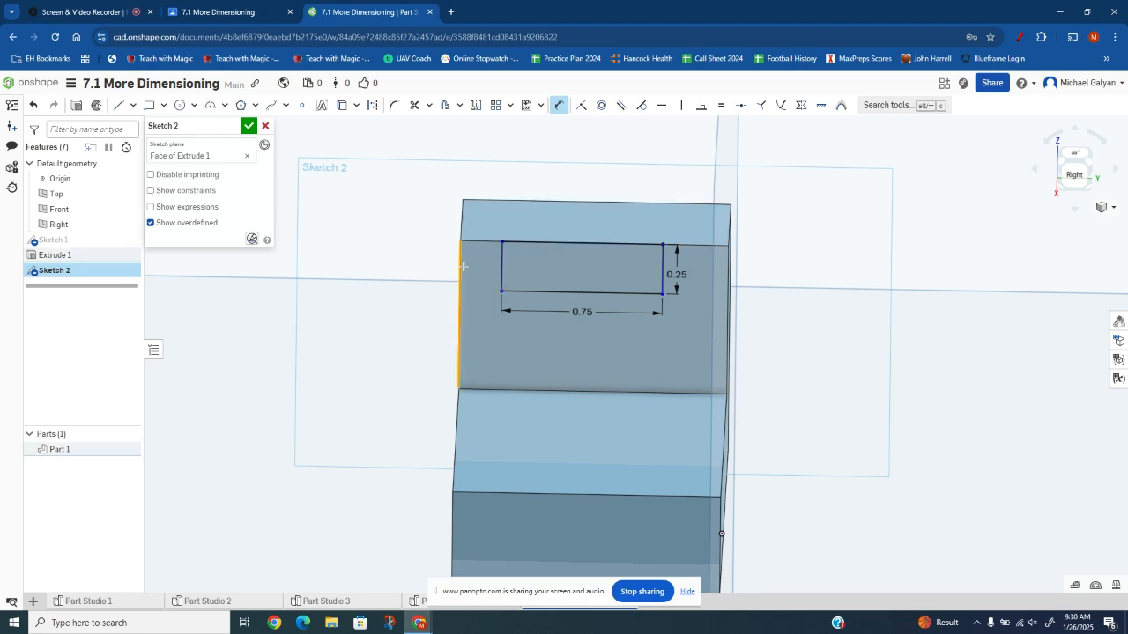
pyautogui.click(499, 266)
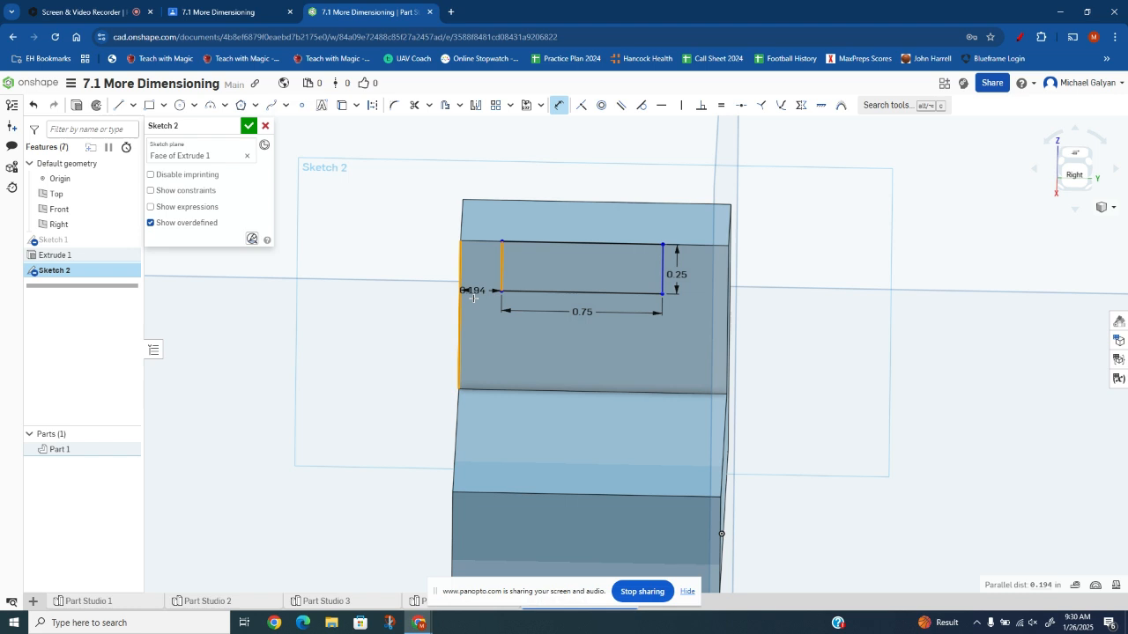
pyautogui.click(474, 338)
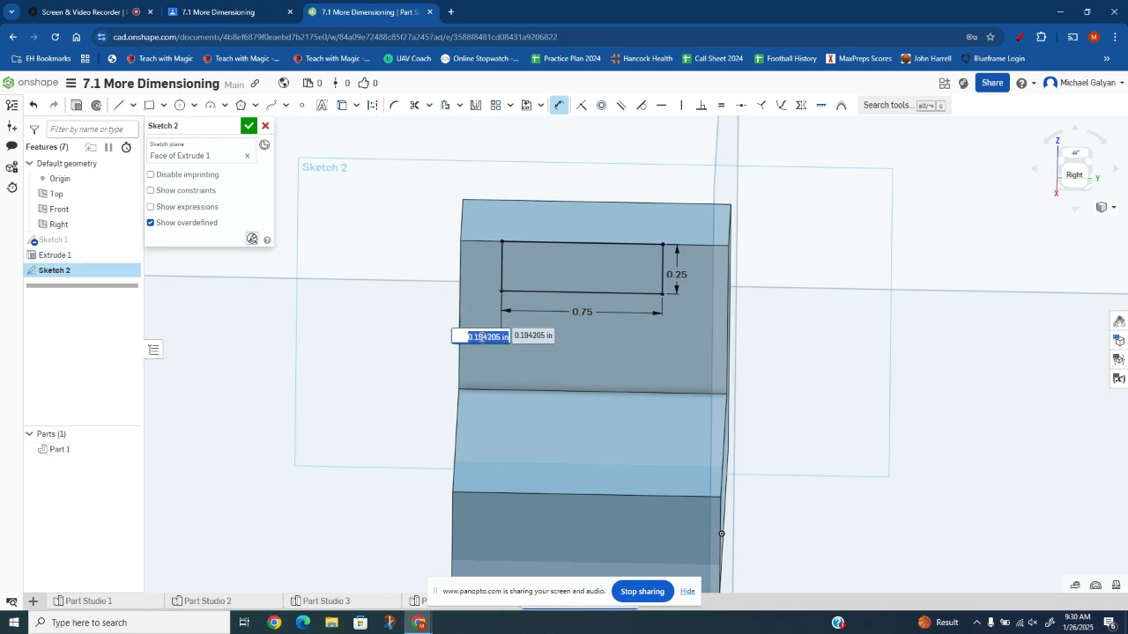
pyautogui.press('BackSpace')
pyautogui.write('.25')
pyautogui.press('Return')
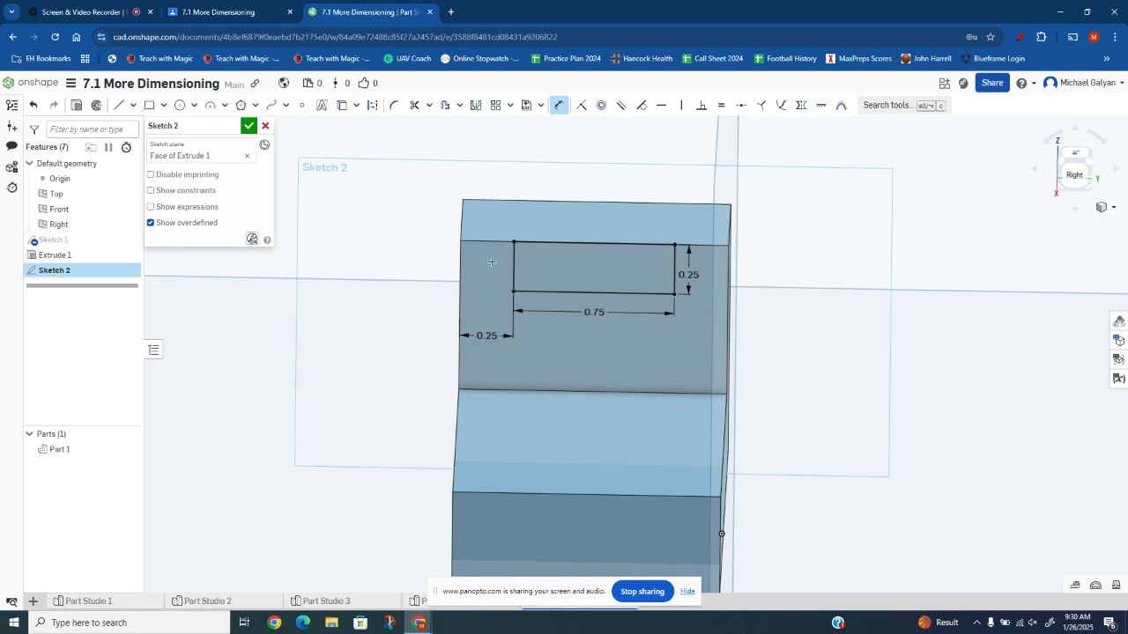
# Check the distance between the rectangle's other side edge and the upright leg's opposite side edge with a dimension preview
pyautogui.click(676, 269)
pyautogui.click(727, 269)
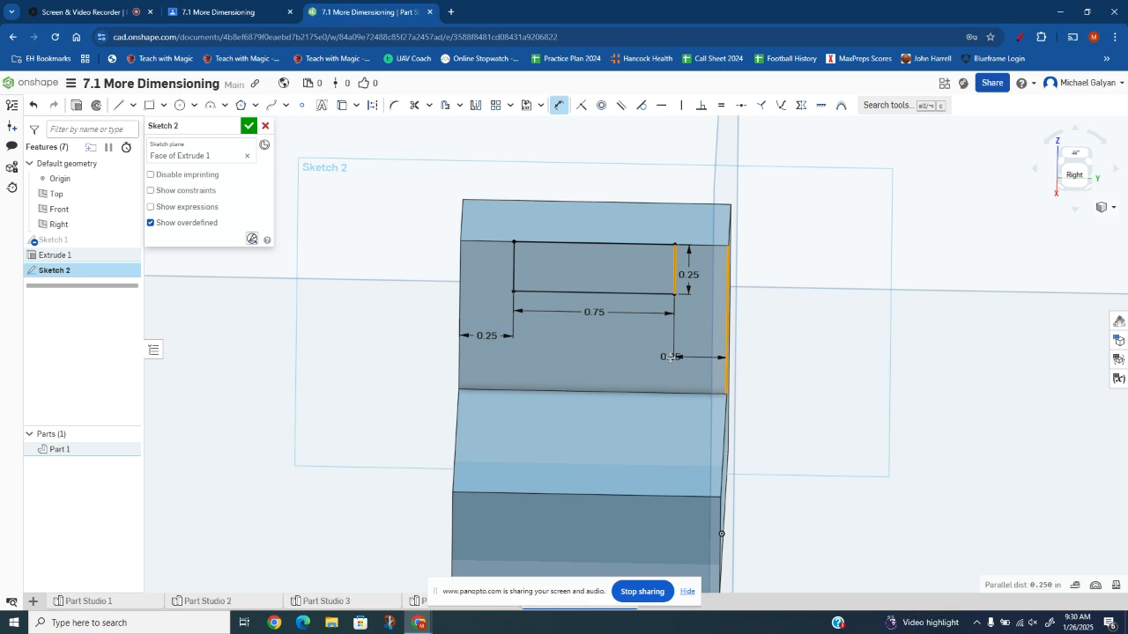
pyautogui.rightClick(673, 357)
pyautogui.press('Escape')
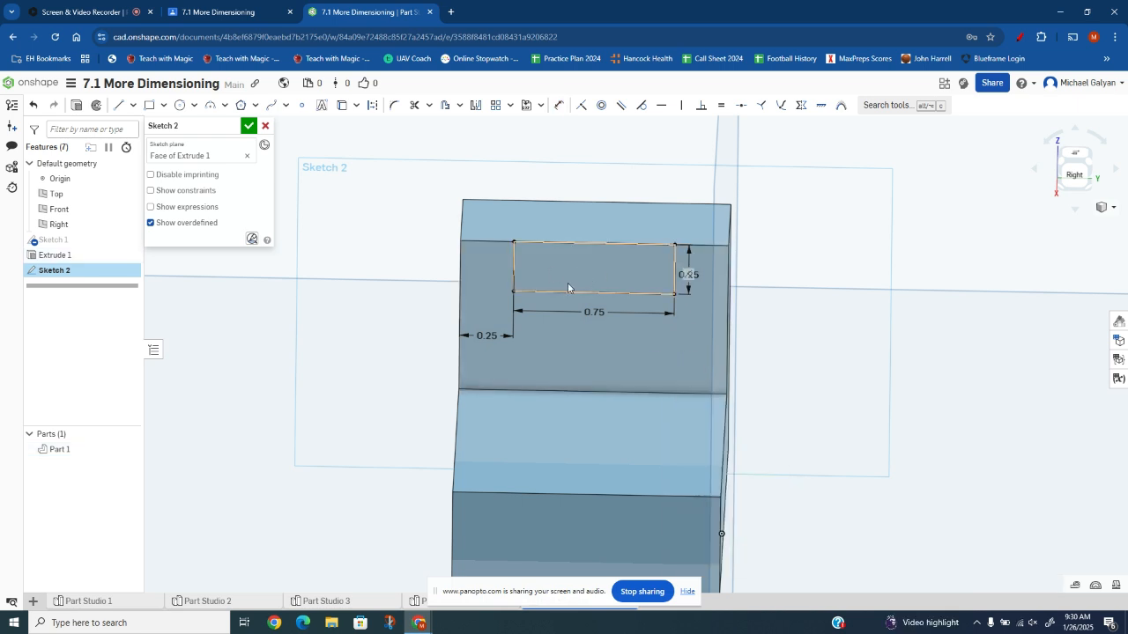
# Finish the sketch and cut the notch through the upright leg by extruding the rectangle as a removal with a blind depth of 1 in
pyautogui.click(248, 127)
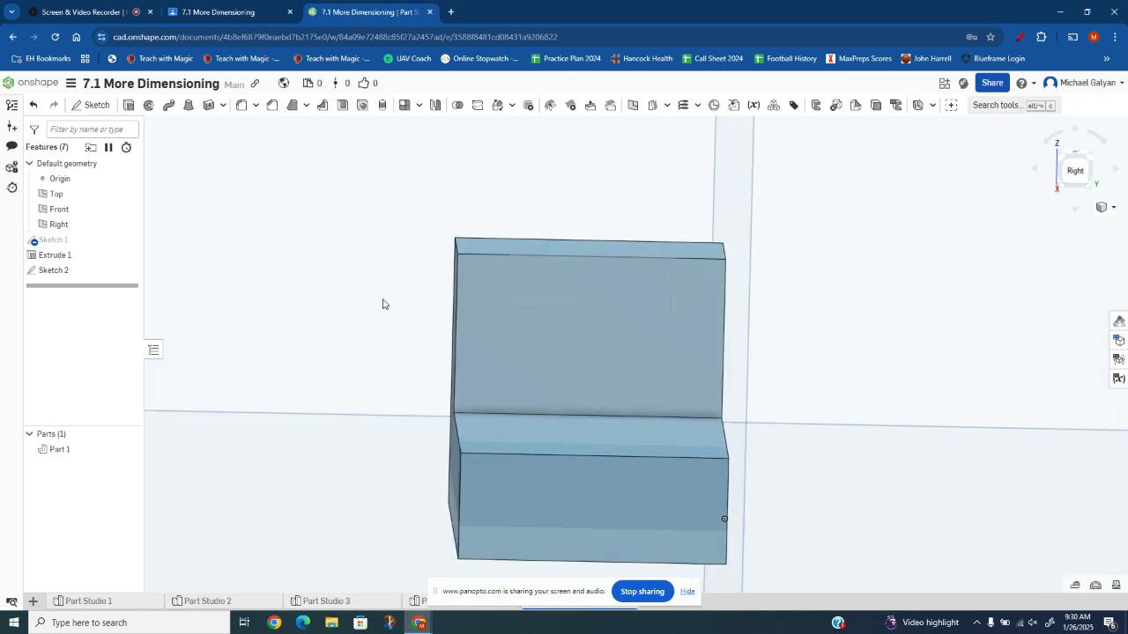
pyautogui.click(129, 104)
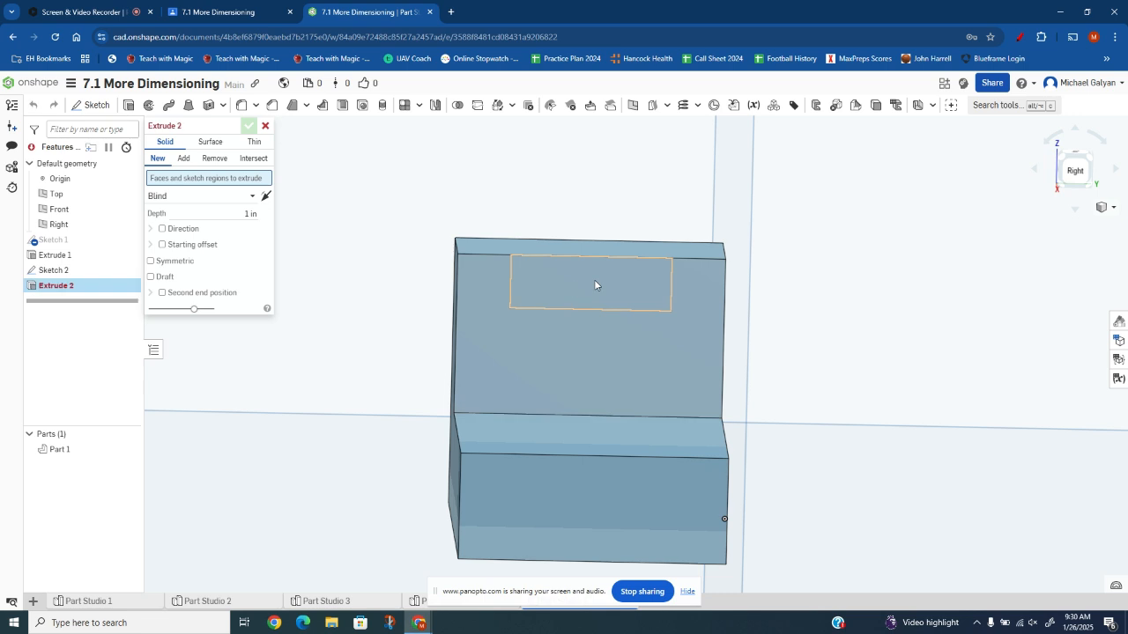
pyautogui.hotkey('shift', '7')
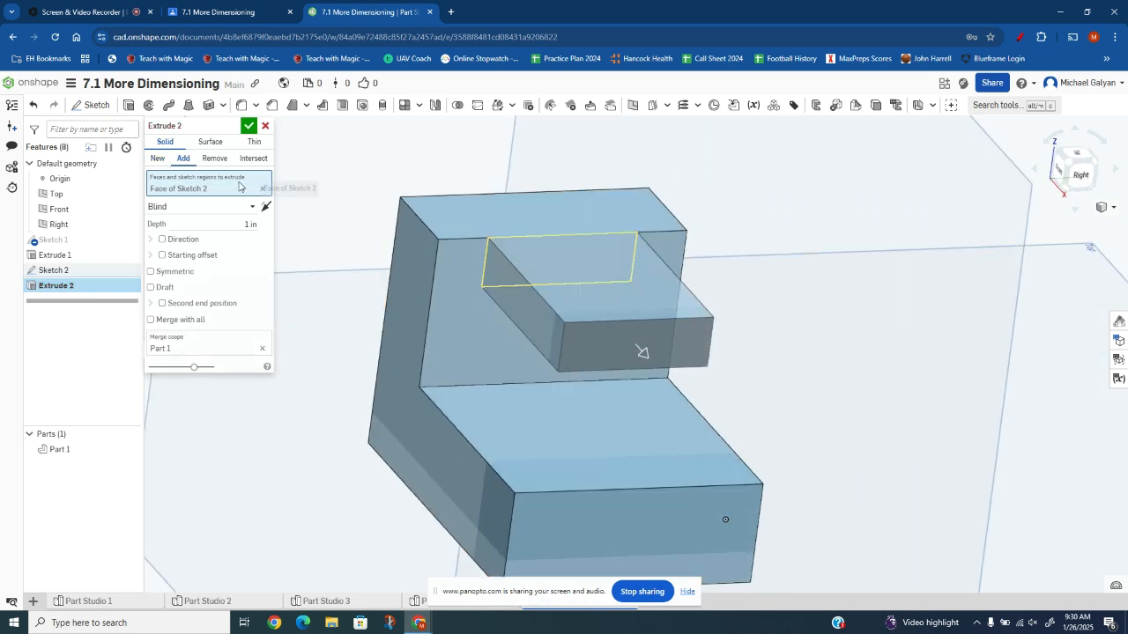
pyautogui.click(218, 160)
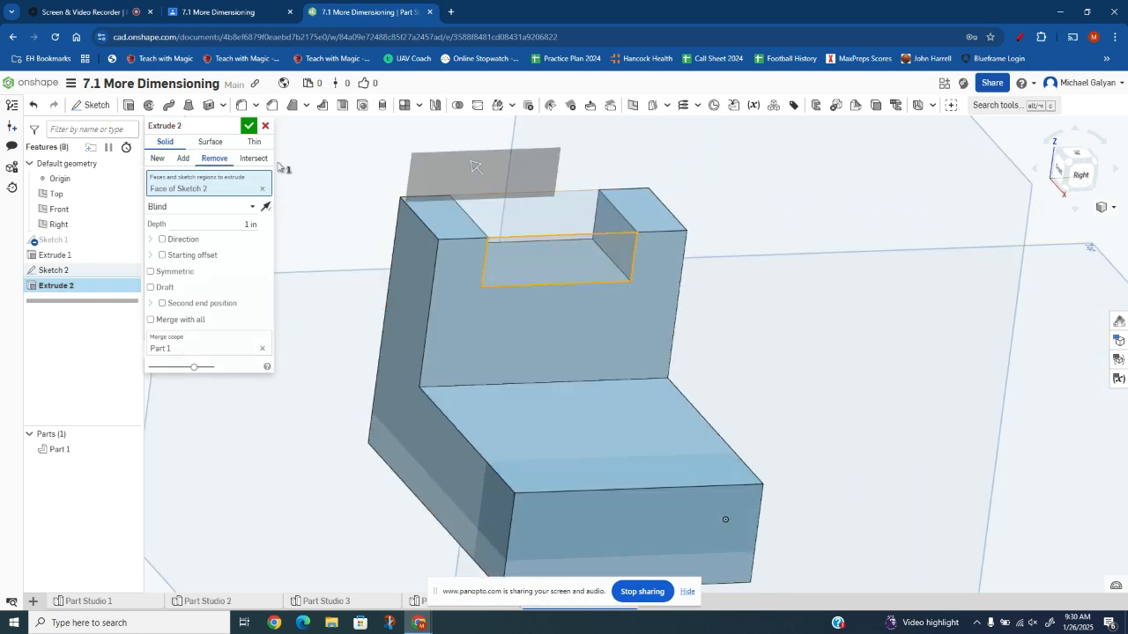
pyautogui.click(248, 128)
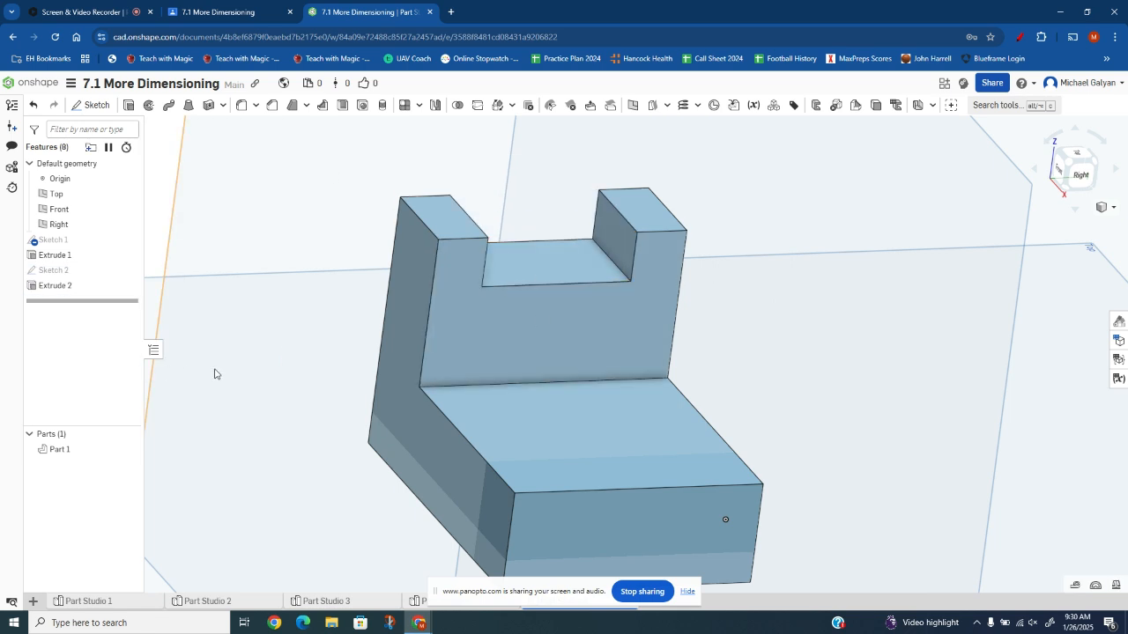
# Check the slot in the assignment's isometric drawing, and start a sketch on the horizontal leg's upper face in the Top view
pyautogui.moveTo(282, 391); pyautogui.dragTo(261, 410, button='right')
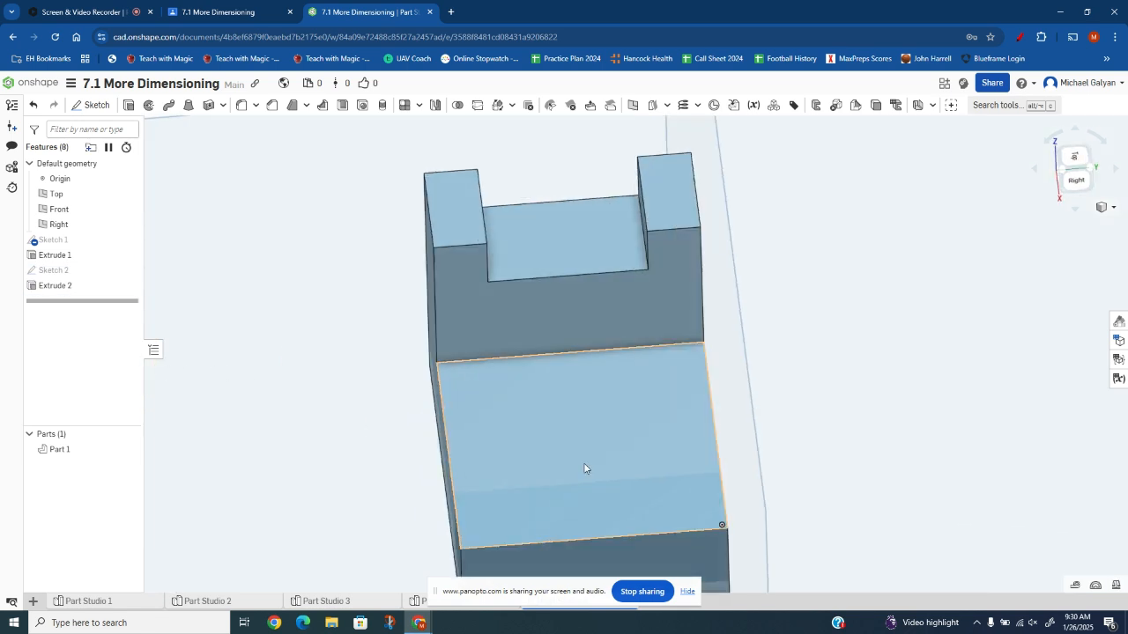
pyautogui.moveTo(713, 471); pyautogui.dragTo(792, 397, button='right')
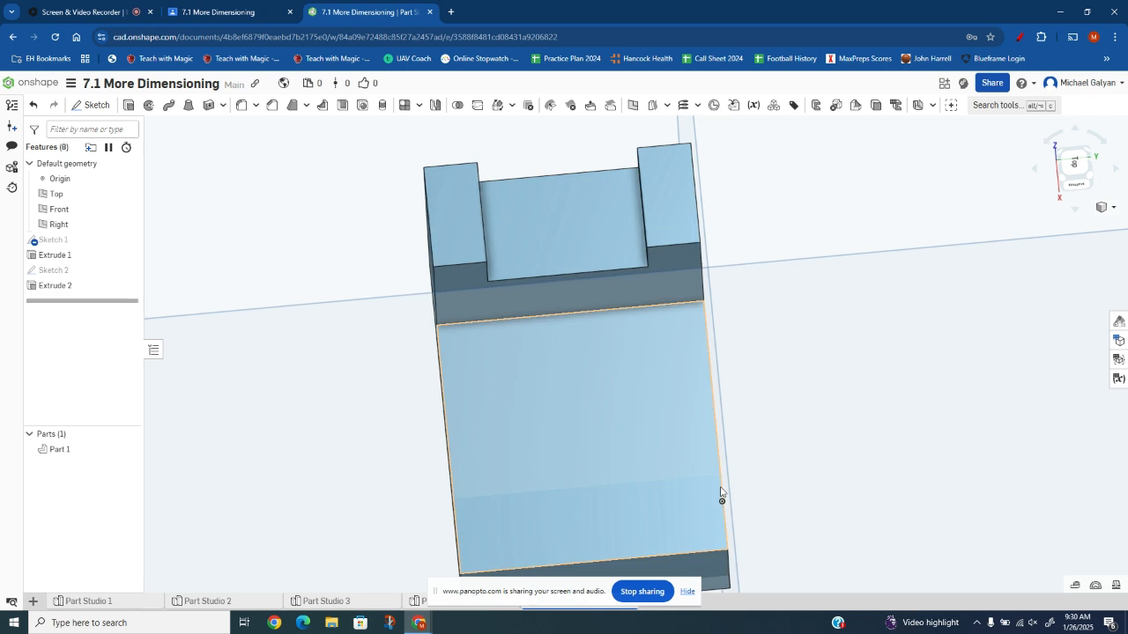
pyautogui.click(1070, 165)
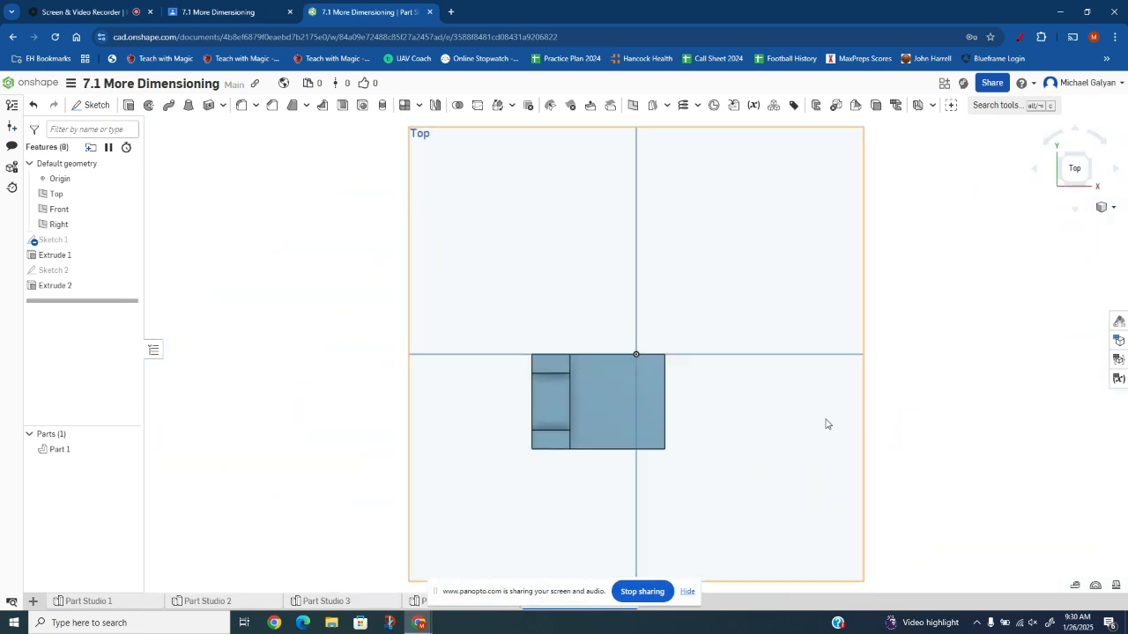
pyautogui.click(242, 16)
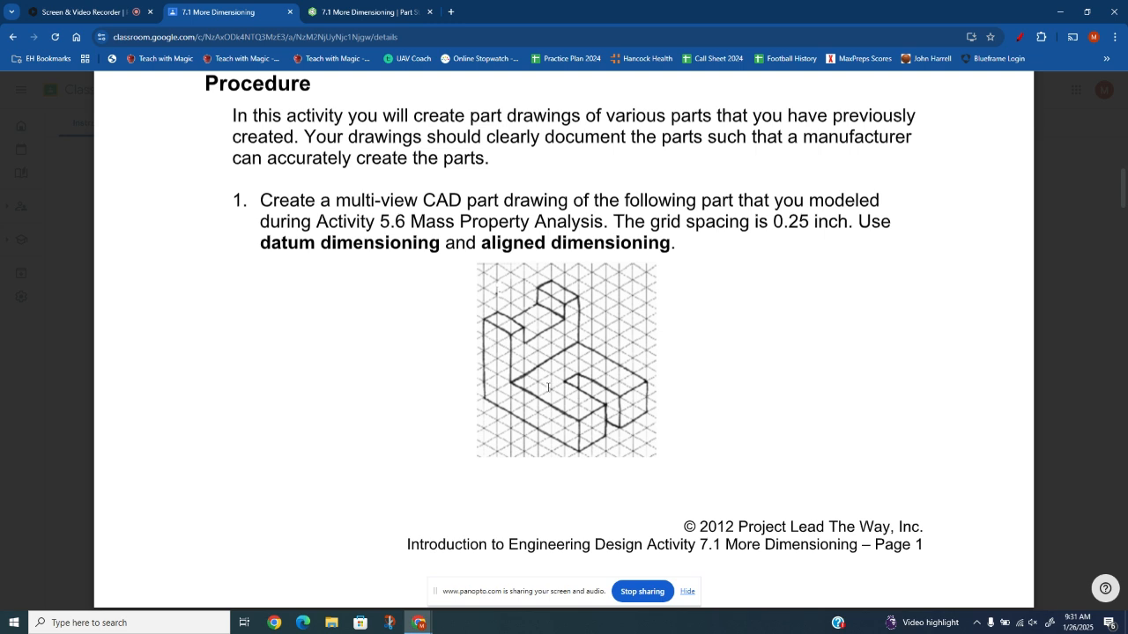
pyautogui.scroll(5, 624, 405)
pyautogui.scroll(1, 624, 405)
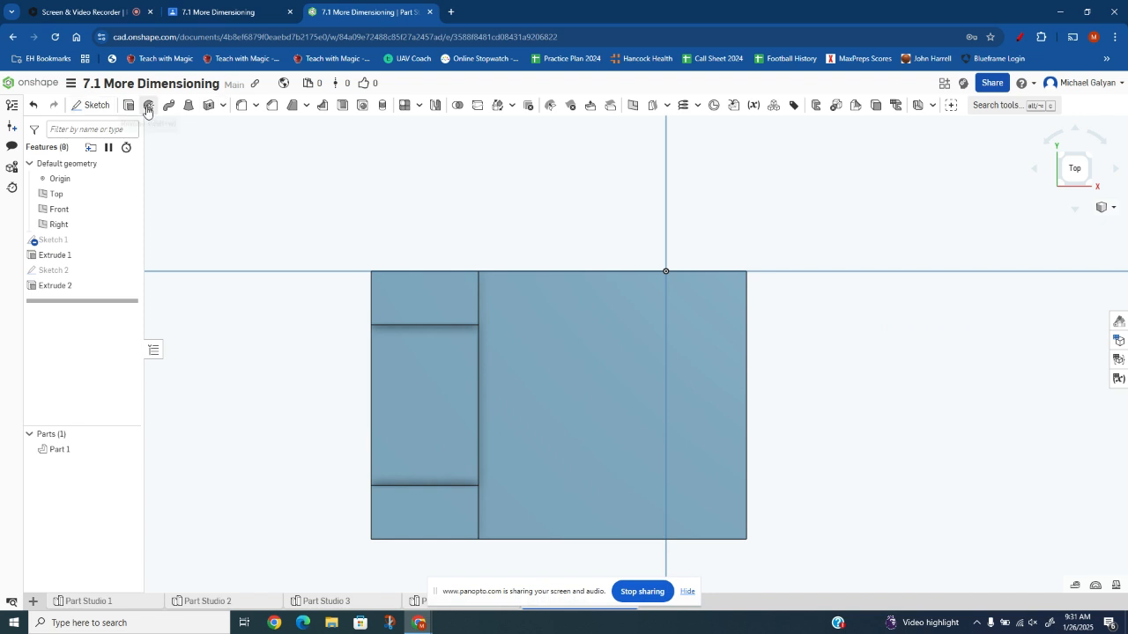
pyautogui.click(88, 105)
pyautogui.click(604, 362)
pyautogui.click(149, 104)
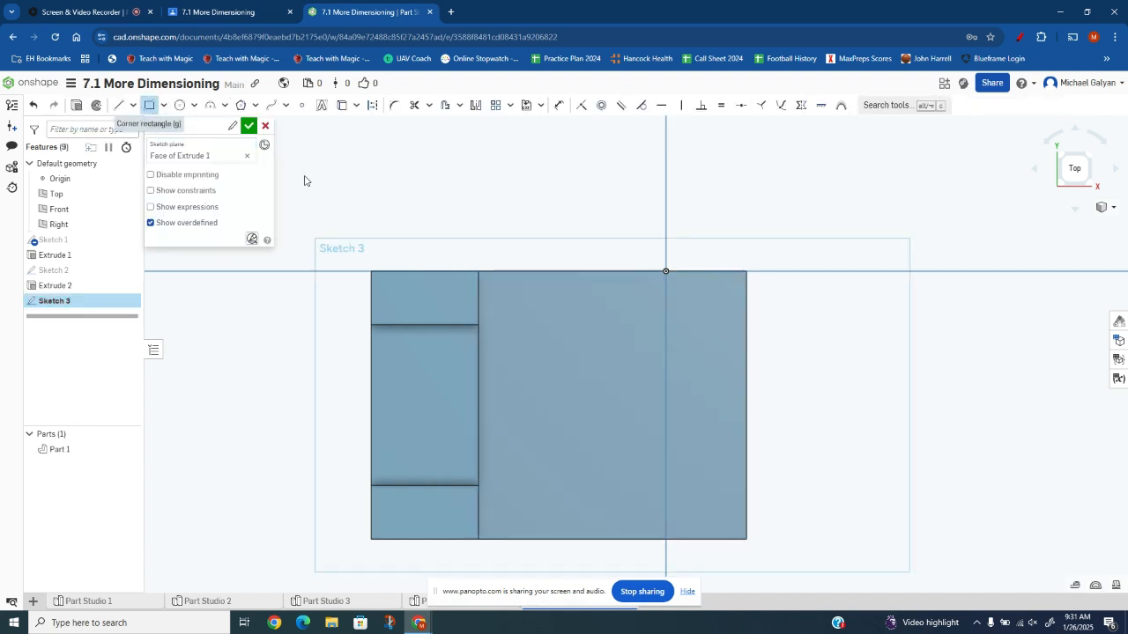
pyautogui.click(746, 369)
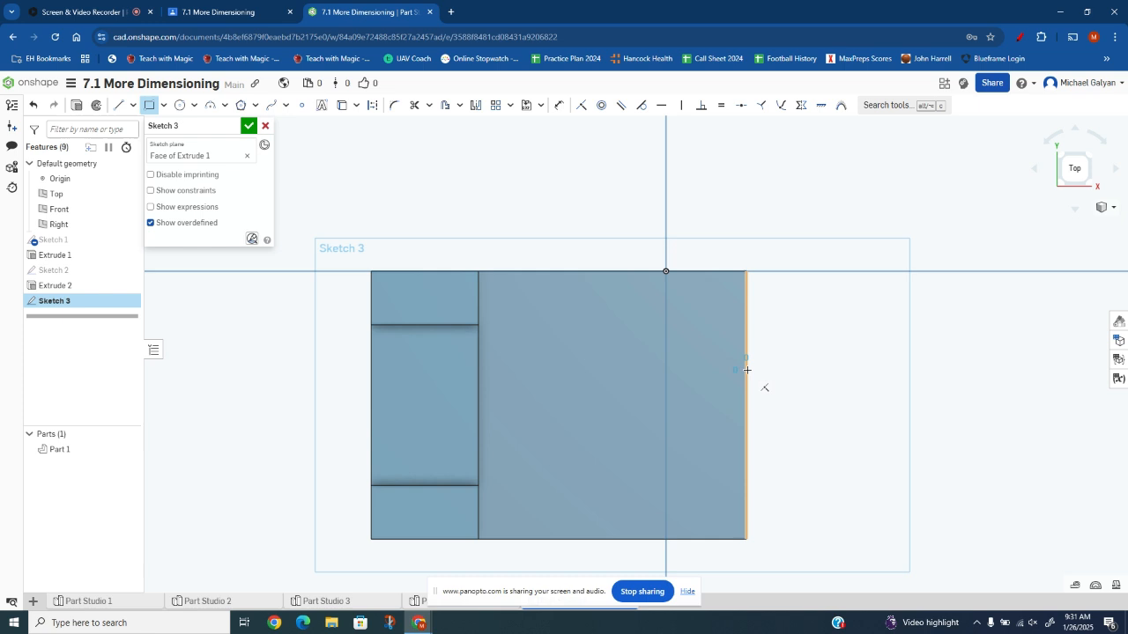
pyautogui.click(601, 405)
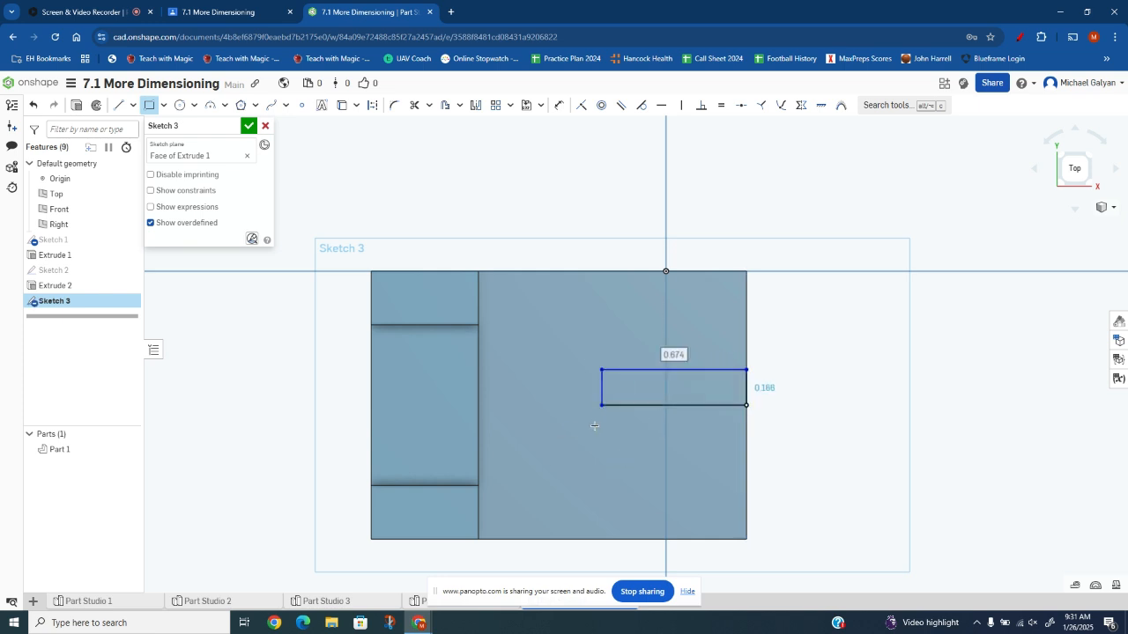
pyautogui.press('Escape')
pyautogui.hotkey('ctrl', 'z')
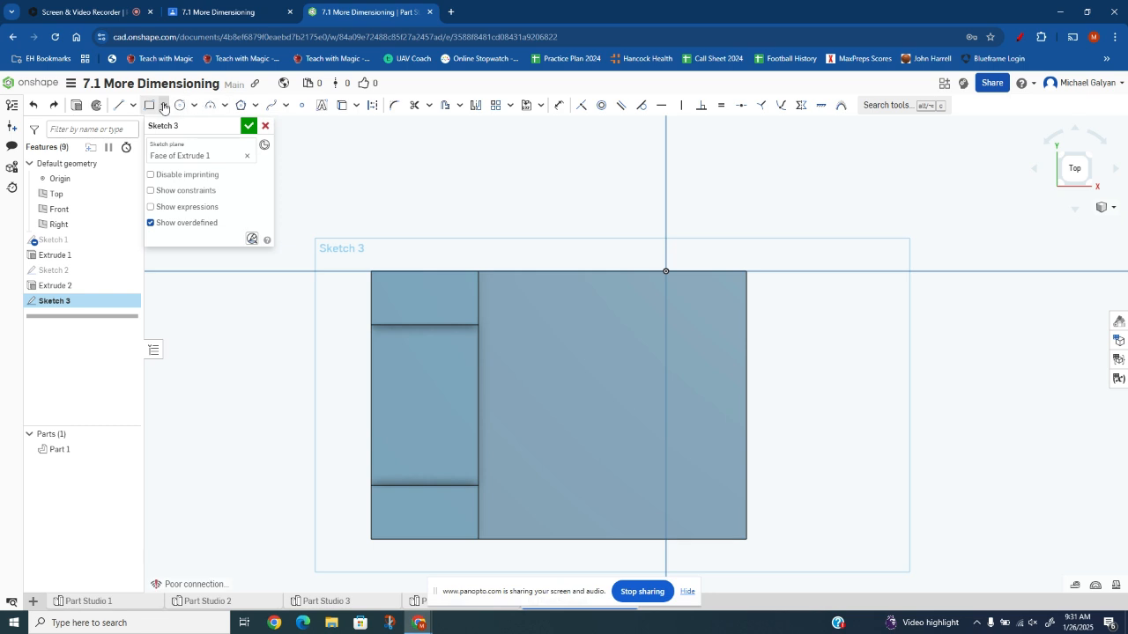
# Sketch a corner rectangle about 0.69 by 0.32 in on the horizontal leg's upper face, starting on its outer end edge
pyautogui.click(145, 105)
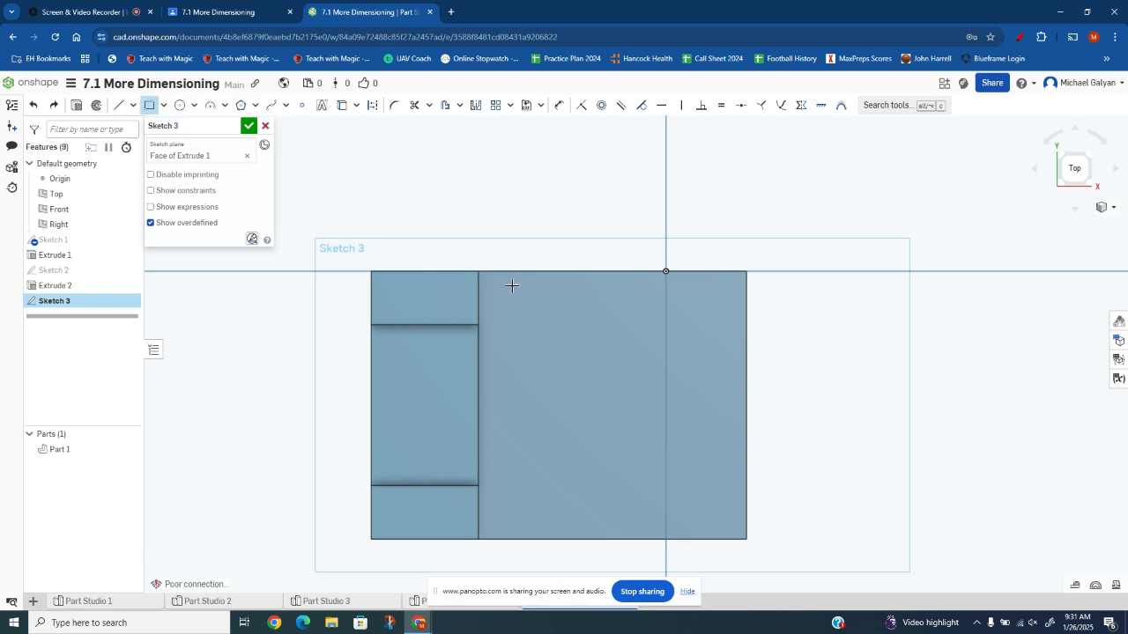
pyautogui.click(747, 365)
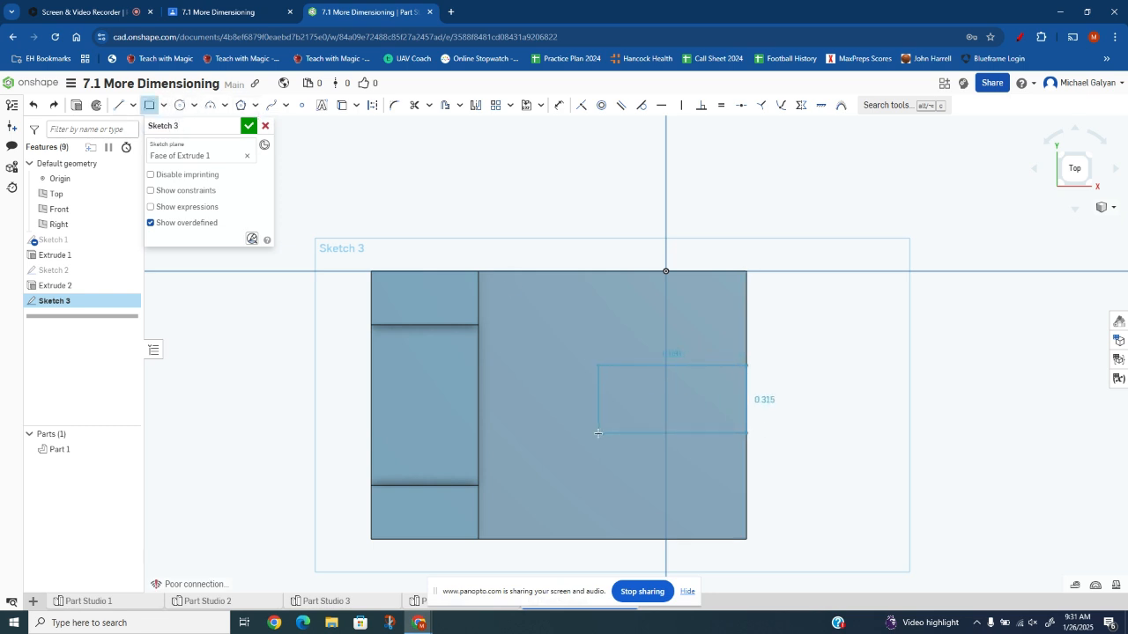
pyautogui.click(598, 432)
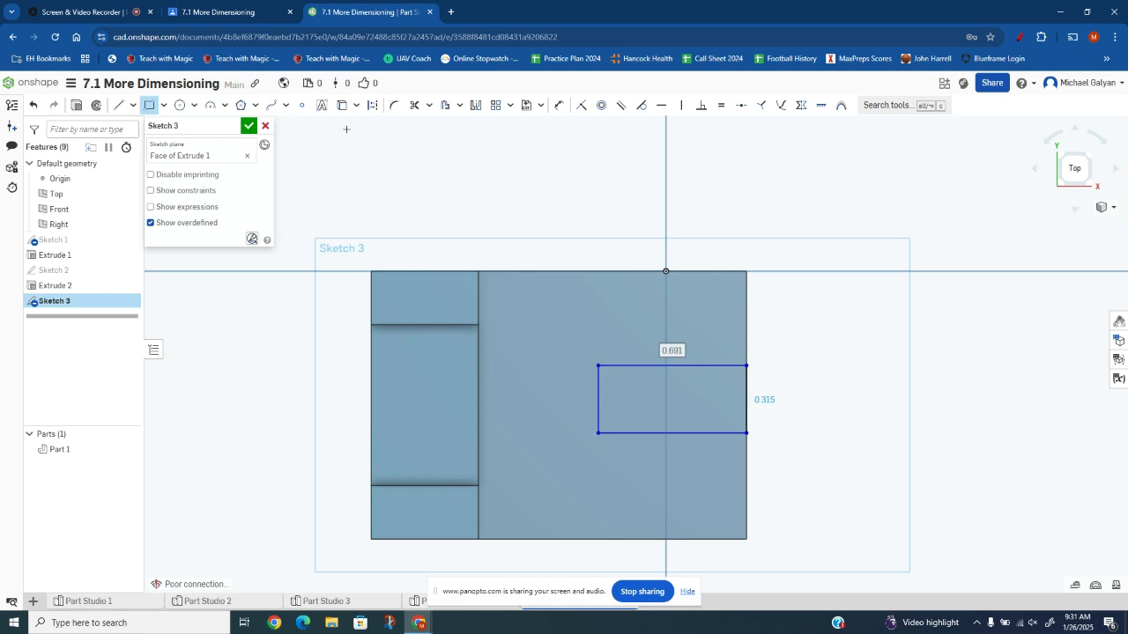
# Dimension the slot rectangle's inner end edge to 0.25 in
pyautogui.press('d')
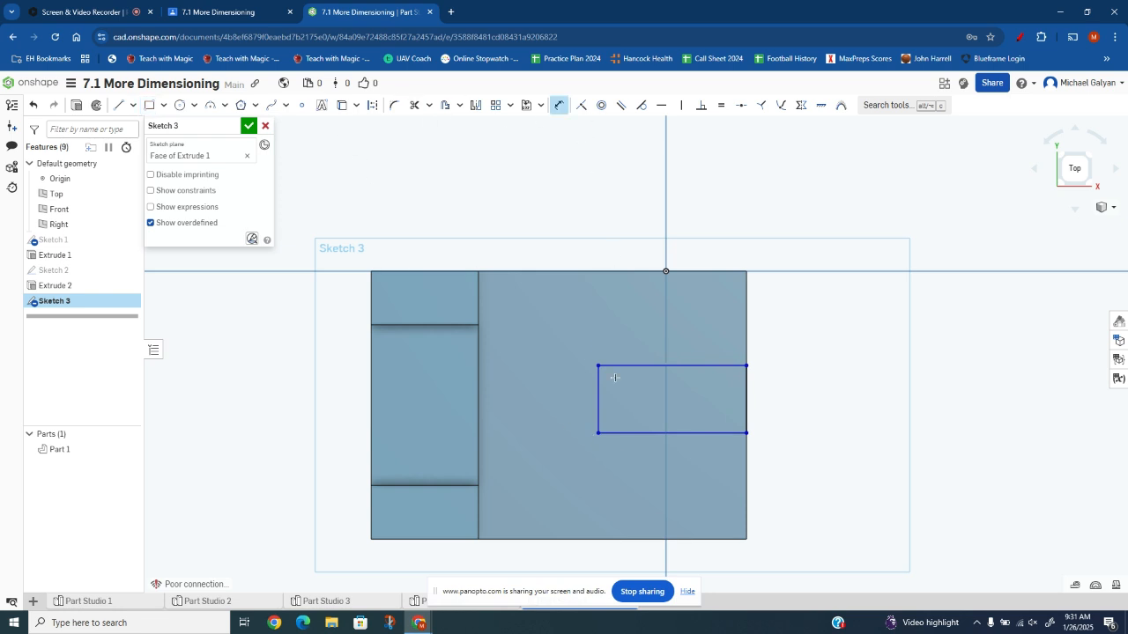
pyautogui.click(598, 394)
pyautogui.click(564, 400)
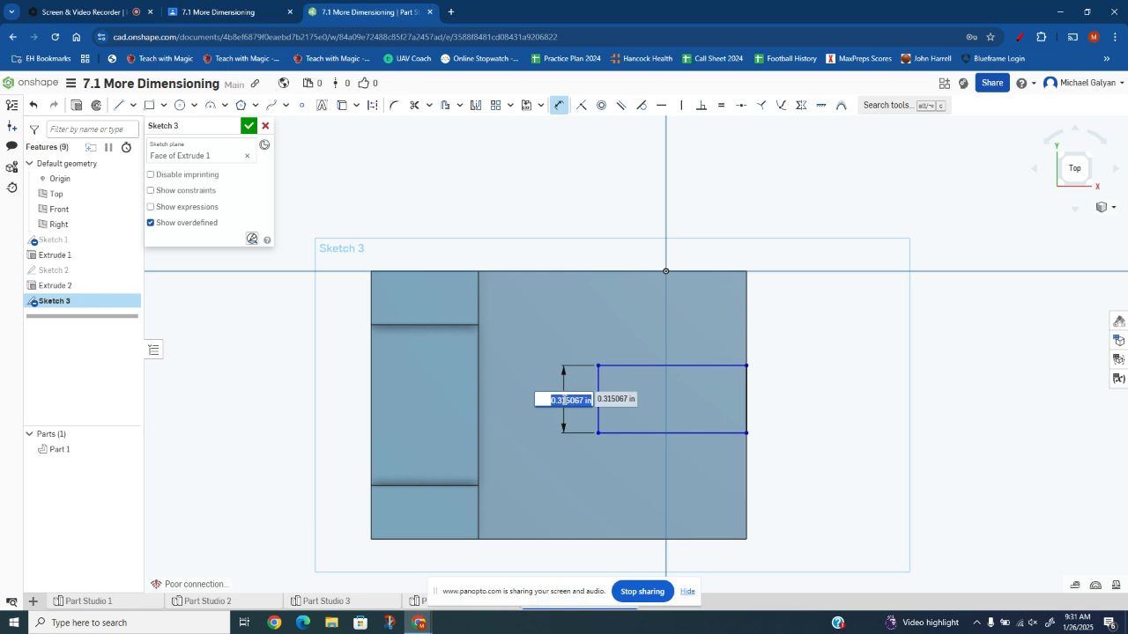
pyautogui.press('BackSpace')
pyautogui.write('.25')
pyautogui.press('Return')
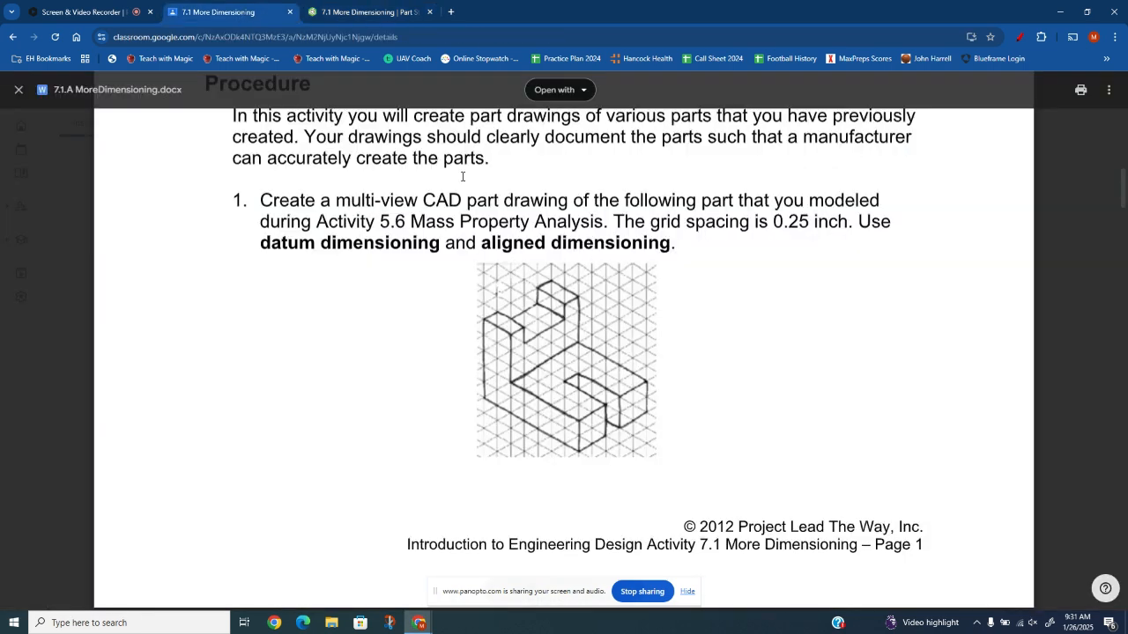
# Check the slot in the assignment drawing again, and dimension the slot rectangle's length to 0.75 in
pyautogui.click(247, 11)
pyautogui.click(335, 14)
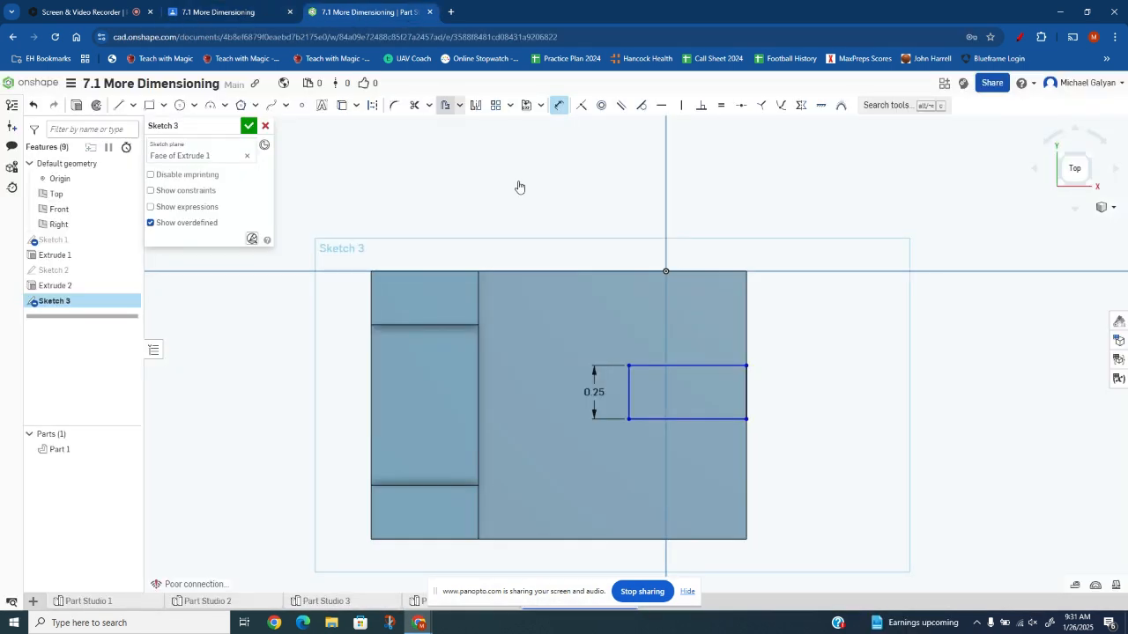
pyautogui.click(693, 341)
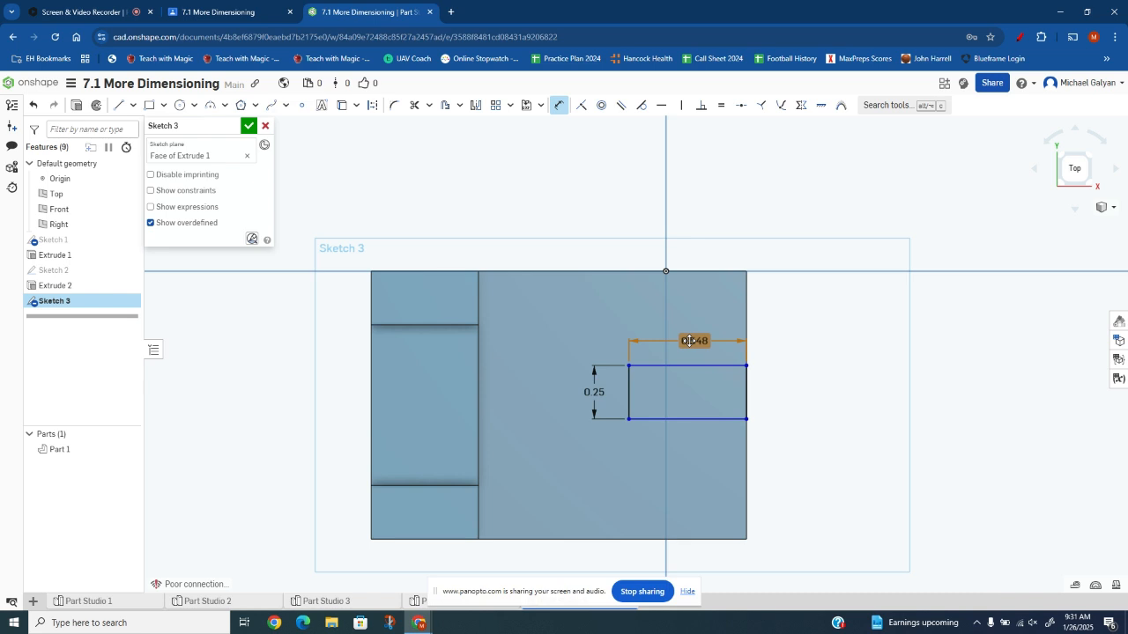
pyautogui.doubleClick(692, 341)
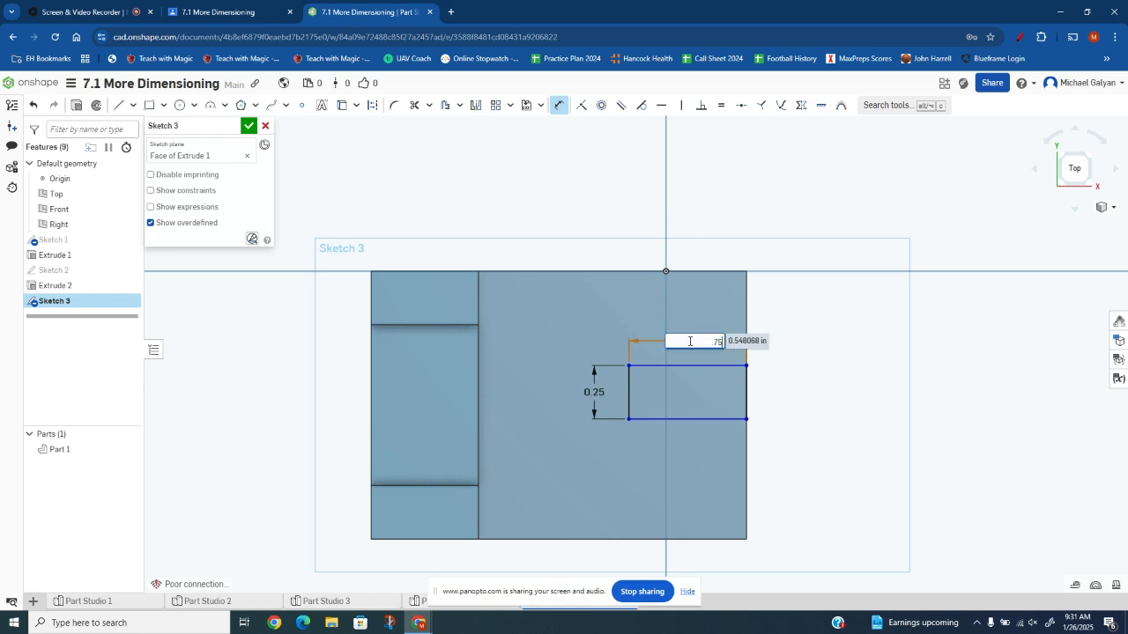
pyautogui.write('.75')
pyautogui.press('Return')
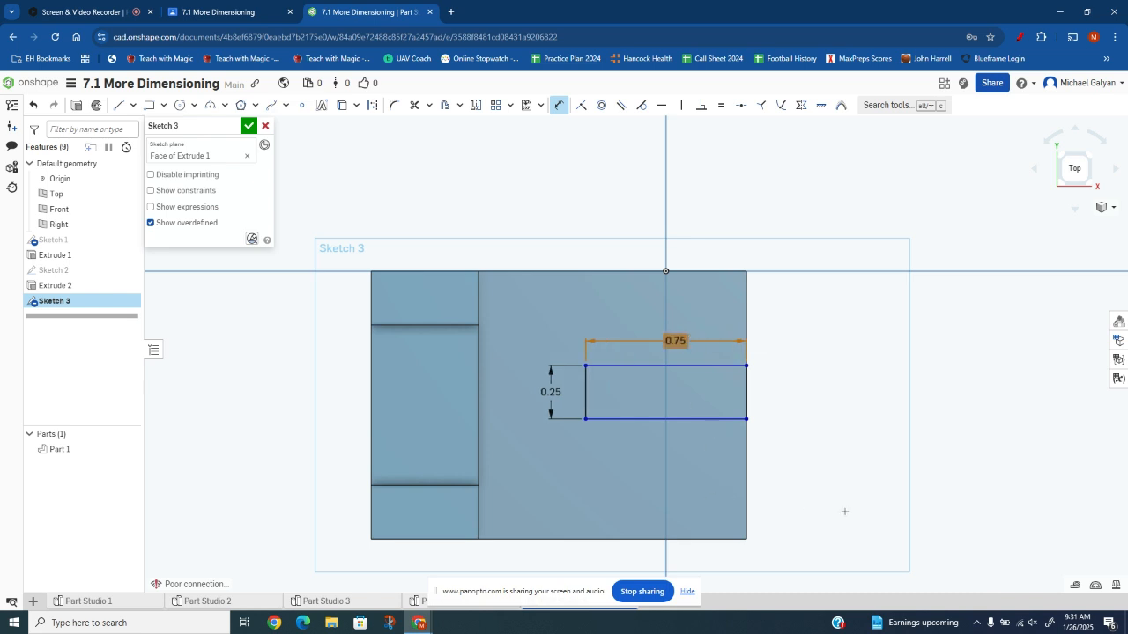
# Dimension the slot rectangle's upper long edge to 0.5 in from the horizontal leg's parallel outer edge
pyautogui.moveTo(844, 511); pyautogui.dragTo(812, 512, button='right')
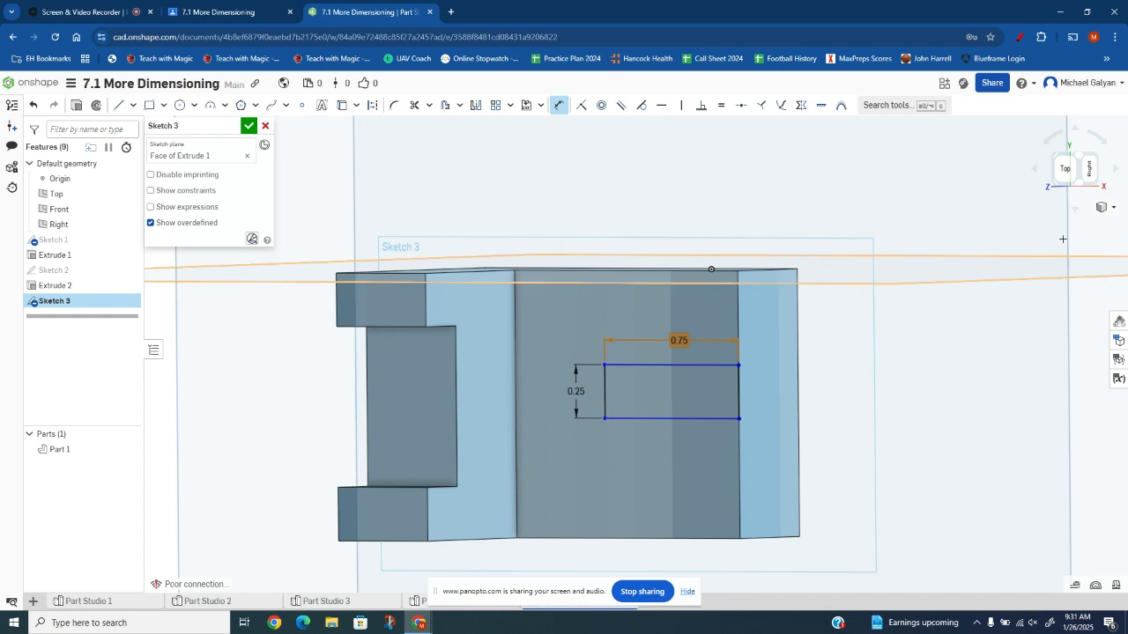
pyautogui.moveTo(890, 411); pyautogui.dragTo(912, 401, button='right')
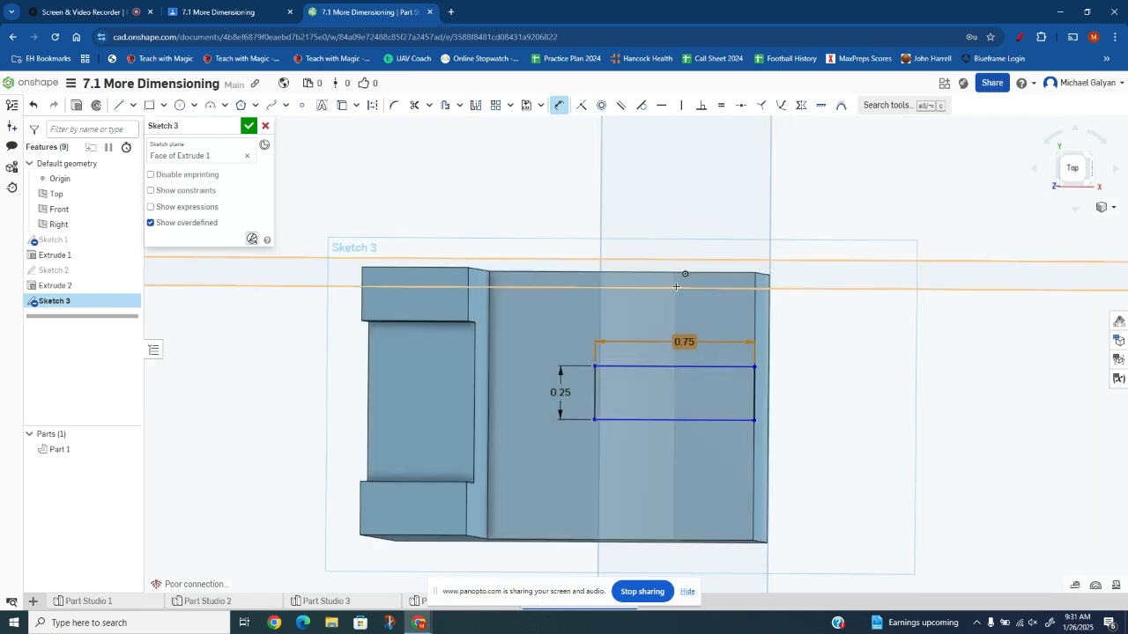
pyautogui.click(721, 273)
pyautogui.click(723, 364)
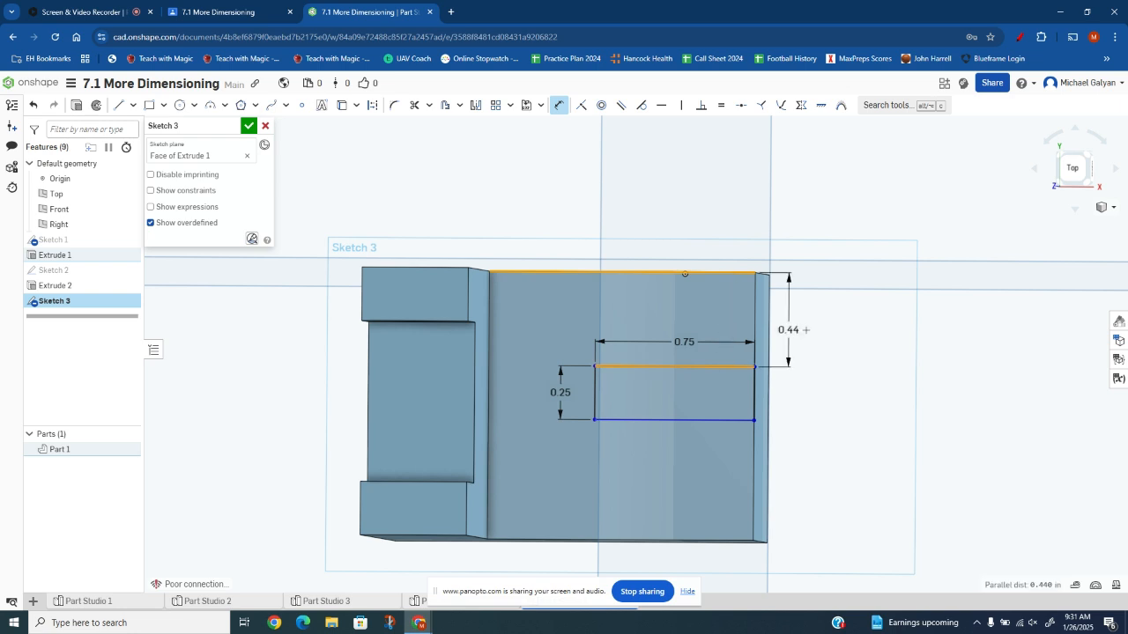
pyautogui.click(820, 328)
pyautogui.press('BackSpace')
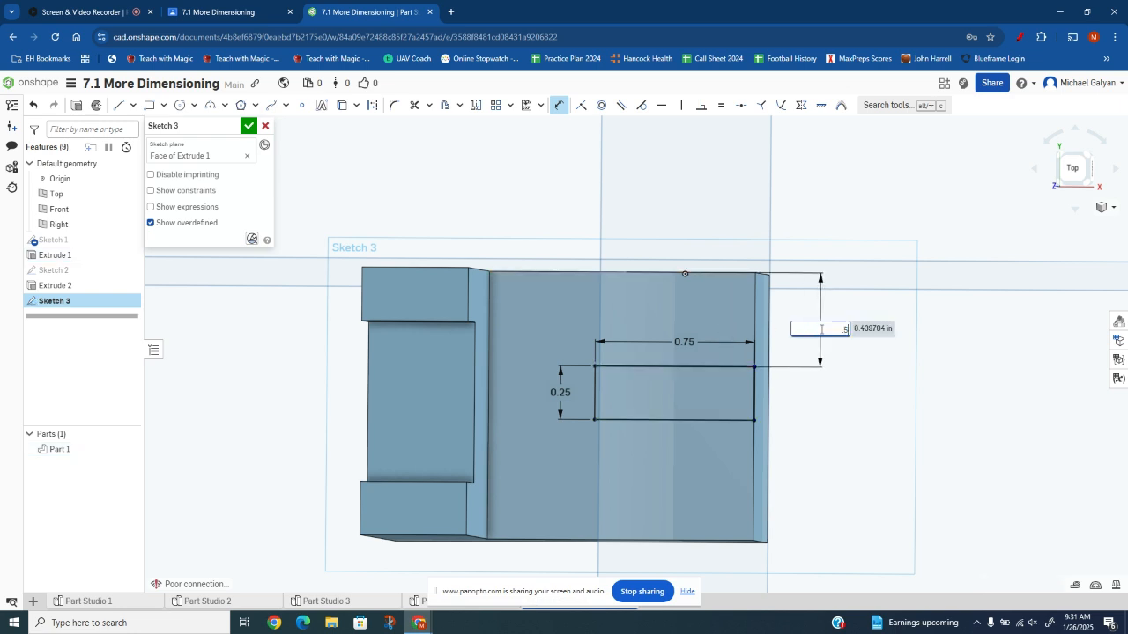
pyautogui.write('.5')
pyautogui.press('Return')
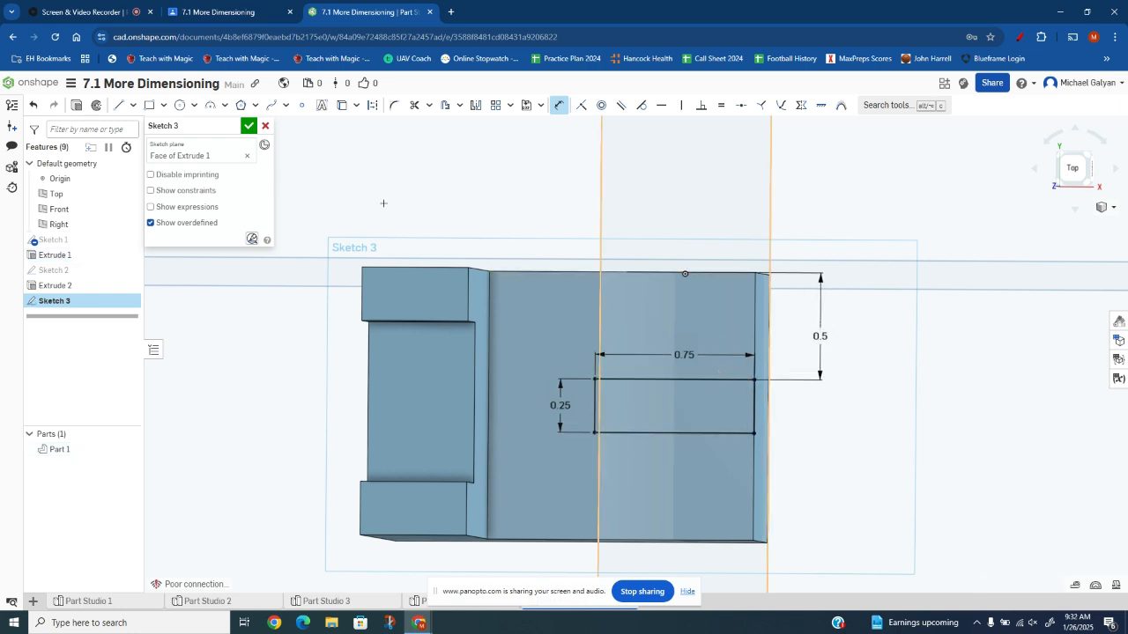
# Finish the slot sketch and extrude its rectangle as a cut through the horizontal leg
pyautogui.click(250, 128)
pyautogui.click(149, 106)
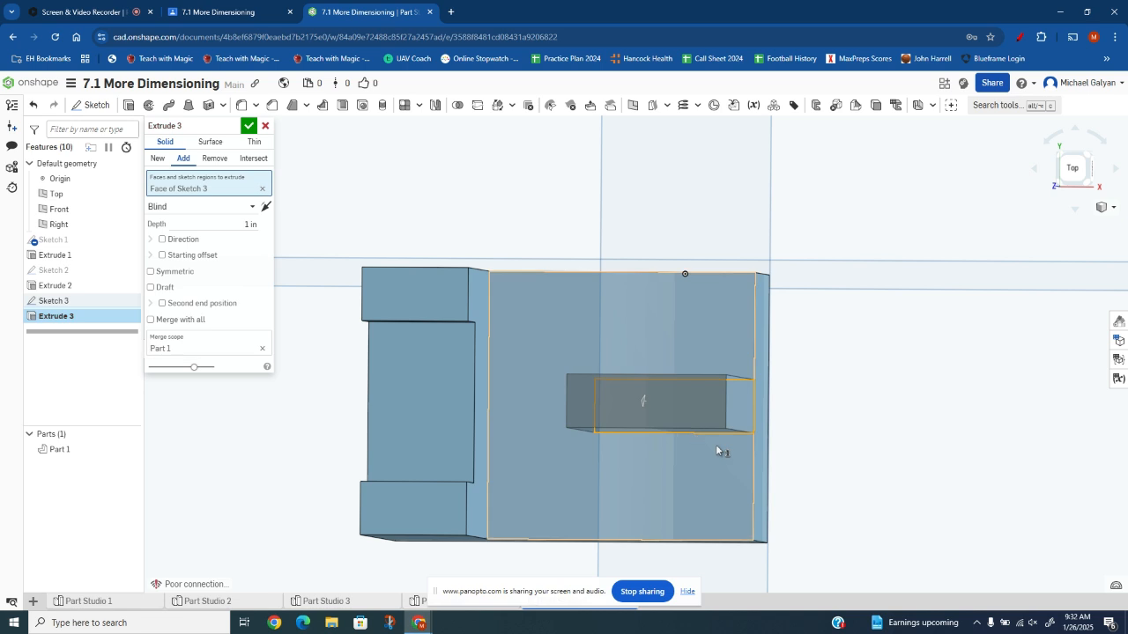
pyautogui.click(248, 126)
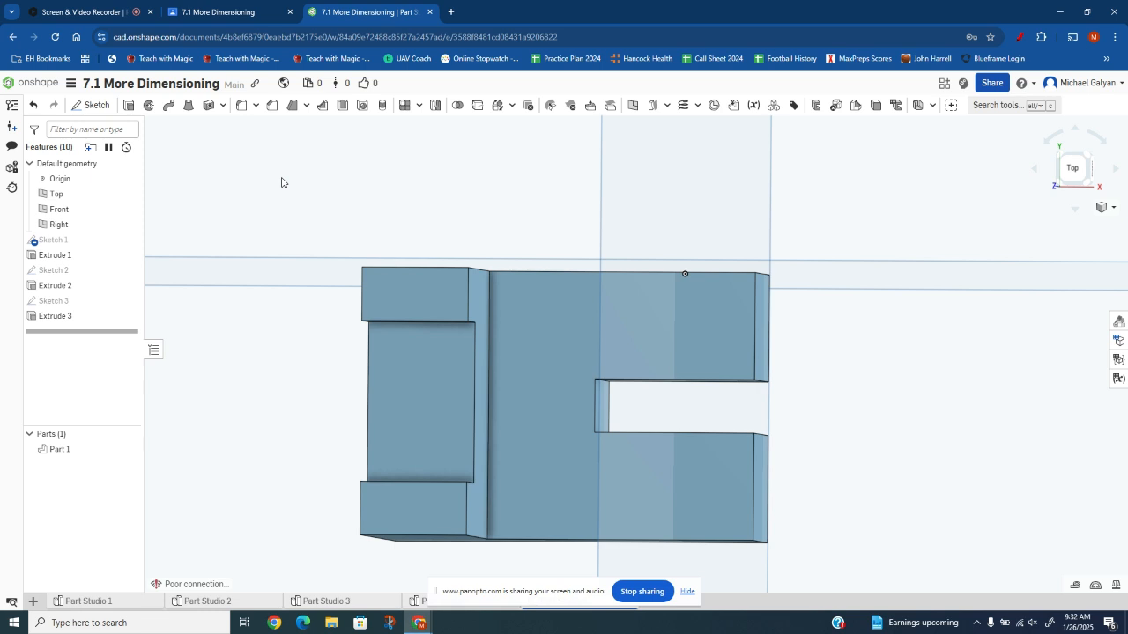
pyautogui.moveTo(623, 361); pyautogui.dragTo(550, 423, button='right')
# Compare the part with the problem 1 drawing in the assignment, and find the problem 2 drawing
pyautogui.click(231, 12)
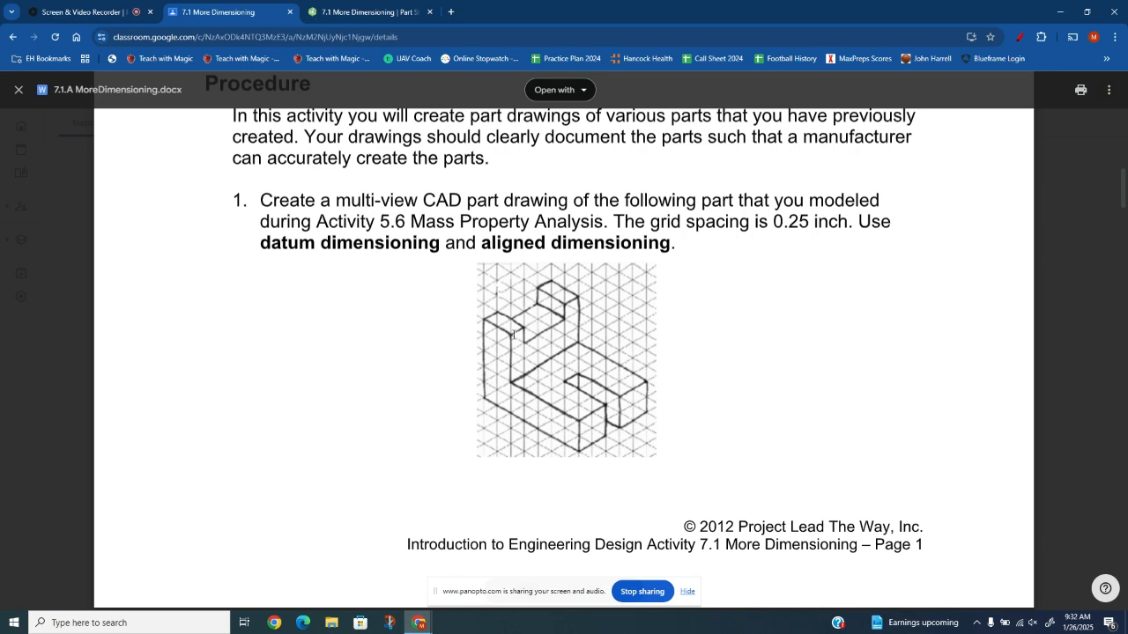
pyautogui.scroll(-5, 512, 335)
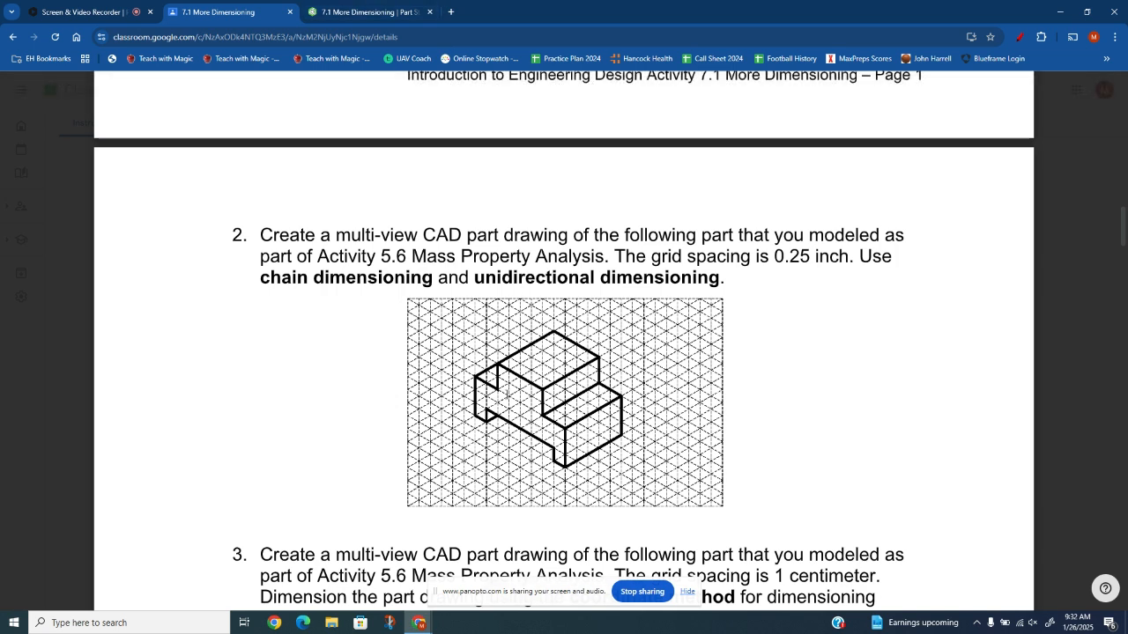
pyautogui.click(352, 18)
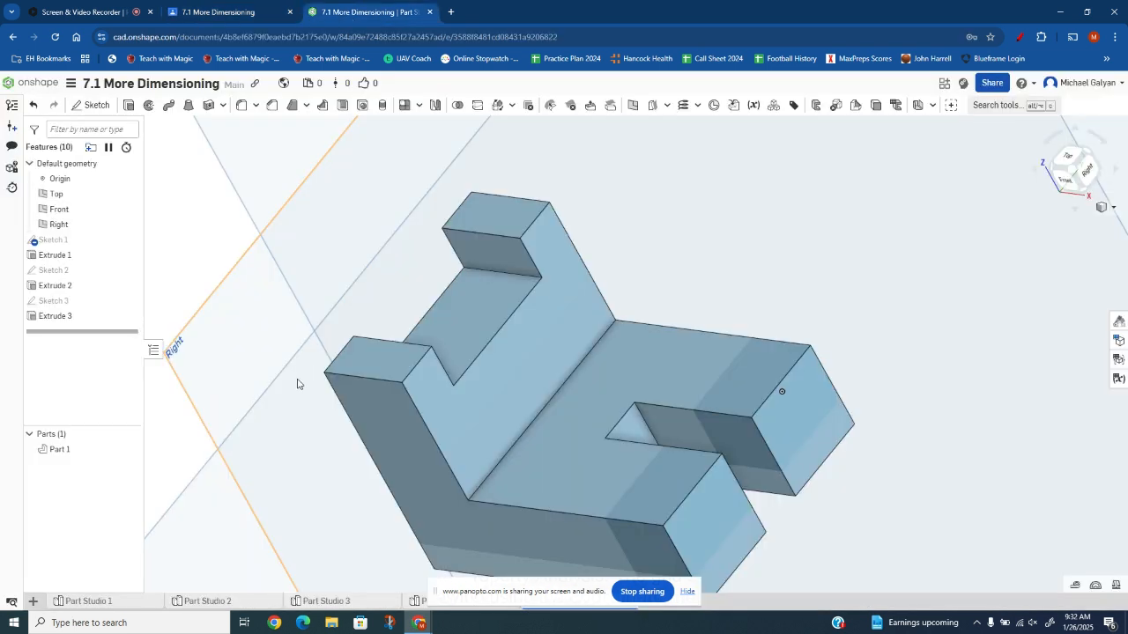
# Open Part Studio 2 in the Front view and start a sketch on the Front plane for the problem 2 part
pyautogui.click(210, 602)
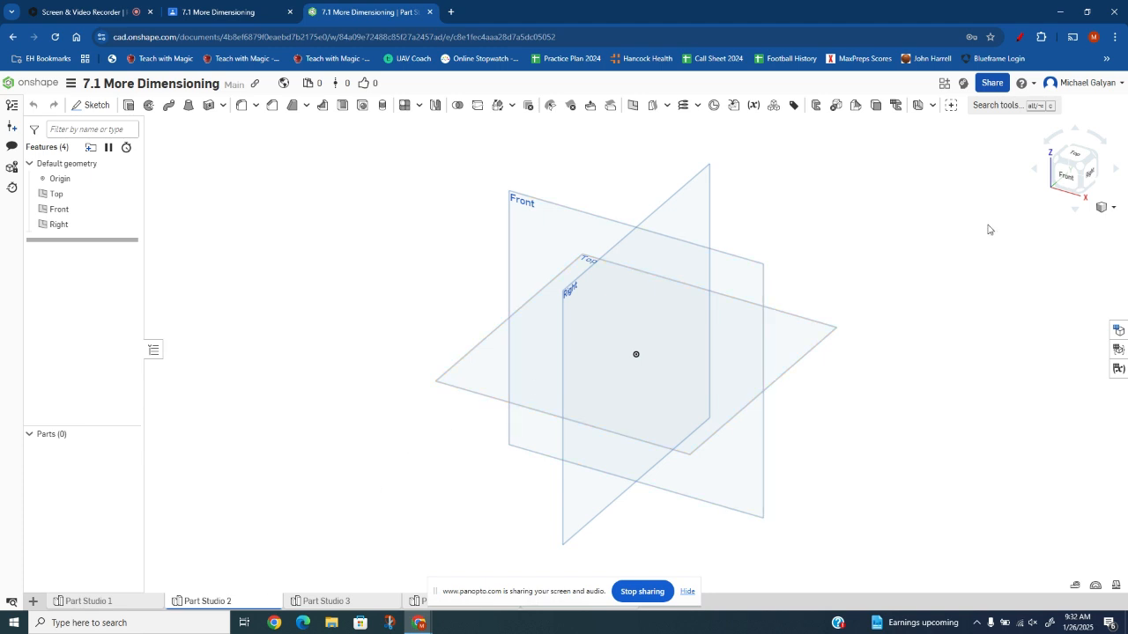
pyautogui.click(1065, 175)
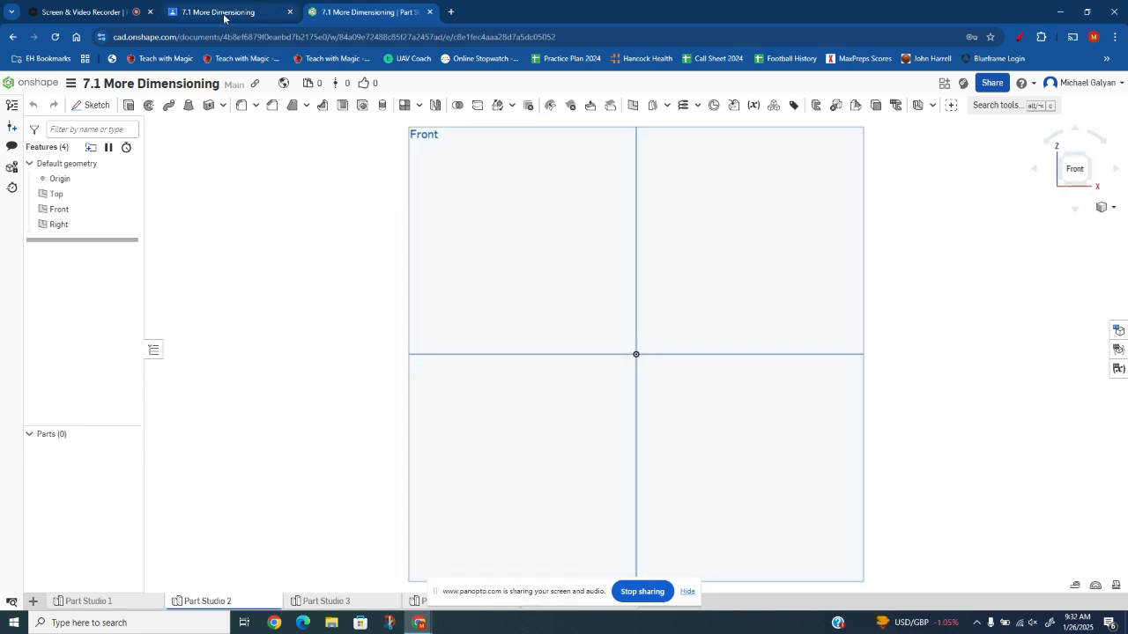
pyautogui.moveTo(224, 19)
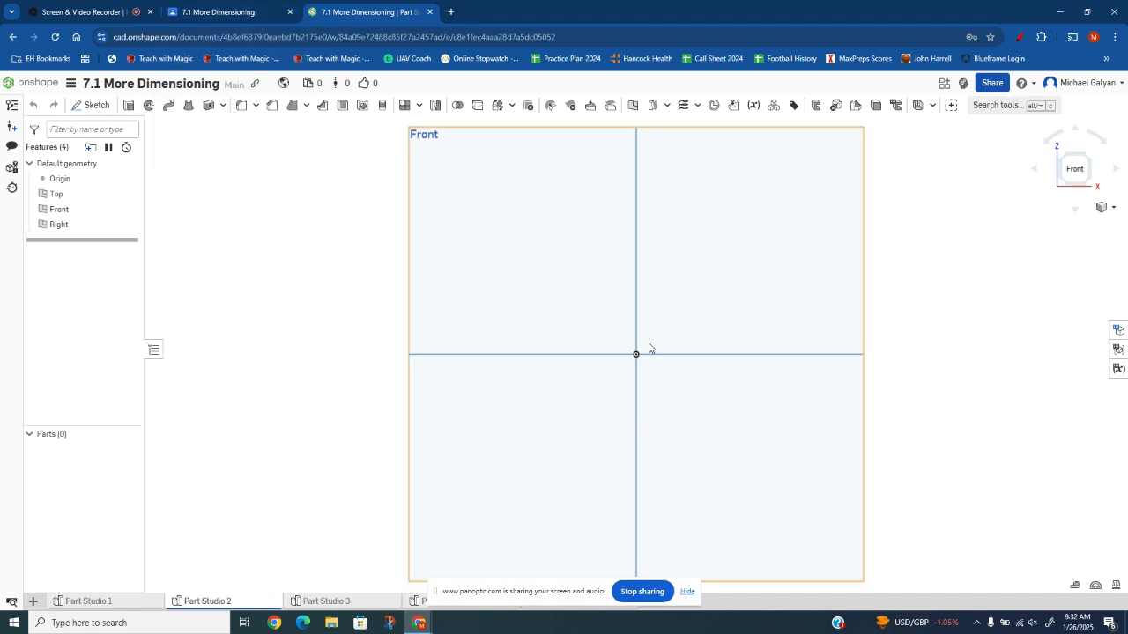
pyautogui.click(250, 18)
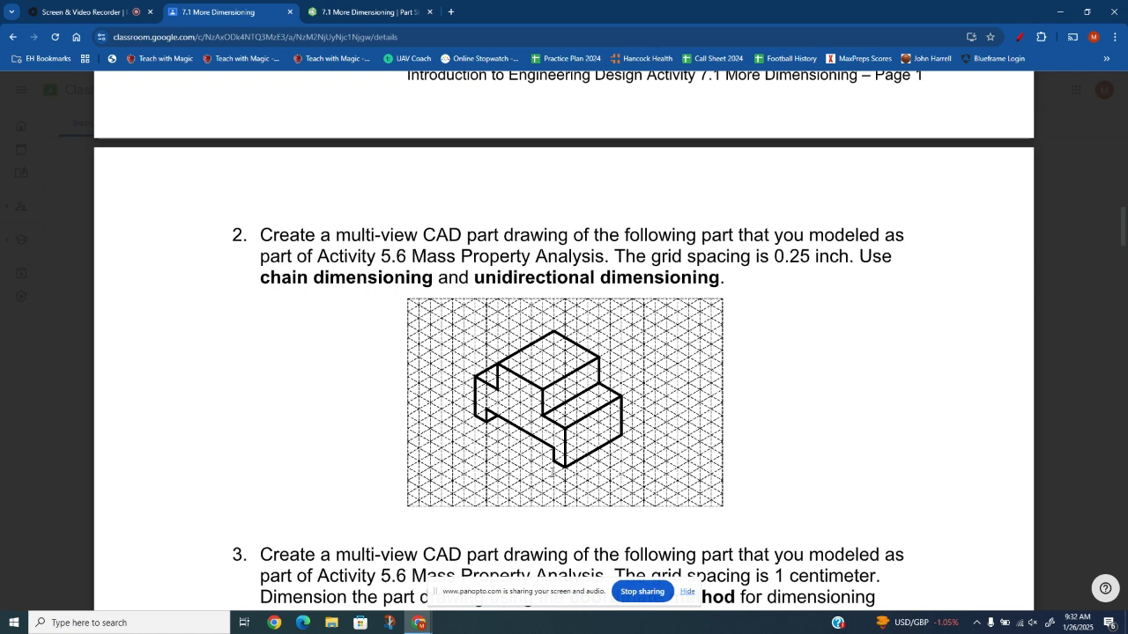
pyautogui.click(362, 13)
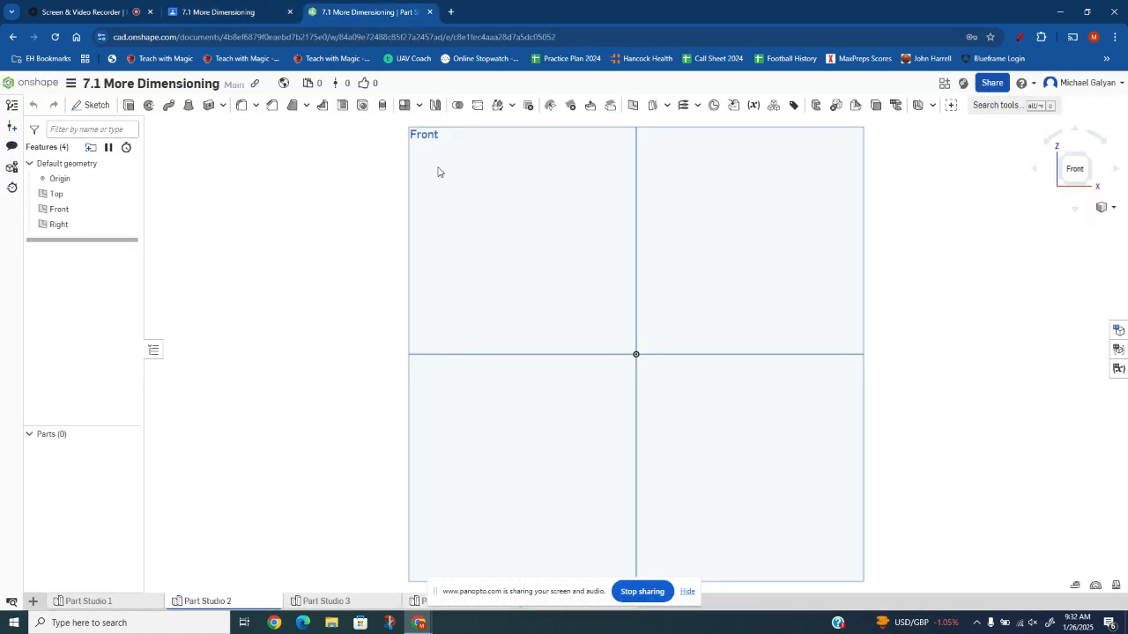
pyautogui.click(89, 106)
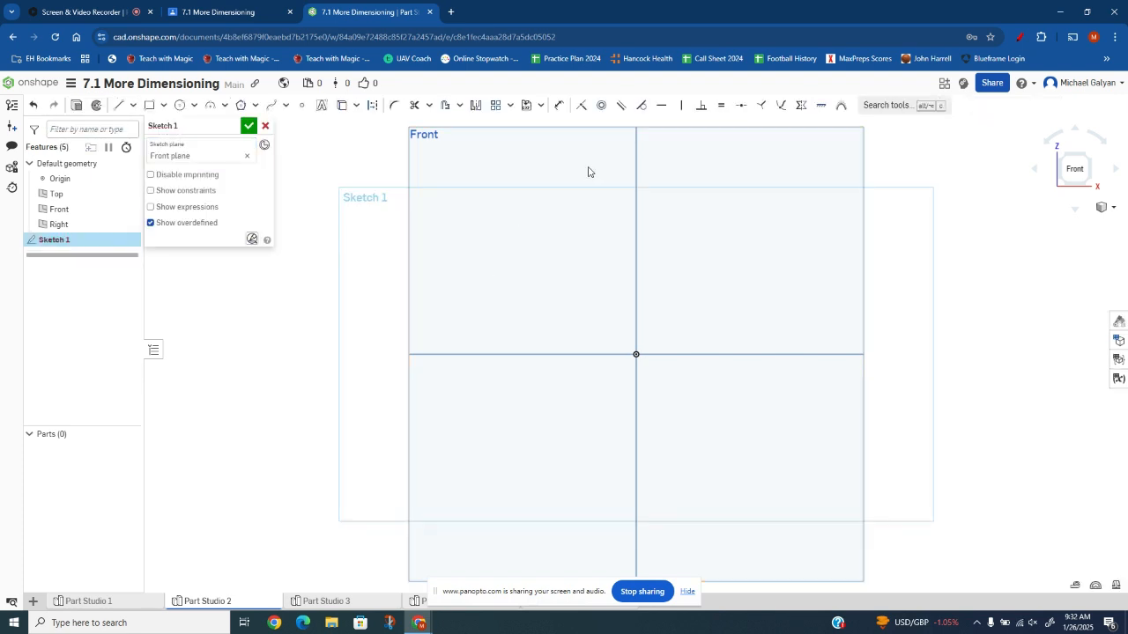
# Sketch the profile's upper outline with lines: a block about 1.99 in wide and 1.24 in high between two ledges with ends about 0.53 in high
pyautogui.click(118, 105)
pyautogui.click(451, 414)
pyautogui.click(451, 375)
pyautogui.click(519, 374)
pyautogui.click(518, 280)
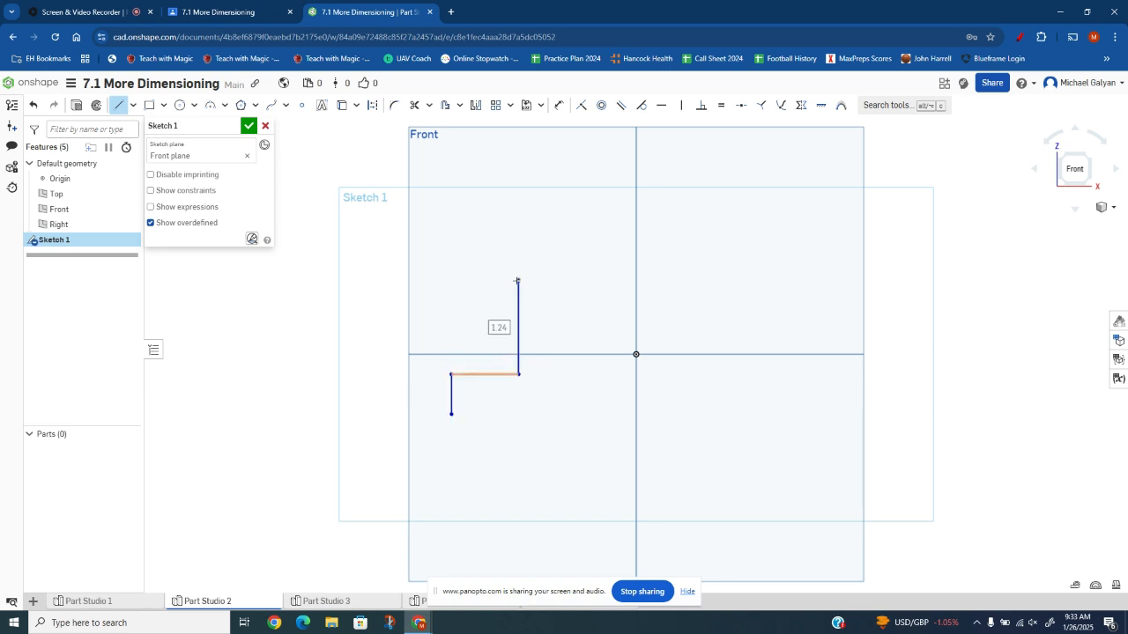
pyautogui.click(670, 280)
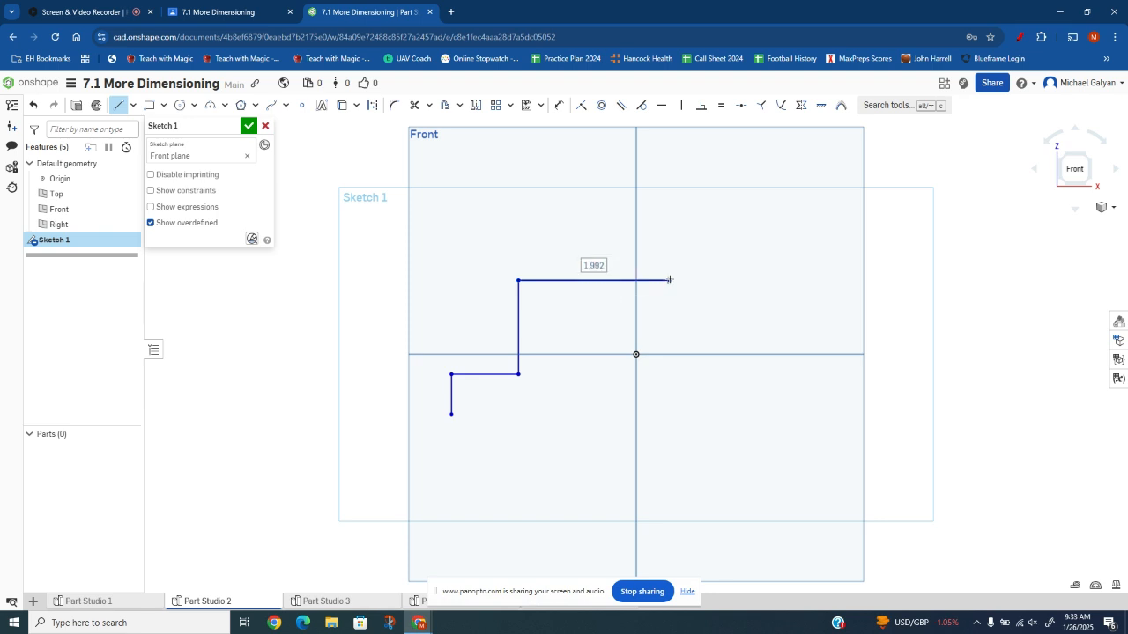
pyautogui.click(671, 376)
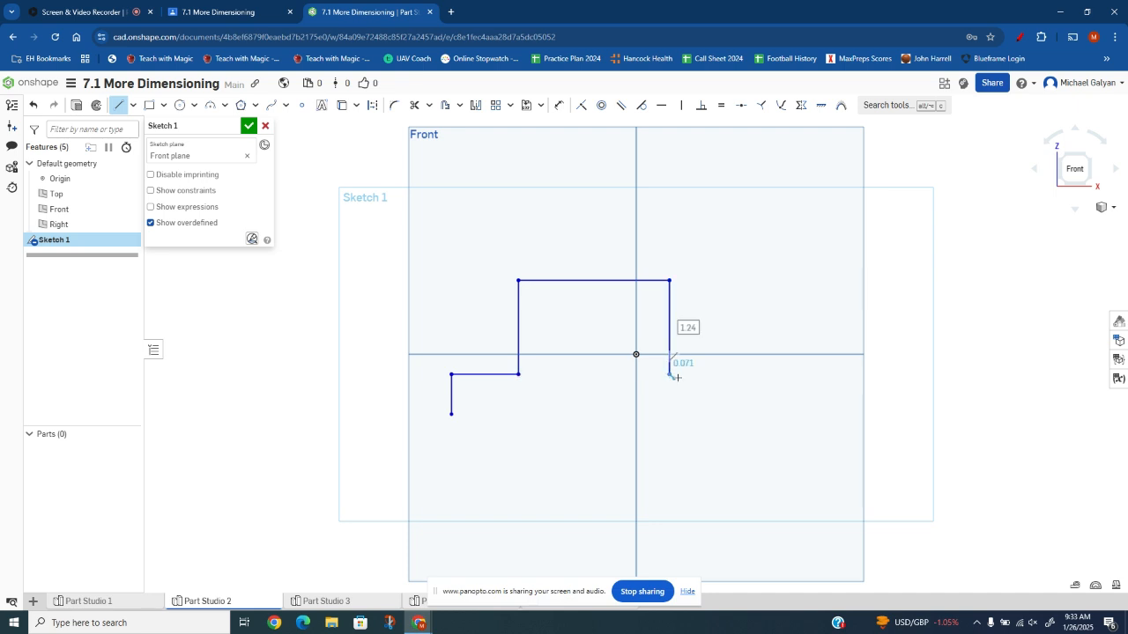
pyautogui.click(731, 374)
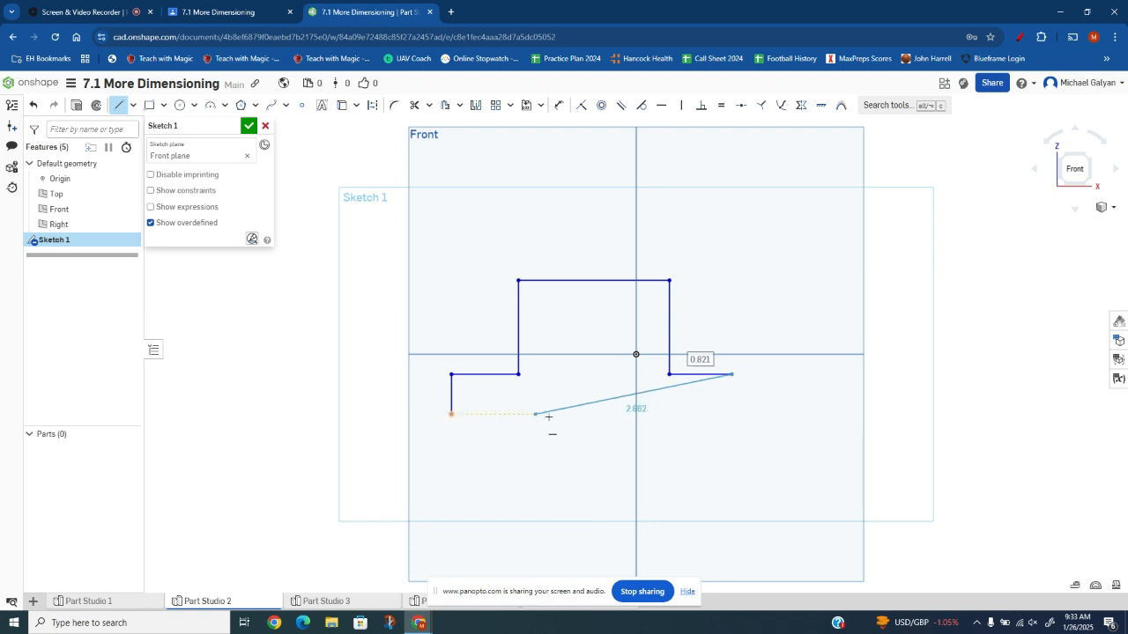
pyautogui.click(732, 414)
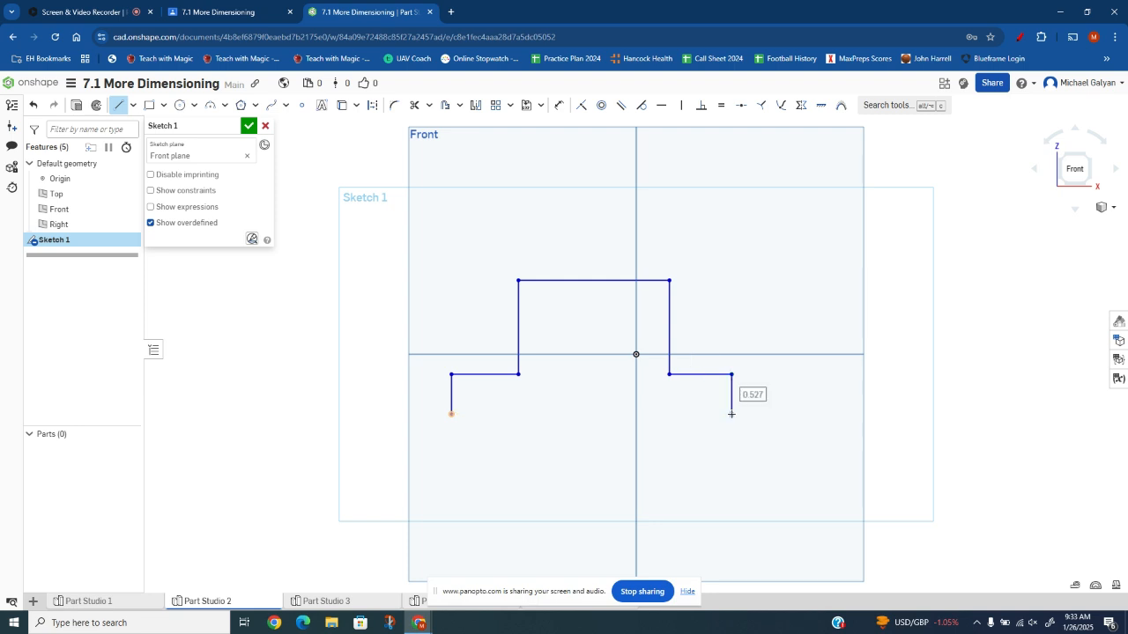
pyautogui.rightClick(721, 424)
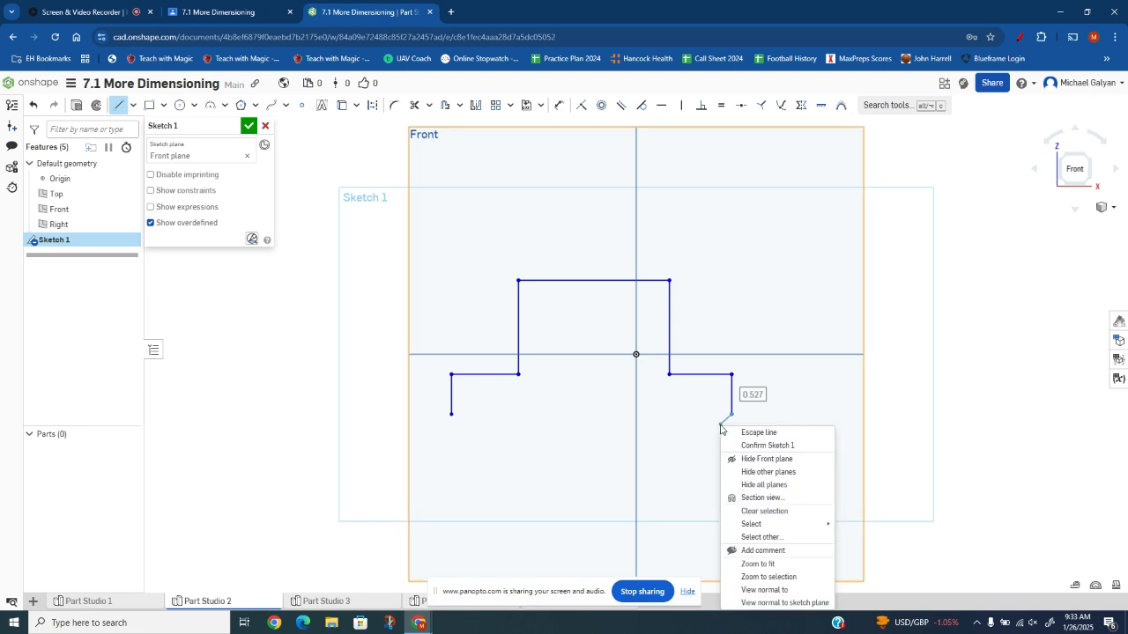
pyautogui.click(750, 434)
# Check the problem 2 drawing and close the profile's underside with lines, including a recess about 1.55 in wide and 0.33 in deep
pyautogui.click(212, 14)
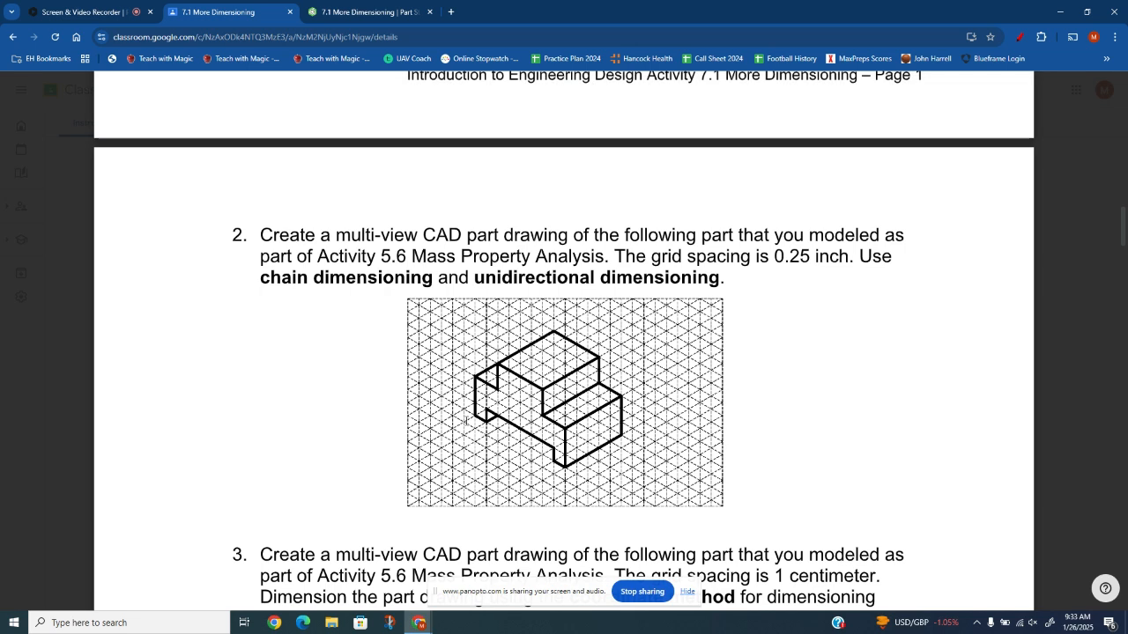
pyautogui.click(366, 13)
pyautogui.click(123, 104)
pyautogui.click(731, 414)
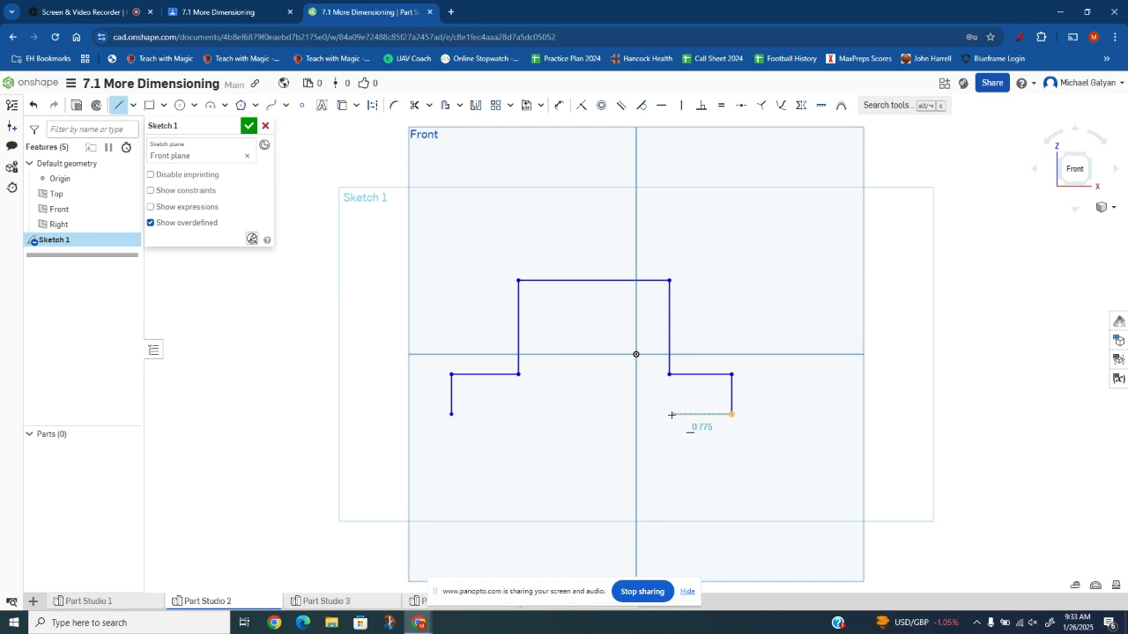
pyautogui.click(651, 414)
pyautogui.click(651, 389)
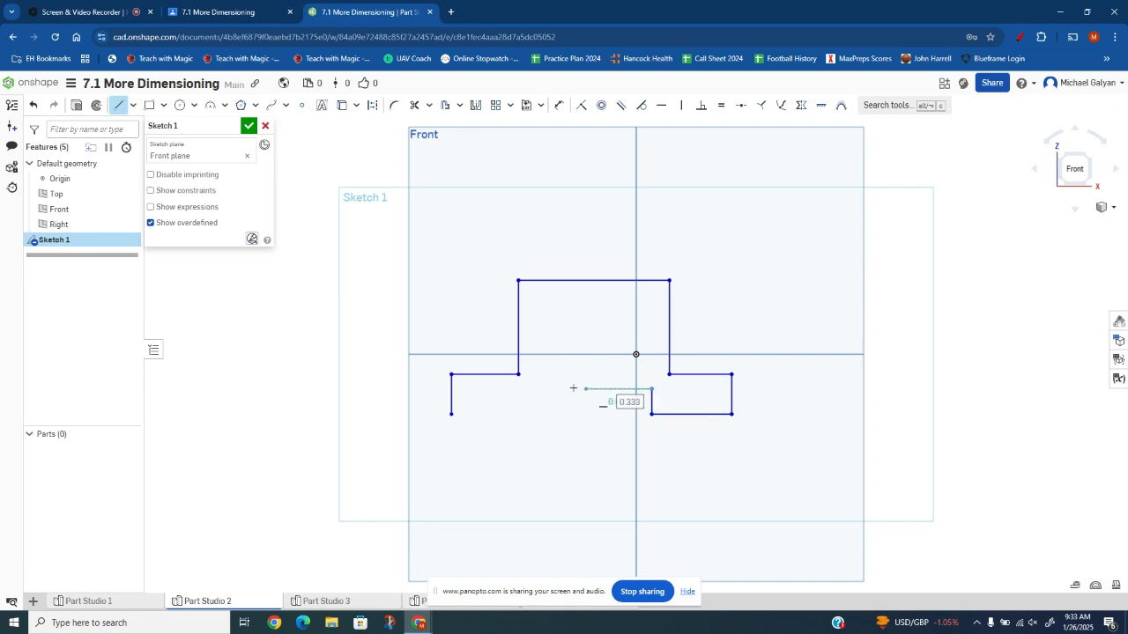
pyautogui.click(533, 389)
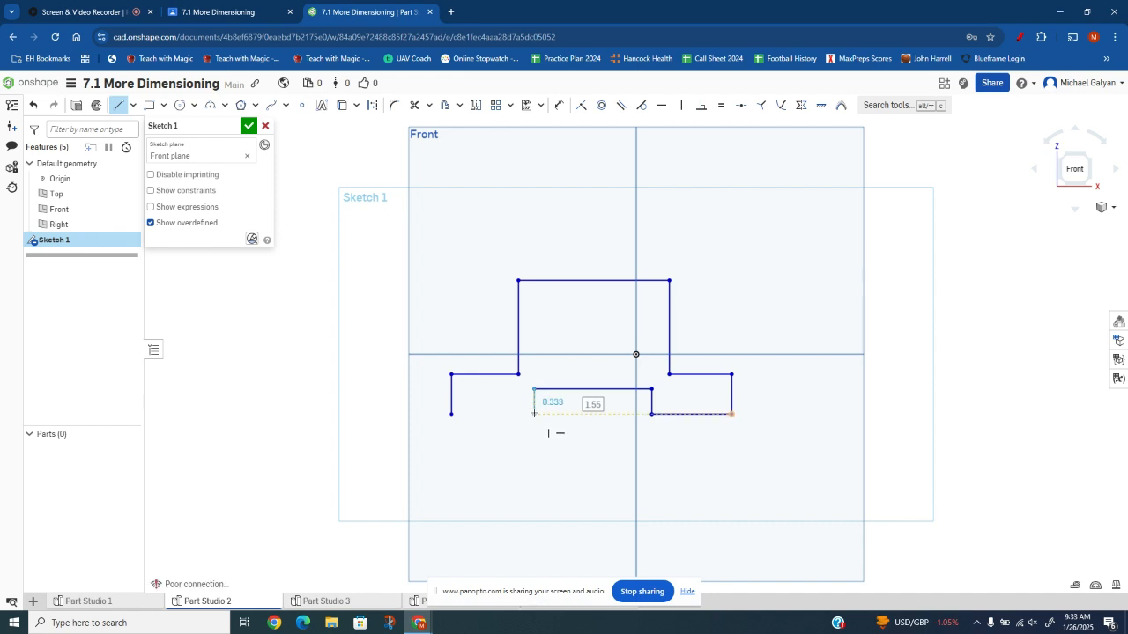
pyautogui.click(533, 413)
pyautogui.click(451, 413)
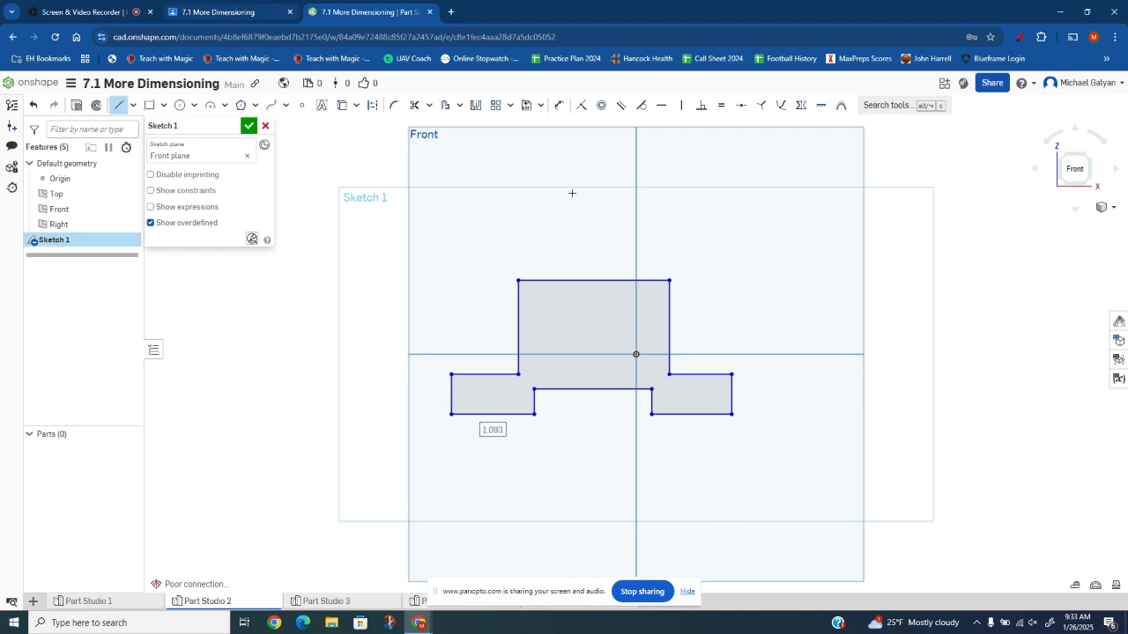
# Place the Part Studio and the assignment windows side by side, with the whole problem 2 drawing in view
pyautogui.click(220, 11)
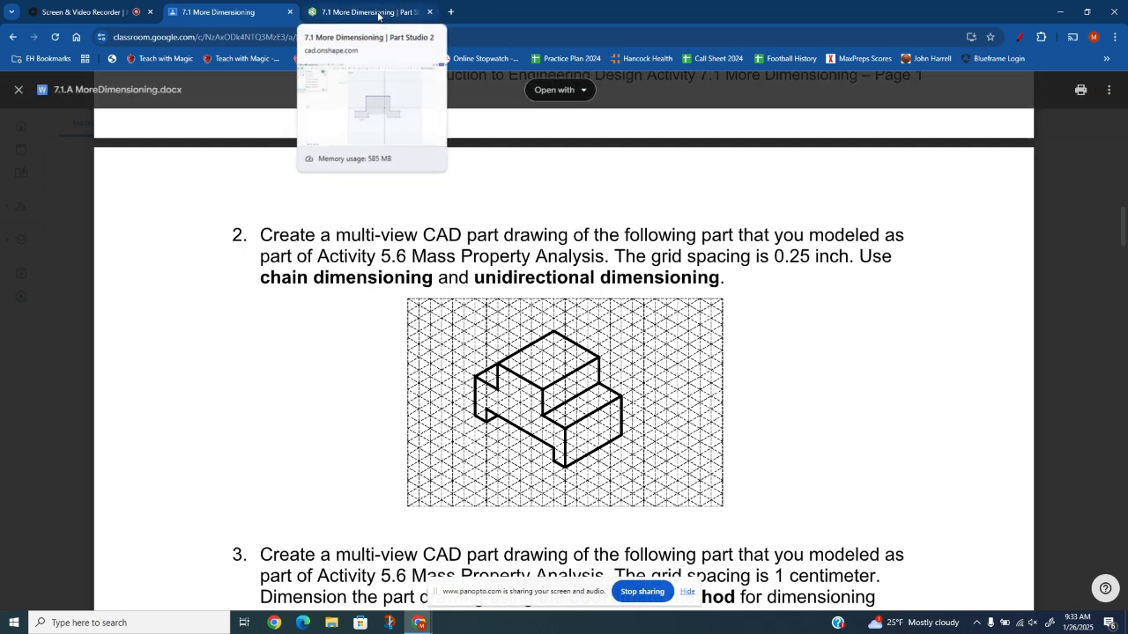
pyautogui.moveTo(361, 13); pyautogui.dragTo(1, 88)
pyautogui.click(745, 295)
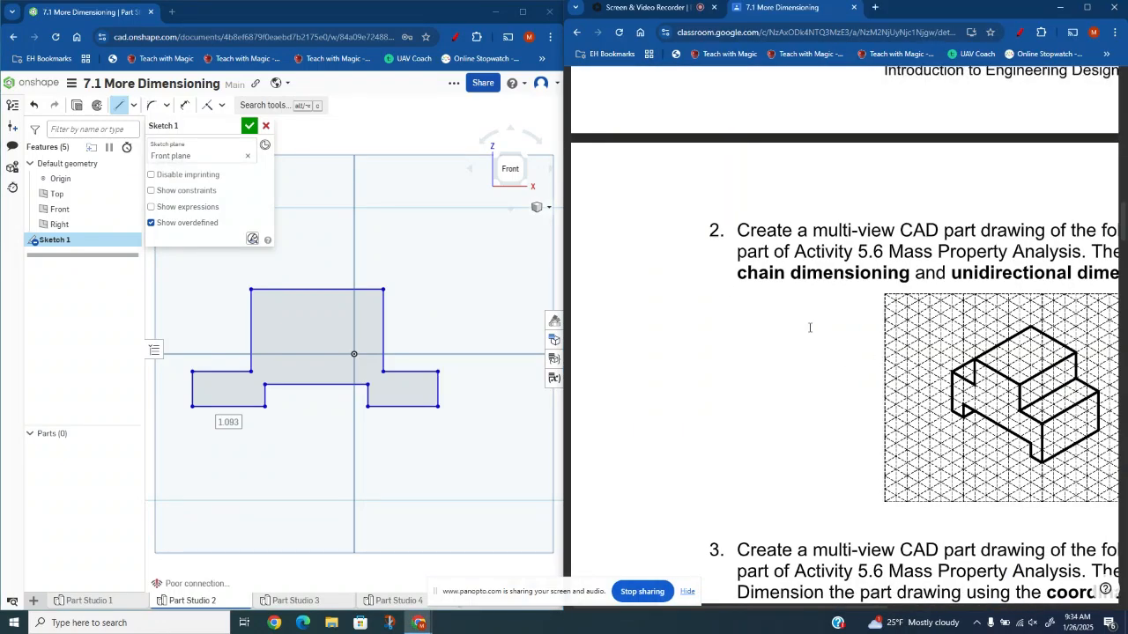
pyautogui.hscroll(3, 941, 447)
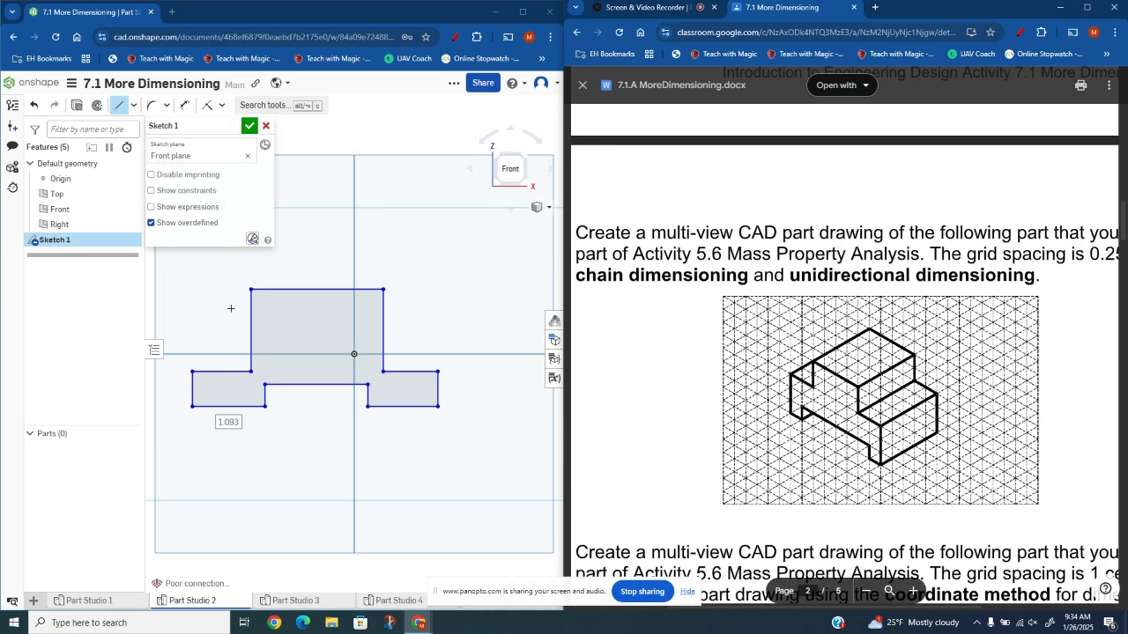
# Leave the Line tool and dimension the left ledge's outer vertical edge to 0.75 in
pyautogui.click(192, 372)
pyautogui.rightClick(179, 384)
pyautogui.click(200, 394)
pyautogui.press('d')
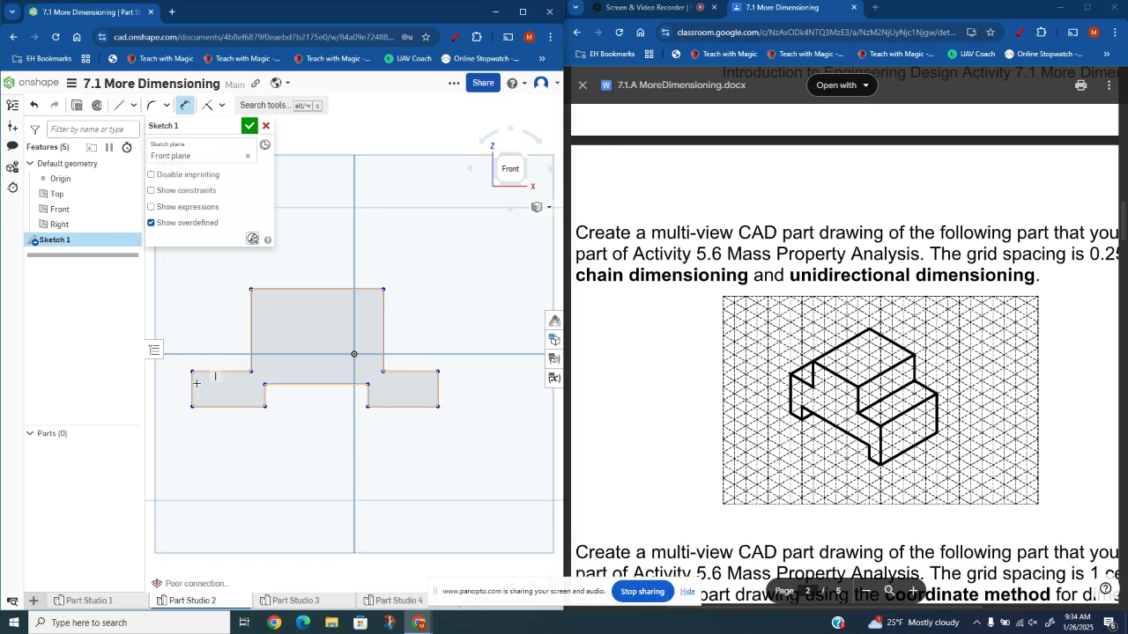
pyautogui.click(193, 385)
pyautogui.click(178, 388)
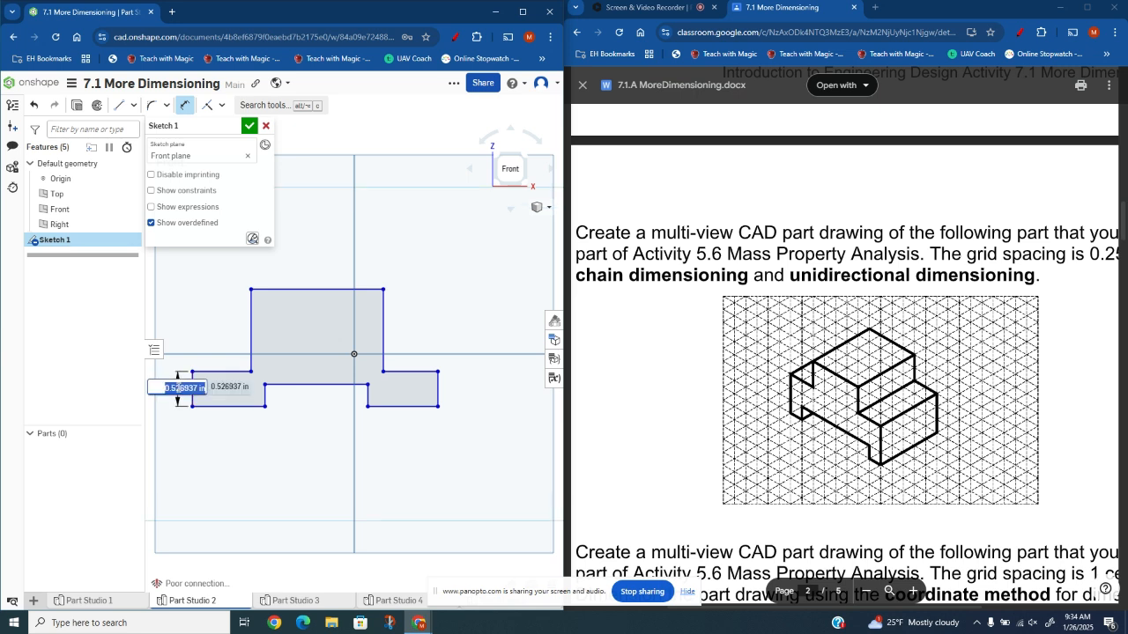
pyautogui.press('BackSpace')
pyautogui.write('.75')
pyautogui.press('Return')
pyautogui.scroll(-3, 245, 429)
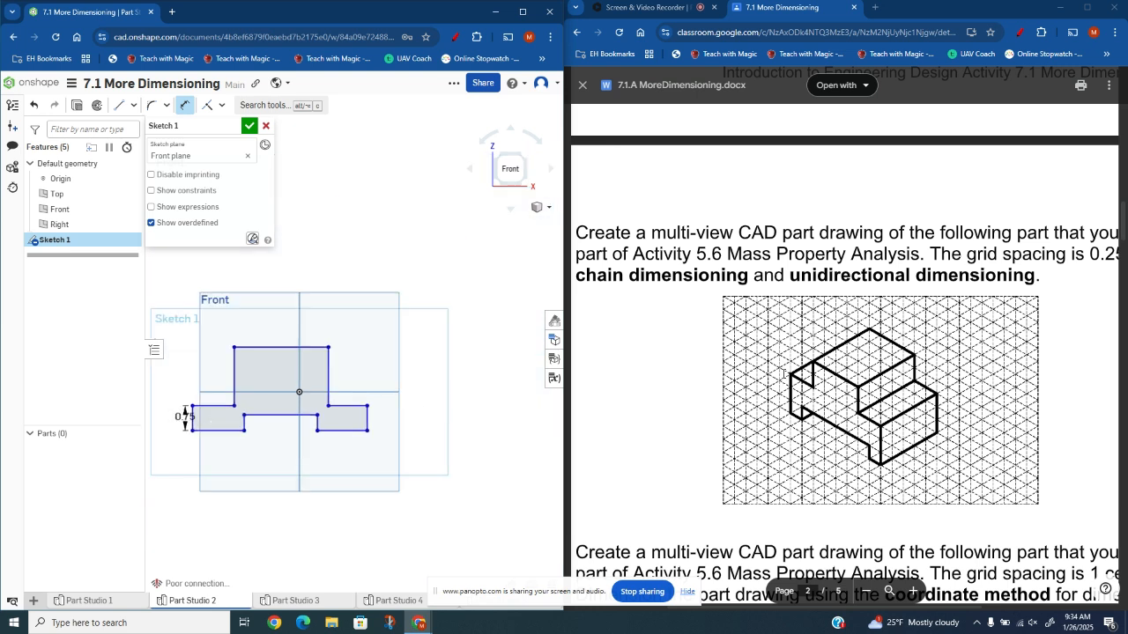
# Dimension the left ledge's horizontal upper edge to 0.5 in
pyautogui.click(214, 406)
pyautogui.click(183, 377)
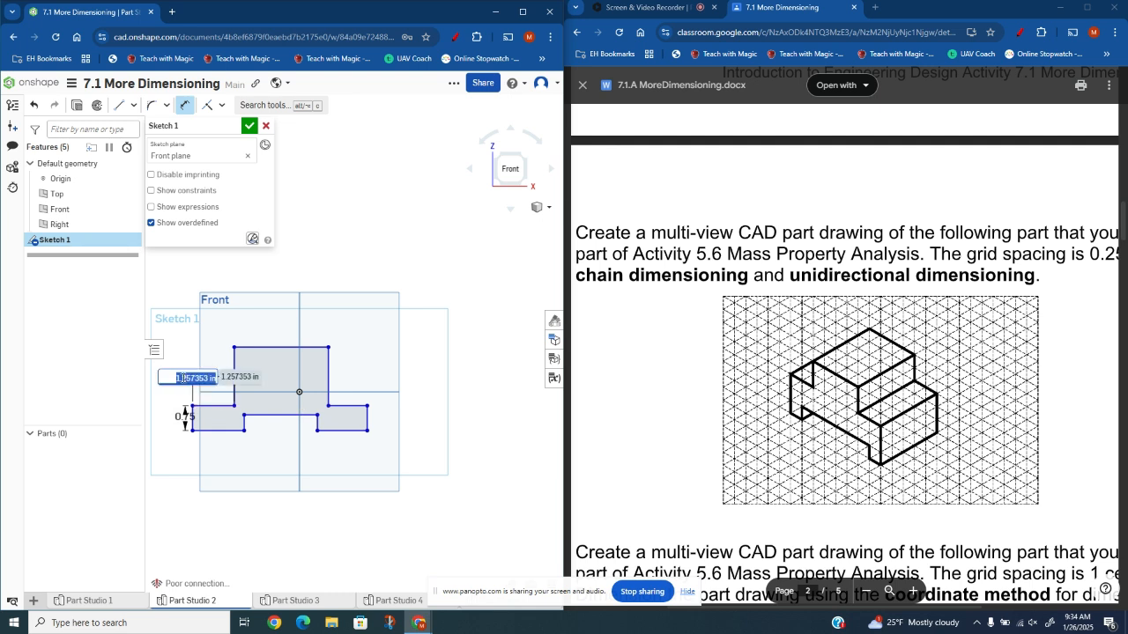
pyautogui.write('5')
pyautogui.press('Return')
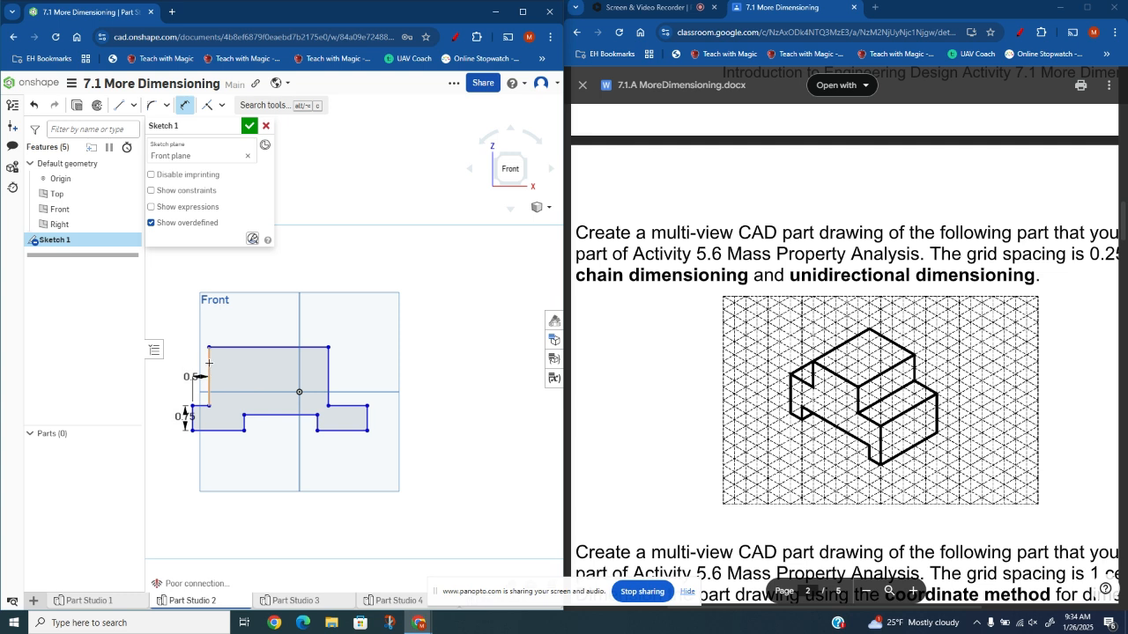
# Dimension the raised block's left vertical edge to 0.5 in and its upper edge to 1 in
pyautogui.click(209, 363)
pyautogui.click(183, 361)
pyautogui.write('1.765')
pyautogui.press('Return')
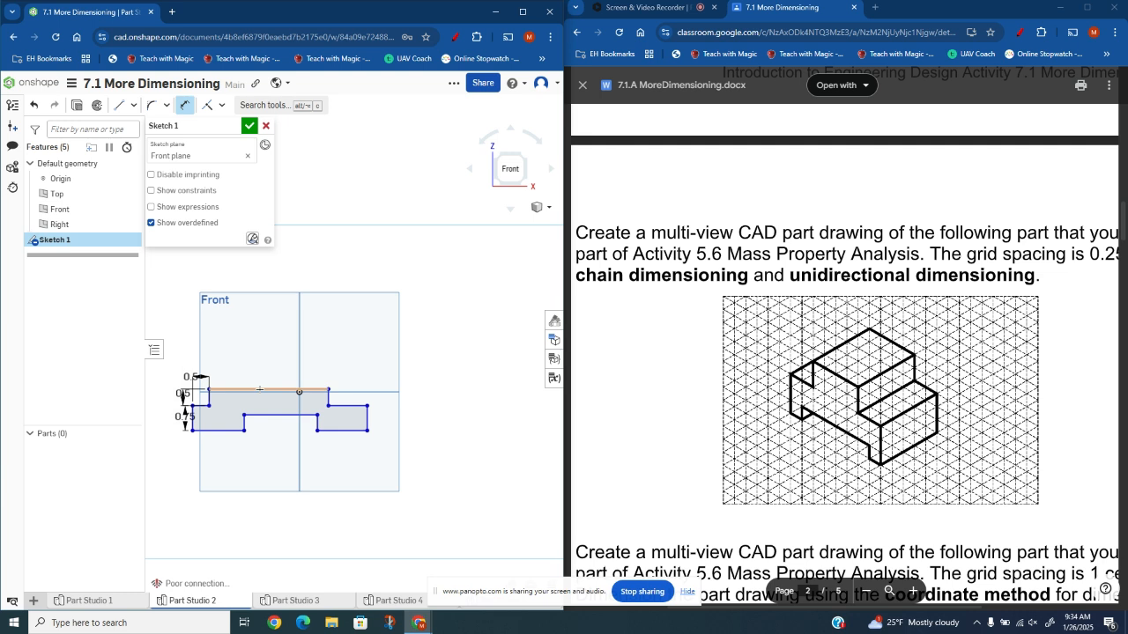
pyautogui.click(260, 389)
pyautogui.click(261, 374)
pyautogui.write('1')
pyautogui.press('Return')
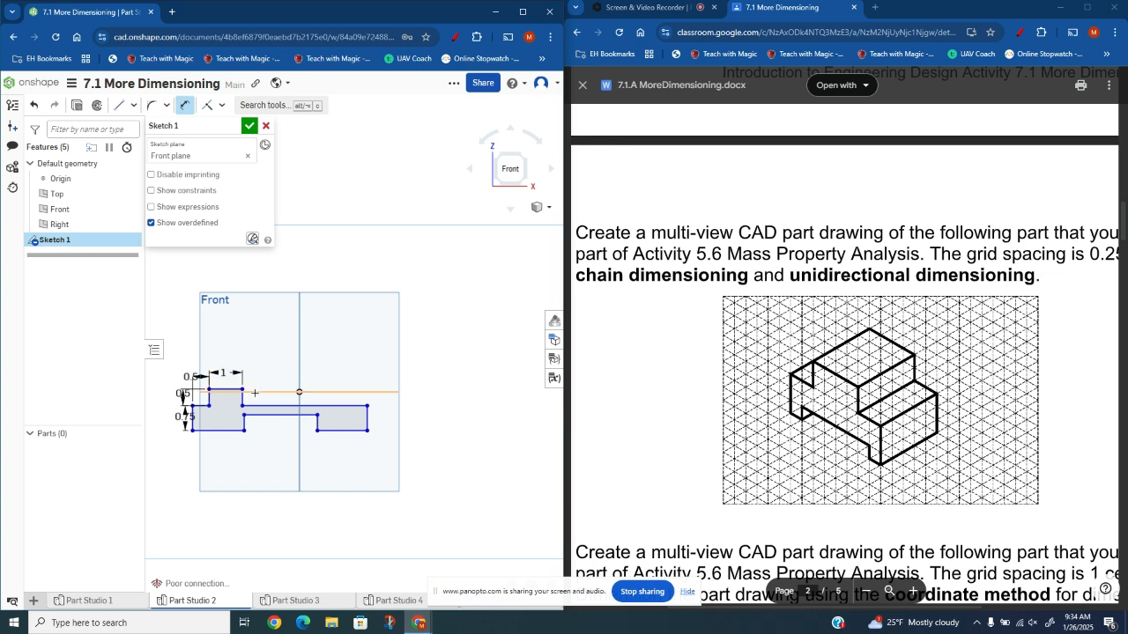
# Add a driven dimension to the raised block's right vertical edge
pyautogui.scroll(5, 254, 393)
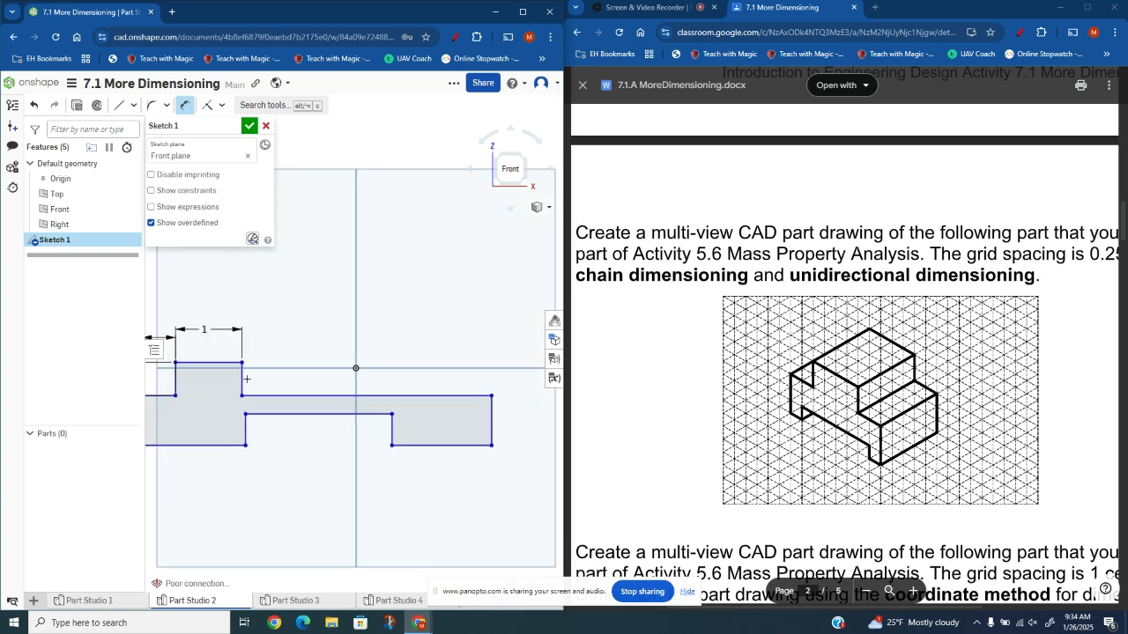
pyautogui.click(242, 379)
pyautogui.click(269, 379)
pyautogui.press('Return')
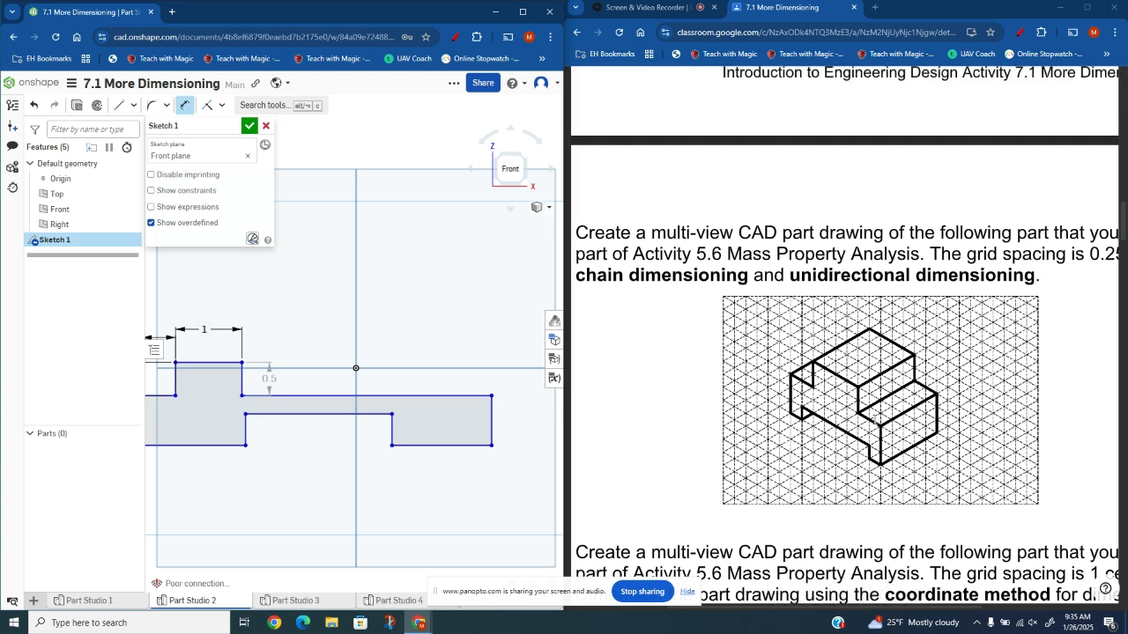
# Try to dimension the right ledge's horizontal upper edge to 0.5 in
pyautogui.click(340, 393)
pyautogui.click(339, 391)
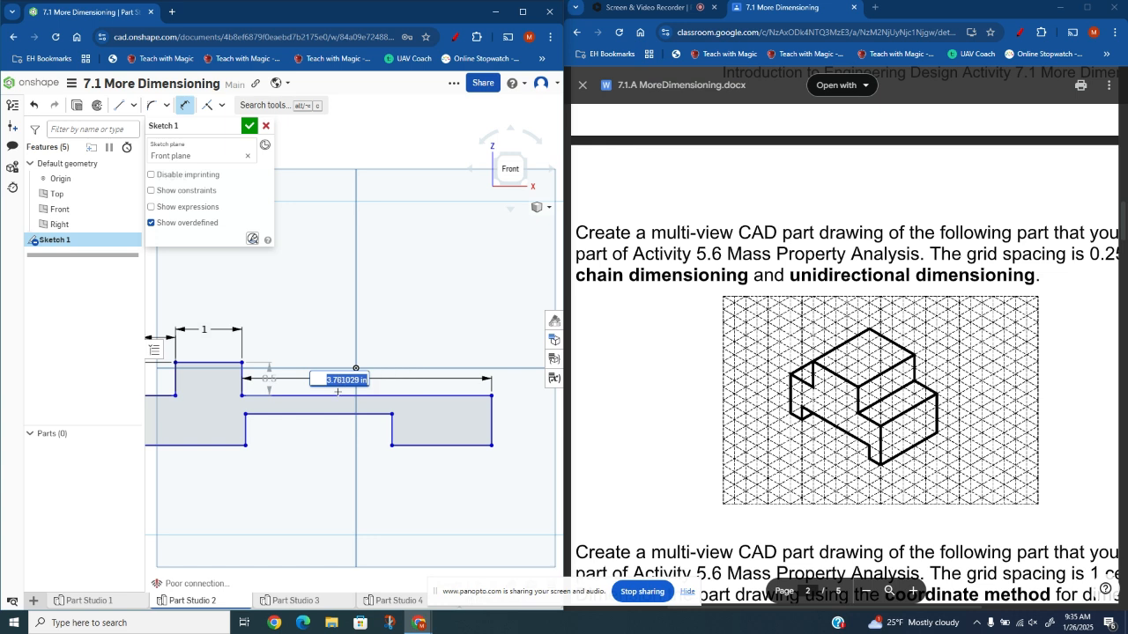
pyautogui.press('BackSpace')
pyautogui.press('Escape')
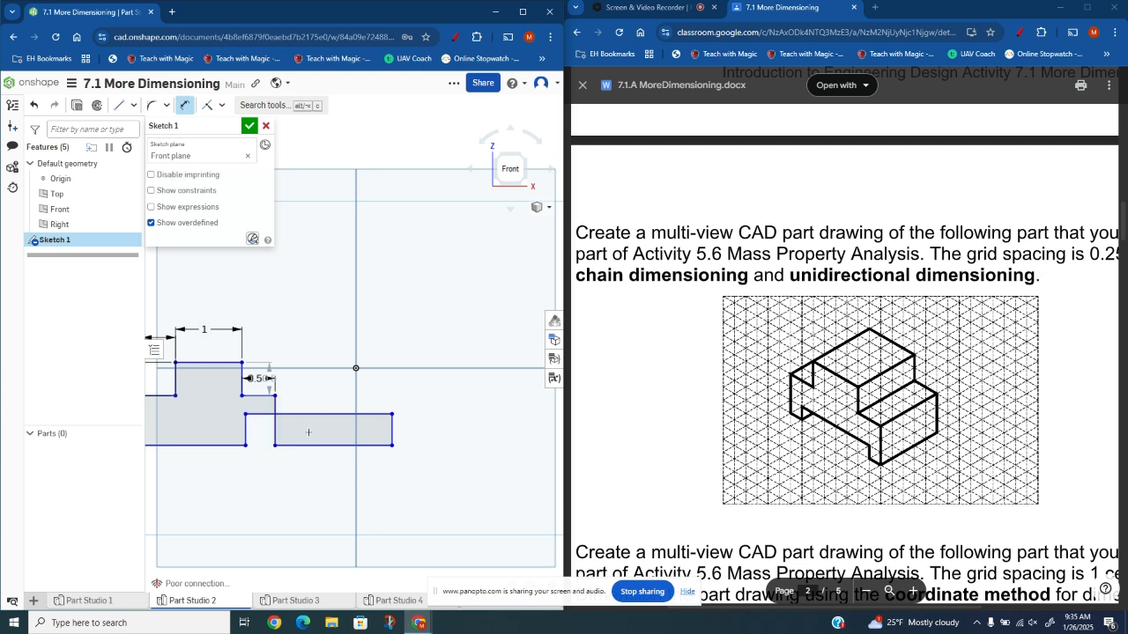
pyautogui.moveTo(261, 455); pyautogui.dragTo(380, 453, button='middle')
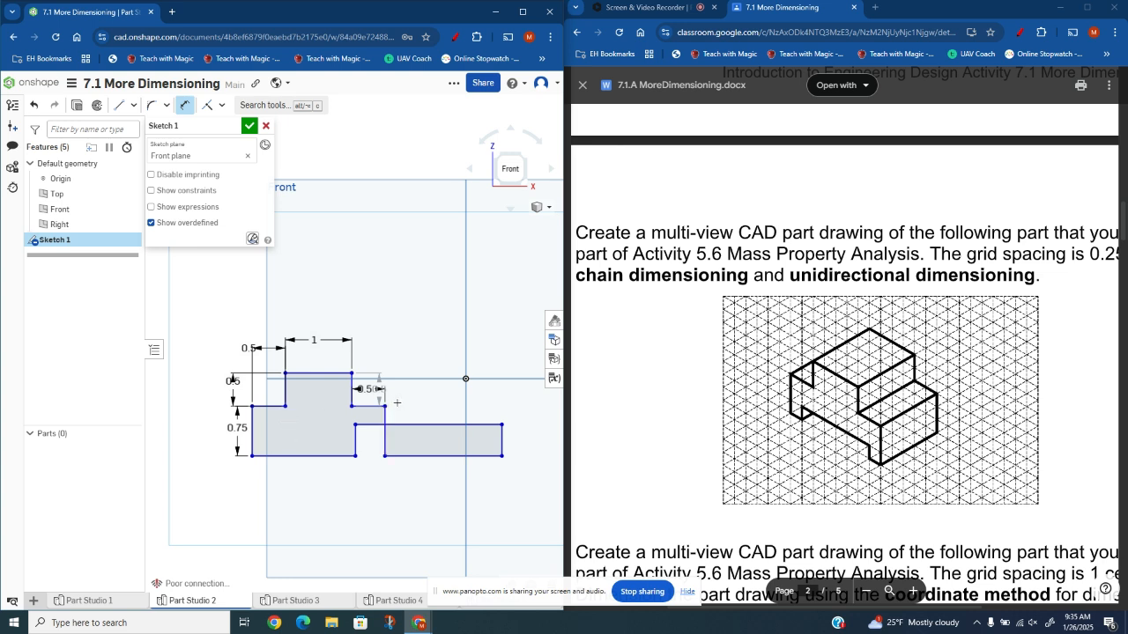
# Undo the last value change and delete the dimension from the right ledge's upper edge
pyautogui.hotkey('ctrl', 'z')
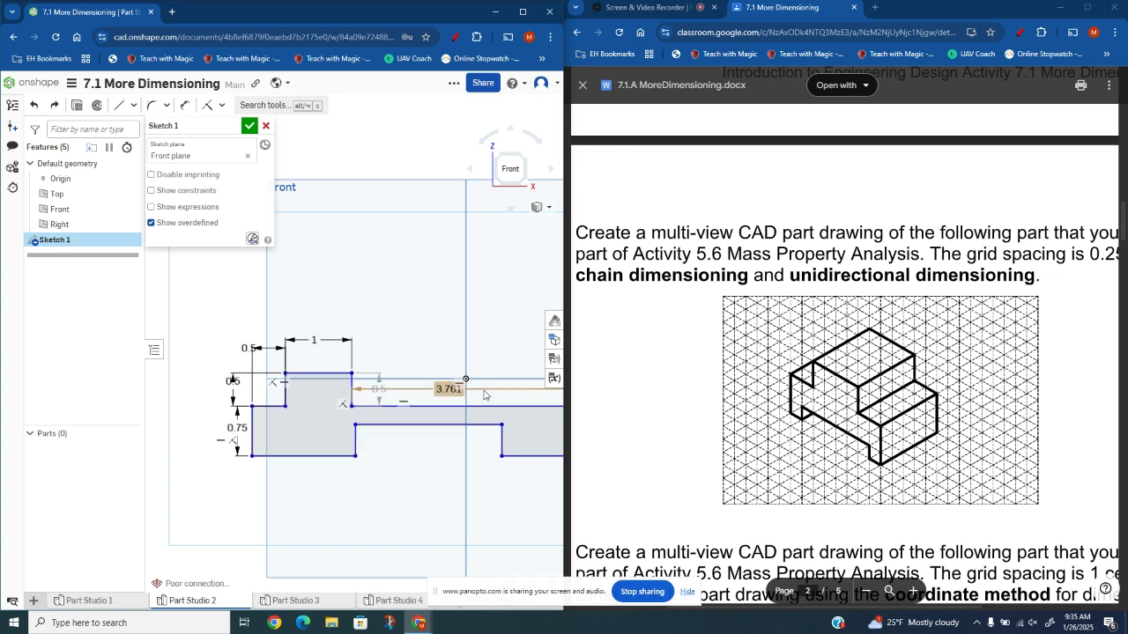
pyautogui.click(445, 391)
pyautogui.press('Delete')
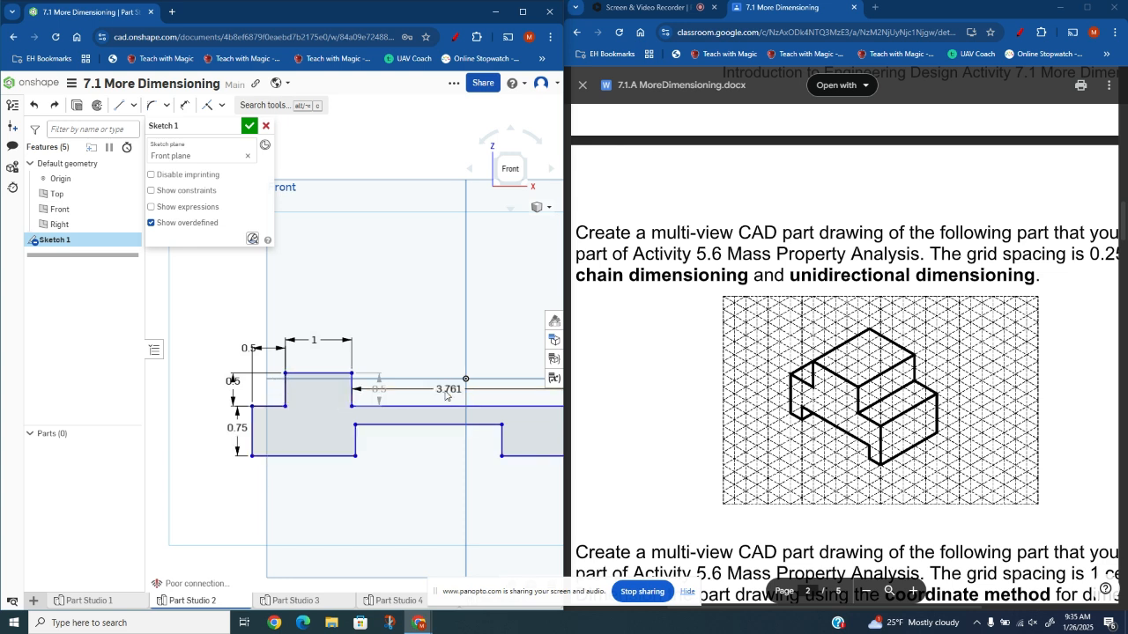
pyautogui.doubleClick(269, 456)
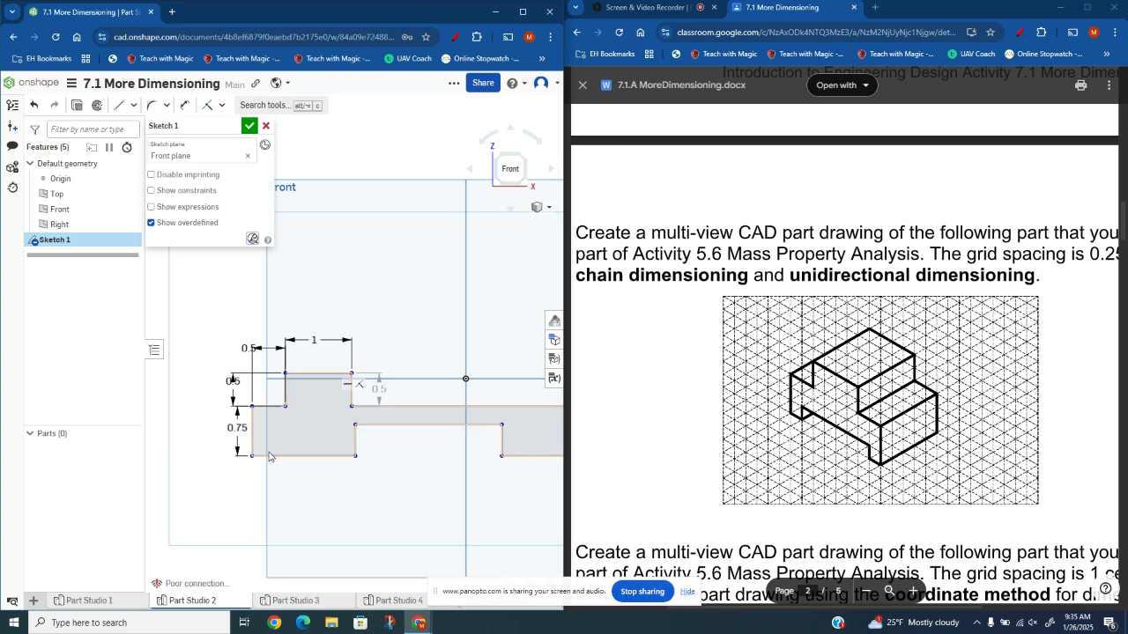
pyautogui.press('Escape')
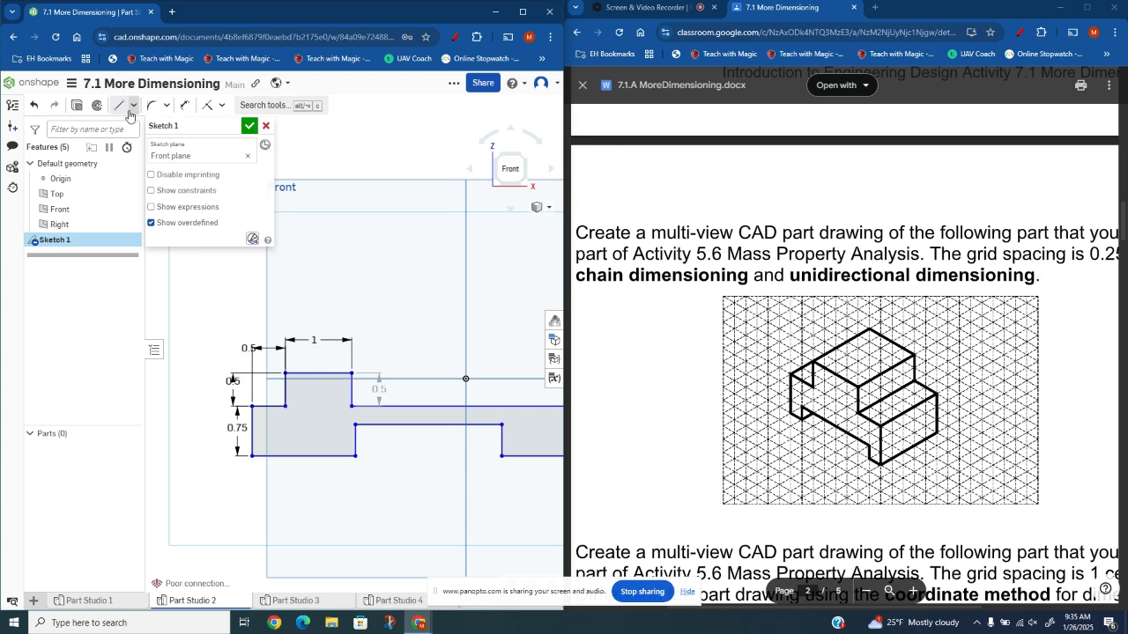
# Dimension the left foot's bottom edge to 0.25 in
pyautogui.press('d')
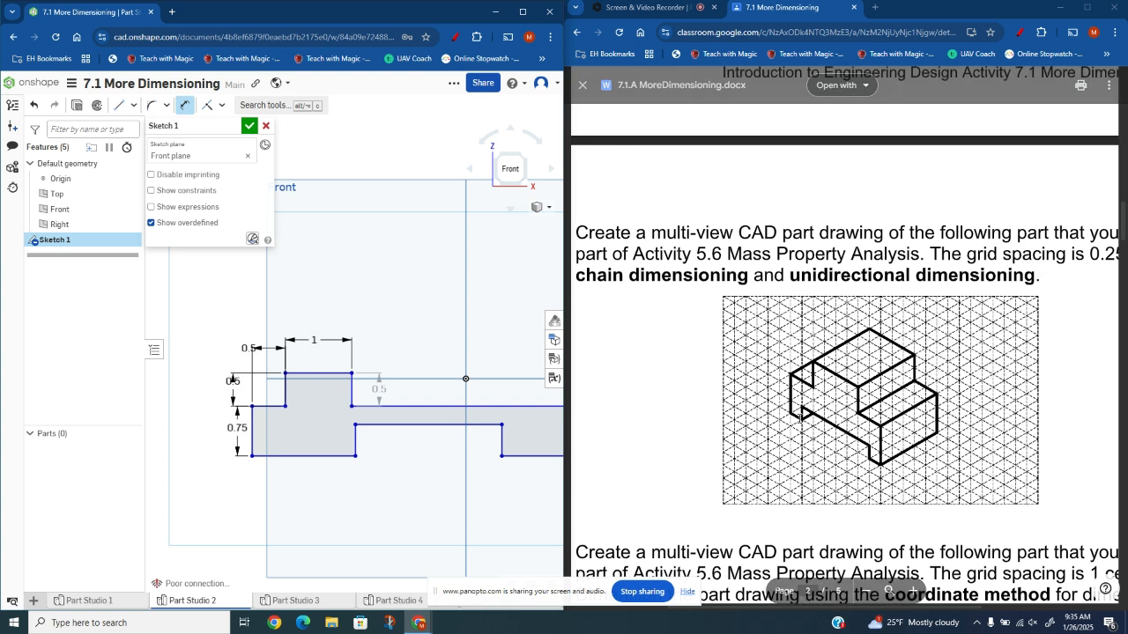
pyautogui.click(289, 457)
pyautogui.click(292, 504)
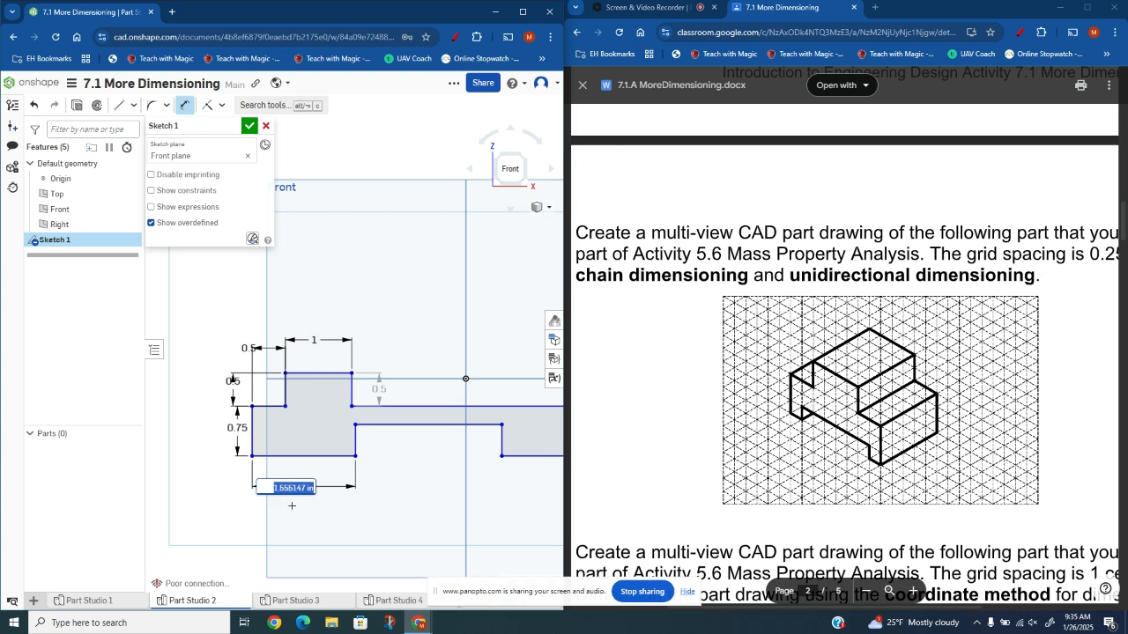
pyautogui.write('0.25')
pyautogui.press('Return')
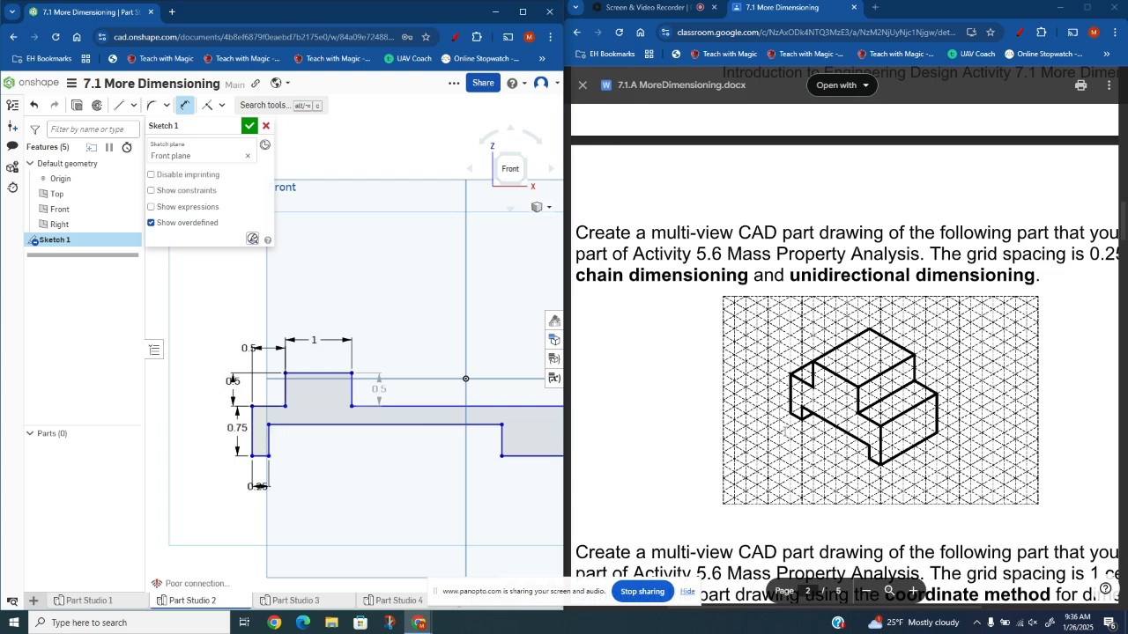
# Dimension the left foot's inner vertical edge to 0.25 in, setting the depth of the underside recess
pyautogui.click(269, 440)
pyautogui.click(279, 449)
pyautogui.press('BackSpace')
pyautogui.write('.25')
pyautogui.press('Return')
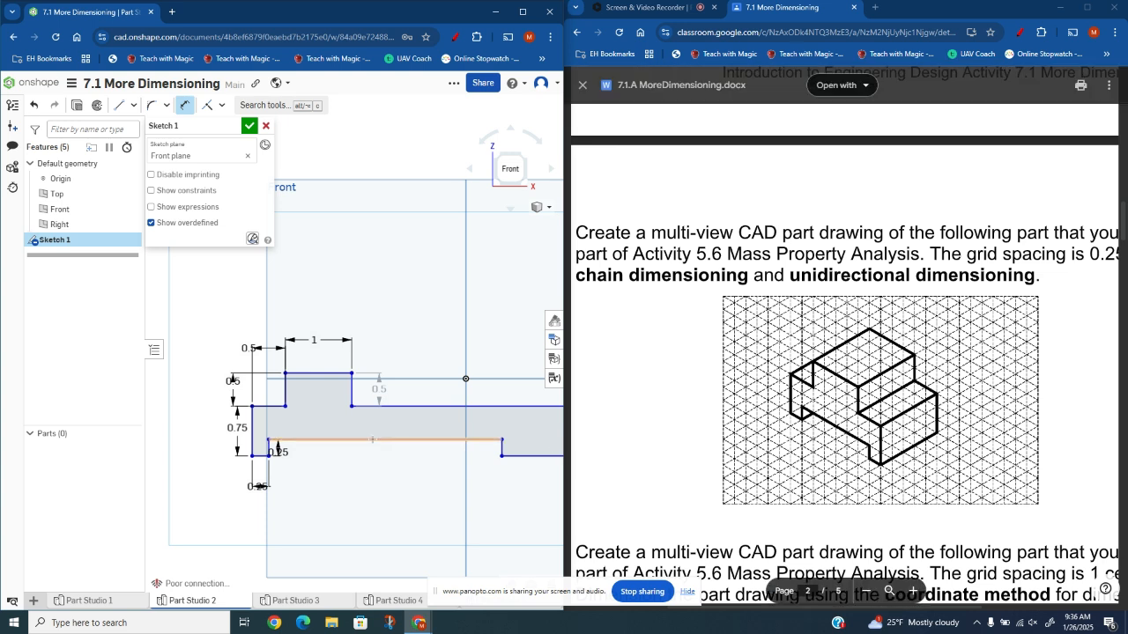
# Dimension the underside recess's horizontal edge to 1.5 in
pyautogui.click(373, 439)
pyautogui.click(373, 501)
pyautogui.press('BackSpace')
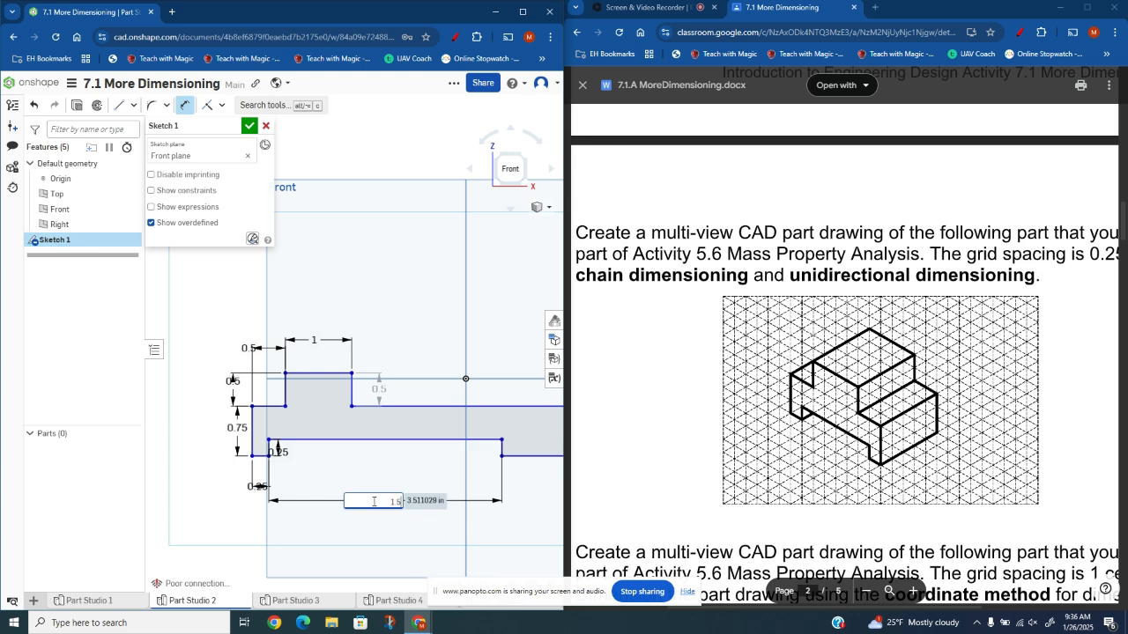
pyautogui.press('Return')
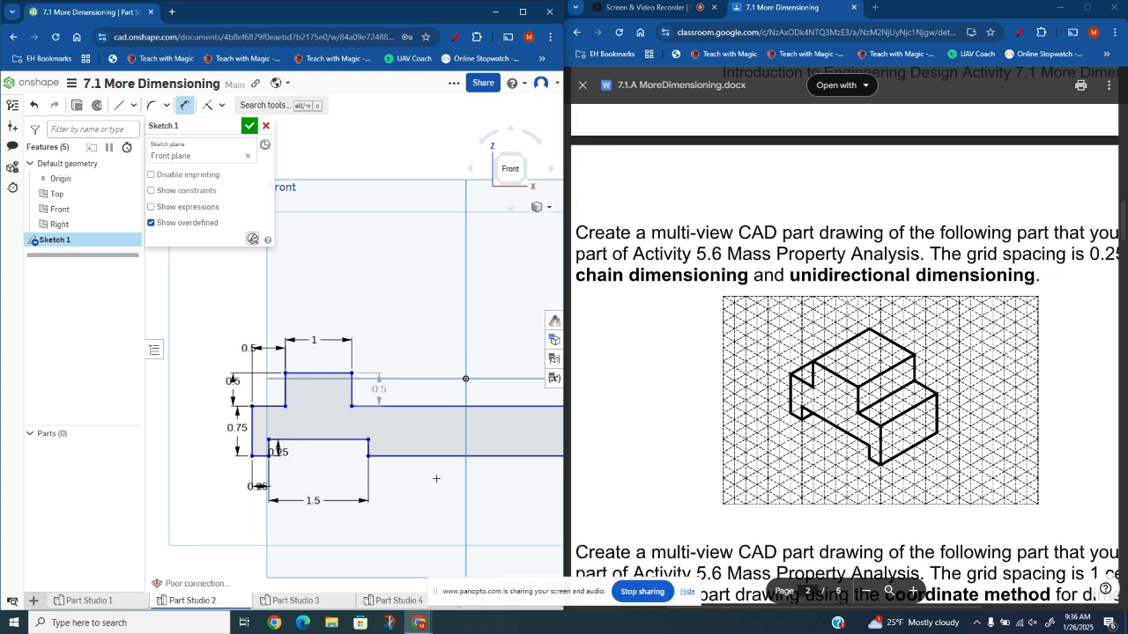
# Add a driven dimension to the right foot's inner vertical edge and dimension that foot's bottom edge to 0.25 in
pyautogui.moveTo(426, 505)
pyautogui.mouseDown(button='middle')
pyautogui.moveTo(271, 520)
pyautogui.moveTo(430, 525)
pyautogui.mouseUp(button='middle')
pyautogui.scroll(1, 350, 431)
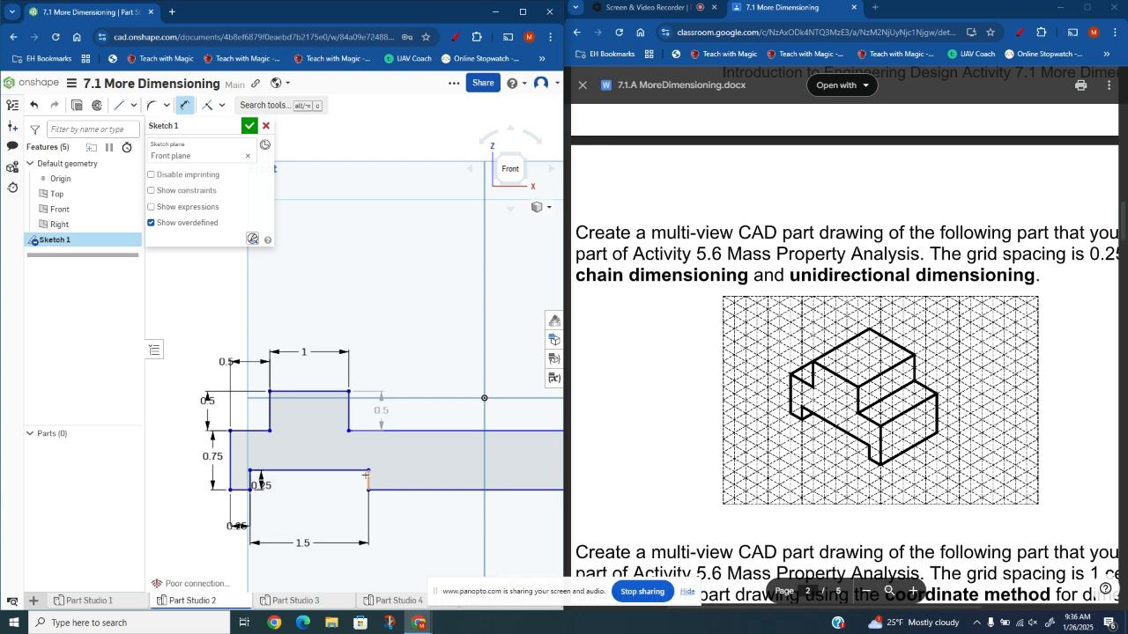
pyautogui.click(368, 480)
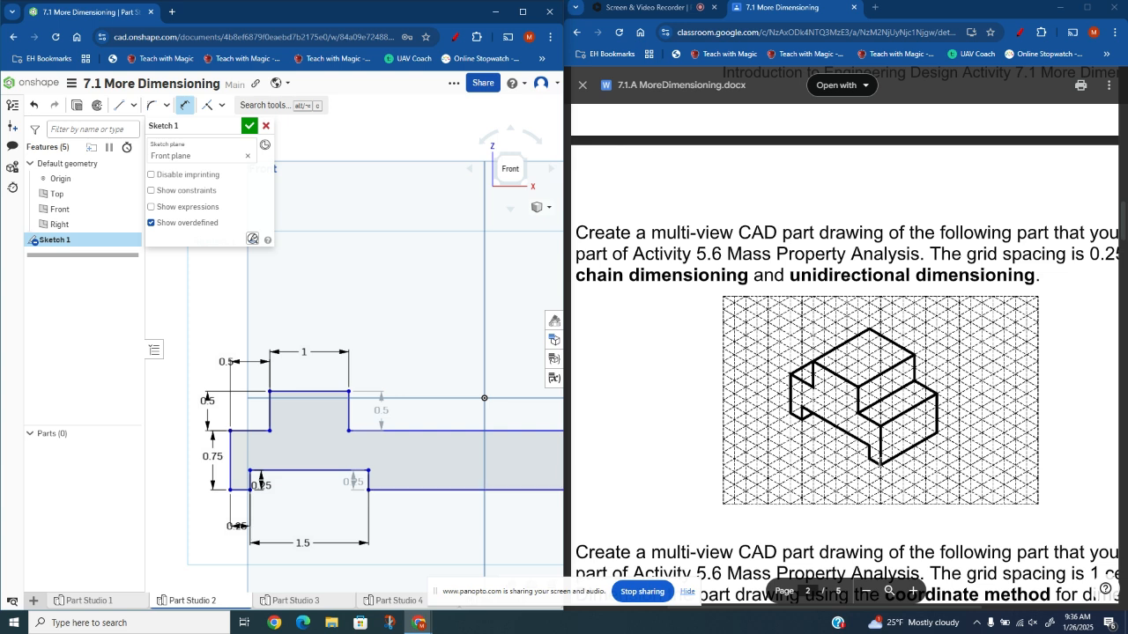
pyautogui.click(407, 490)
pyautogui.click(410, 508)
pyautogui.press('Return')
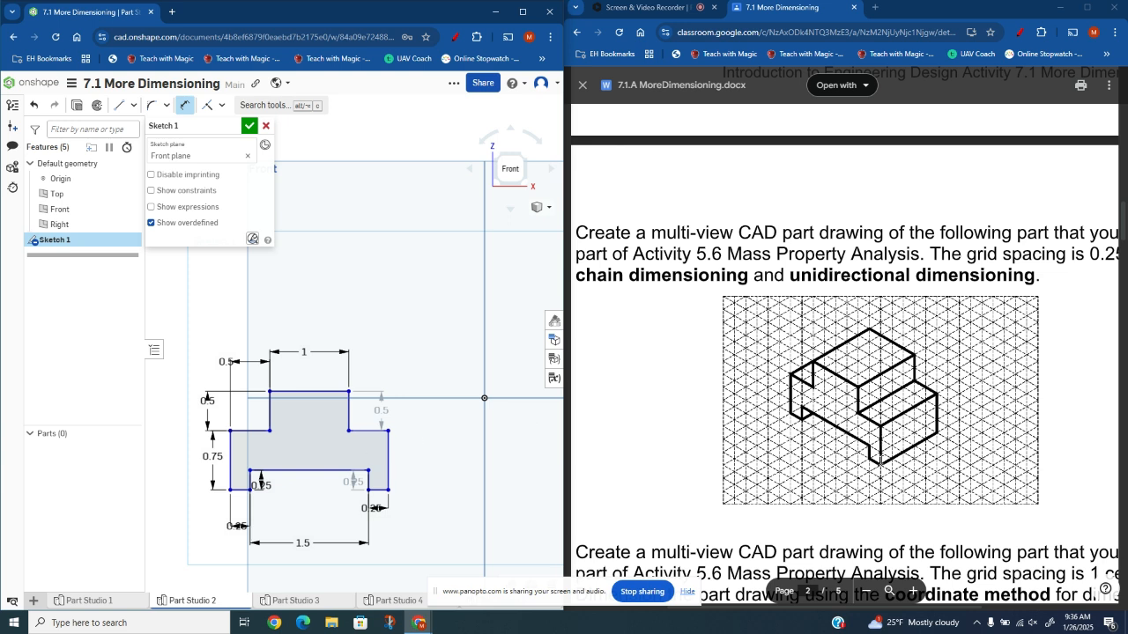
# Add driven dimensions to the profile's right outer vertical edge and the right ledge's upper edge, and accept the sketch
pyautogui.click(390, 454)
pyautogui.click(430, 480)
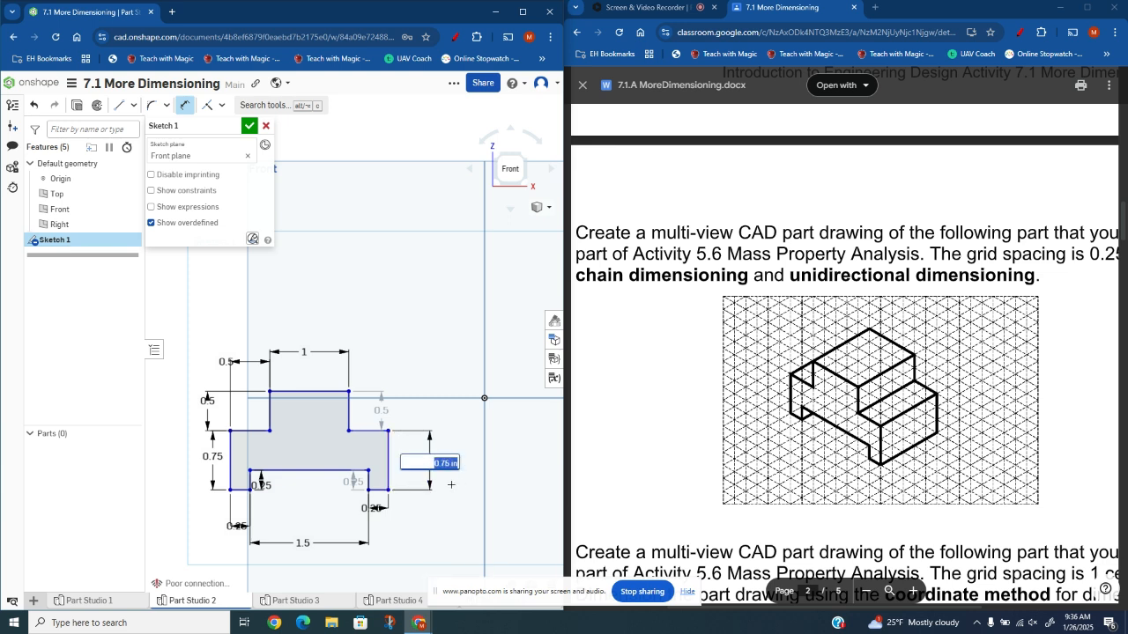
pyautogui.click(363, 430)
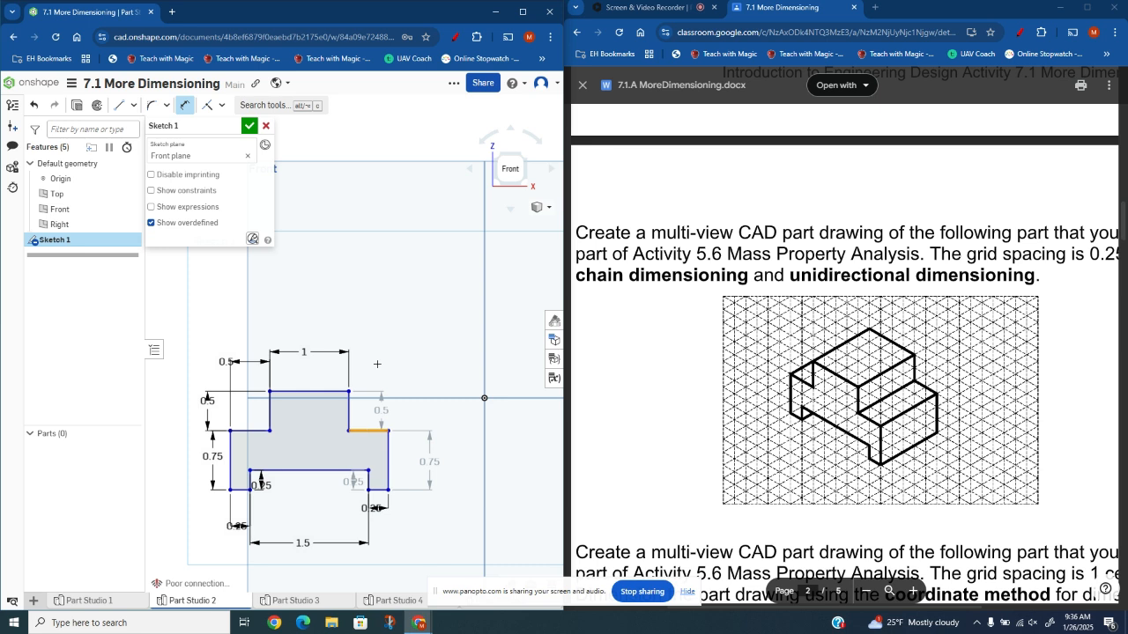
pyautogui.click(377, 365)
pyautogui.press('Return')
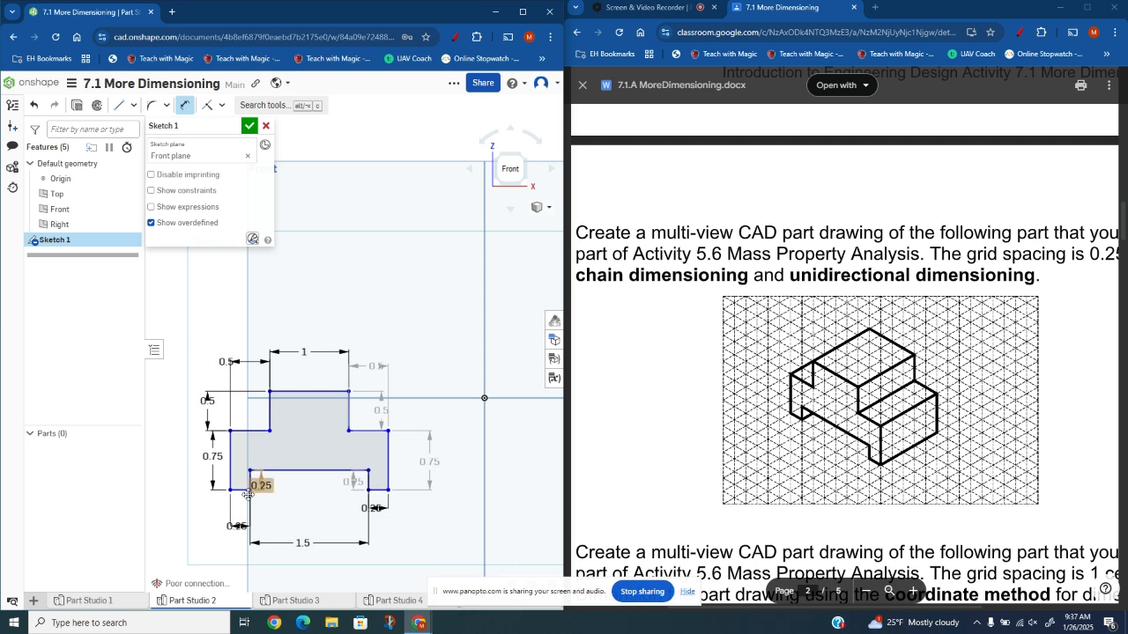
pyautogui.moveTo(448, 477)
pyautogui.mouseDown(button='right')
pyautogui.moveTo(441, 423)
pyautogui.moveTo(474, 507)
pyautogui.moveTo(494, 264)
pyautogui.mouseUp(button='right')
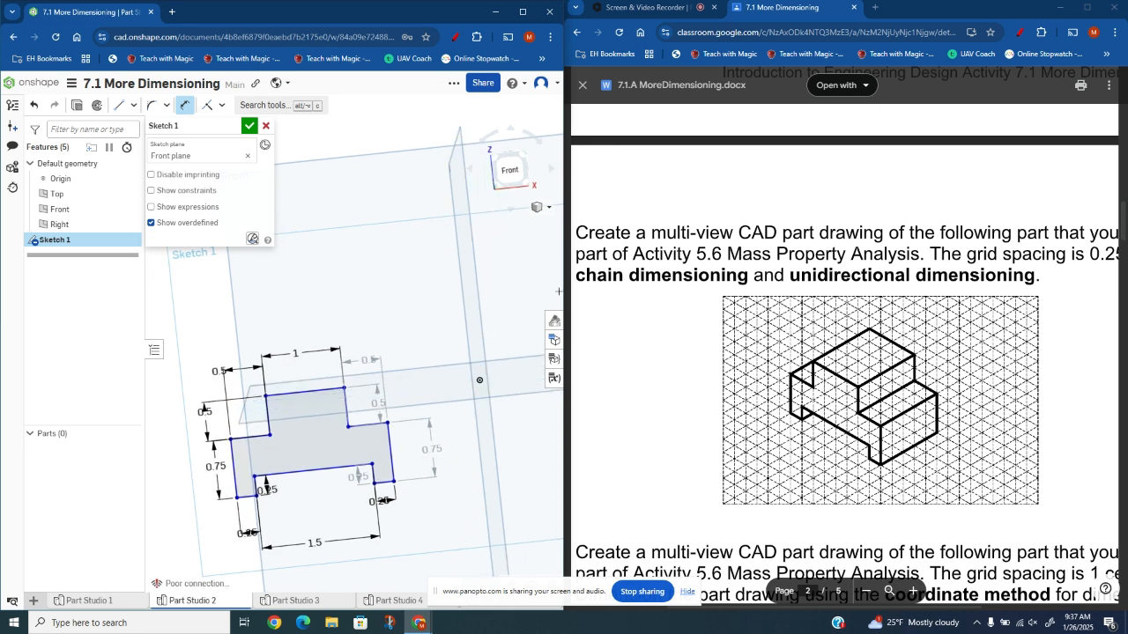
pyautogui.click(509, 169)
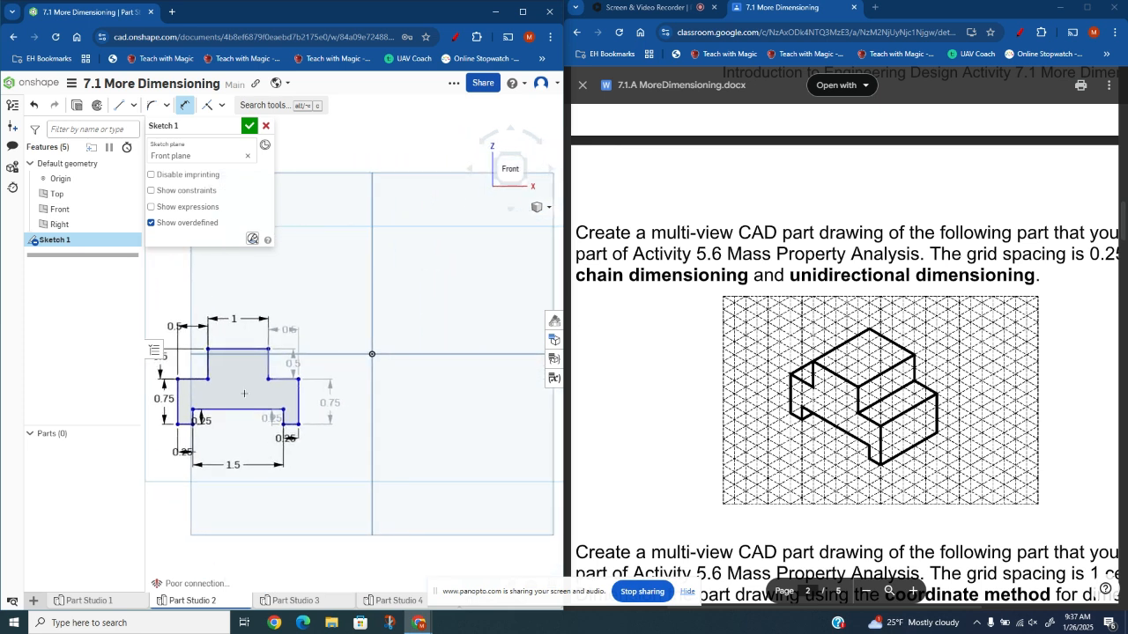
pyautogui.click(249, 127)
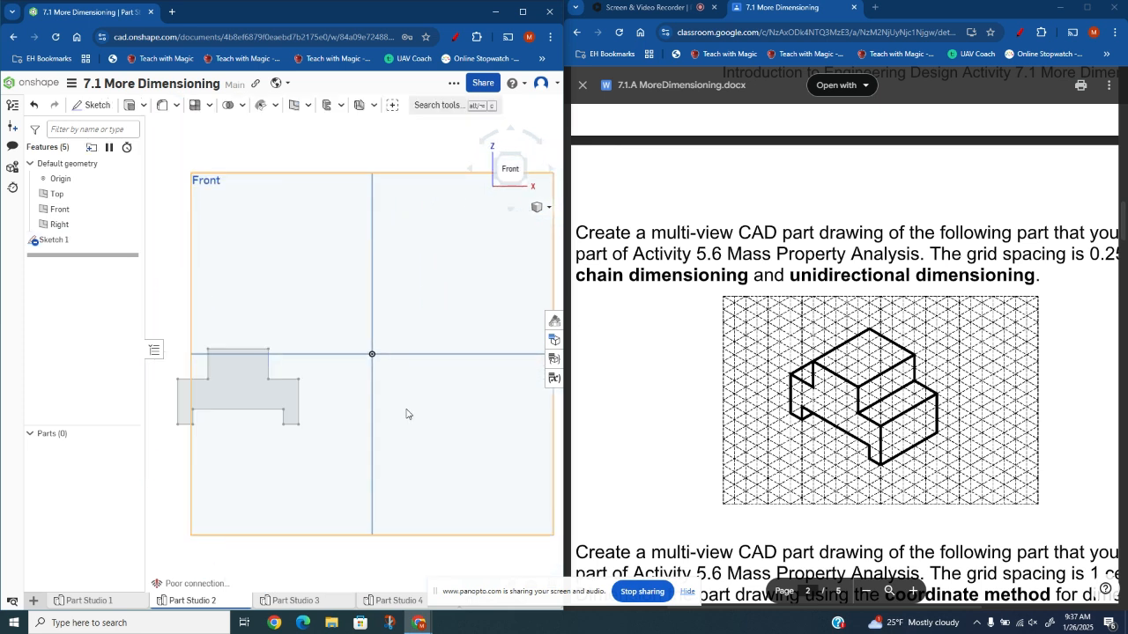
# Extrude the stepped profile as a new solid with a blind depth of 1.25 in
pyautogui.hotkey('shift', '7')
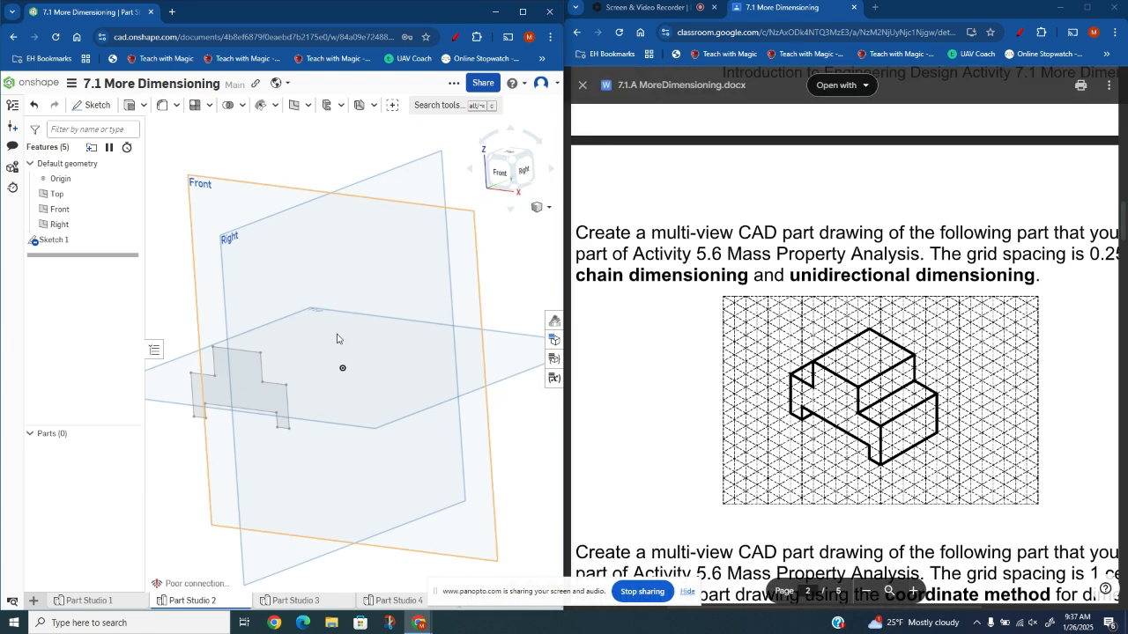
pyautogui.click(162, 105)
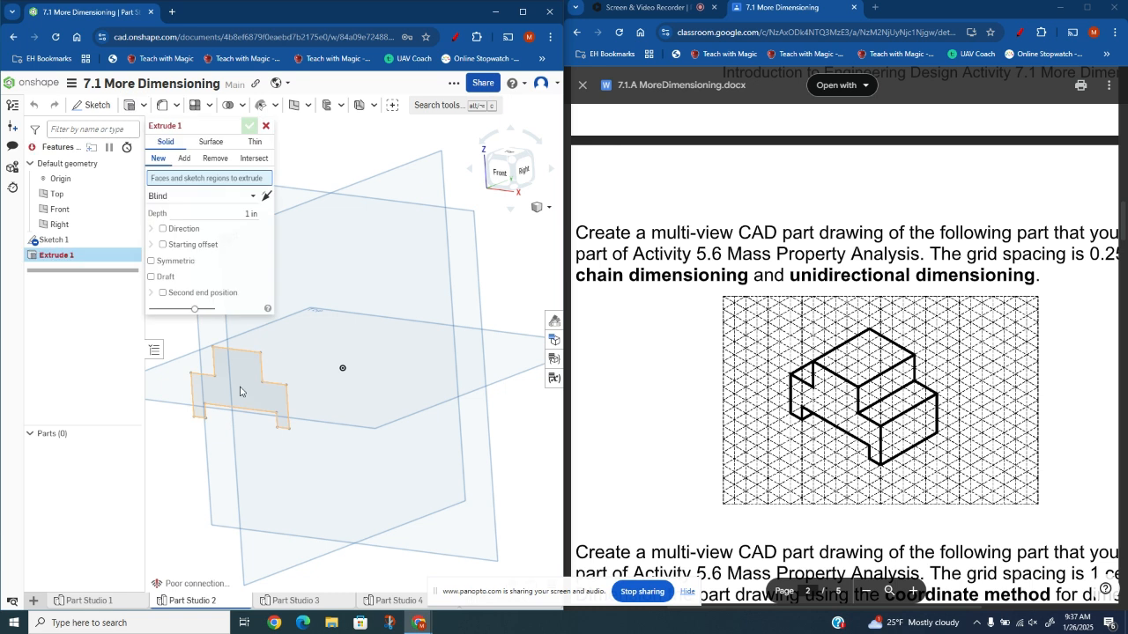
pyautogui.click(250, 226)
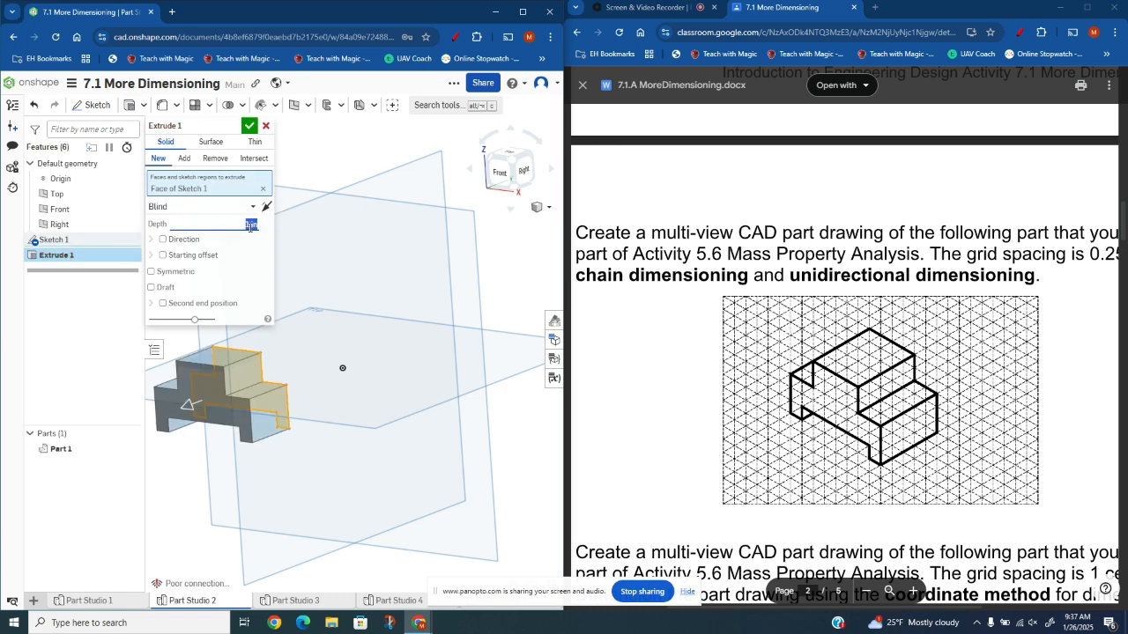
pyautogui.write('1.25')
pyautogui.press('Return')
pyautogui.click(250, 125)
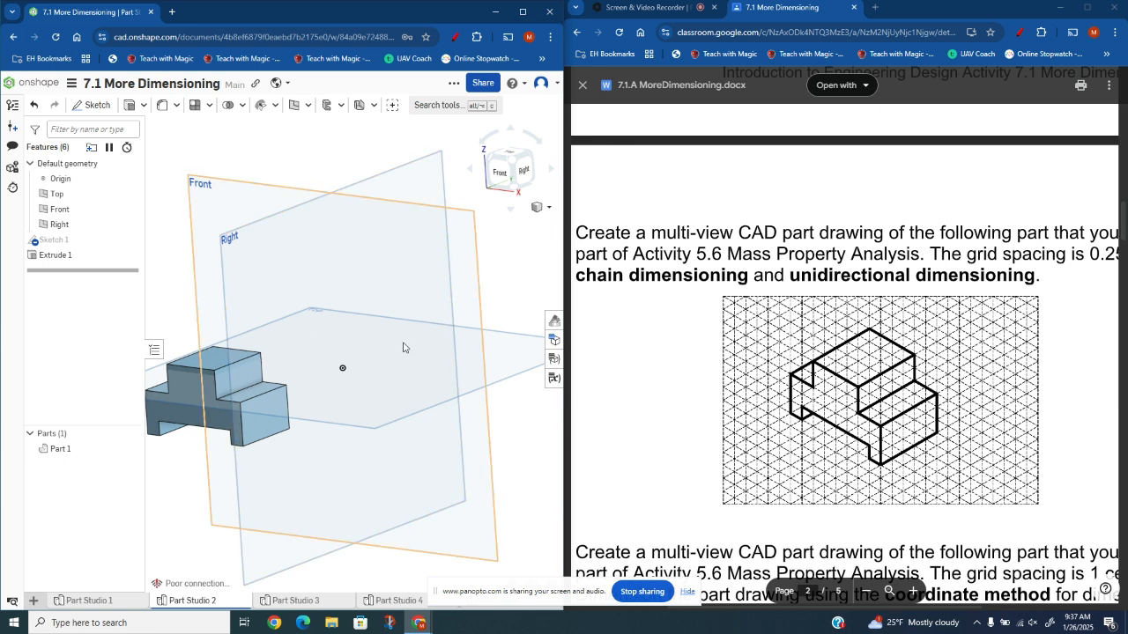
# Bring problem 3 of the assignment into view and open Part Studio 3, checking the drawing and its instructions
pyautogui.scroll(-5, 846, 352)
pyautogui.scroll(-1, 845, 352)
pyautogui.scroll(1, 846, 353)
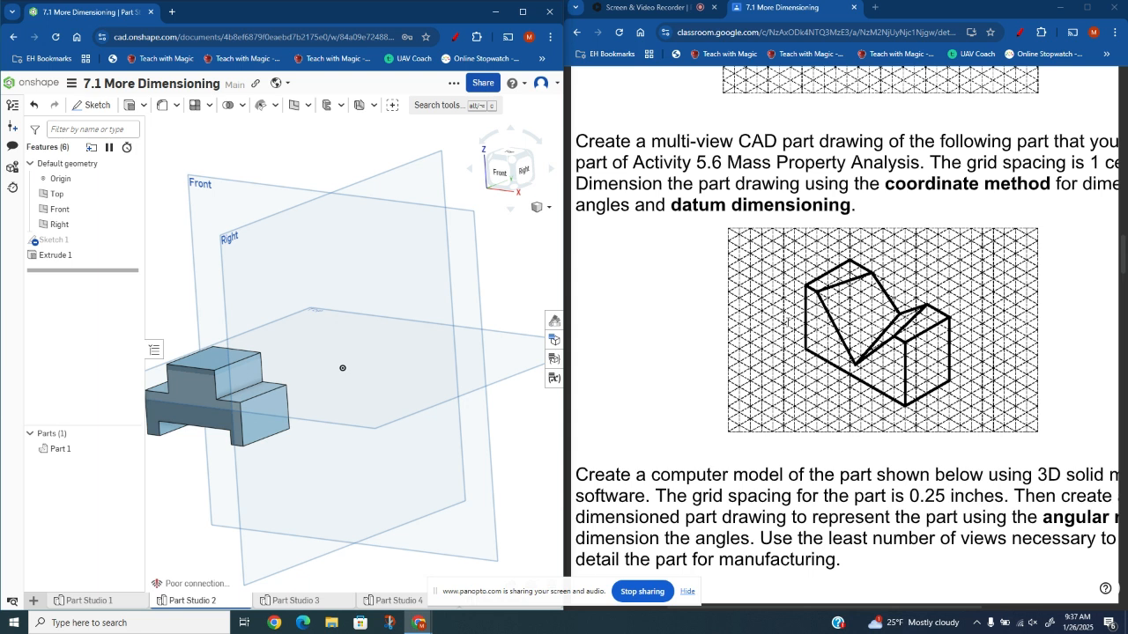
pyautogui.click(300, 604)
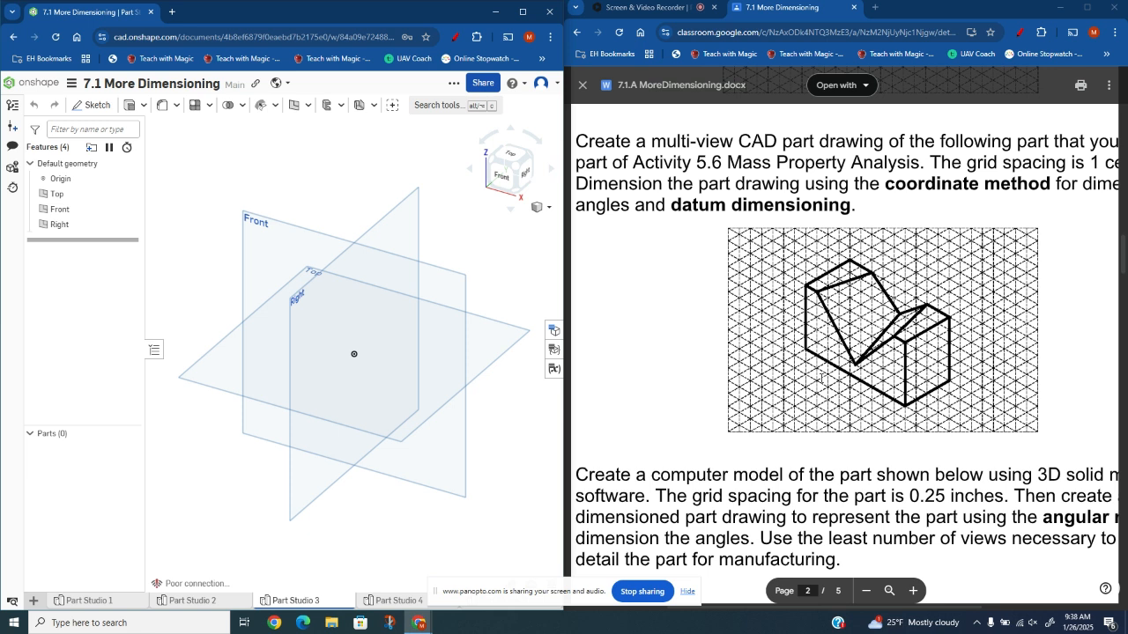
pyautogui.hscroll(2, 958, 240)
pyautogui.hscroll(-3, 974, 194)
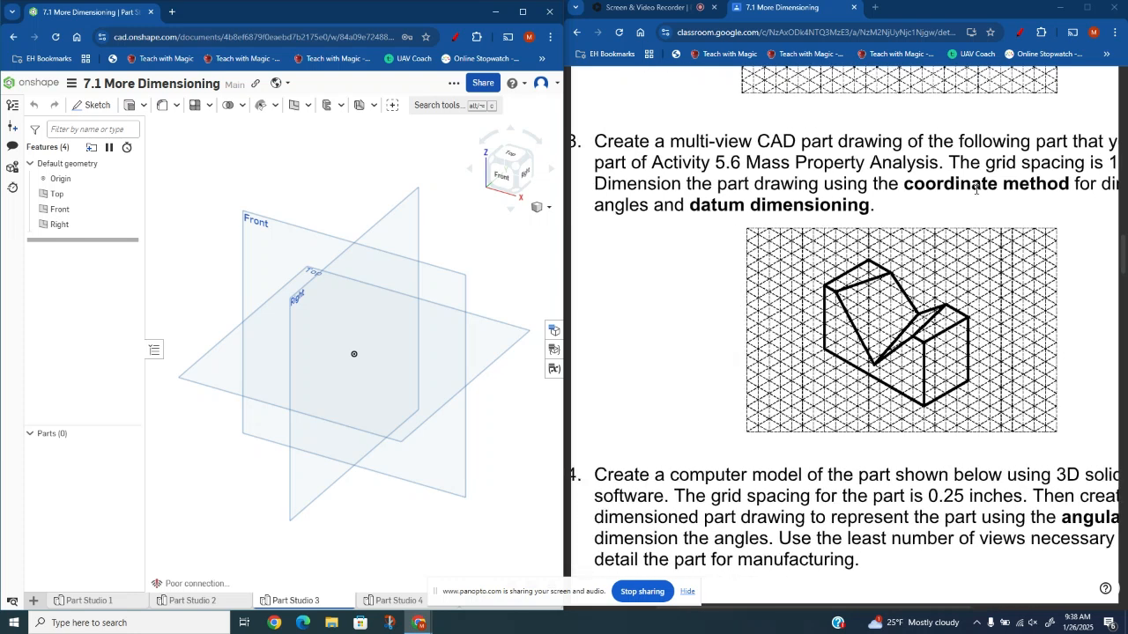
pyautogui.hscroll(1, 975, 189)
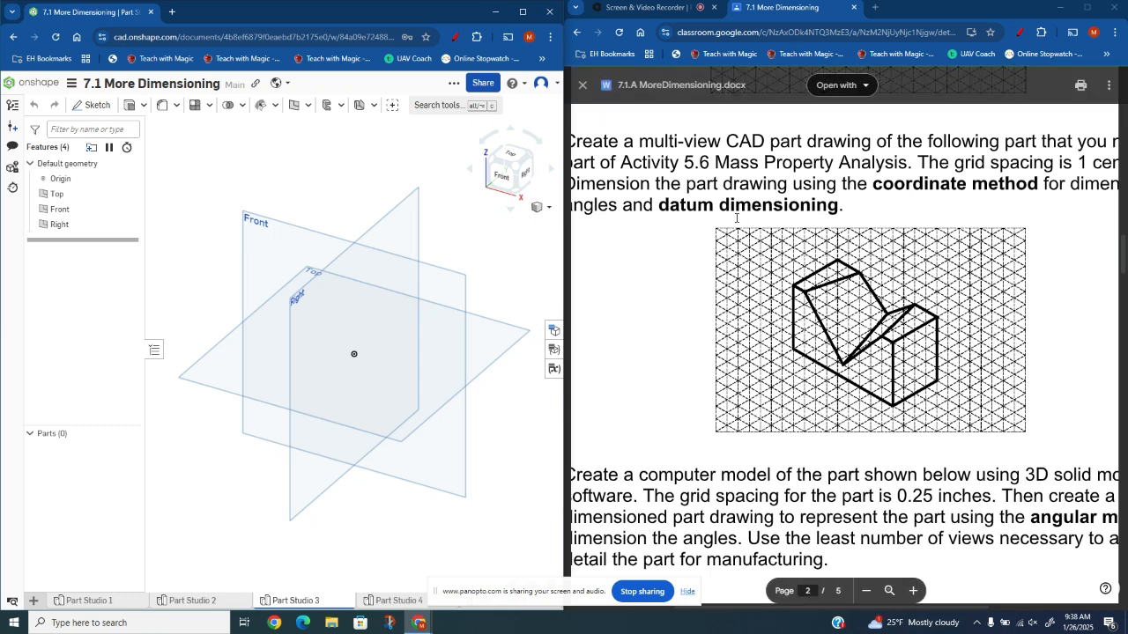
# Start a sketch on the Front plane and draw a rectangle around the origin, about 3.86 by 2.04 in
pyautogui.click(91, 105)
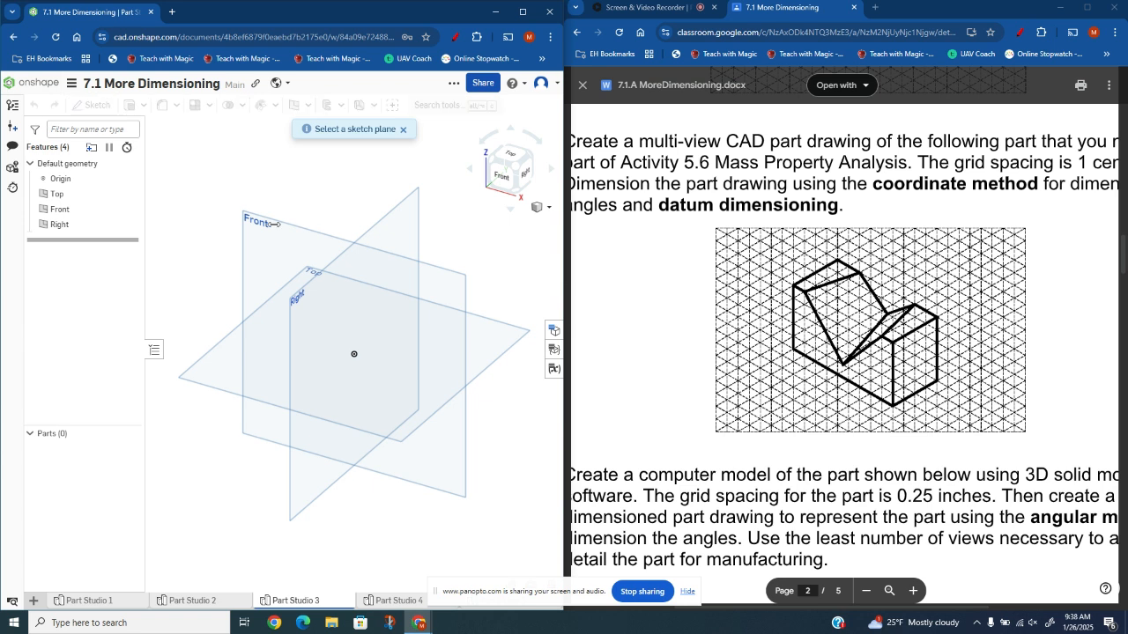
pyautogui.click(263, 255)
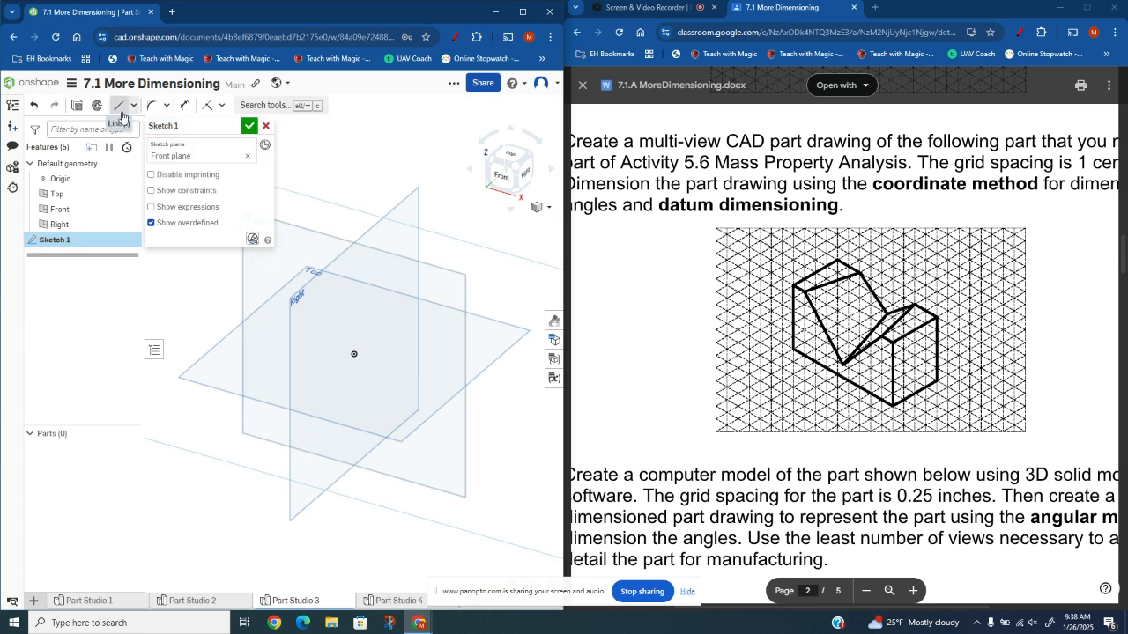
pyautogui.click(501, 180)
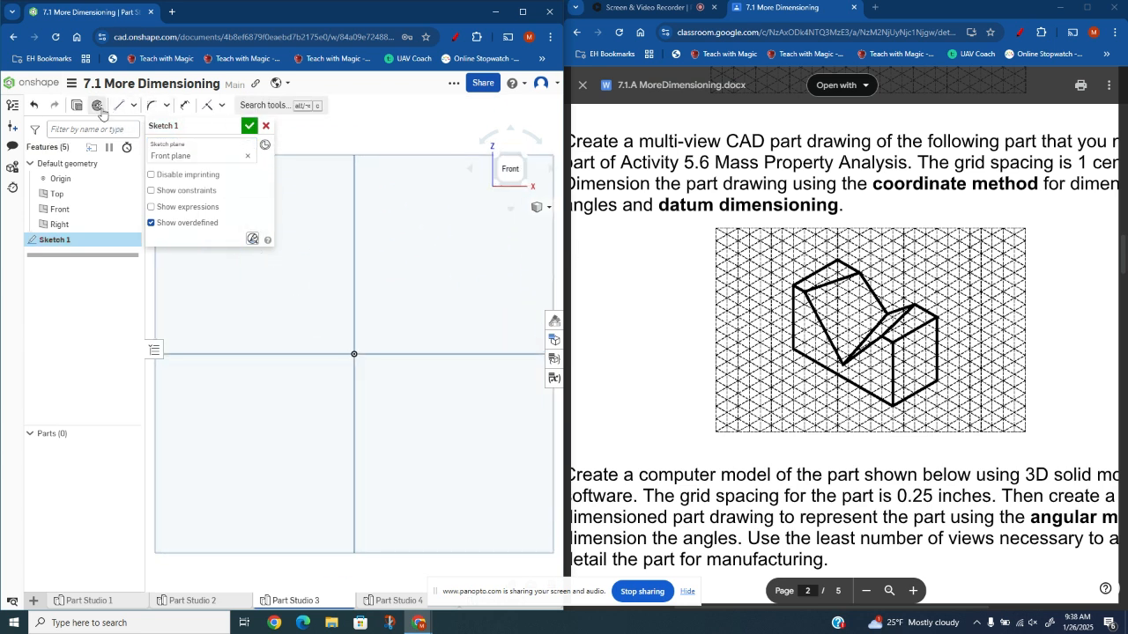
pyautogui.click(523, 12)
pyautogui.click(150, 105)
pyautogui.click(498, 293)
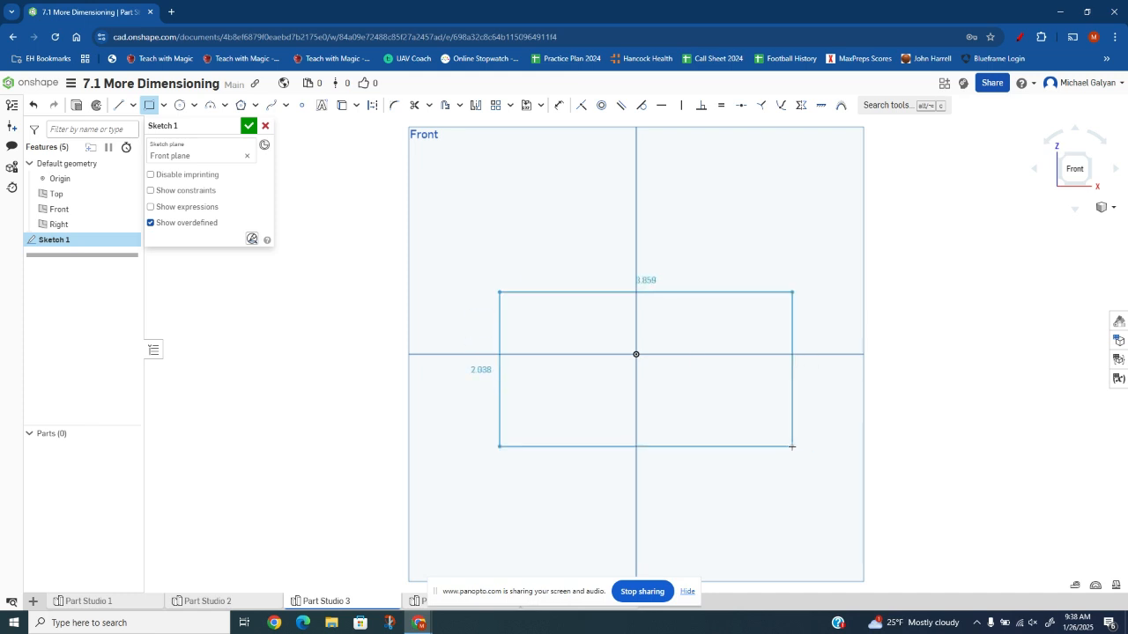
pyautogui.click(792, 446)
pyautogui.press('Tab')
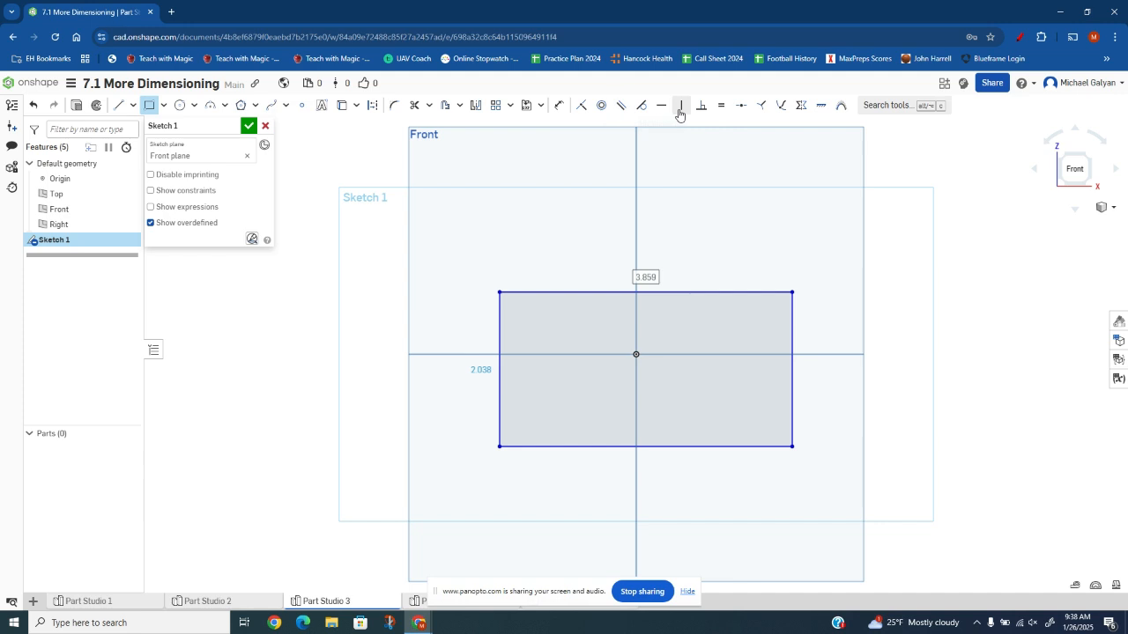
# Dimension the rectangle to 90 mm wide and 50 mm high, and accept the sketch
pyautogui.click(558, 105)
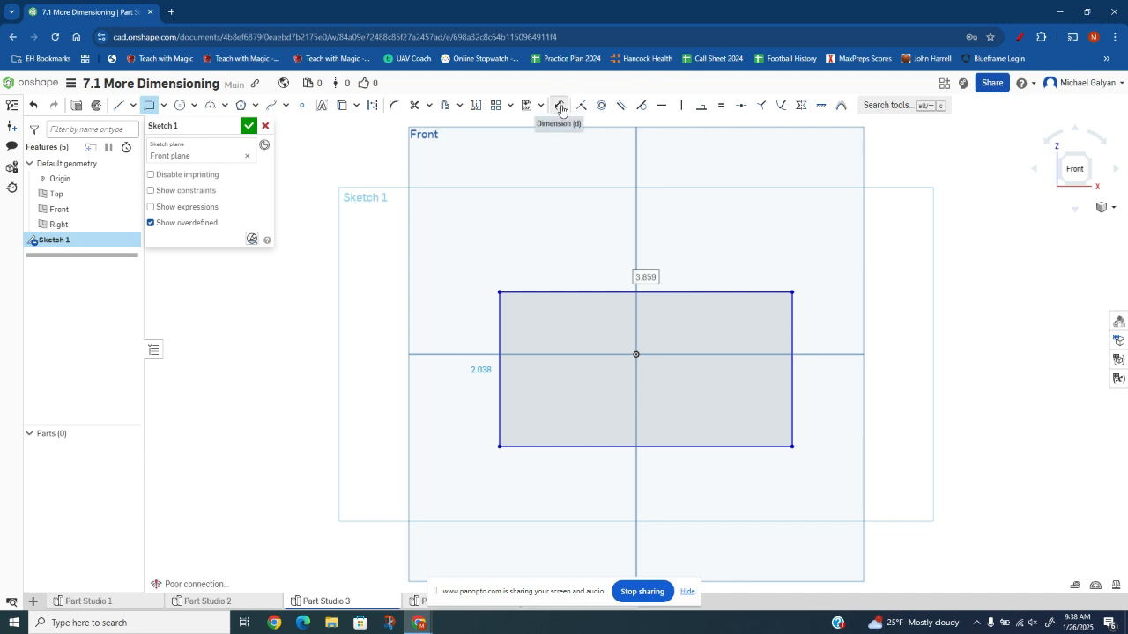
pyautogui.click(592, 292)
pyautogui.click(589, 232)
pyautogui.write('90mm')
pyautogui.press('Return')
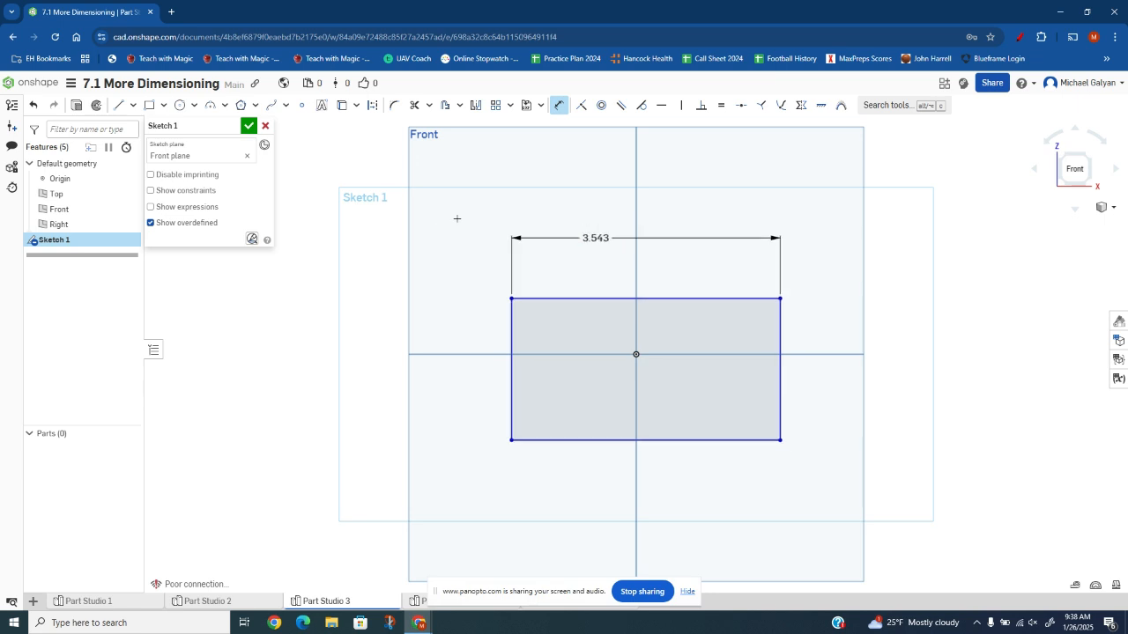
pyautogui.click(781, 386)
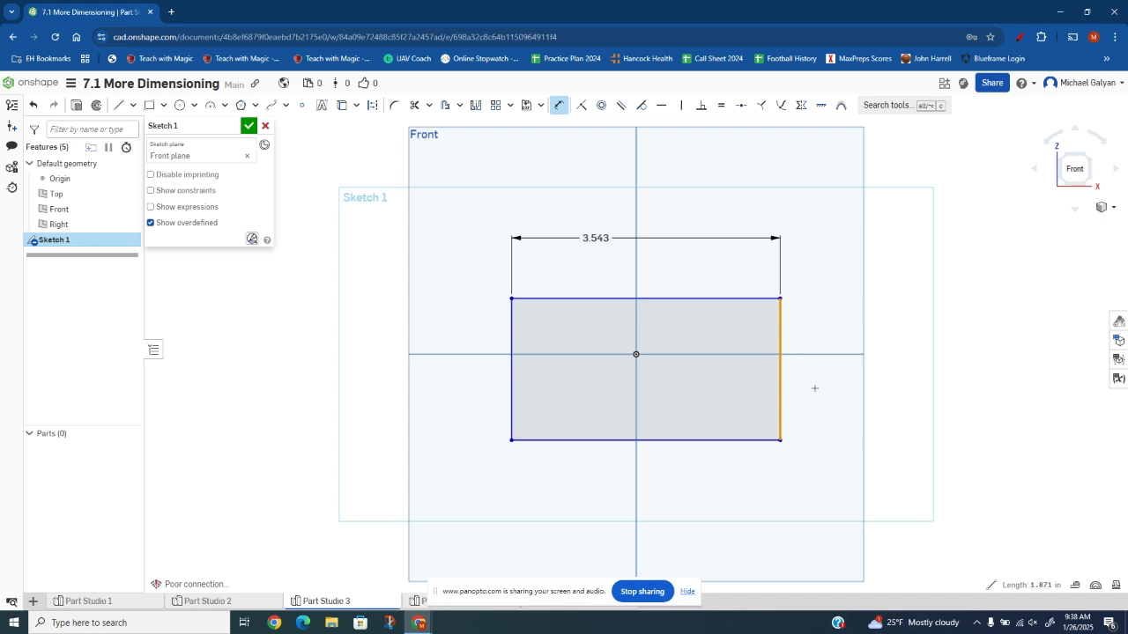
pyautogui.click(809, 388)
pyautogui.write('50mm')
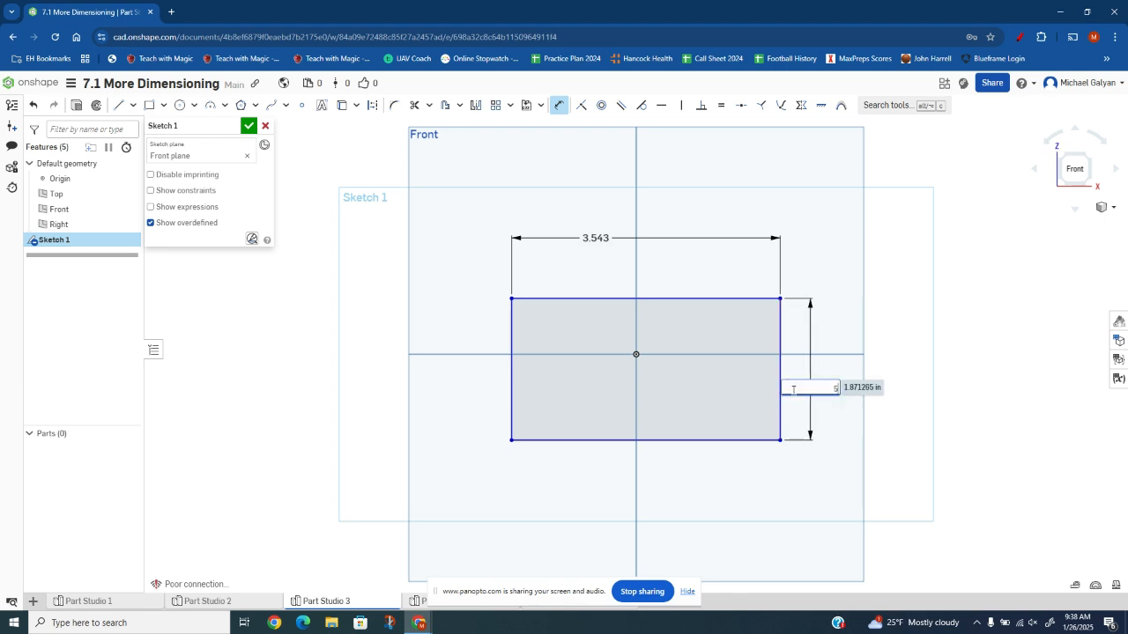
pyautogui.press('Return')
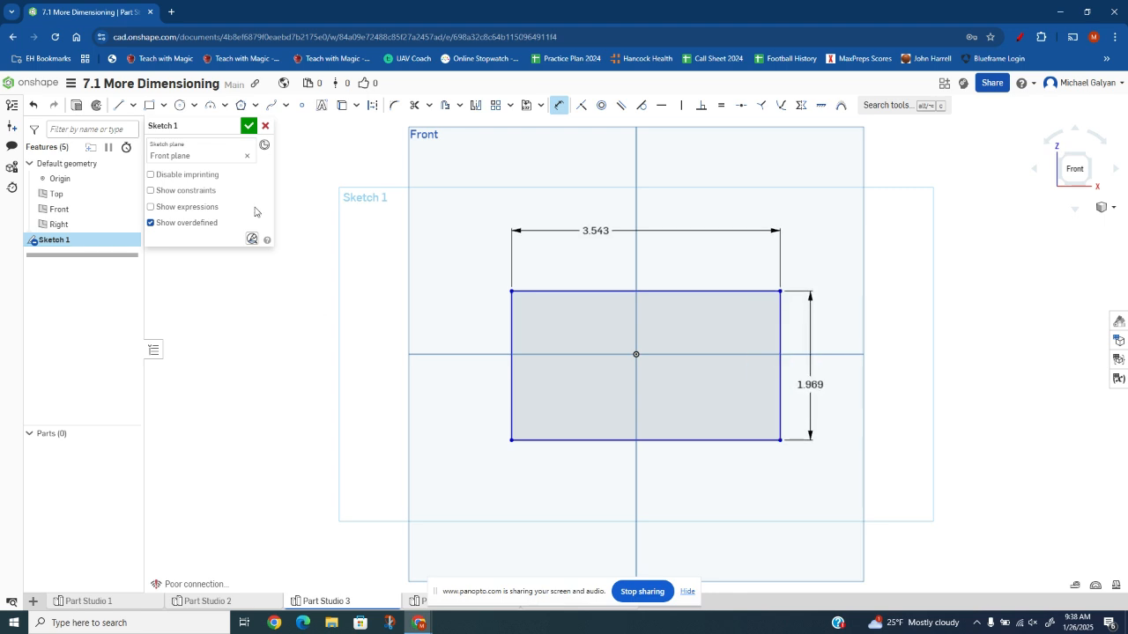
pyautogui.click(248, 126)
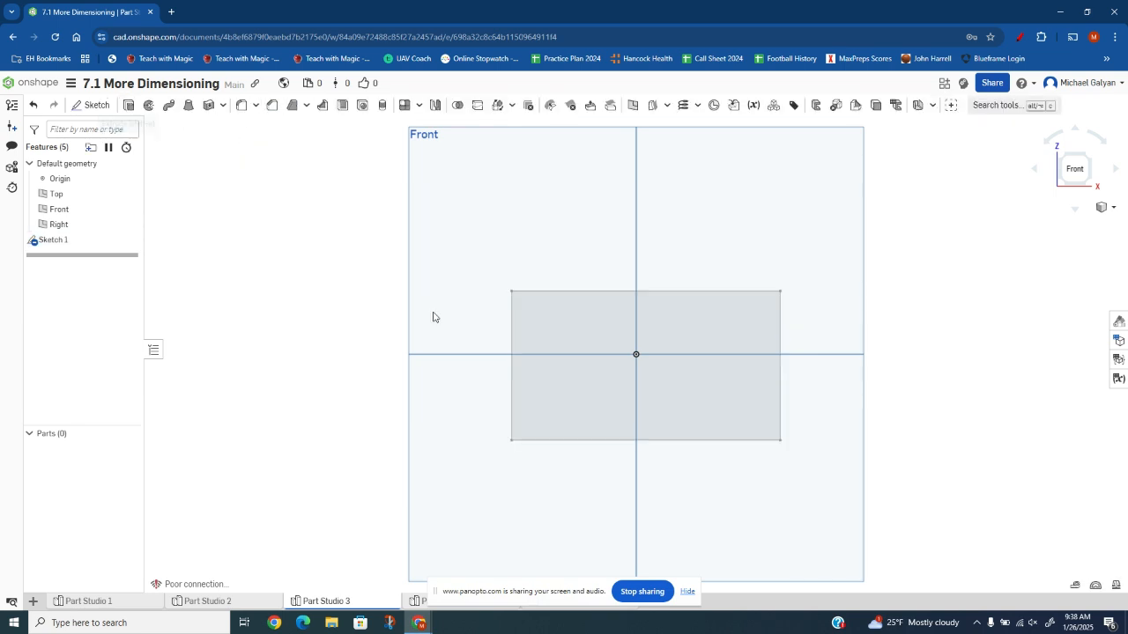
# Extrude the rectangle as a new solid with a blind depth of 4 cm
pyautogui.hotkey('shift', 'e')
pyautogui.write('4 cm')
pyautogui.press('Return')
pyautogui.press('Left')
pyautogui.press('Left')
pyautogui.press('Left')
pyautogui.press('Left')
pyautogui.press('Up')
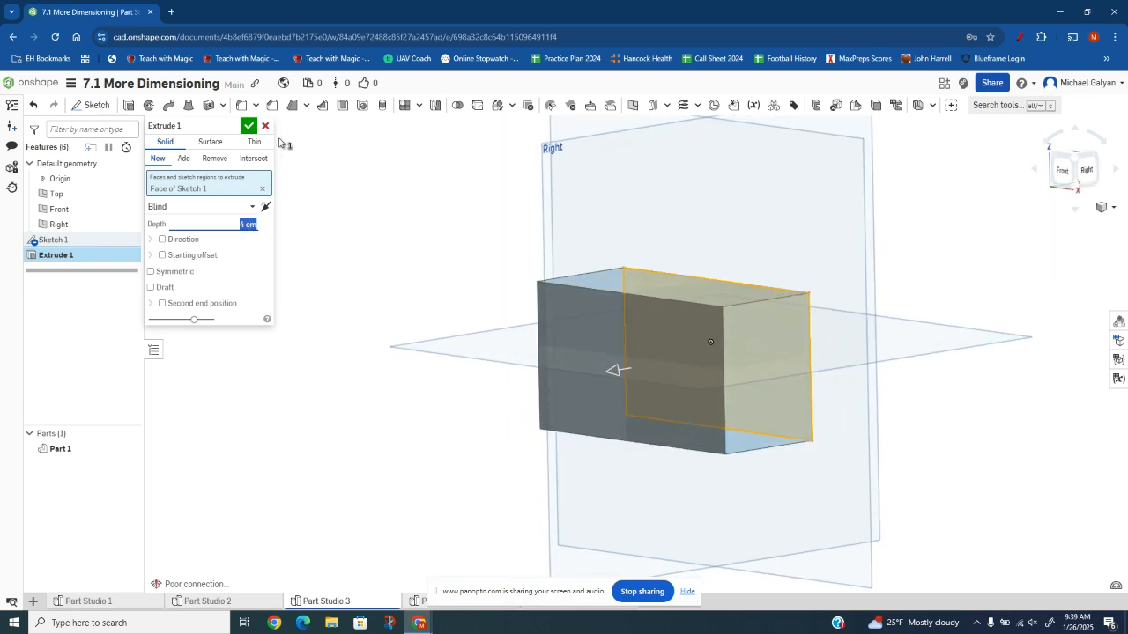
pyautogui.click(248, 125)
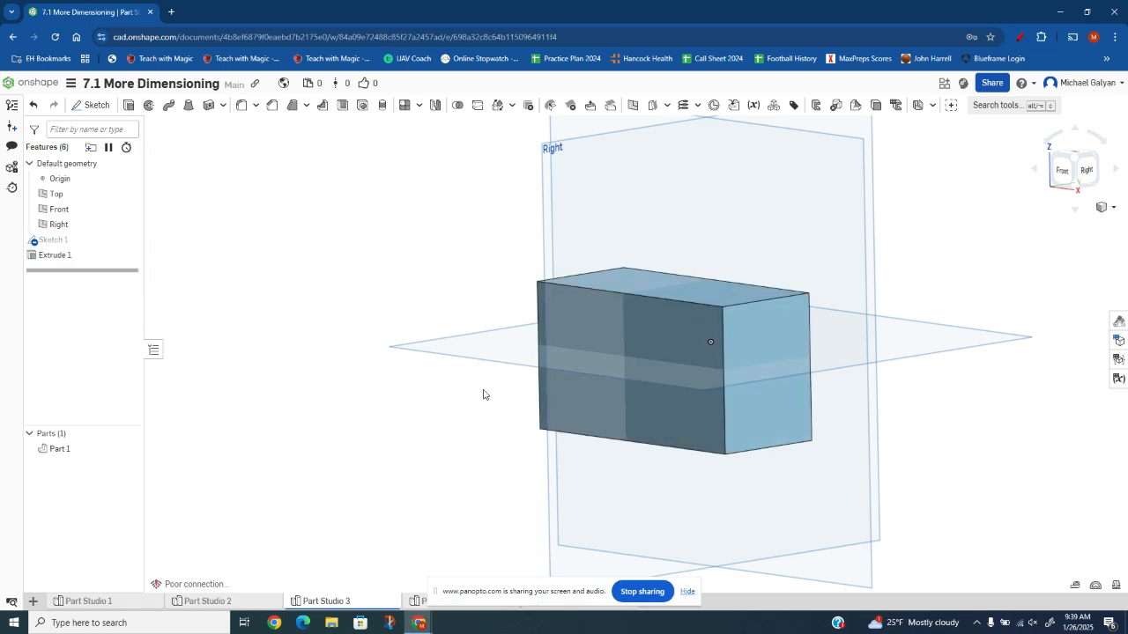
# Combine the assignment document and the part studio in one maximized browser window, examine problem 3's drawing, and return to Part Studio 3
pyautogui.moveTo(128, 25); pyautogui.dragTo(351, 102)
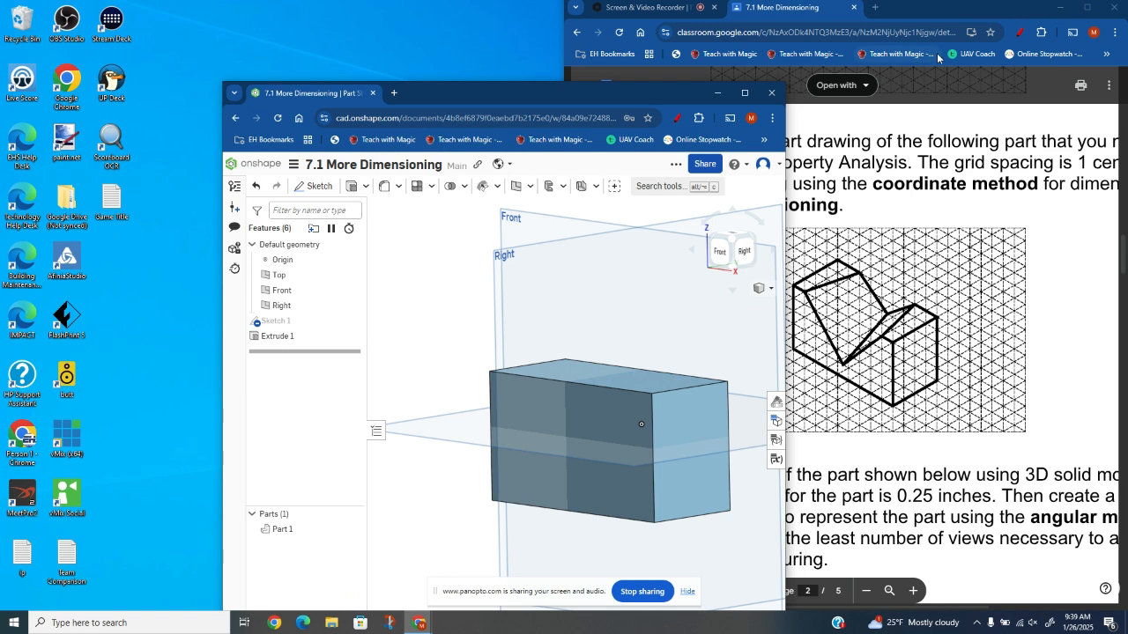
pyautogui.moveTo(821, 13); pyautogui.dragTo(449, 93)
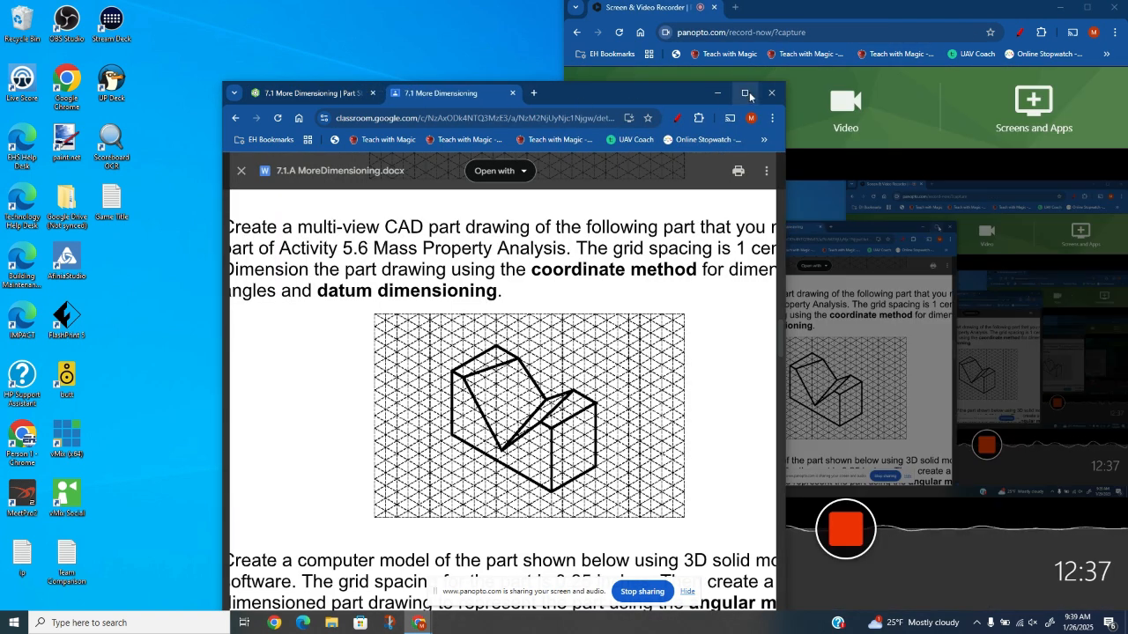
pyautogui.click(746, 94)
pyautogui.moveTo(599, 12); pyautogui.dragTo(651, 50)
pyautogui.click(817, 50)
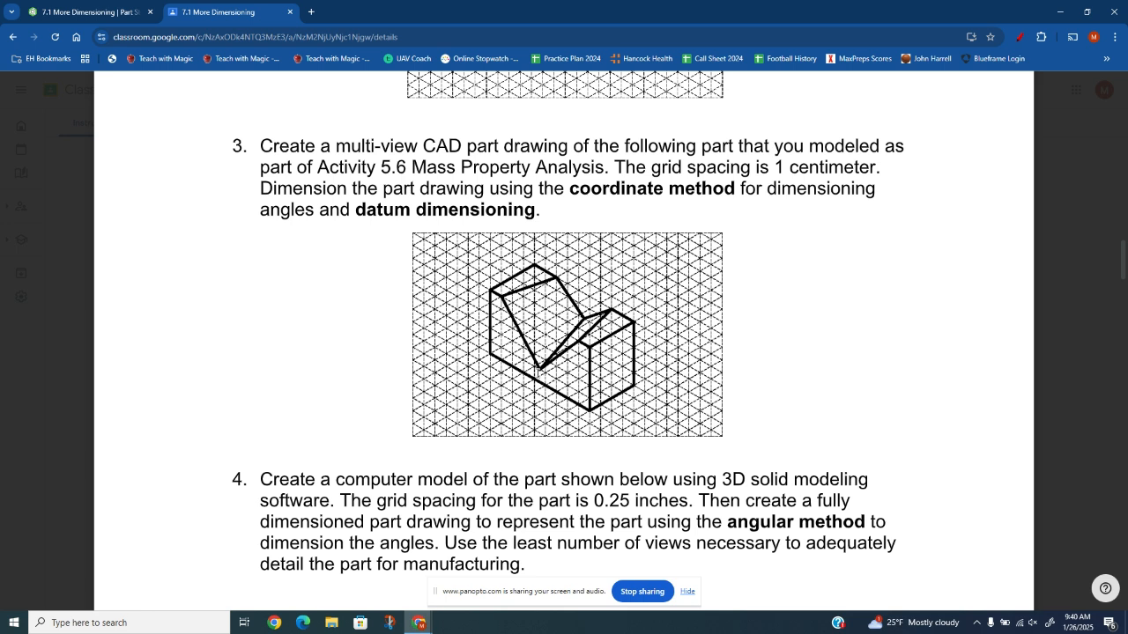
pyautogui.click(88, 11)
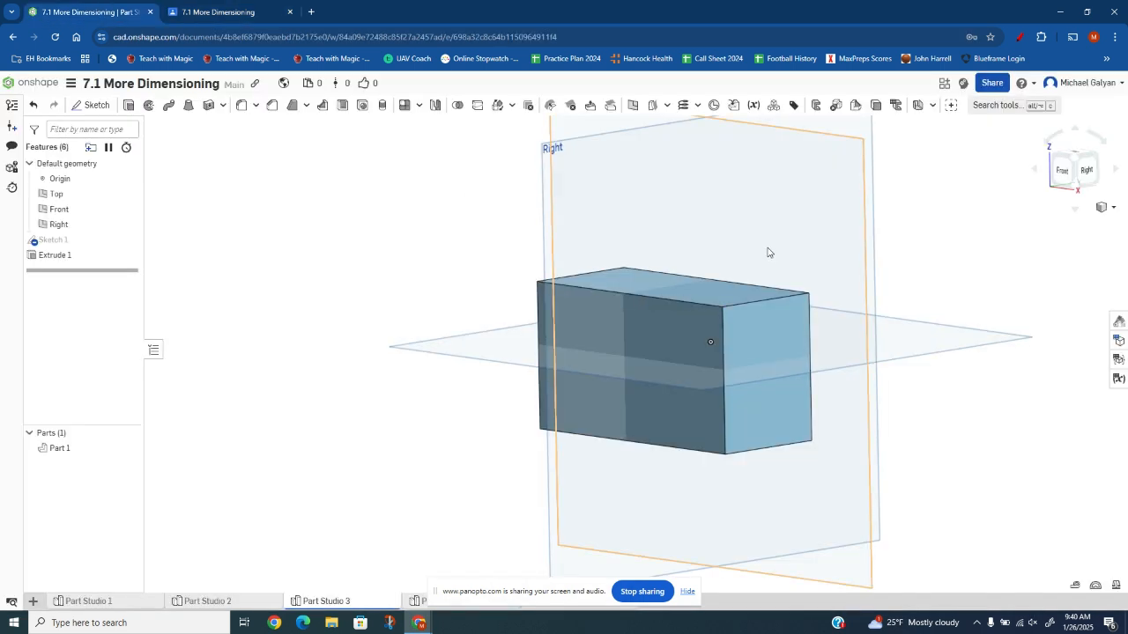
# Start a sketch on the block's front face and place two points on its upper edge and one inside near the lower edge
pyautogui.click(1062, 170)
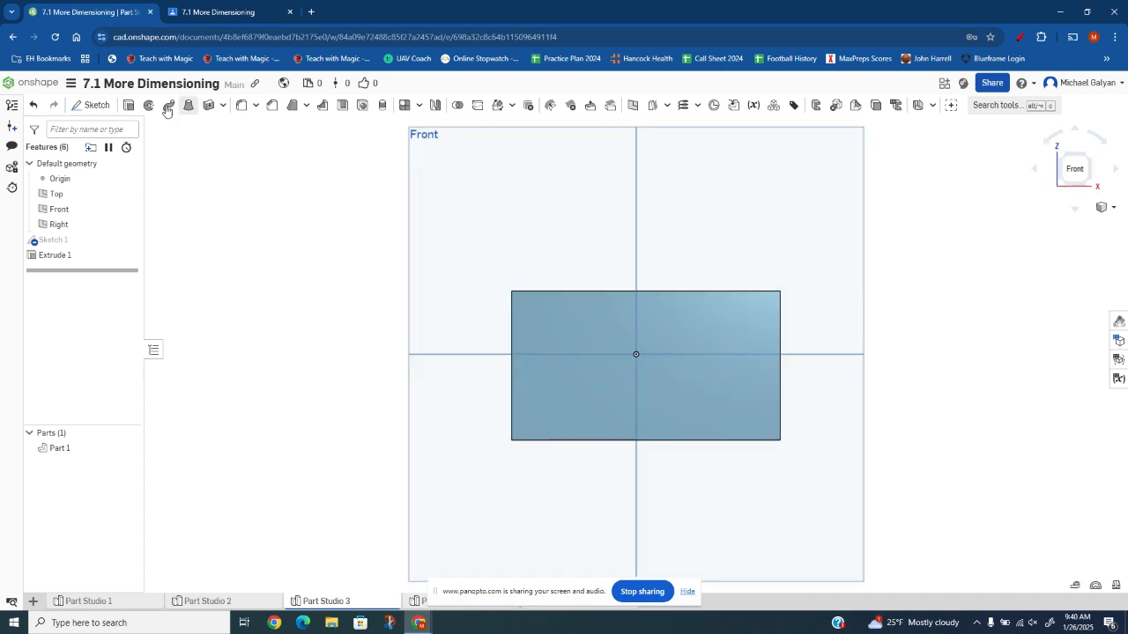
pyautogui.click(93, 105)
pyautogui.click(584, 337)
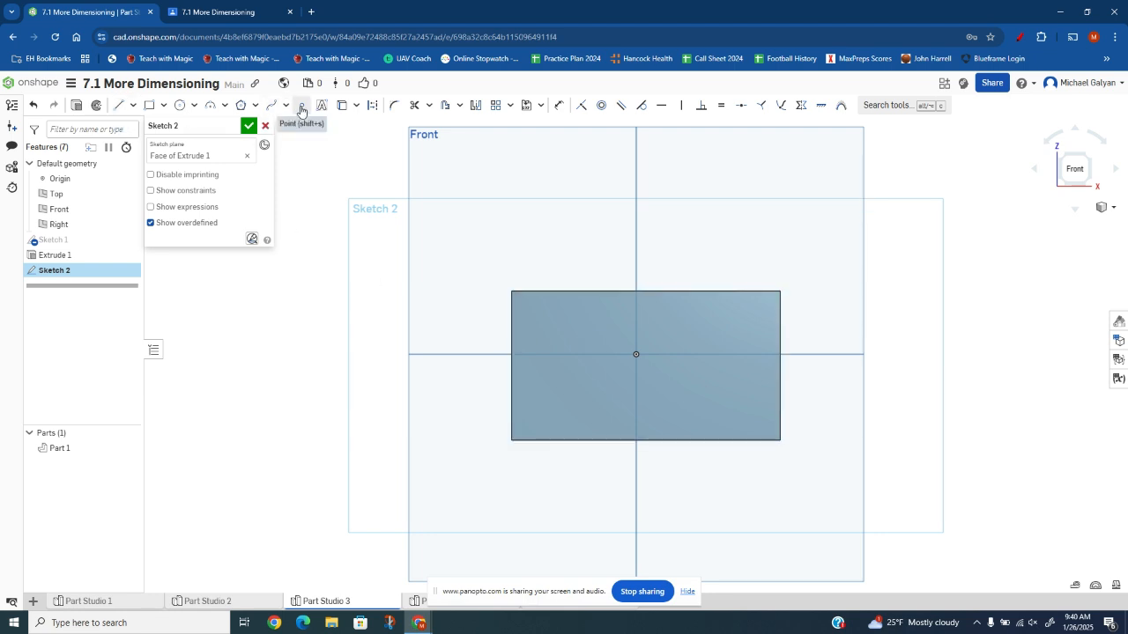
pyautogui.scroll(3, 661, 326)
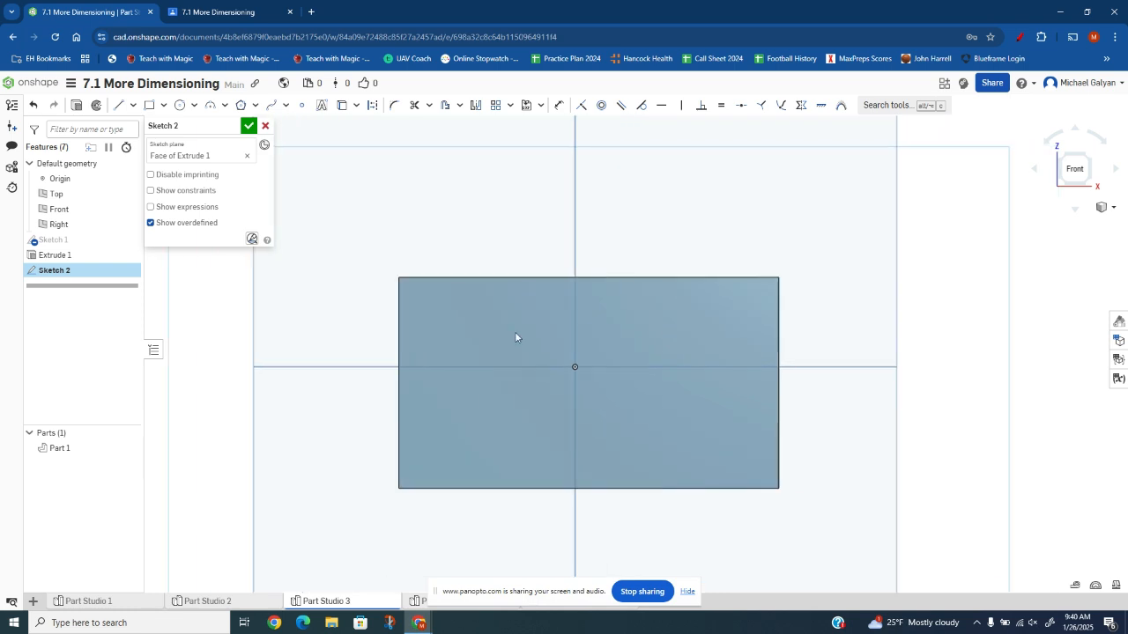
pyautogui.click(301, 107)
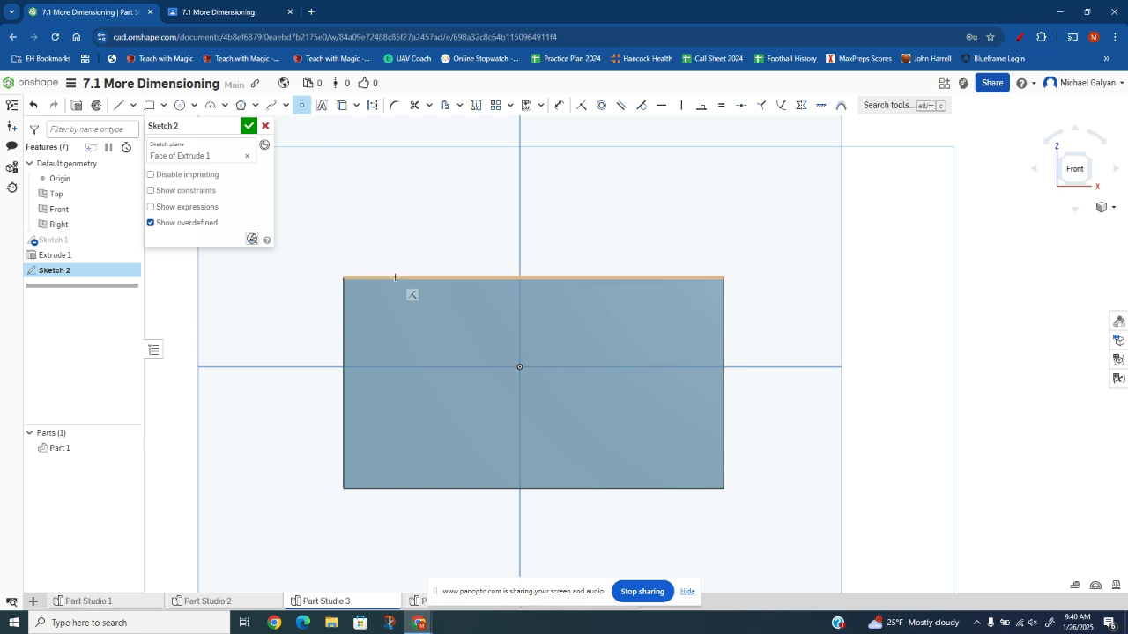
pyautogui.click(395, 278)
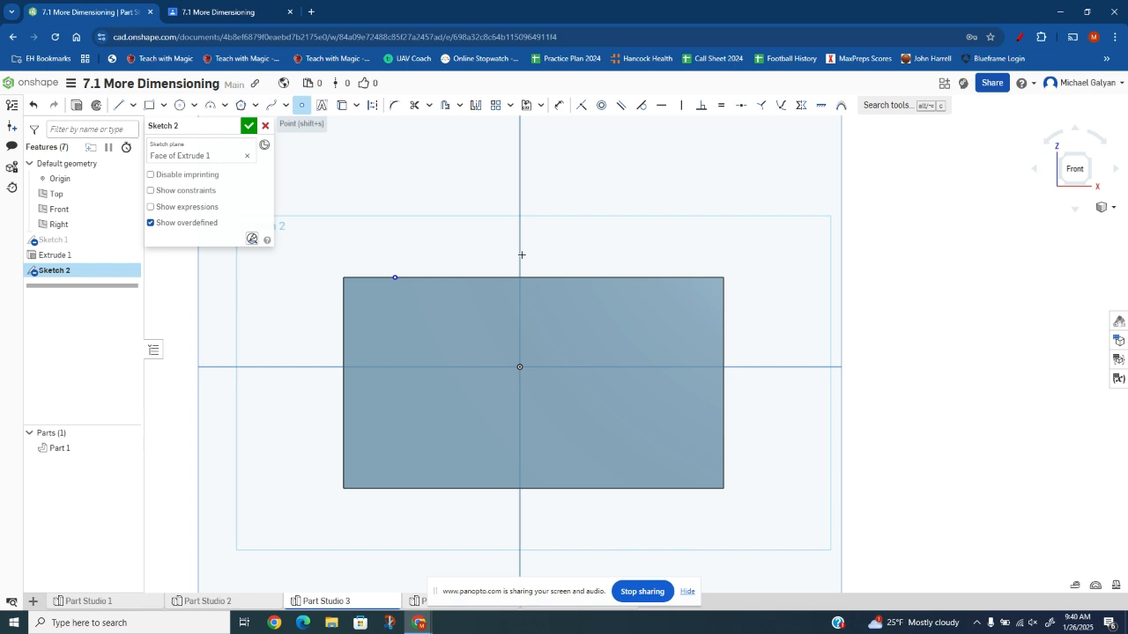
pyautogui.click(658, 278)
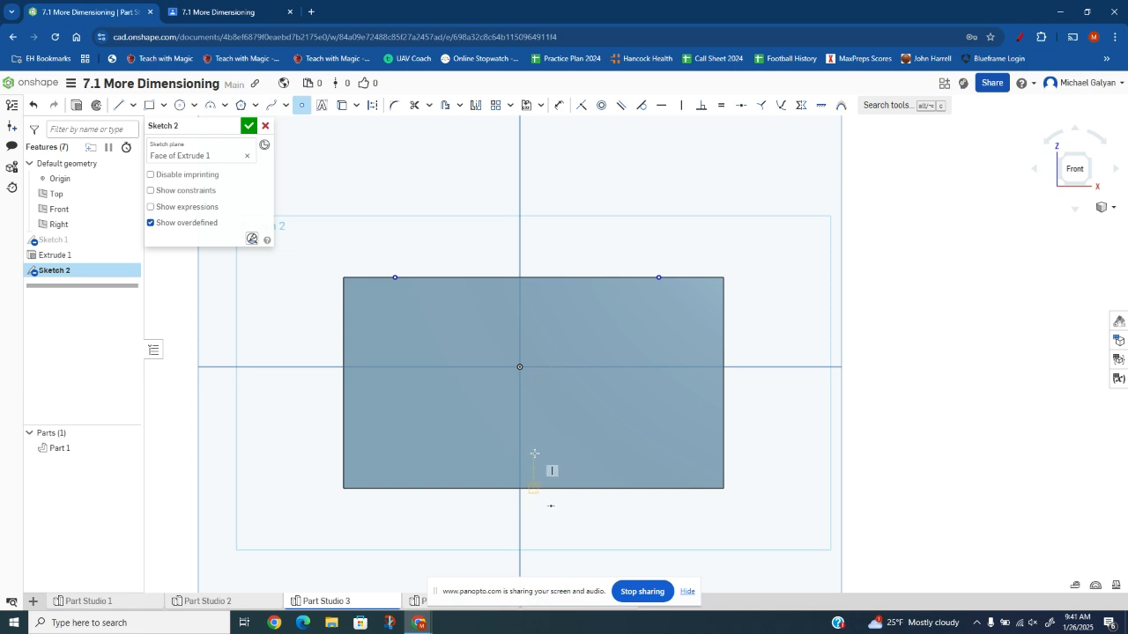
pyautogui.click(569, 451)
# Dimension the left point on the upper edge to 0.394 in from the block's left edge
pyautogui.click(560, 106)
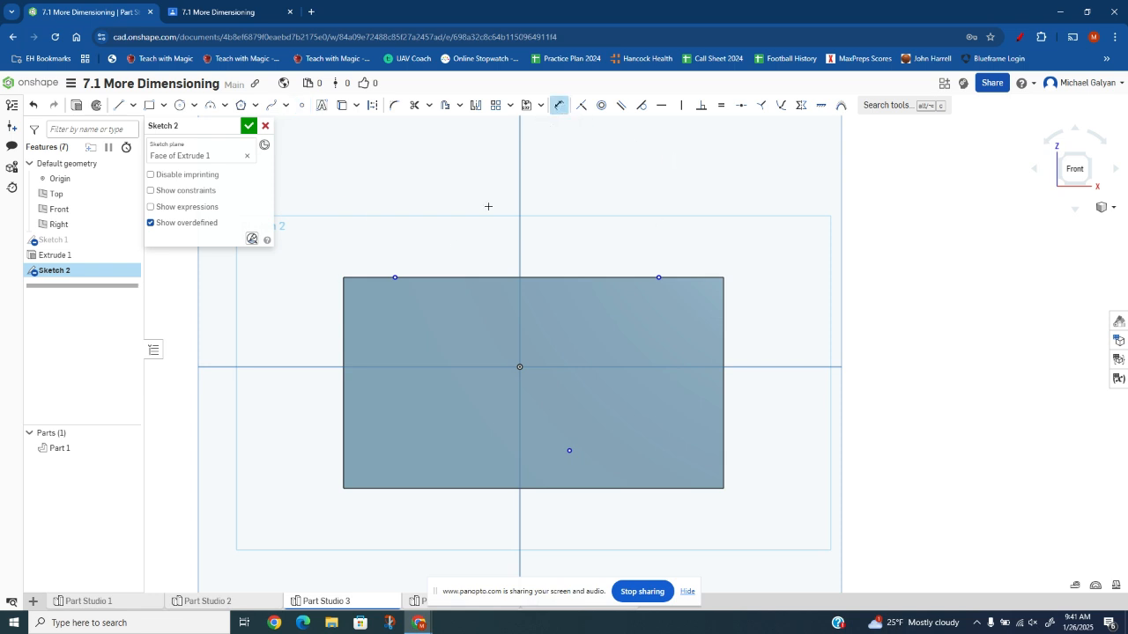
pyautogui.click(395, 278)
pyautogui.click(344, 296)
pyautogui.click(388, 268)
pyautogui.write('0.39')
pyautogui.press('Return')
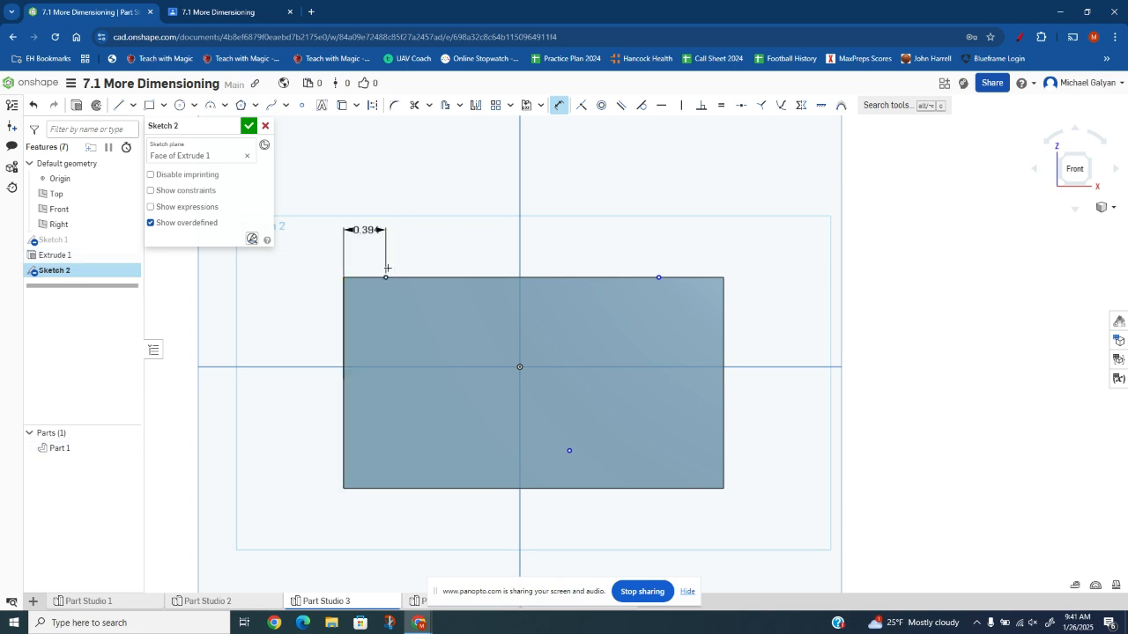
# Dimension the right point on the upper edge to 0.394 in from the block's right edge
pyautogui.click(658, 278)
pyautogui.click(723, 286)
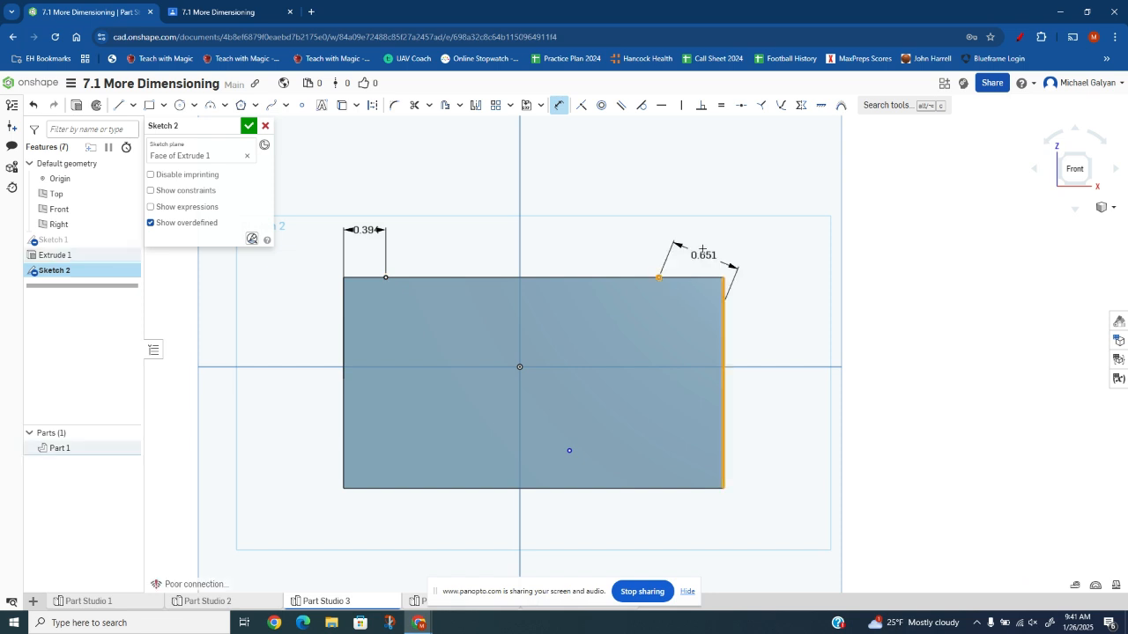
pyautogui.click(704, 232)
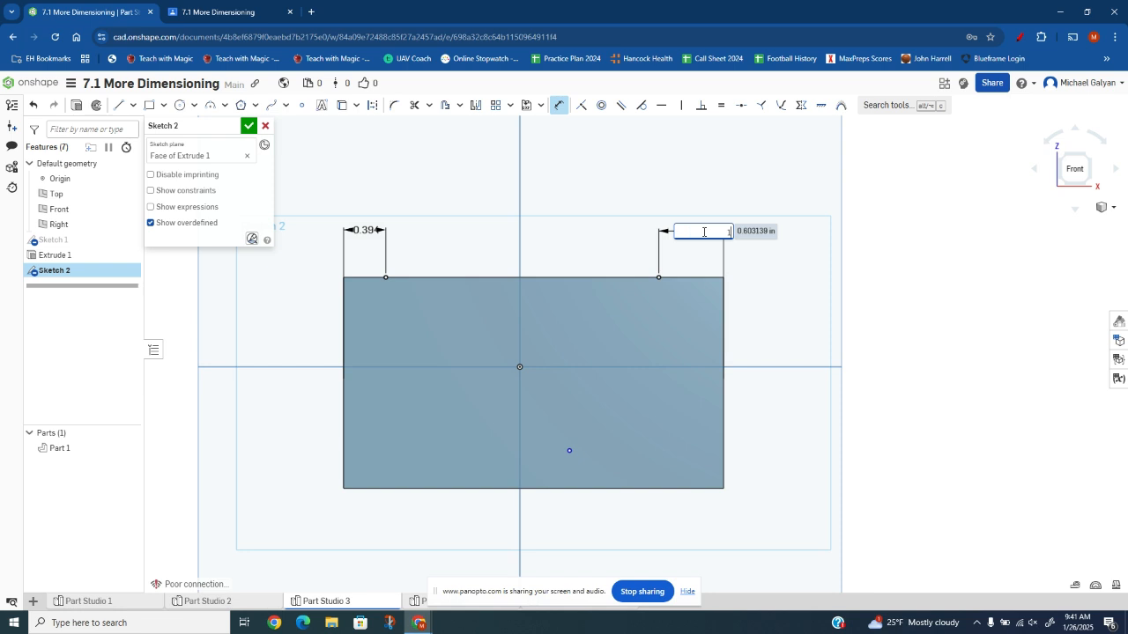
pyautogui.write('0.39')
pyautogui.press('Return')
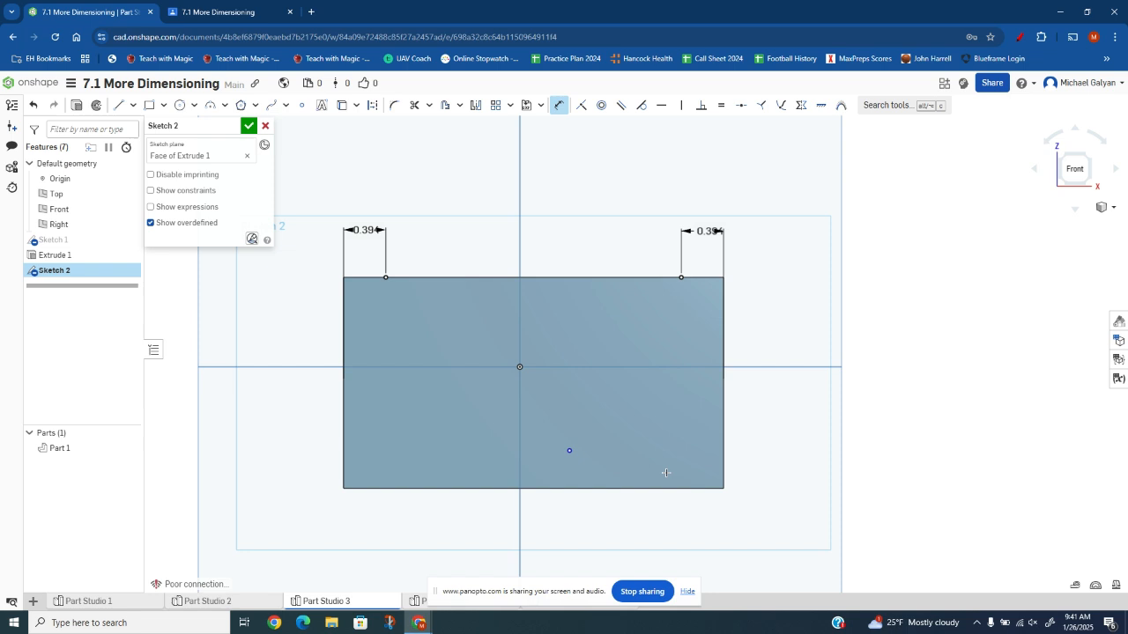
# Dimension the lower point to 1 cm above the bottom edge and 4.5 cm from the right edge
pyautogui.click(569, 451)
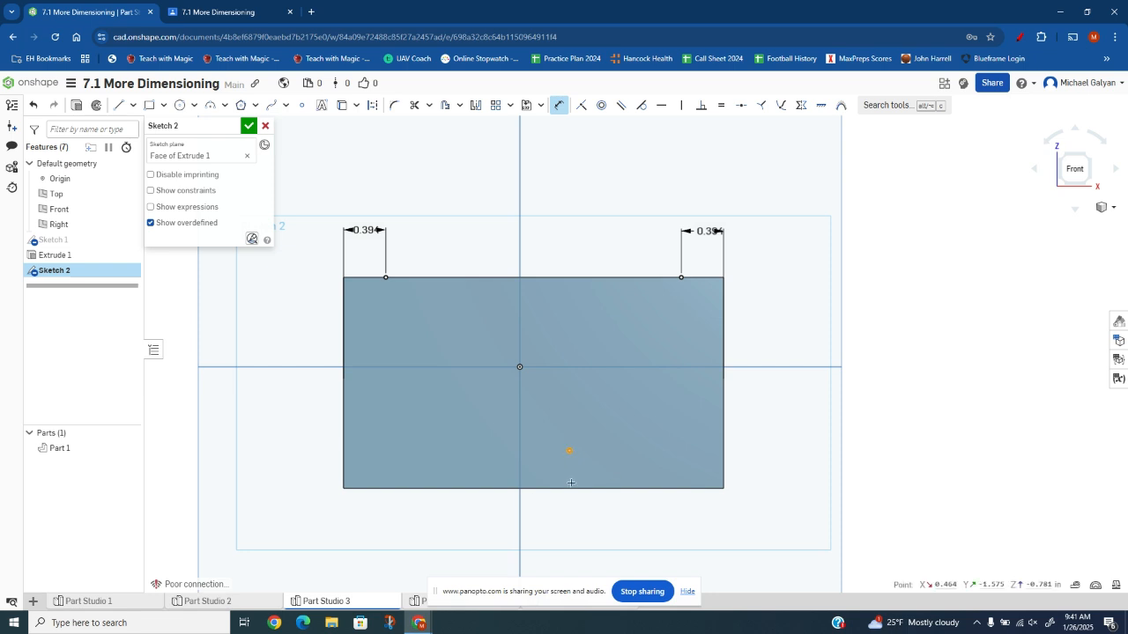
pyautogui.click(571, 487)
pyautogui.click(769, 473)
pyautogui.write('1 cm')
pyautogui.press('Return')
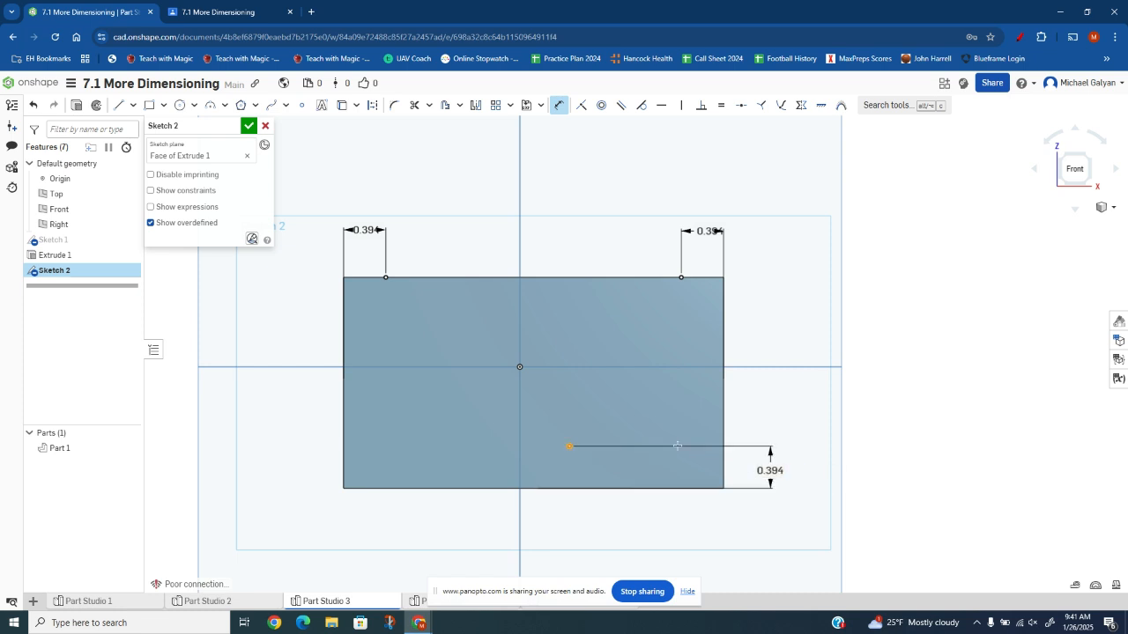
pyautogui.click(724, 429)
pyautogui.click(655, 521)
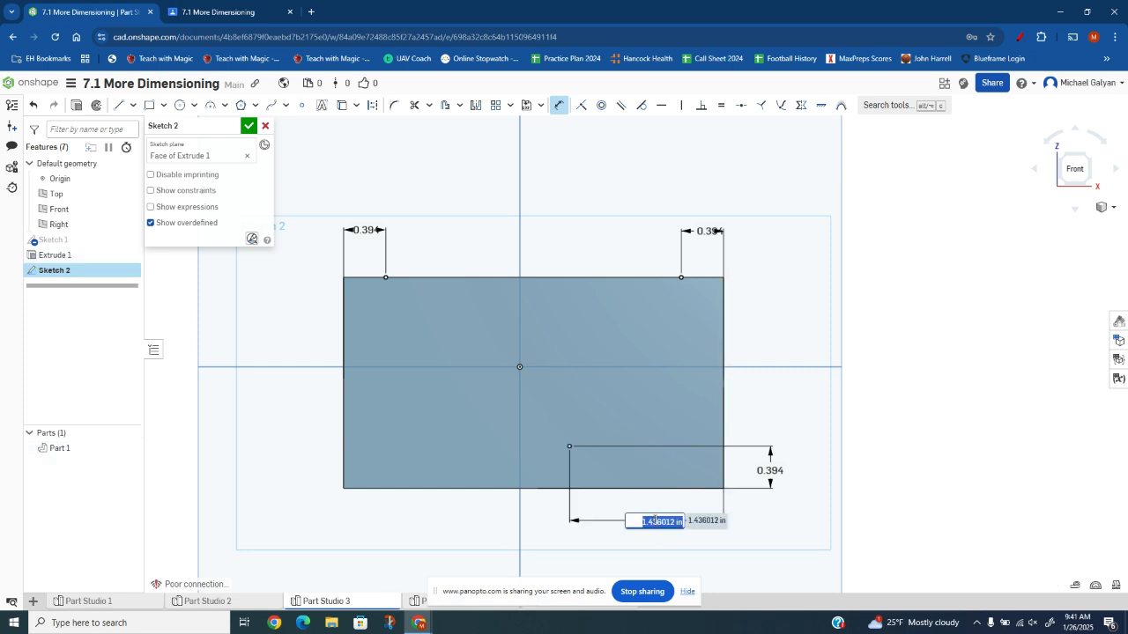
pyautogui.write('4.5 cm')
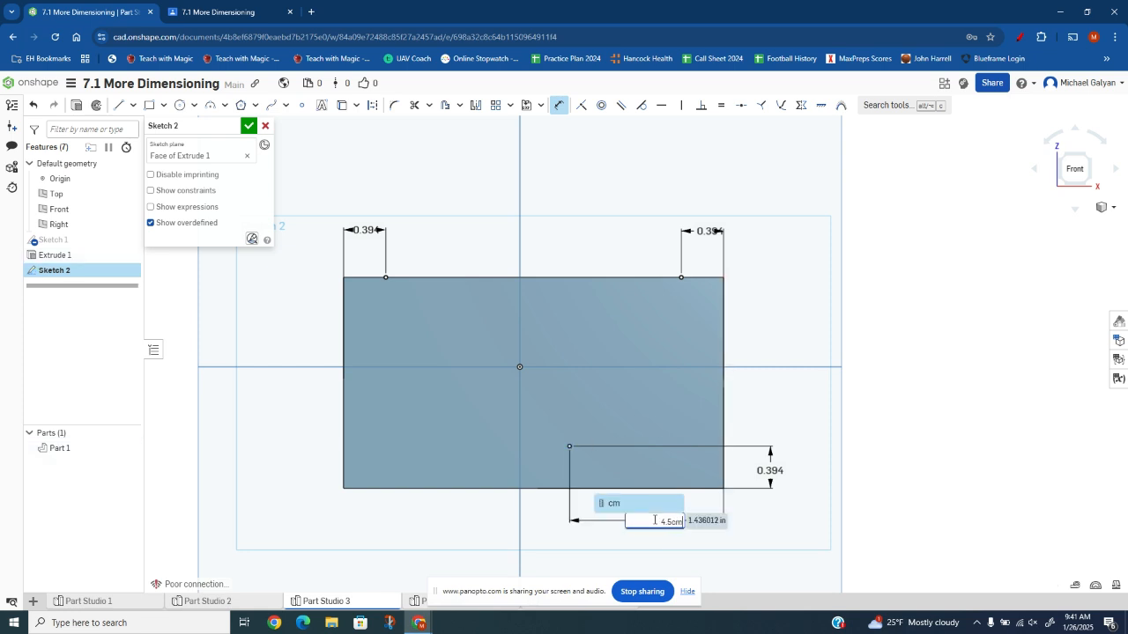
pyautogui.press('Return')
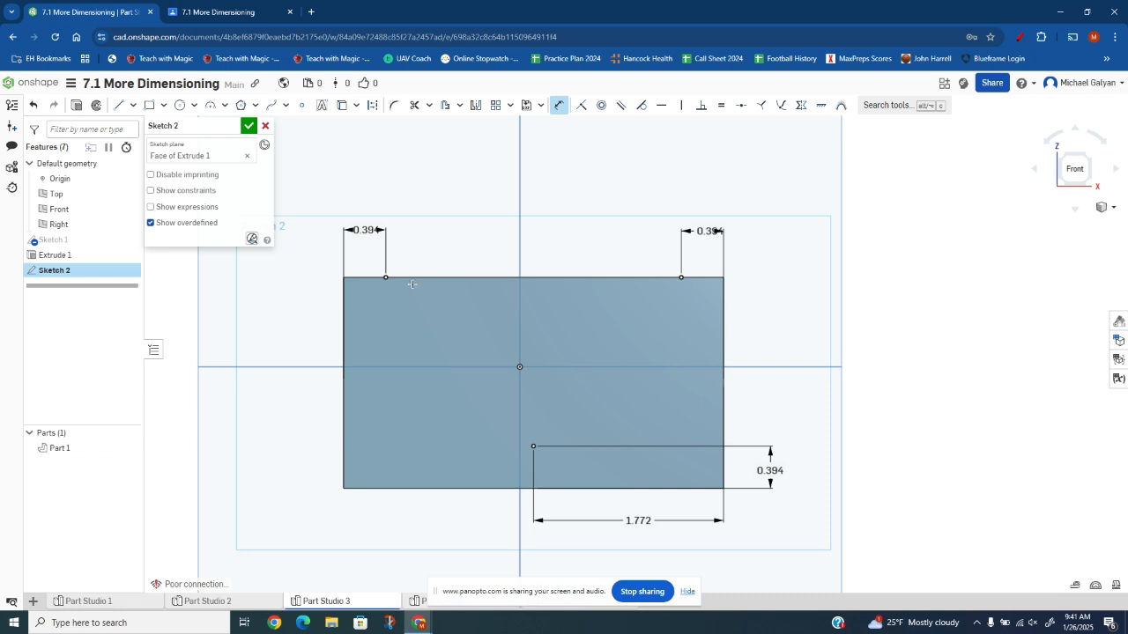
# Connect the three points on the front face with lines into a closed V-shaped triangle and finish the sketch
pyautogui.click(116, 108)
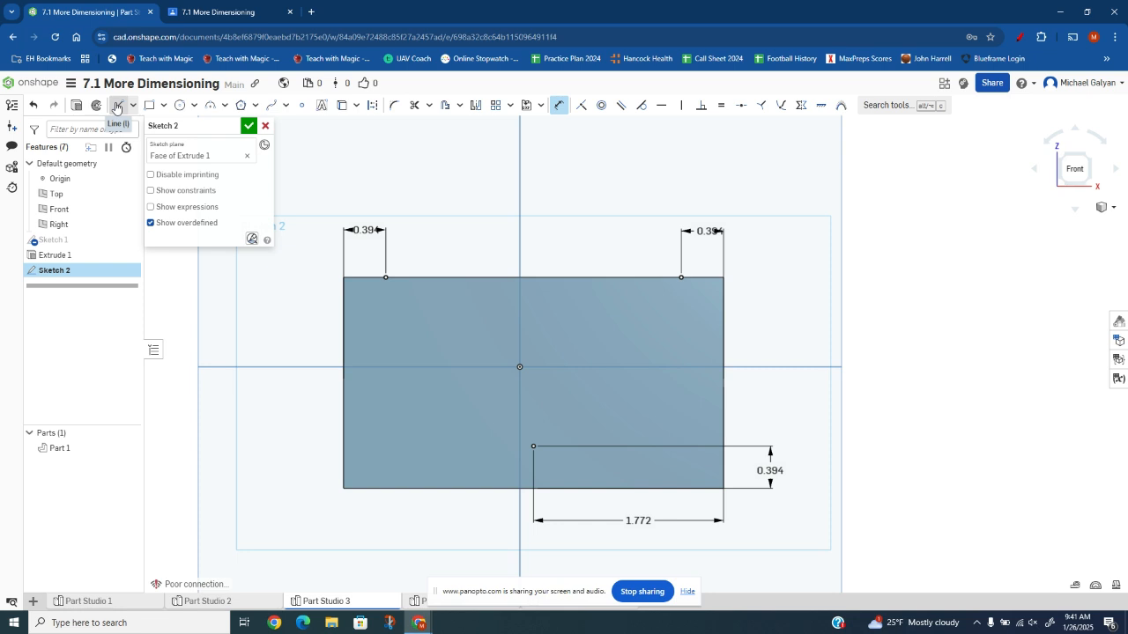
pyautogui.click(385, 278)
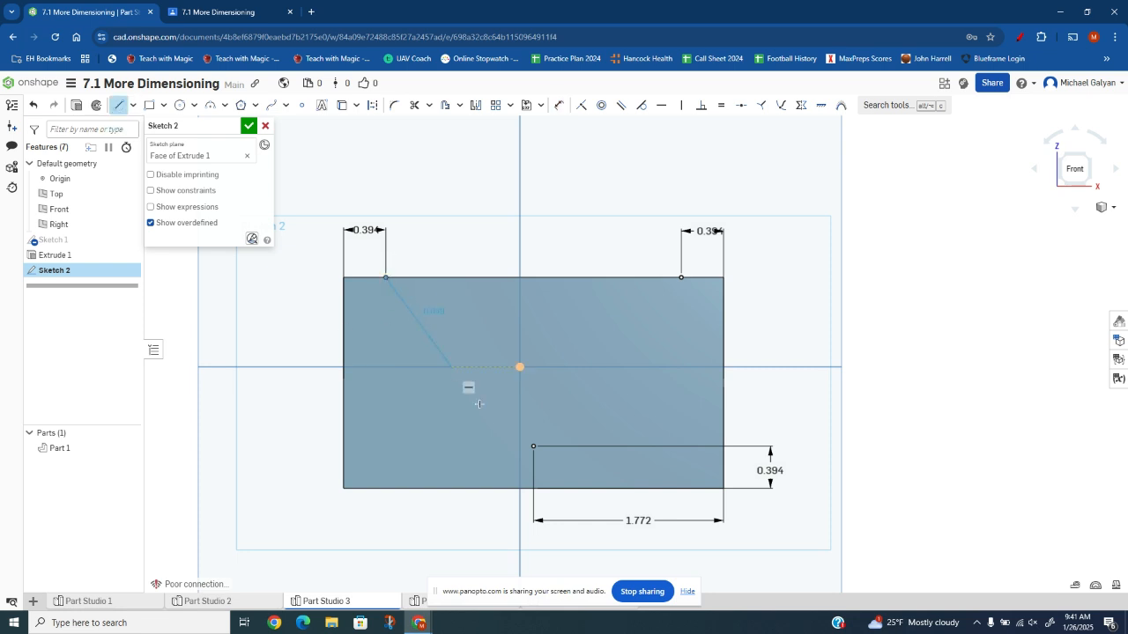
pyautogui.click(533, 446)
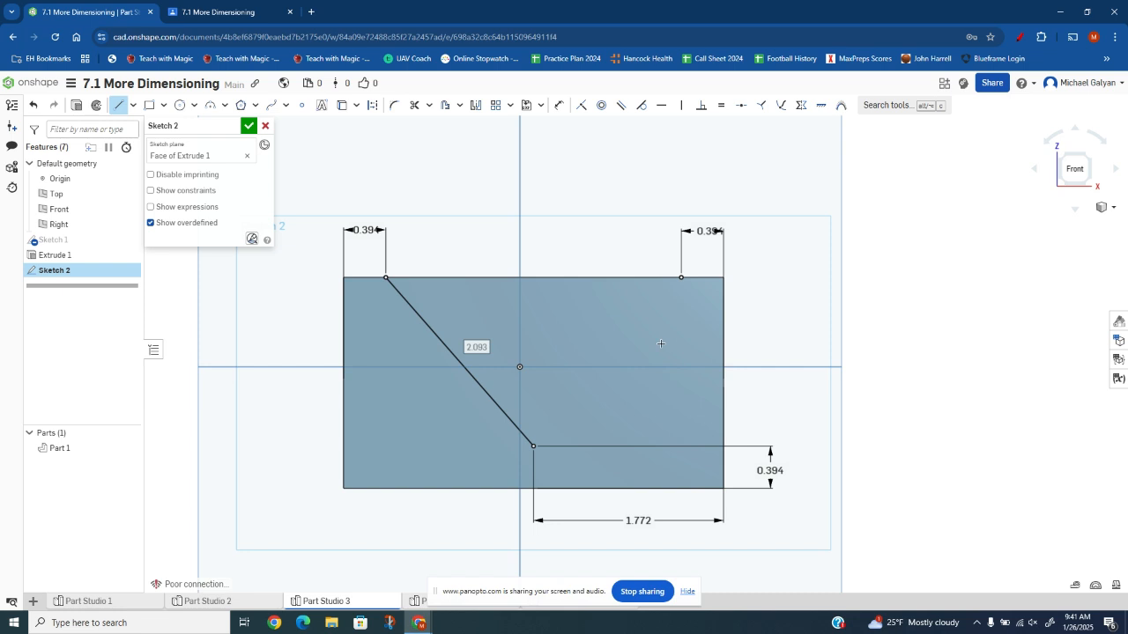
pyautogui.click(681, 278)
pyautogui.click(533, 446)
pyautogui.click(385, 278)
pyautogui.click(681, 277)
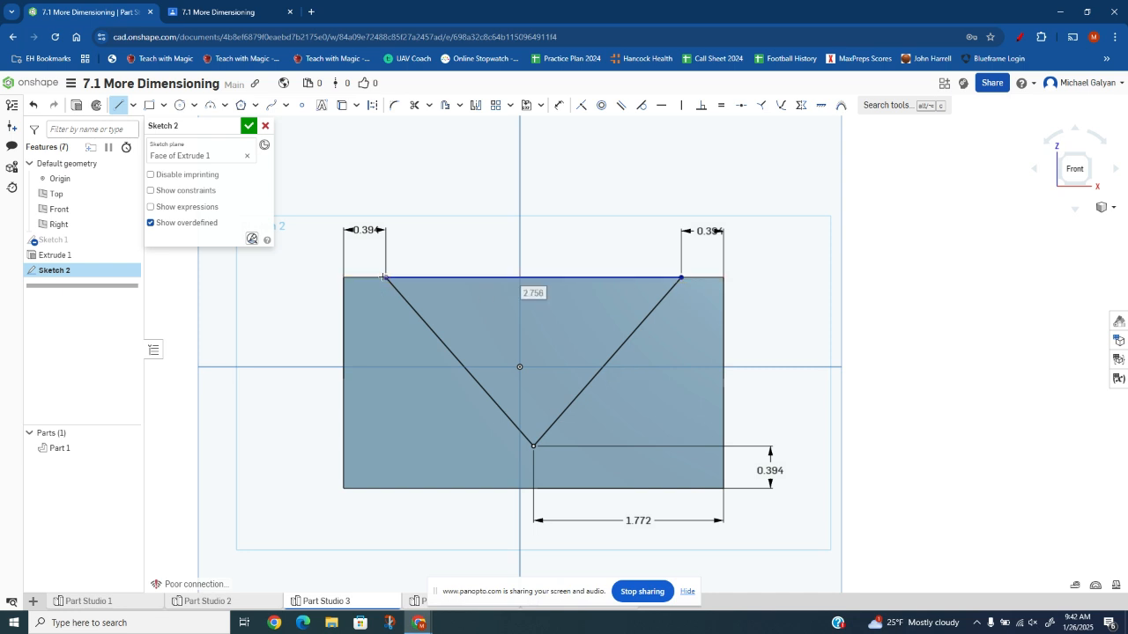
pyautogui.click(249, 125)
# Check problem 3's isometric drawing, then start a sketch on the block's back face with two points on its upper edge and one inside
pyautogui.moveTo(666, 395)
pyautogui.mouseDown(button='right')
pyautogui.moveTo(650, 400)
pyautogui.moveTo(525, 334)
pyautogui.mouseUp(button='right')
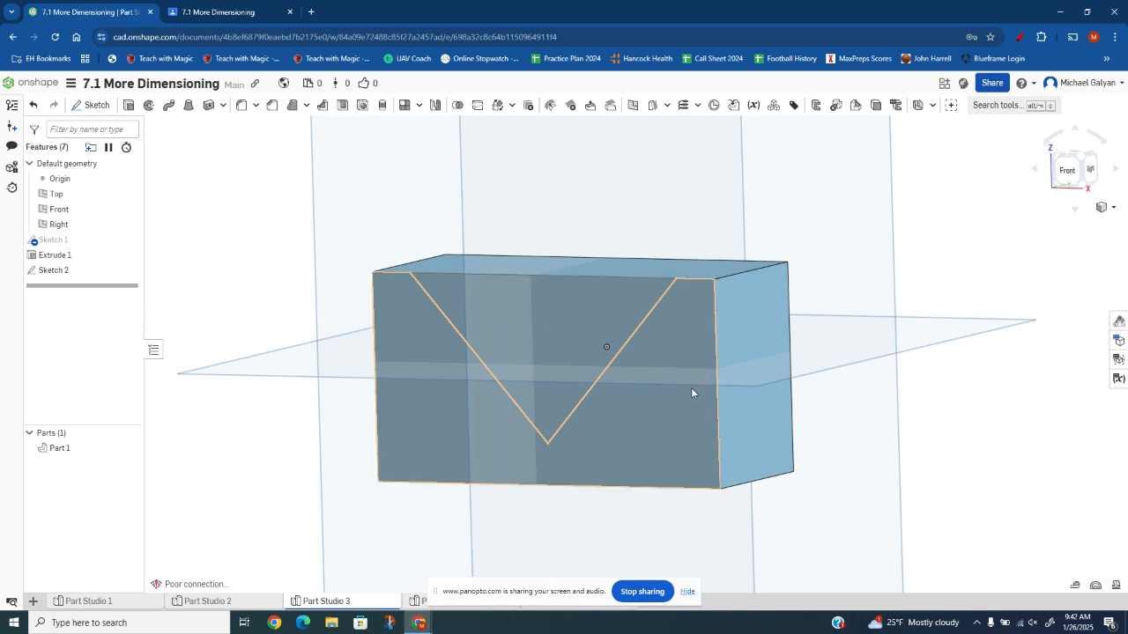
pyautogui.moveTo(865, 403); pyautogui.dragTo(710, 431, button='right')
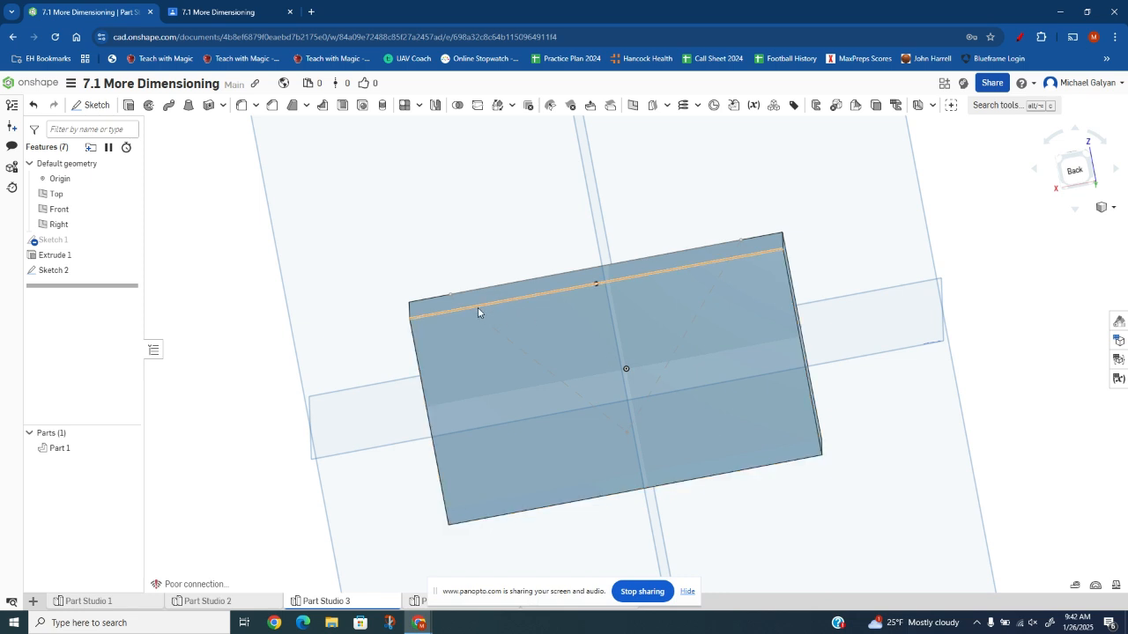
pyautogui.click(1075, 177)
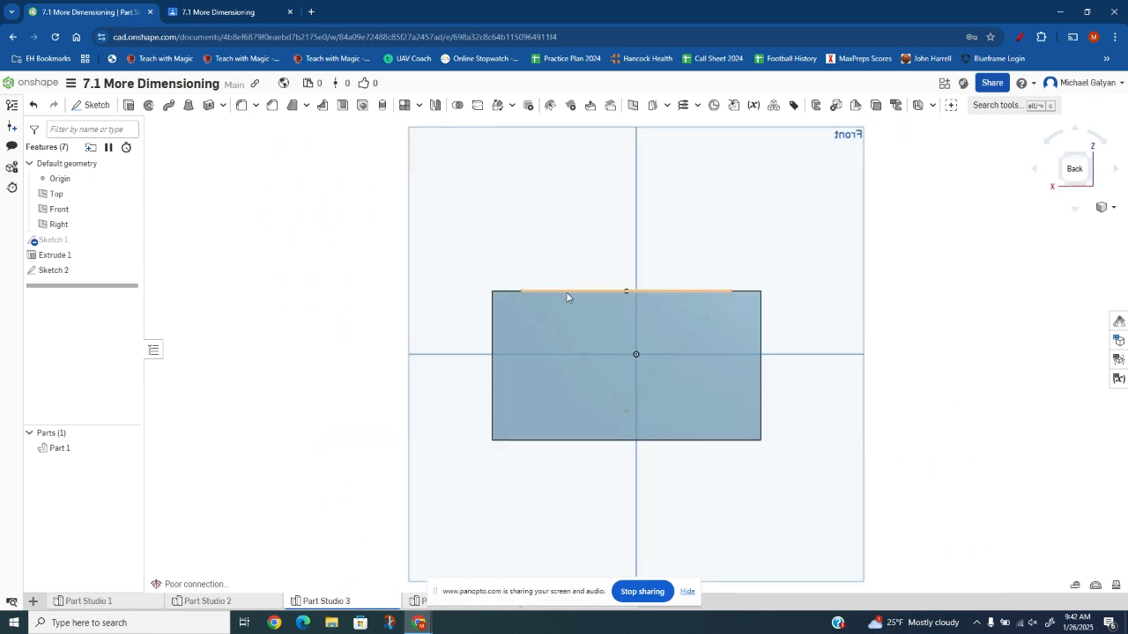
pyautogui.click(254, 12)
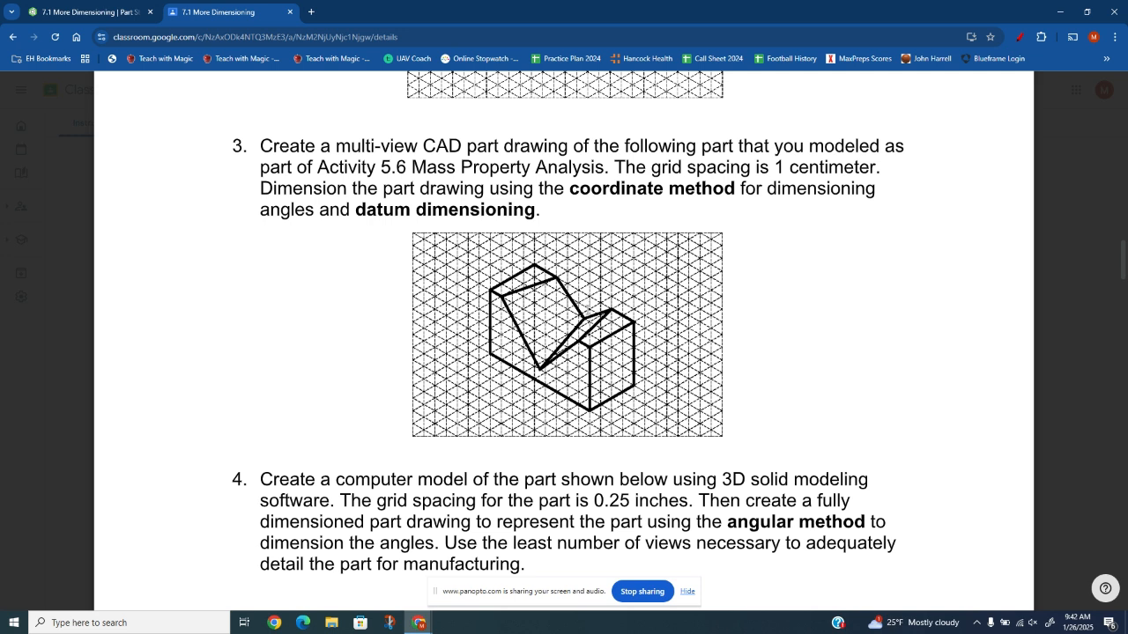
pyautogui.hotkey('ctrl', 'shift', 'Tab')
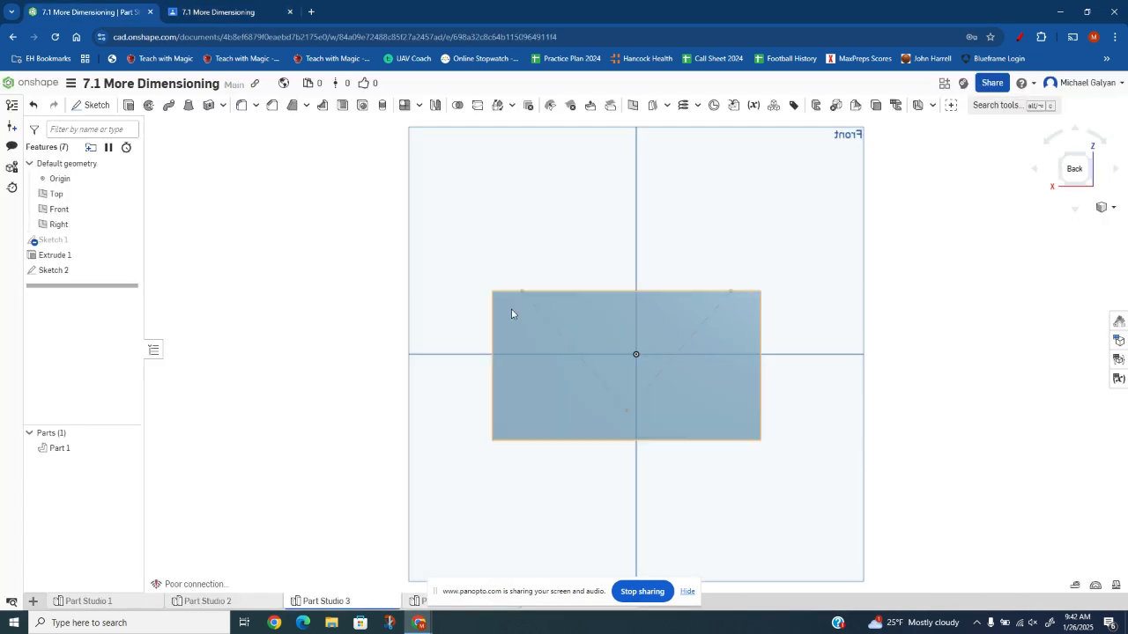
pyautogui.moveTo(808, 357); pyautogui.dragTo(963, 256, button='right')
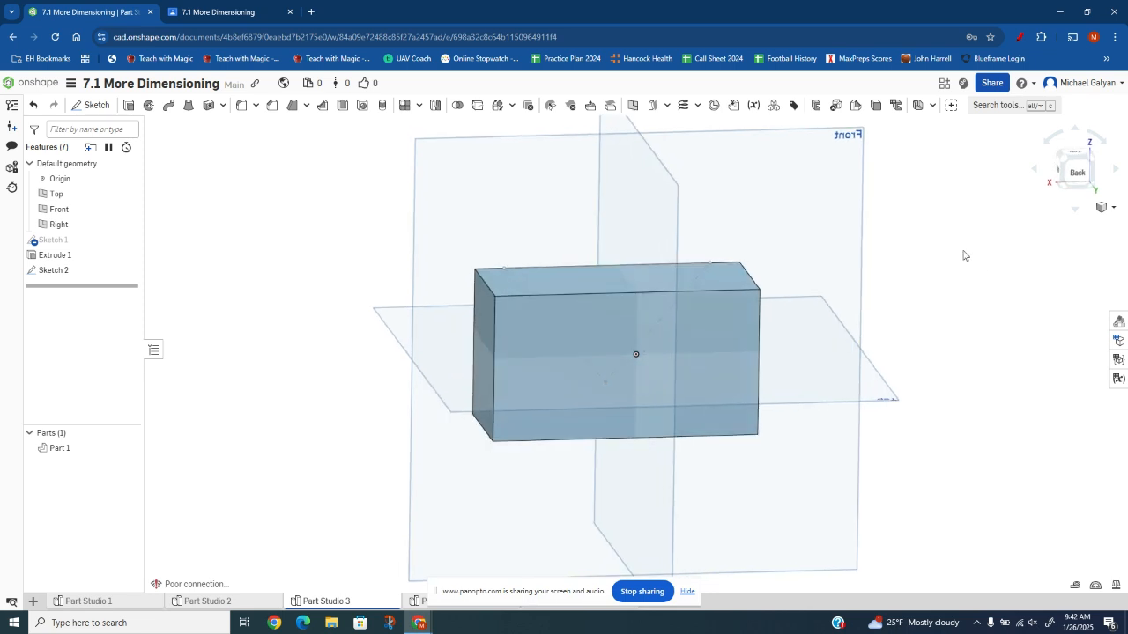
pyautogui.click(1076, 172)
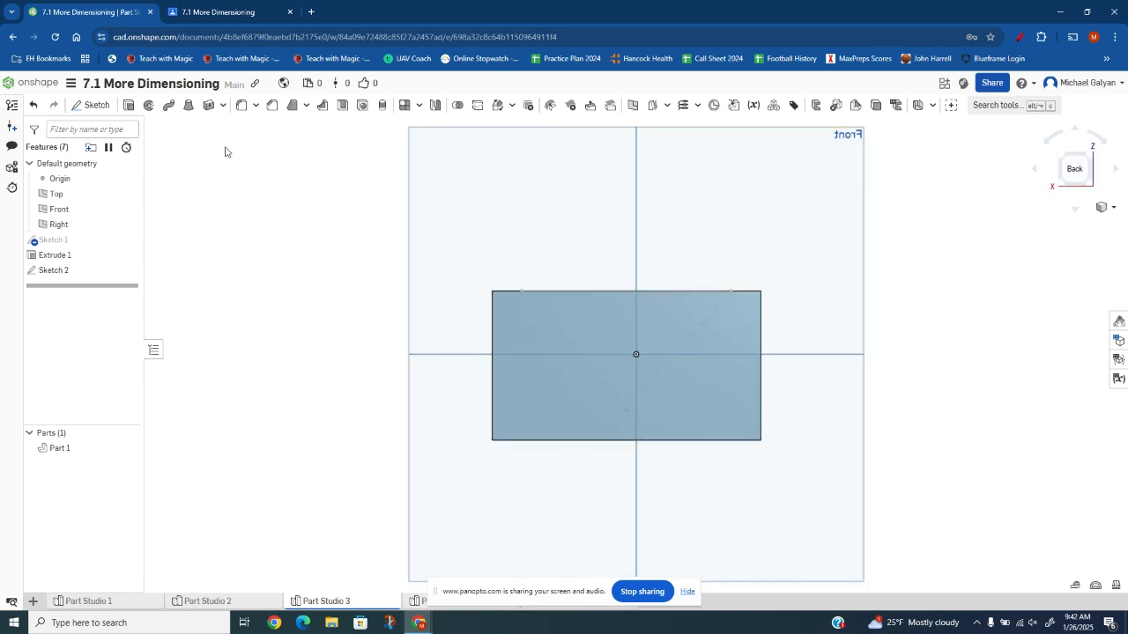
pyautogui.click(91, 105)
pyautogui.click(526, 355)
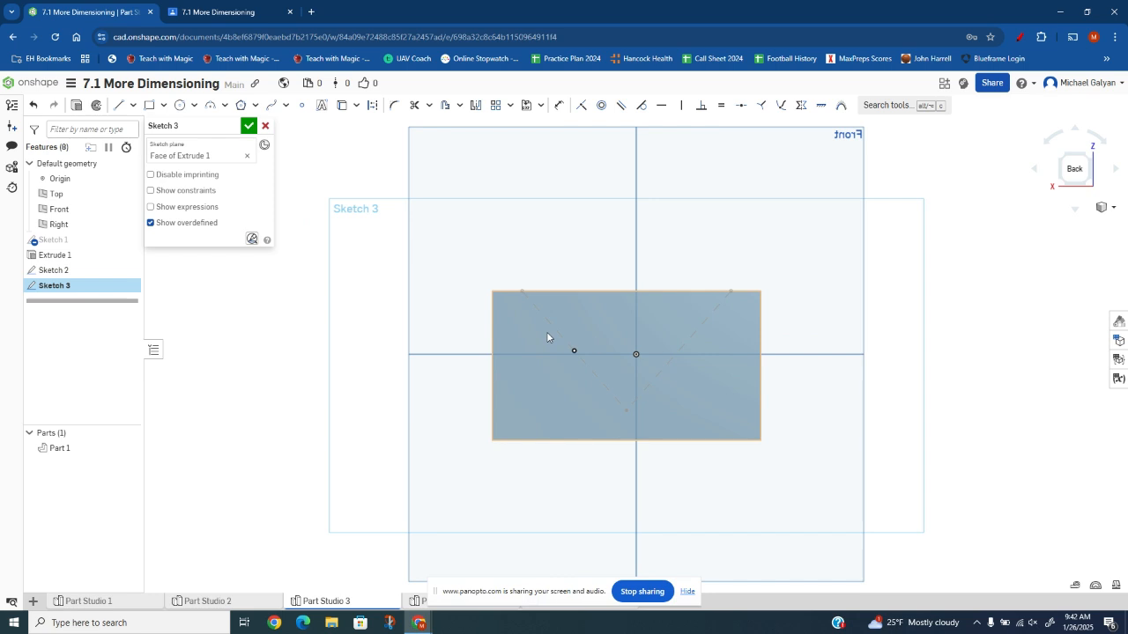
pyautogui.click(301, 107)
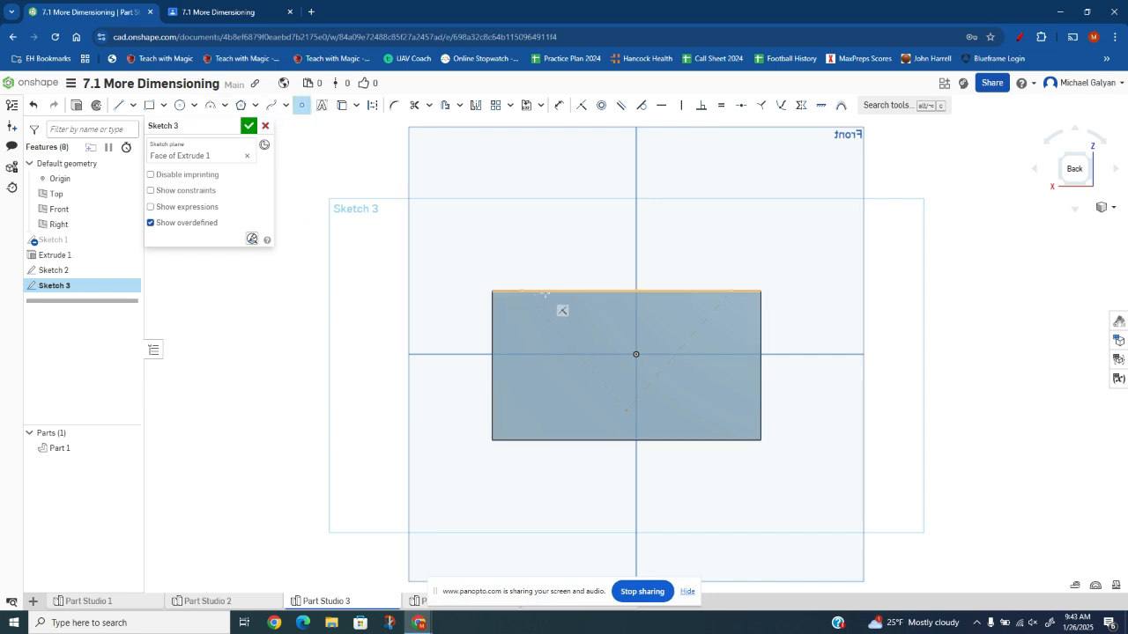
pyautogui.click(544, 291)
pyautogui.click(685, 291)
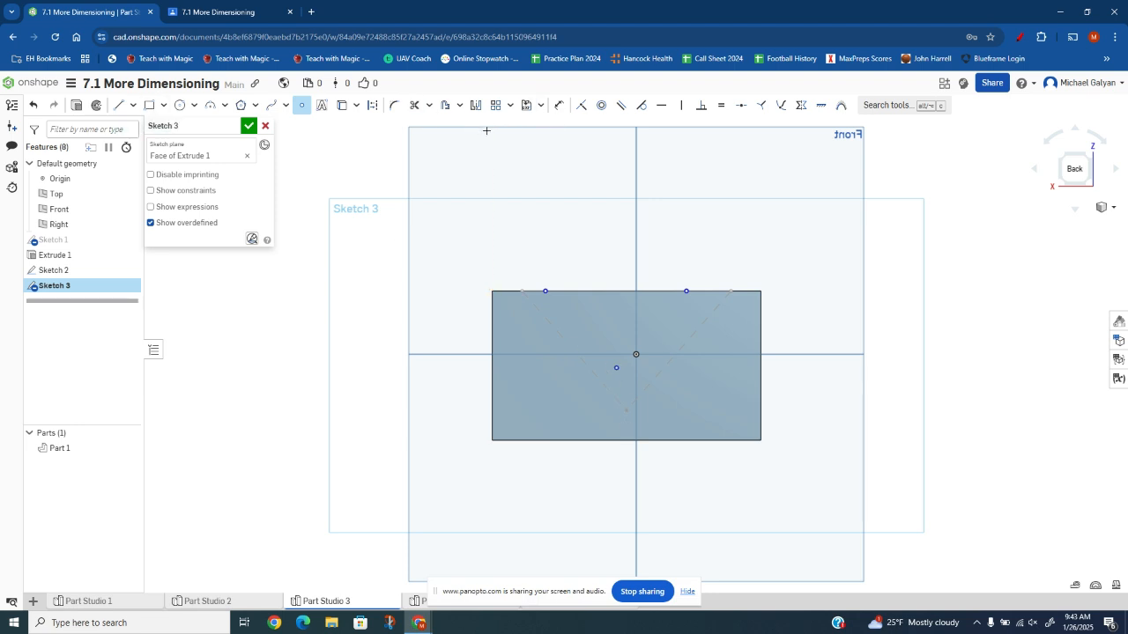
# Dimension the left point on the back face's upper edge to 20 mm from the face's left edge
pyautogui.press('u')
pyautogui.click(545, 291)
pyautogui.click(492, 315)
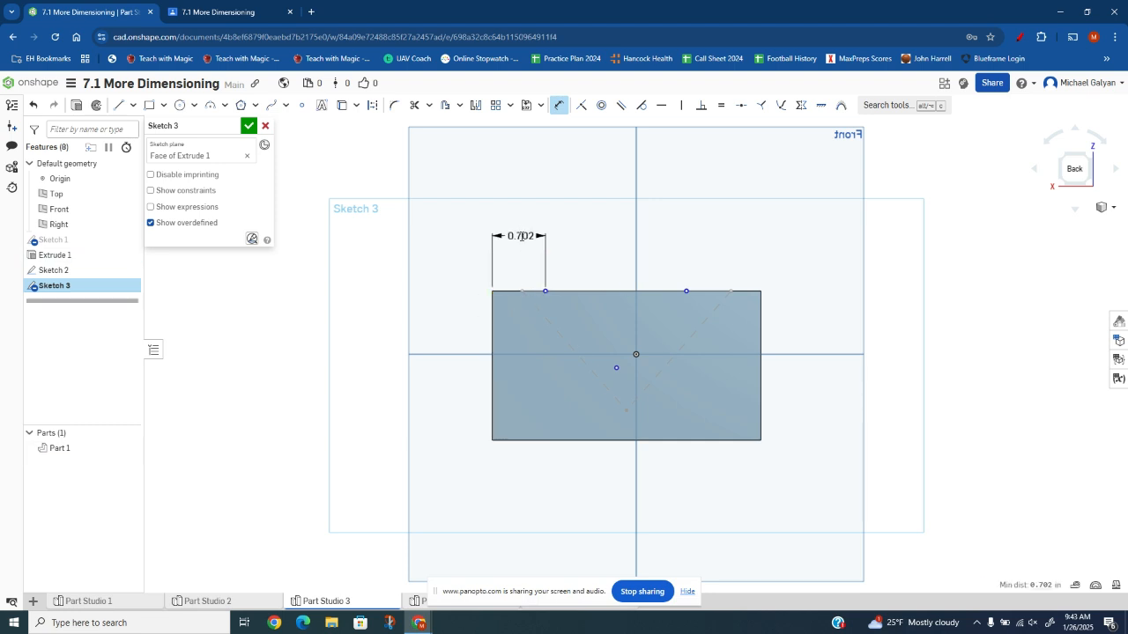
pyautogui.click(523, 236)
pyautogui.write('20 mm')
pyautogui.press('Return')
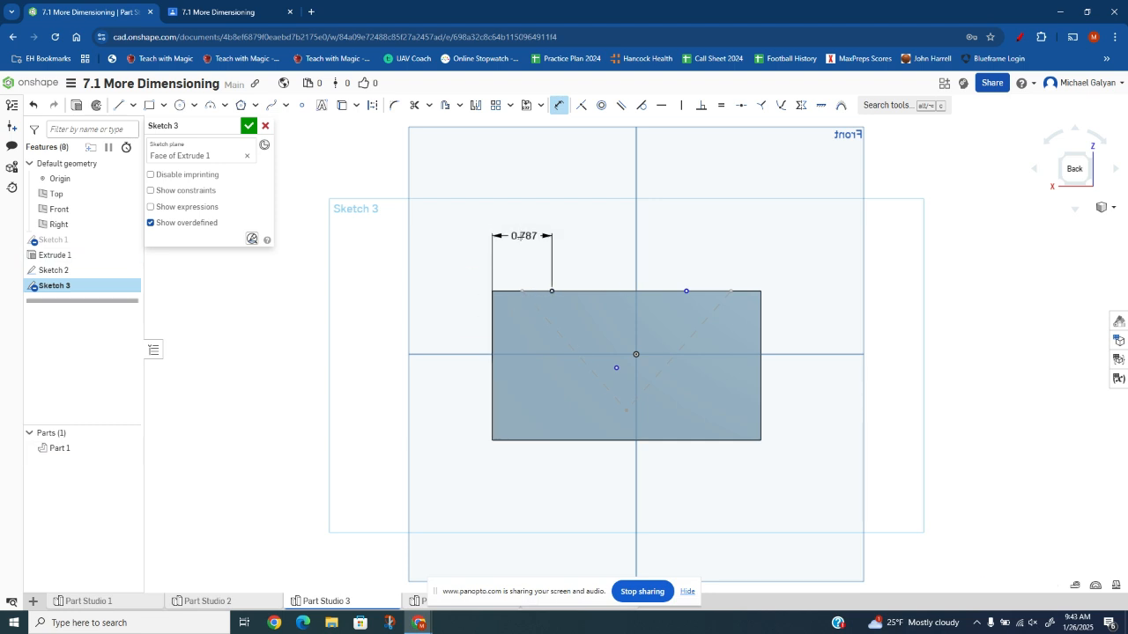
# Dimension the right point on the back face's upper edge to 2 cm from the face's right edge
pyautogui.click(686, 291)
pyautogui.click(760, 319)
pyautogui.click(725, 247)
pyautogui.write('2cm')
pyautogui.press('Return')
# Dimension the inner point to 0.787 in below the back face's upper edge
pyautogui.click(616, 368)
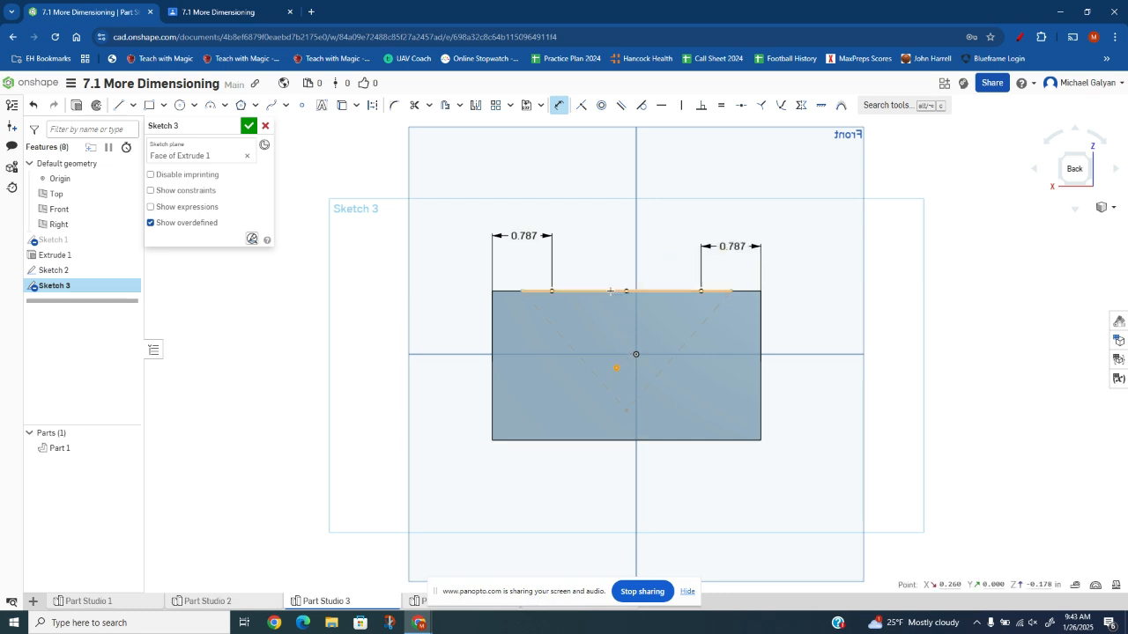
pyautogui.click(619, 296)
pyautogui.click(440, 318)
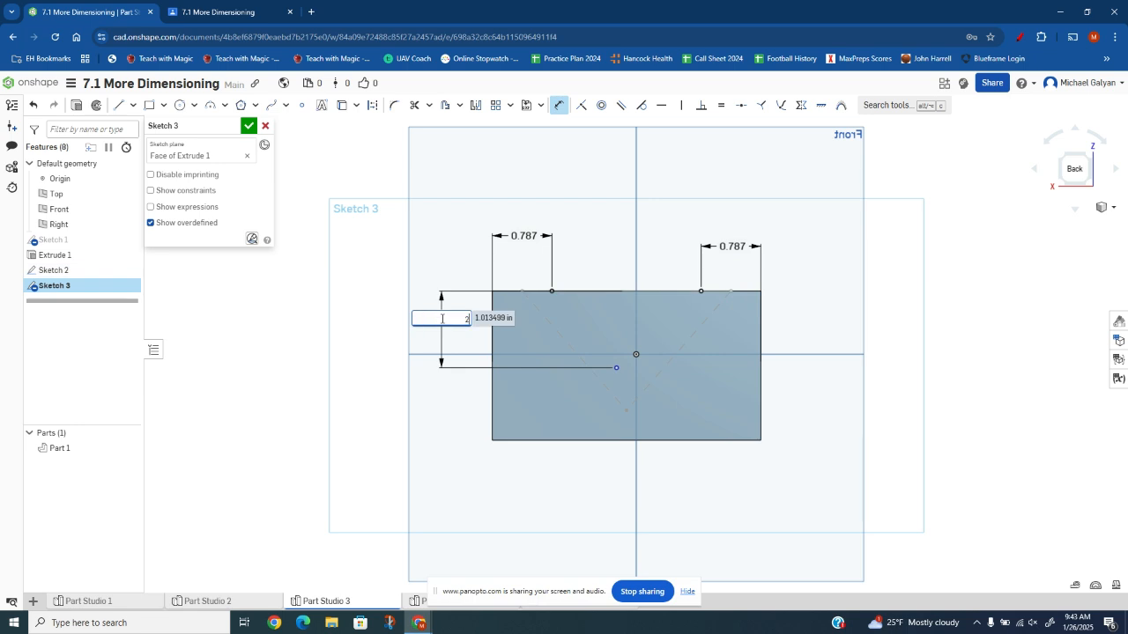
pyautogui.press('Return')
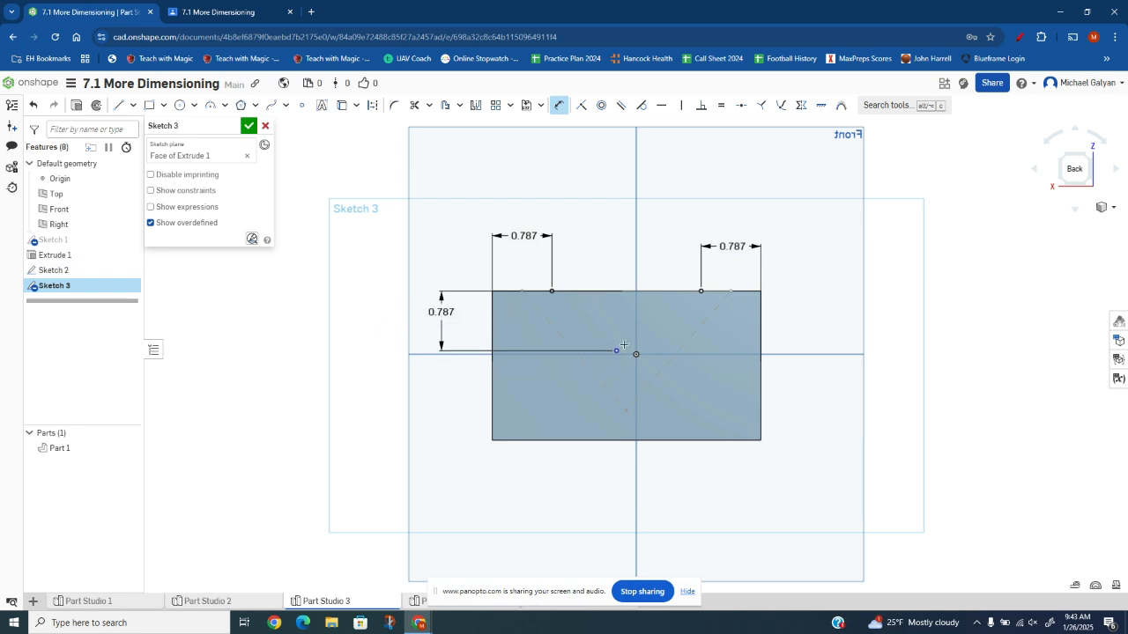
# Dimension the inner point to 4.5 cm from the back face's left edge
pyautogui.click(490, 382)
pyautogui.click(616, 350)
pyautogui.click(563, 481)
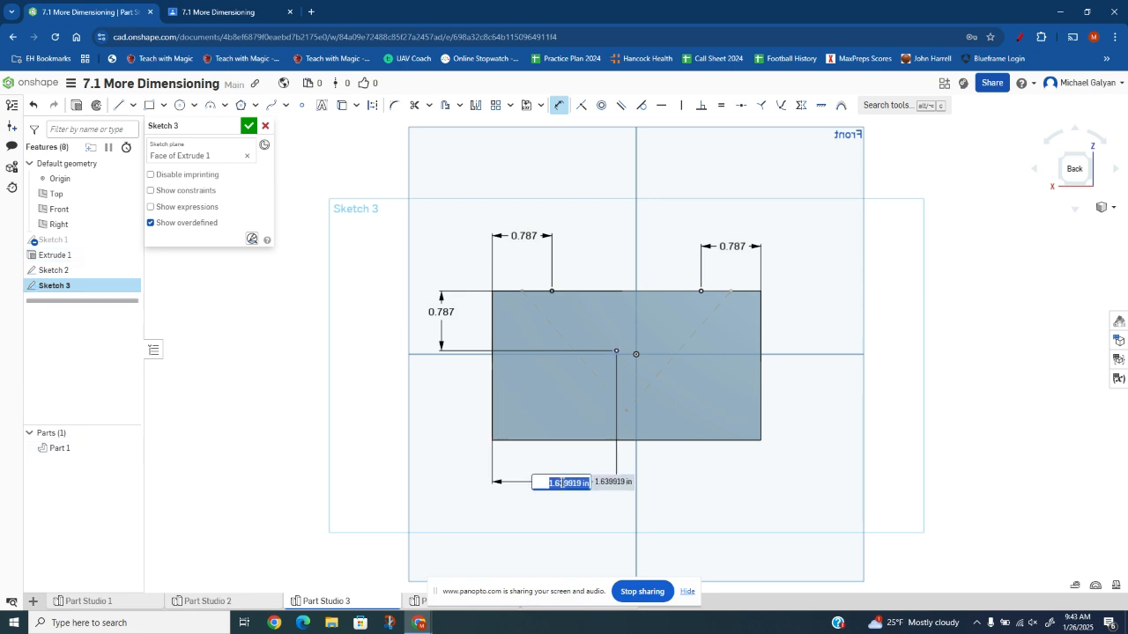
pyautogui.write('4.5')
pyautogui.press('Return')
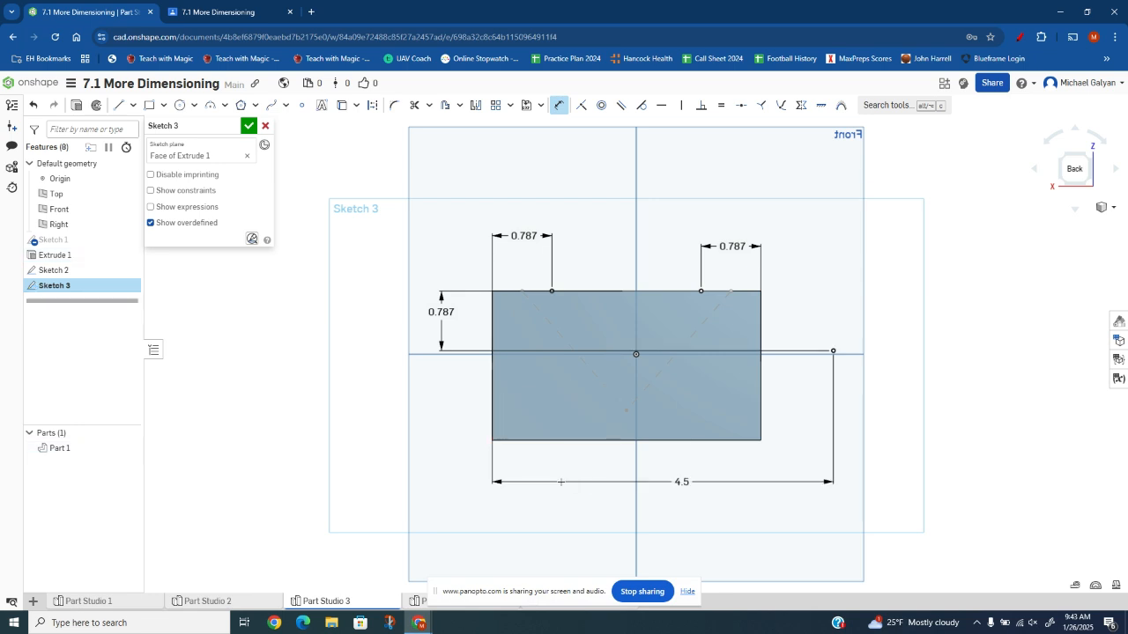
pyautogui.doubleClick(678, 482)
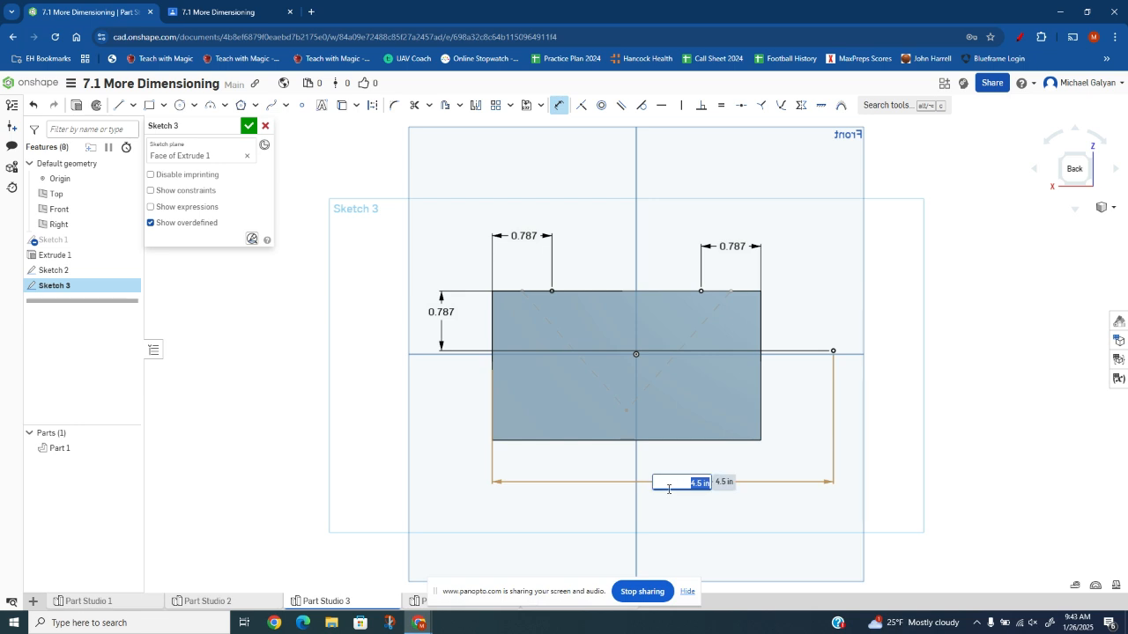
pyautogui.write('4.5cm')
pyautogui.press('Return')
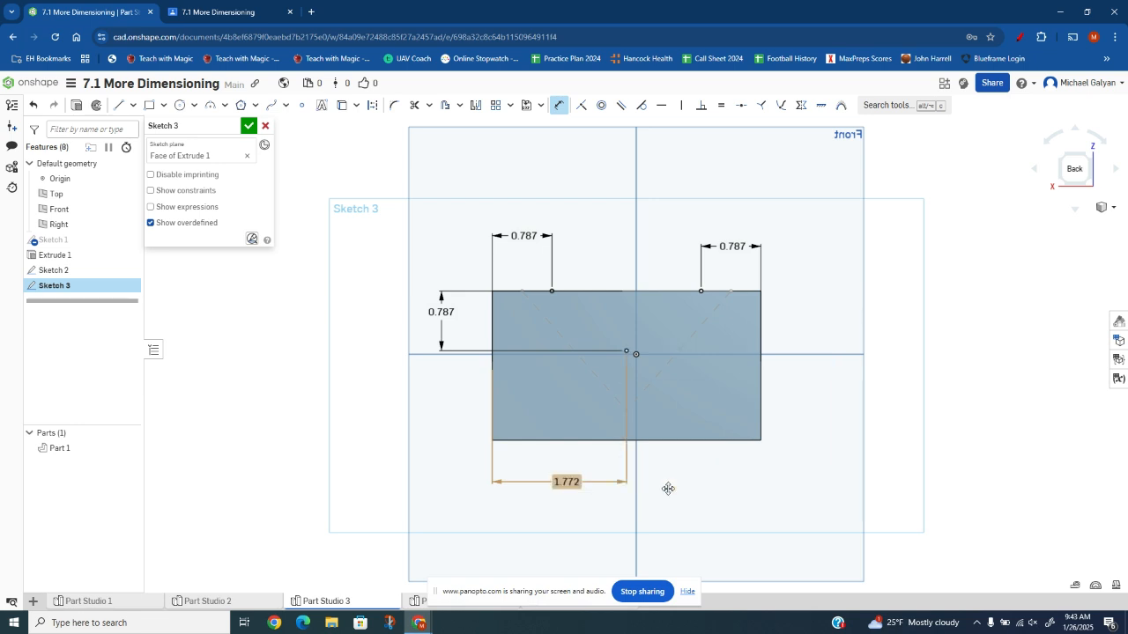
# Connect the three points on the back face with lines into a closed triangle and finish the sketch
pyautogui.click(119, 105)
pyautogui.click(551, 290)
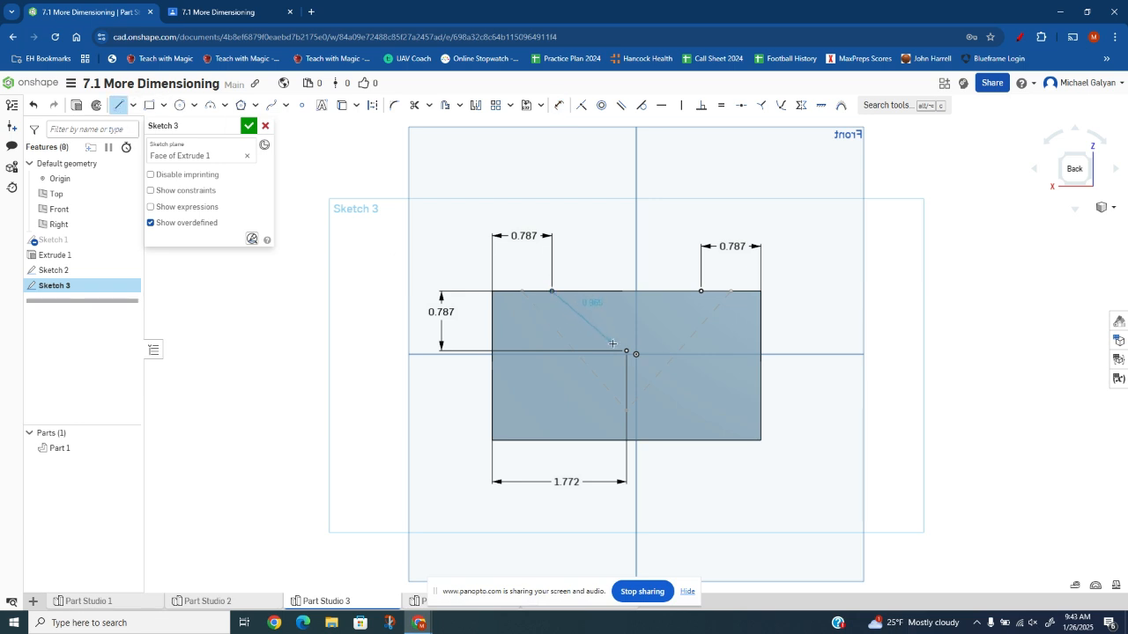
pyautogui.click(625, 350)
pyautogui.click(701, 291)
pyautogui.click(626, 350)
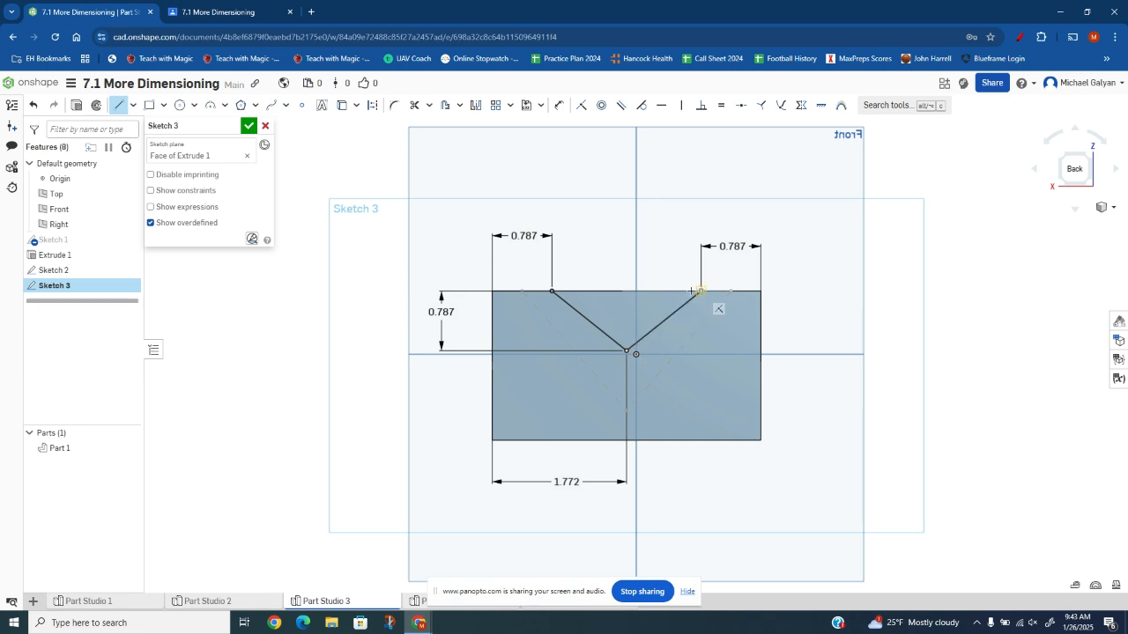
pyautogui.click(551, 291)
pyautogui.moveTo(715, 403); pyautogui.dragTo(640, 326, button='right')
pyautogui.click(248, 125)
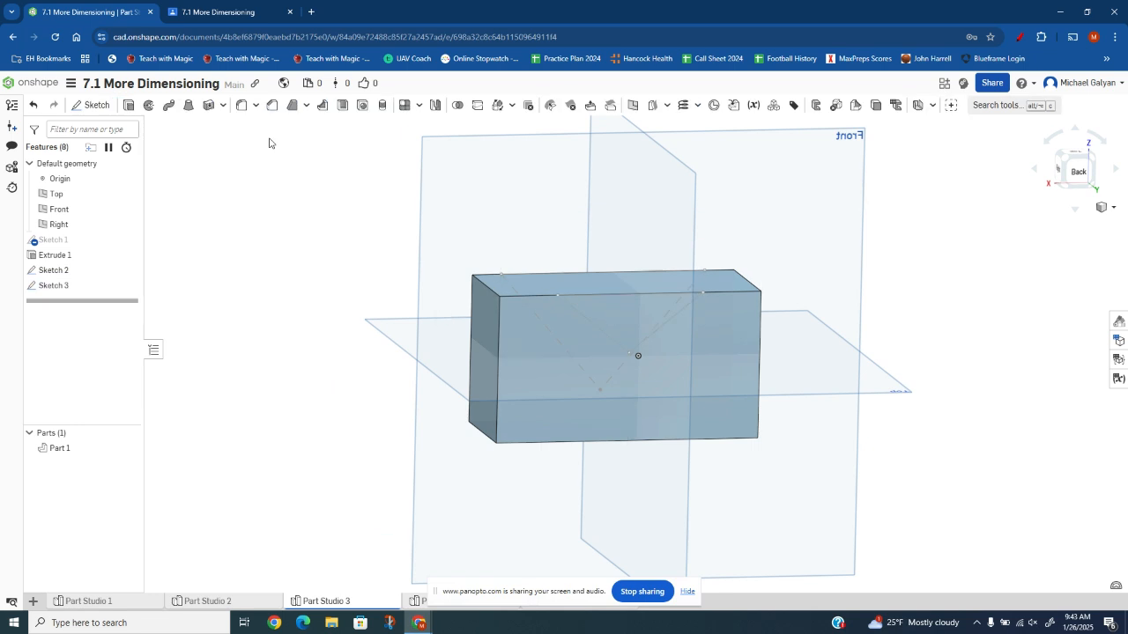
# Cut the V-shaped notch through the block with a solid Remove loft from the front triangle to the back triangle
pyautogui.moveTo(327, 418)
pyautogui.mouseDown(button='right')
pyautogui.moveTo(438, 438)
pyautogui.moveTo(387, 433)
pyautogui.moveTo(463, 453)
pyautogui.moveTo(453, 453)
pyautogui.mouseUp(button='right')
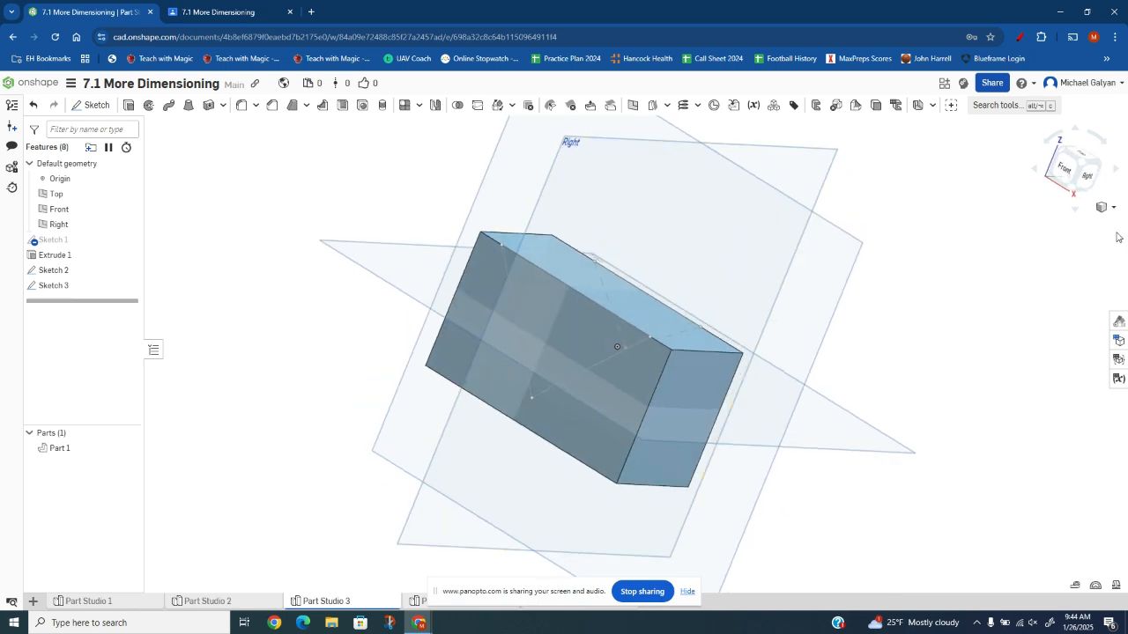
pyautogui.click(1087, 167)
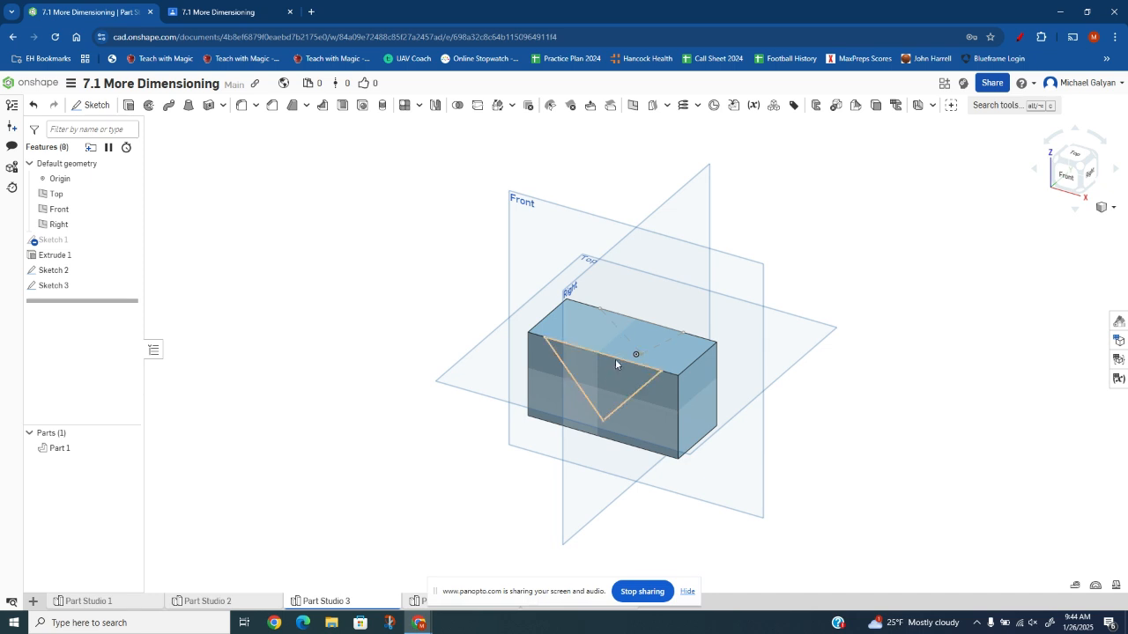
pyautogui.click(187, 107)
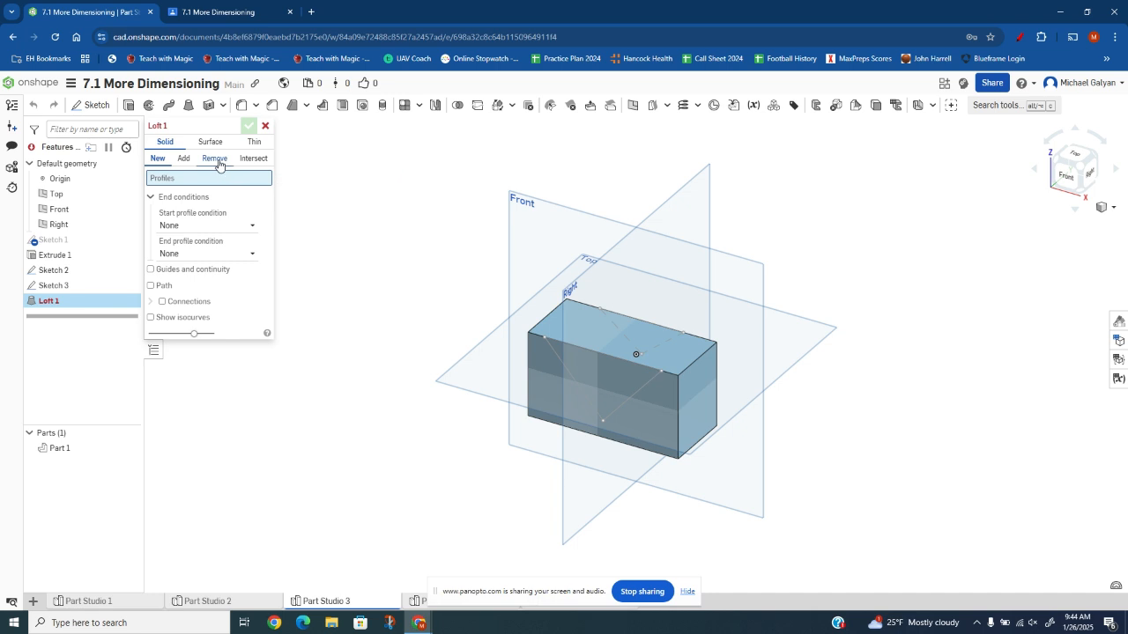
pyautogui.click(215, 163)
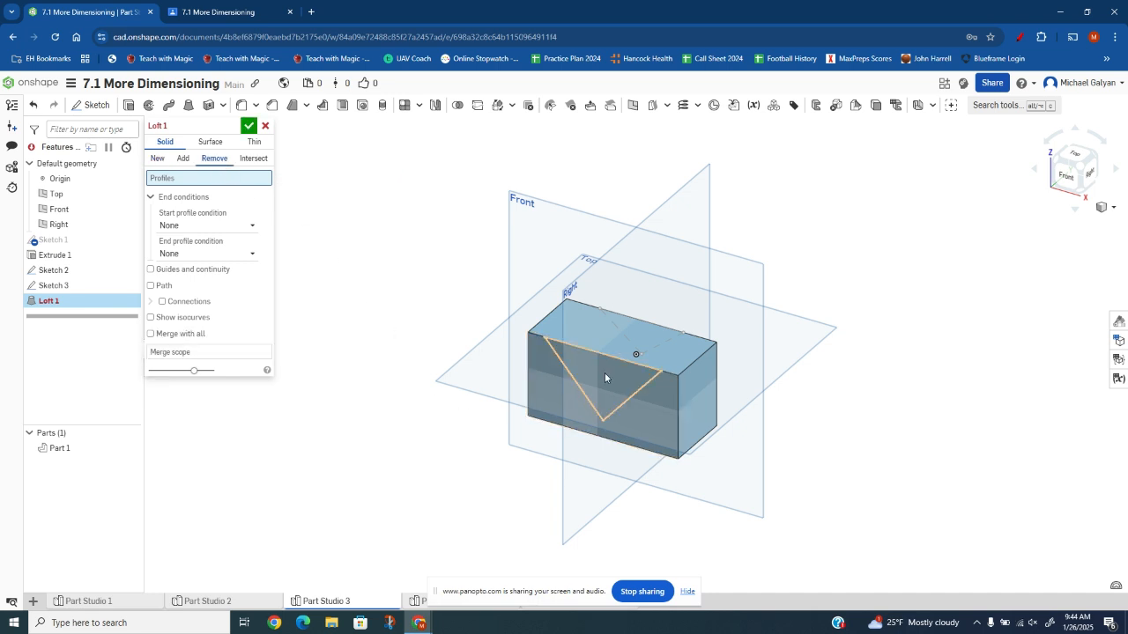
pyautogui.click(605, 377)
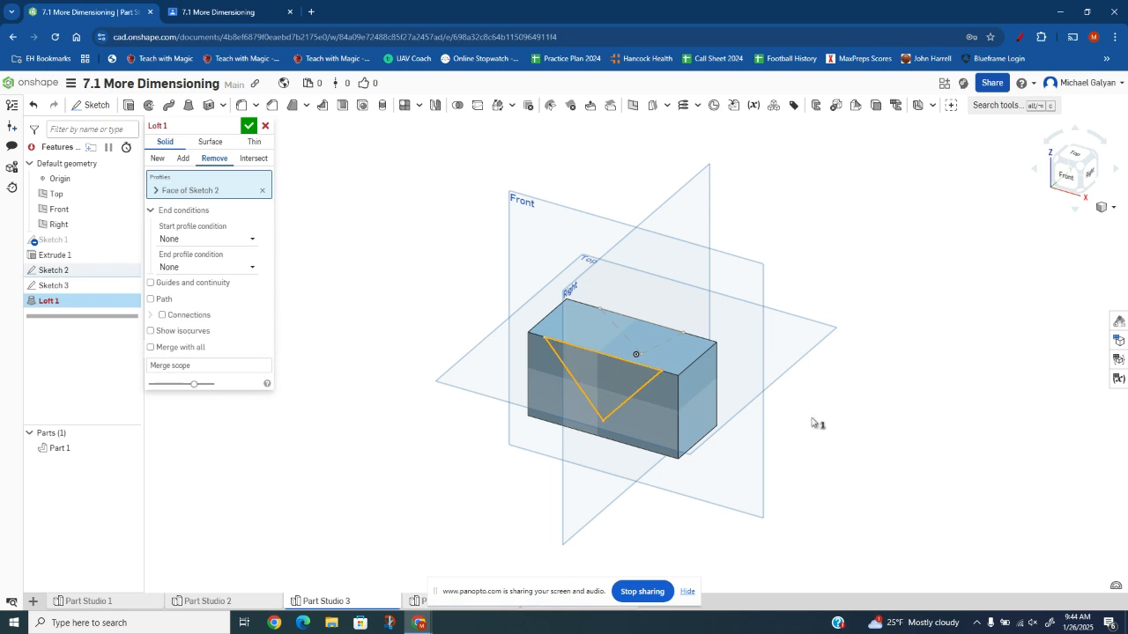
pyautogui.moveTo(803, 417); pyautogui.dragTo(720, 460, button='right')
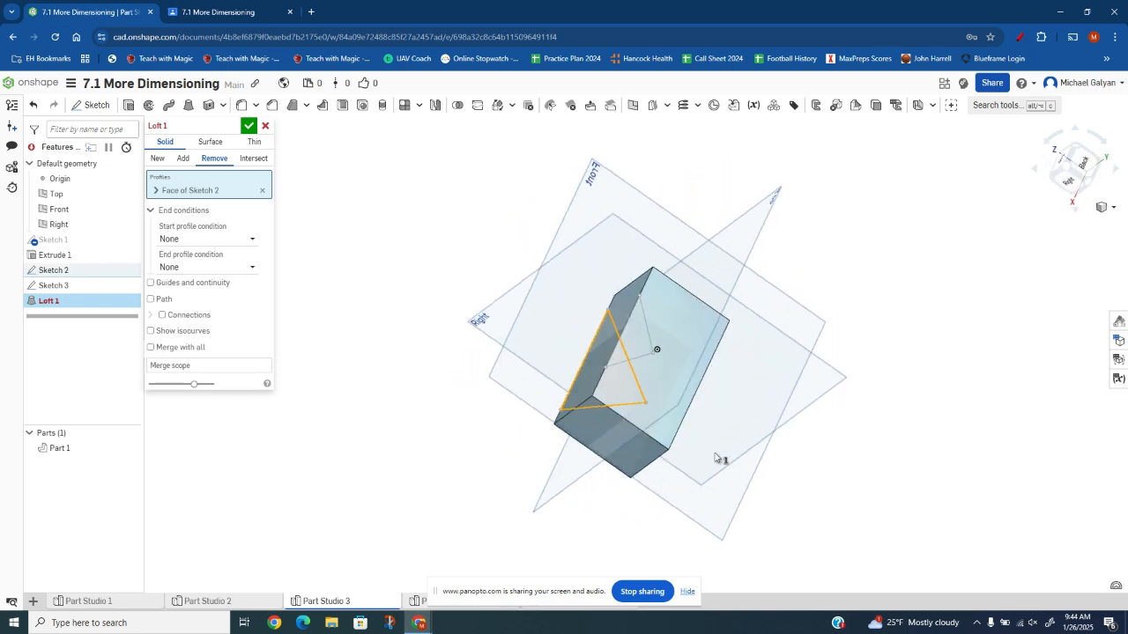
pyautogui.click(626, 343)
pyautogui.moveTo(382, 488)
pyautogui.mouseDown(button='right')
pyautogui.moveTo(414, 489)
pyautogui.moveTo(534, 440)
pyautogui.moveTo(607, 446)
pyautogui.moveTo(578, 378)
pyautogui.moveTo(750, 458)
pyautogui.moveTo(685, 450)
pyautogui.moveTo(771, 450)
pyautogui.moveTo(725, 443)
pyautogui.moveTo(785, 467)
pyautogui.mouseUp(button='right')
pyautogui.click(248, 129)
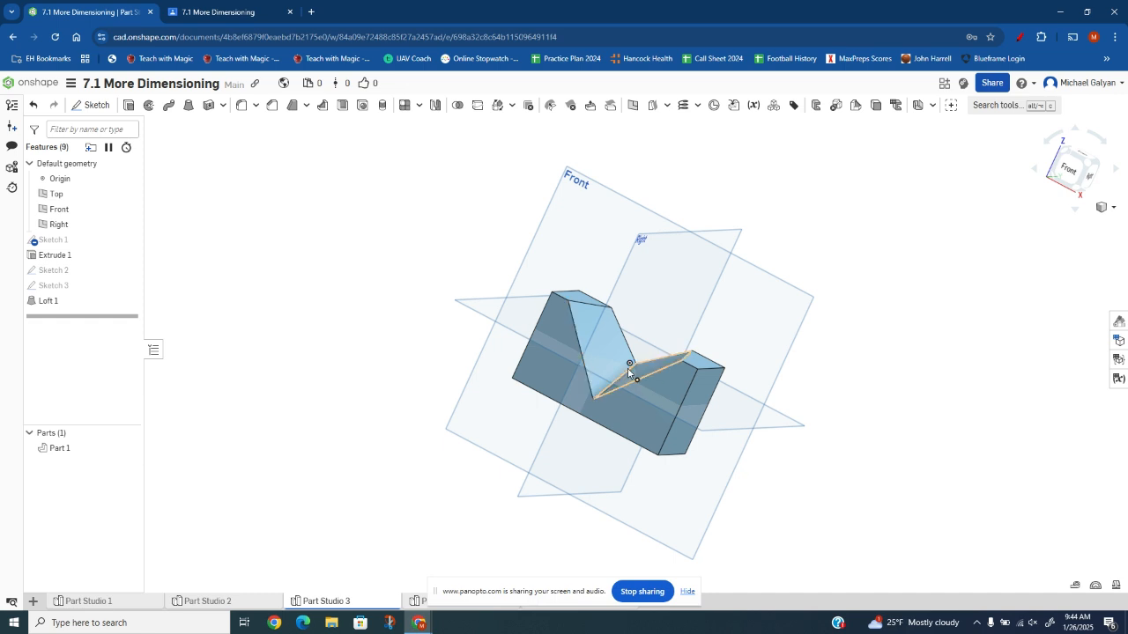
pyautogui.moveTo(589, 461); pyautogui.dragTo(592, 503, button='right')
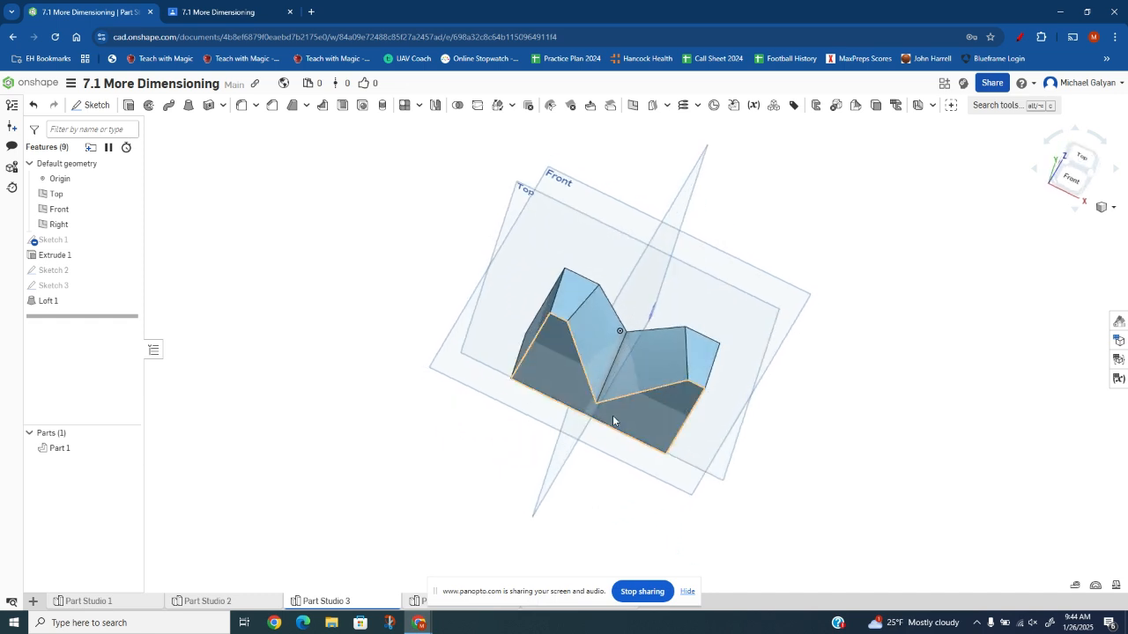
pyautogui.moveTo(548, 357); pyautogui.dragTo(539, 397, button='right')
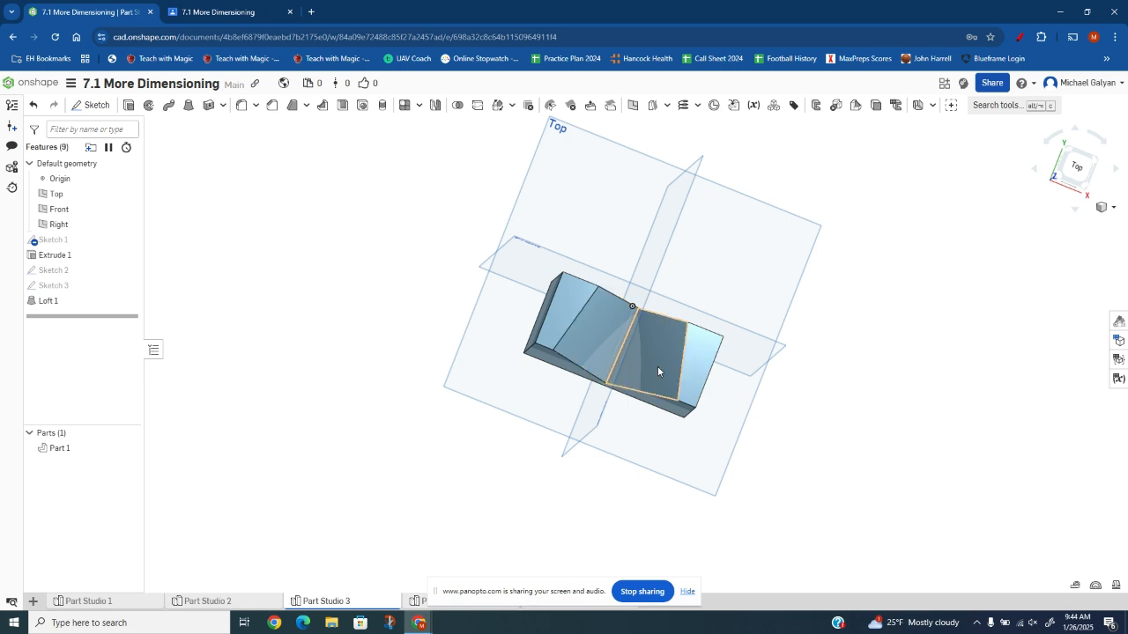
pyautogui.moveTo(634, 421); pyautogui.dragTo(639, 442, button='right')
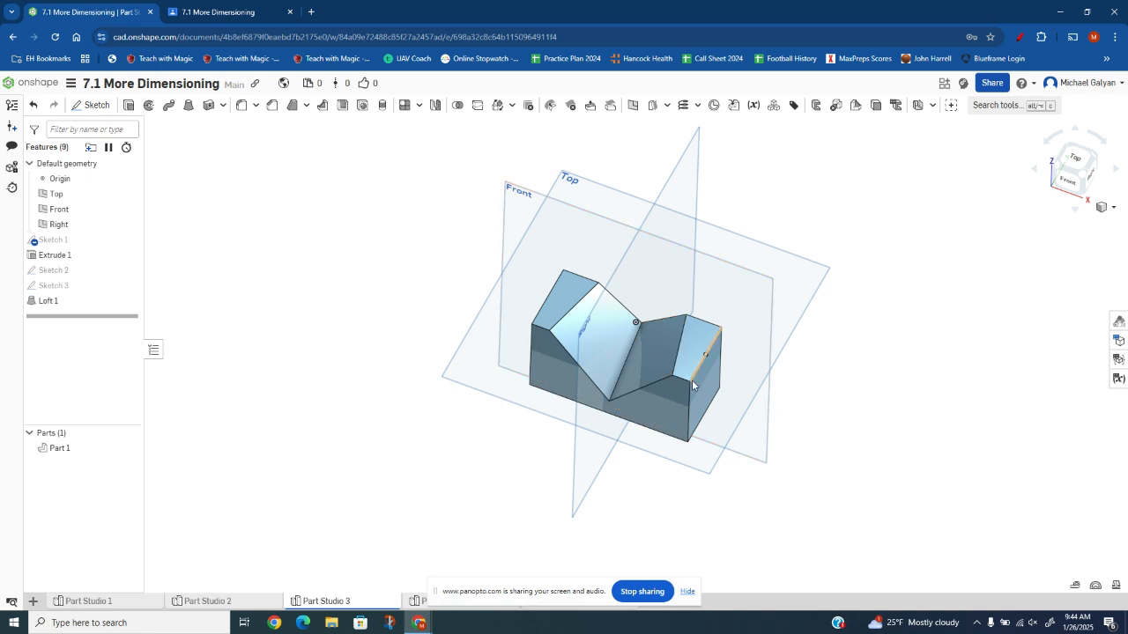
pyautogui.scroll(5, 684, 384)
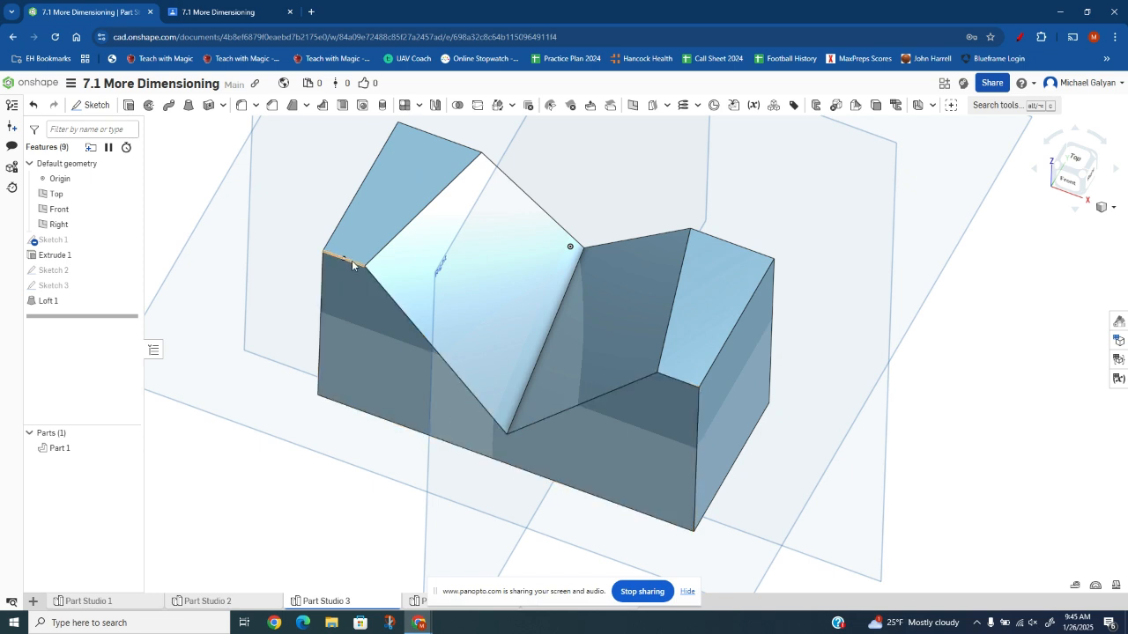
pyautogui.moveTo(595, 345); pyautogui.dragTo(616, 303, button='right')
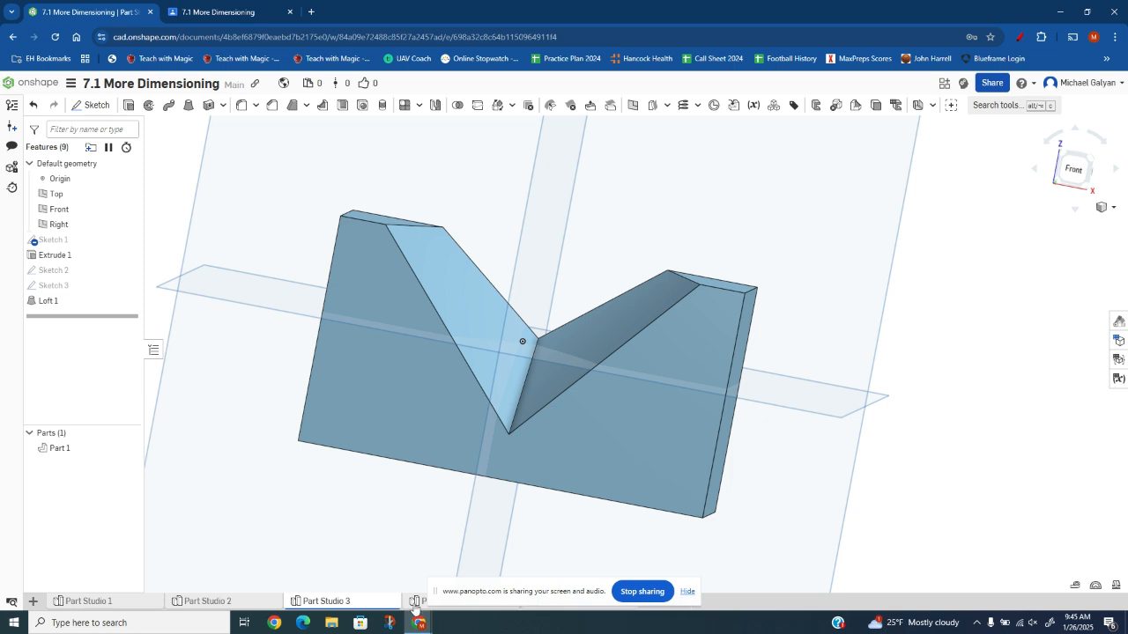
# Open the fourth part studio, then review problem 4's instructions and isometric drawing in the activity document
pyautogui.click(415, 606)
pyautogui.click(253, 13)
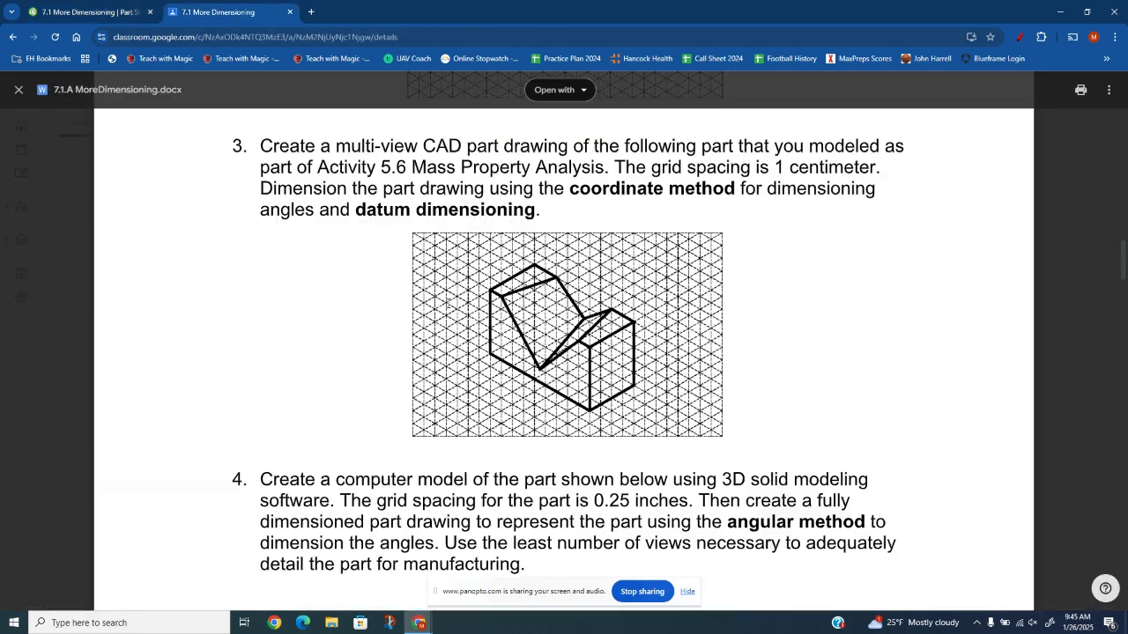
pyautogui.scroll(-10, 566, 367)
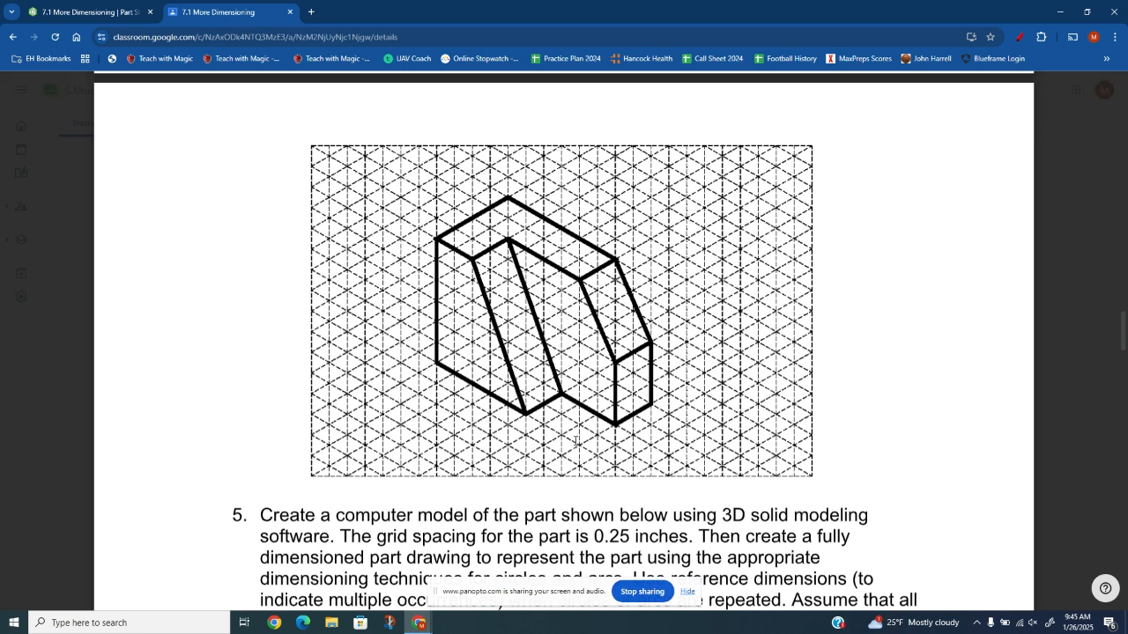
pyautogui.scroll(10, 576, 420)
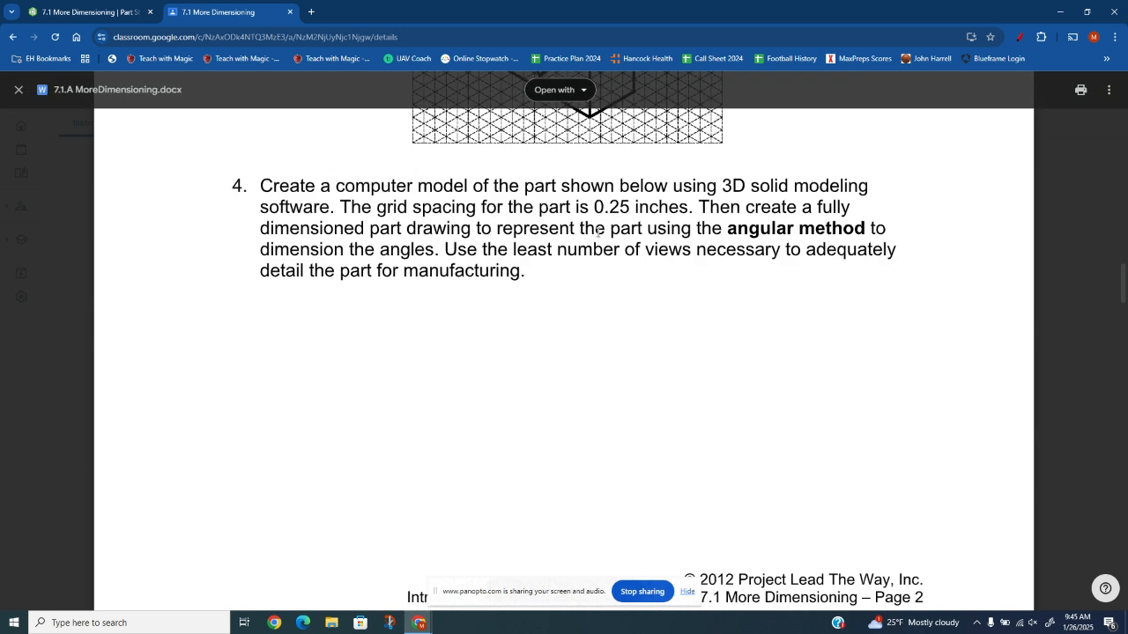
pyautogui.scroll(-10, 615, 214)
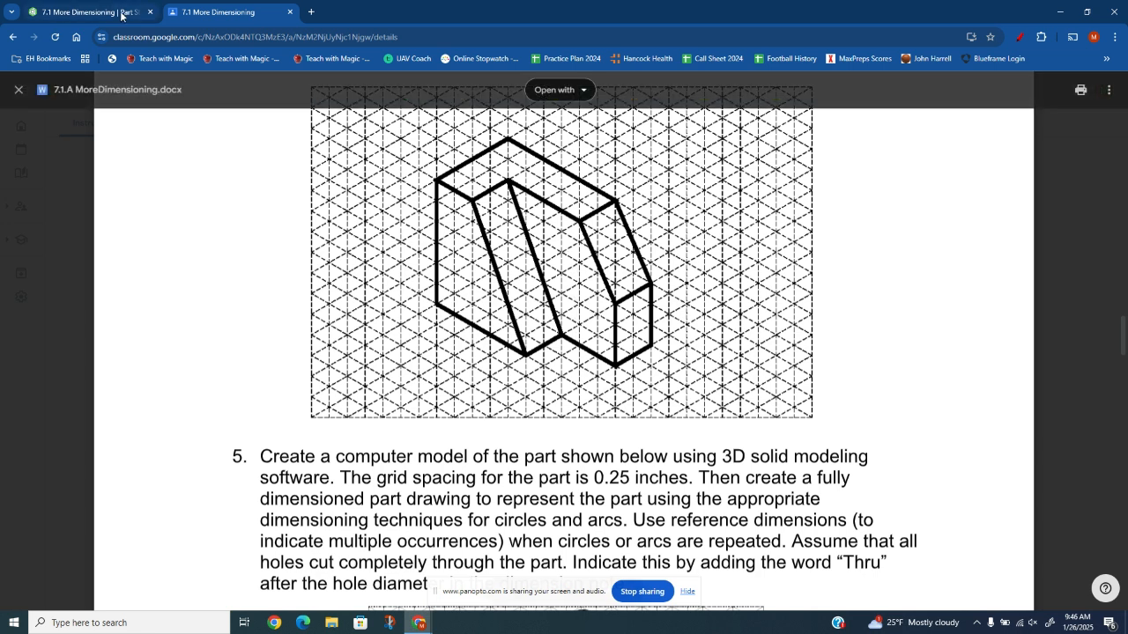
# Switch back to Onshape and sketch a rectangle about 3.48 by 1.6 in on the Front plane, above the origin
pyautogui.click(88, 11)
pyautogui.click(90, 105)
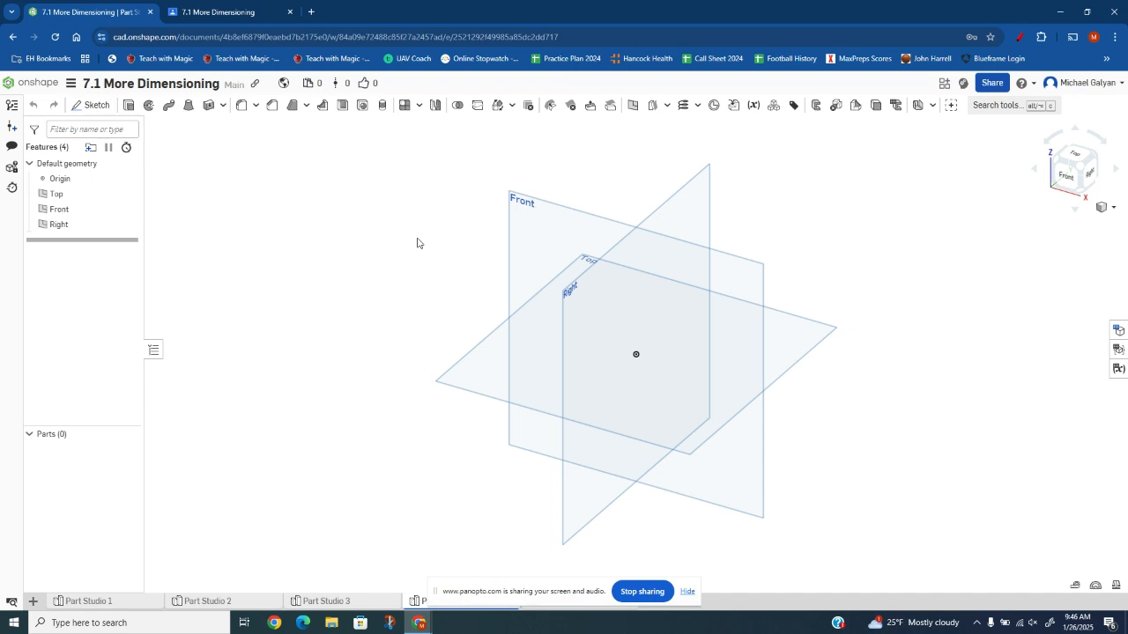
pyautogui.click(521, 238)
pyautogui.click(263, 145)
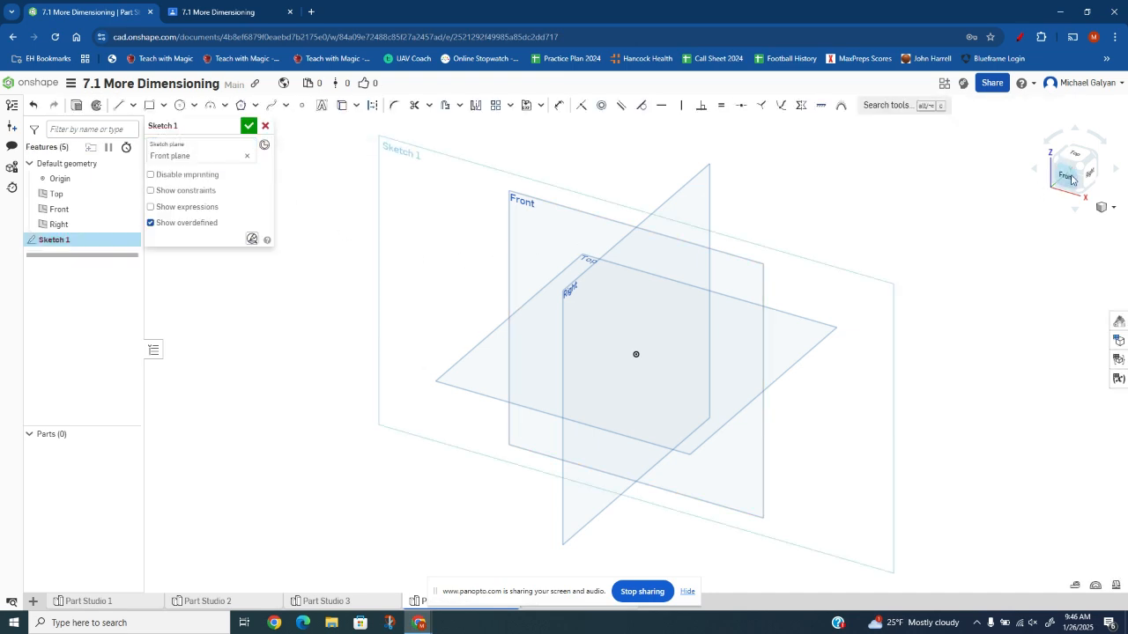
pyautogui.click(149, 105)
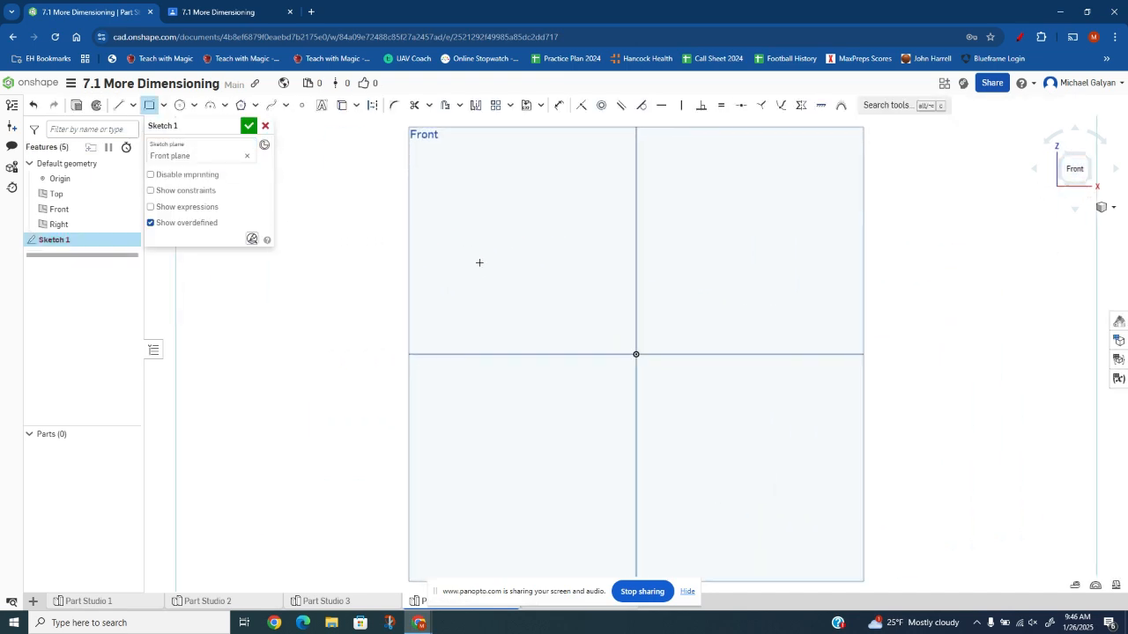
pyautogui.click(487, 205)
pyautogui.click(750, 327)
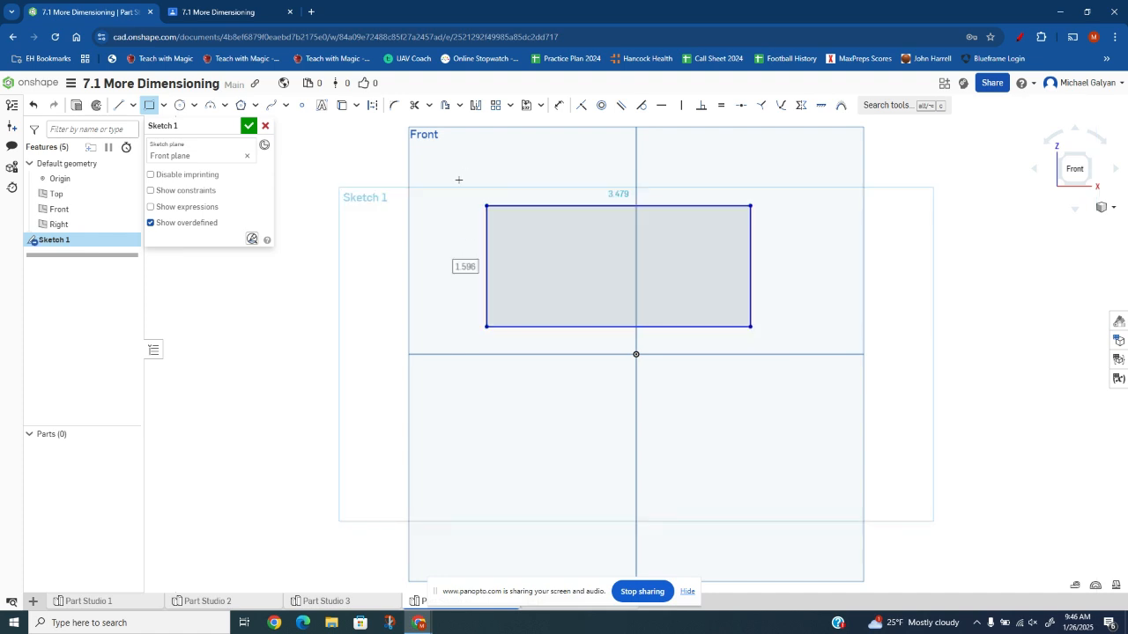
# Dimension the rectangle to 2 in wide and 1.5 in high and finish the sketch
pyautogui.press('d')
pyautogui.click(546, 205)
pyautogui.click(555, 190)
pyautogui.write('2')
pyautogui.press('Return')
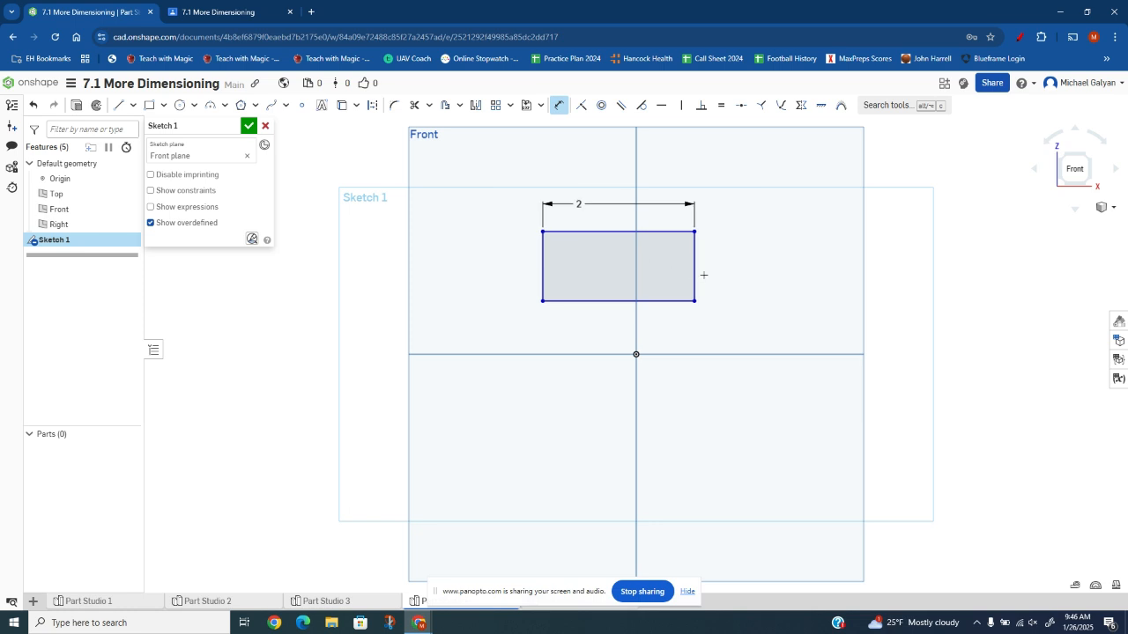
pyautogui.click(694, 273)
pyautogui.click(728, 268)
pyautogui.write('1')
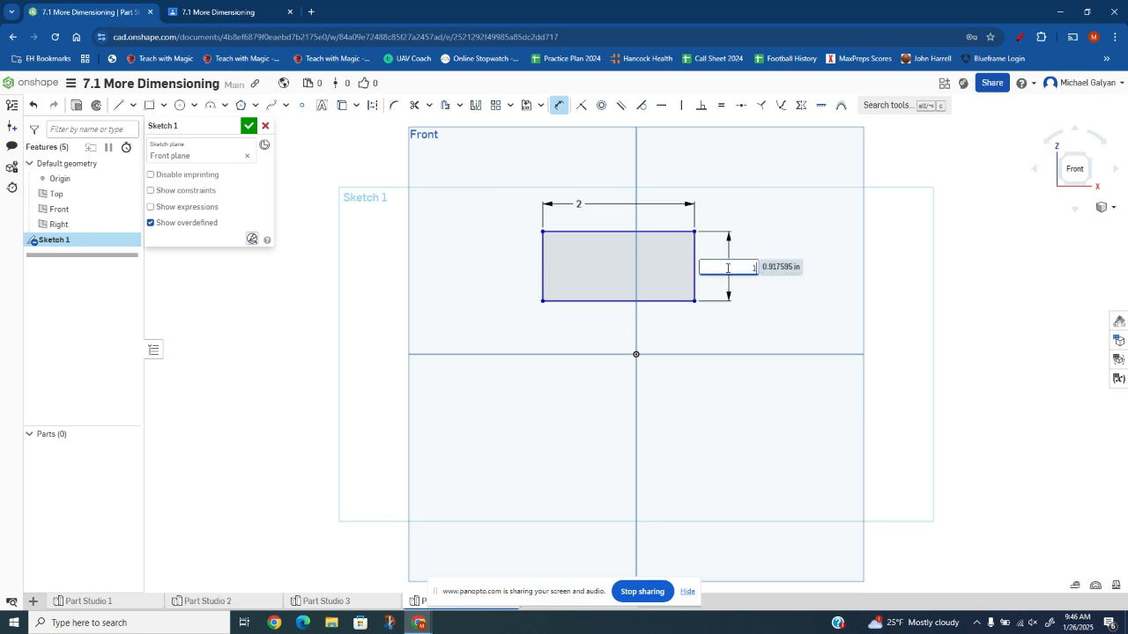
pyautogui.write('.5')
pyautogui.press('Return')
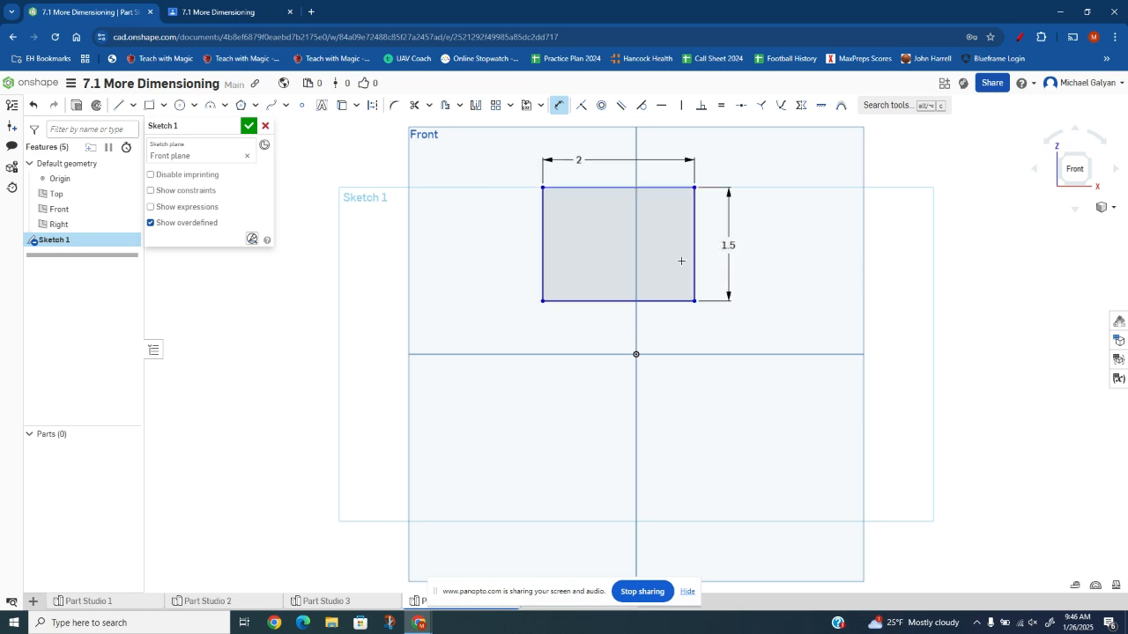
pyautogui.click(249, 126)
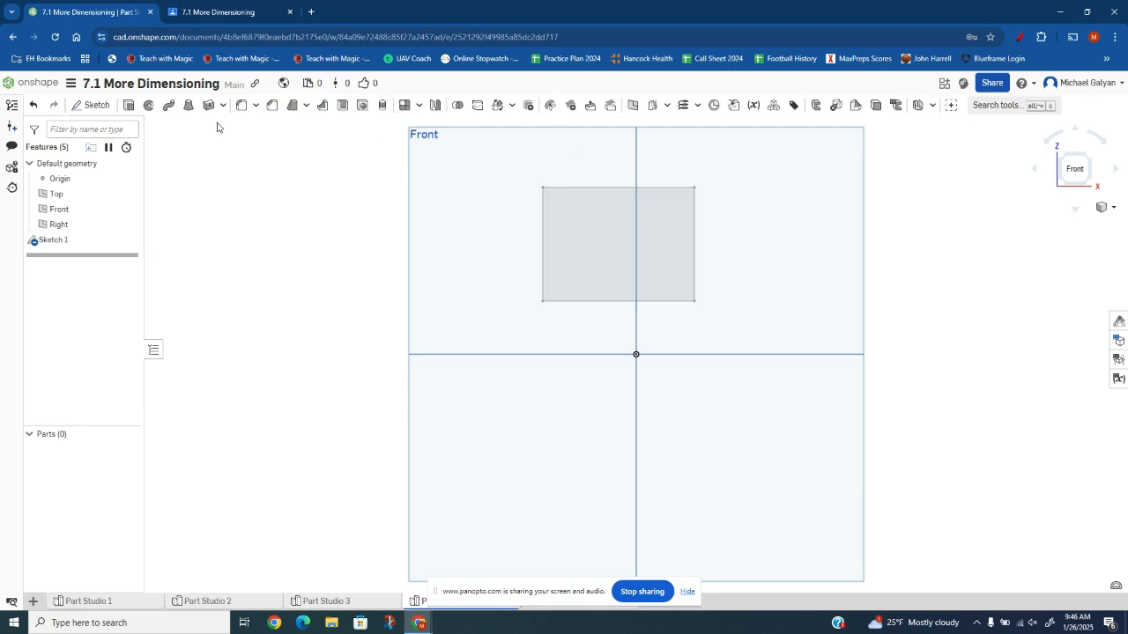
# Extrude the rectangle as a new solid with a blind depth of 0.5 in
pyautogui.click(128, 105)
pyautogui.moveTo(715, 289); pyautogui.dragTo(290, 244, button='right')
pyautogui.click(252, 224)
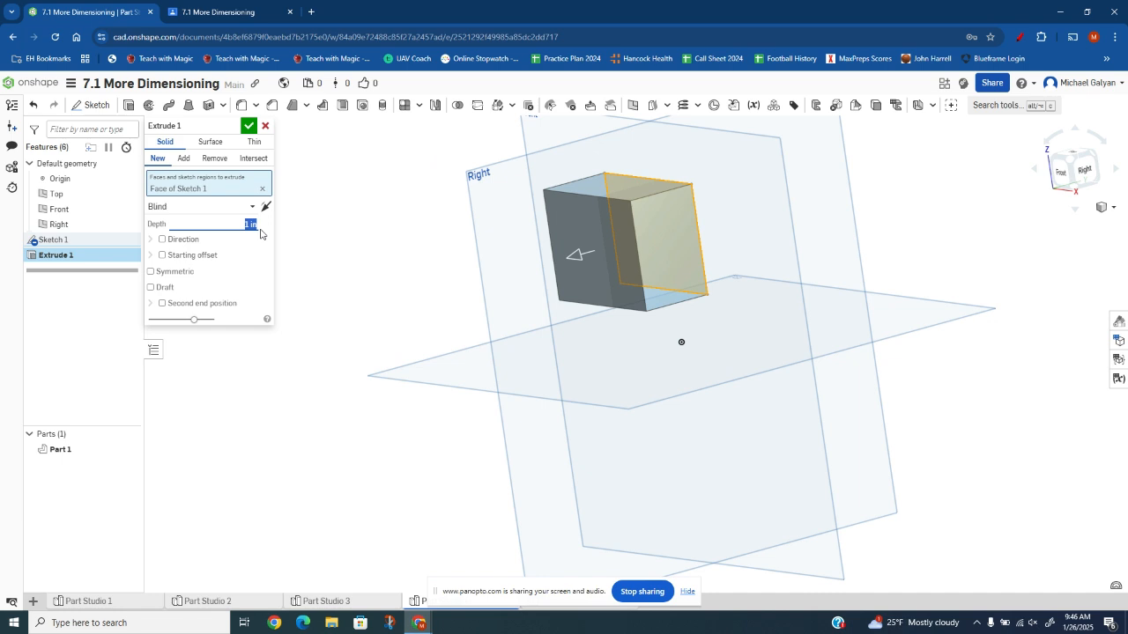
pyautogui.write('.5')
pyautogui.press('Return')
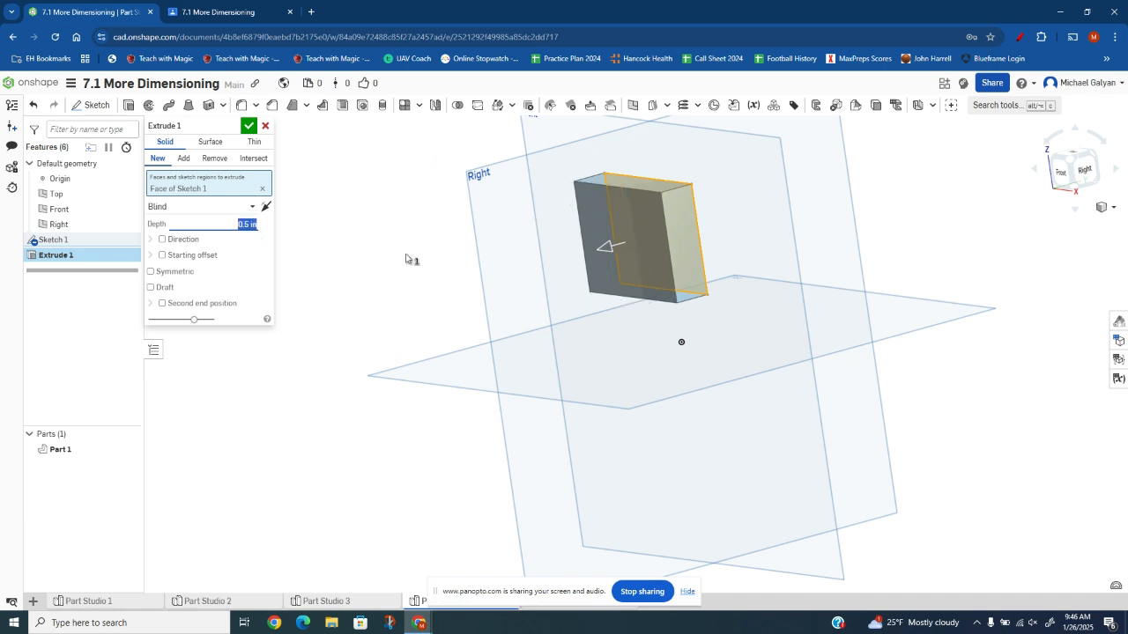
pyautogui.click(249, 126)
pyautogui.moveTo(669, 370); pyautogui.dragTo(944, 297, button='right')
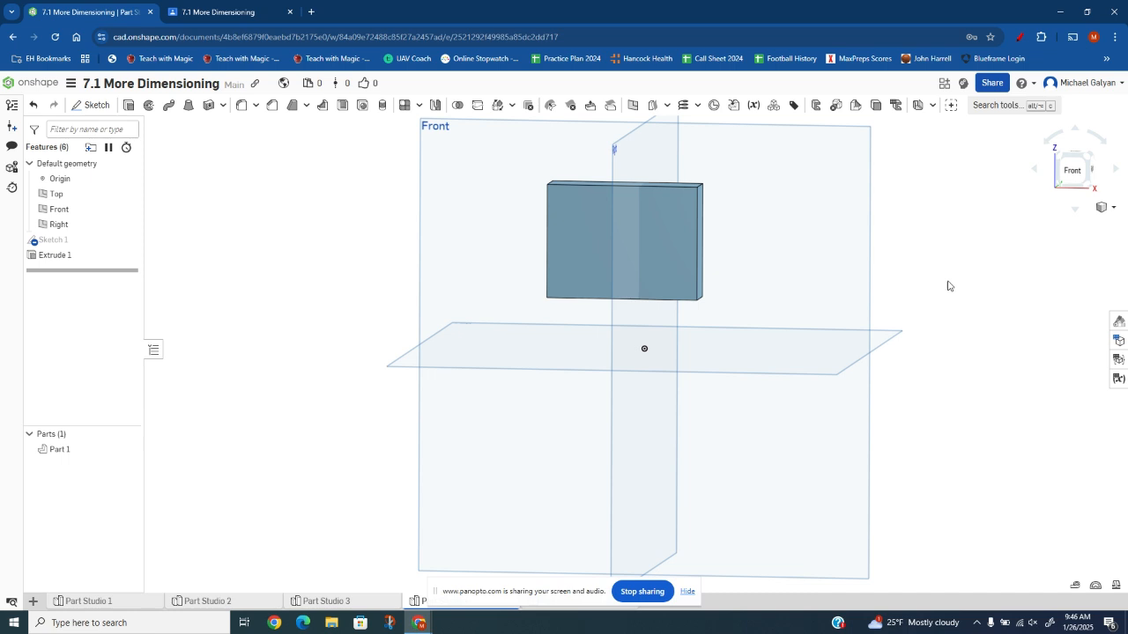
# Check problem 4's drawing, then sketch a point on the right edge and another on the upper edge of the block's front face
pyautogui.click(251, 11)
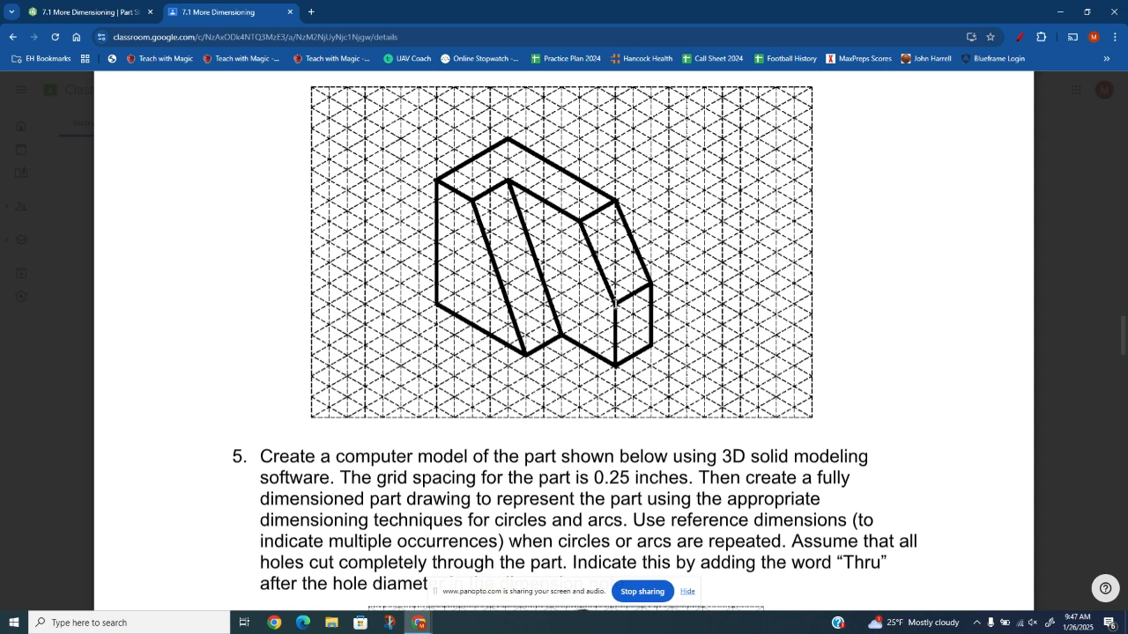
pyautogui.click(103, 12)
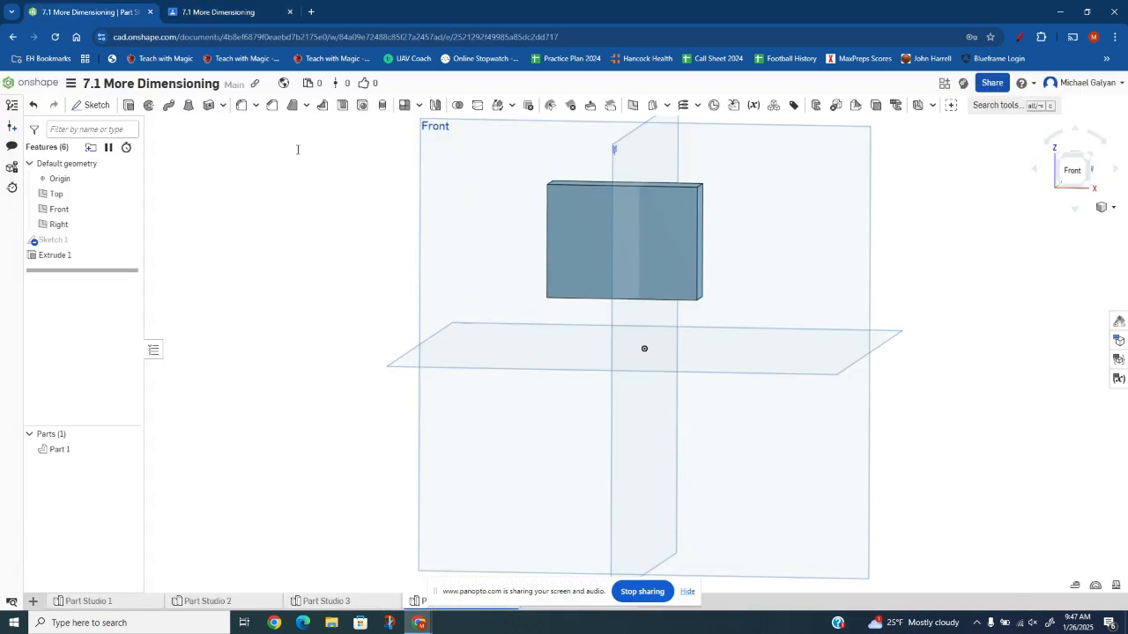
pyautogui.hotkey('shift', '1')
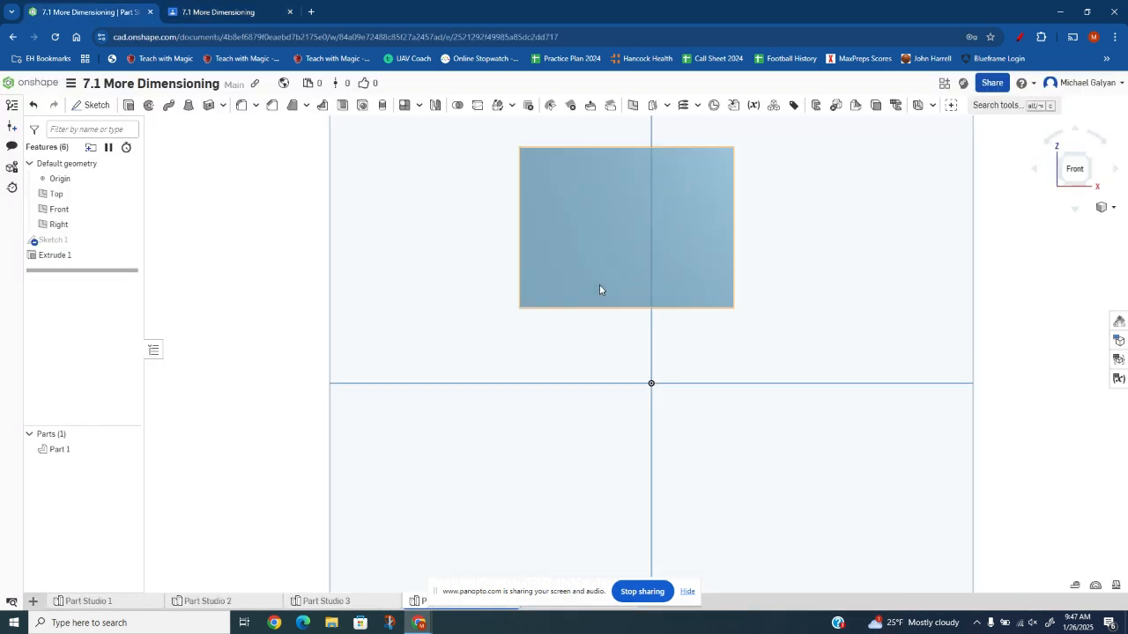
pyautogui.click(90, 105)
pyautogui.click(631, 226)
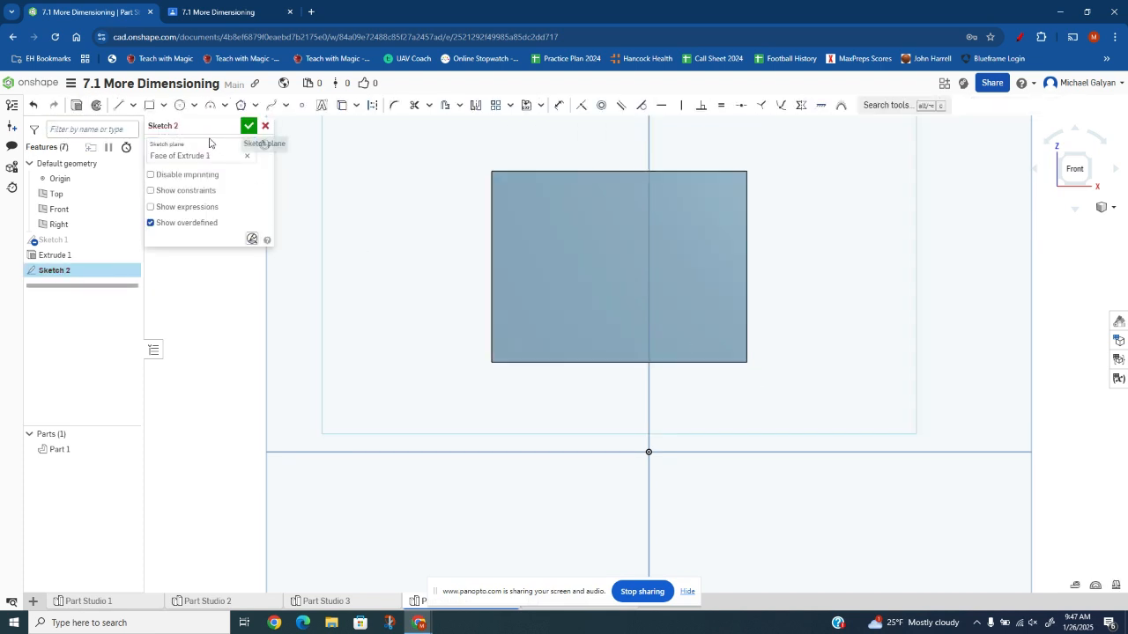
pyautogui.click(303, 105)
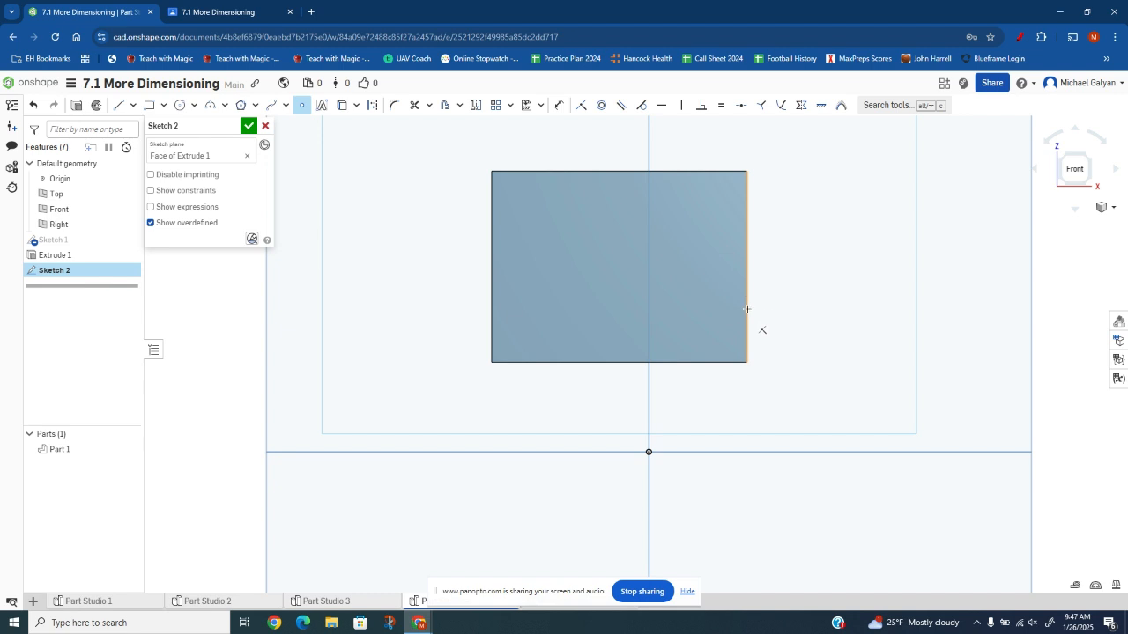
pyautogui.click(746, 276)
pyautogui.click(666, 170)
# Dimension the right-edge point to 0.75 in above the block's lower edge
pyautogui.click(558, 105)
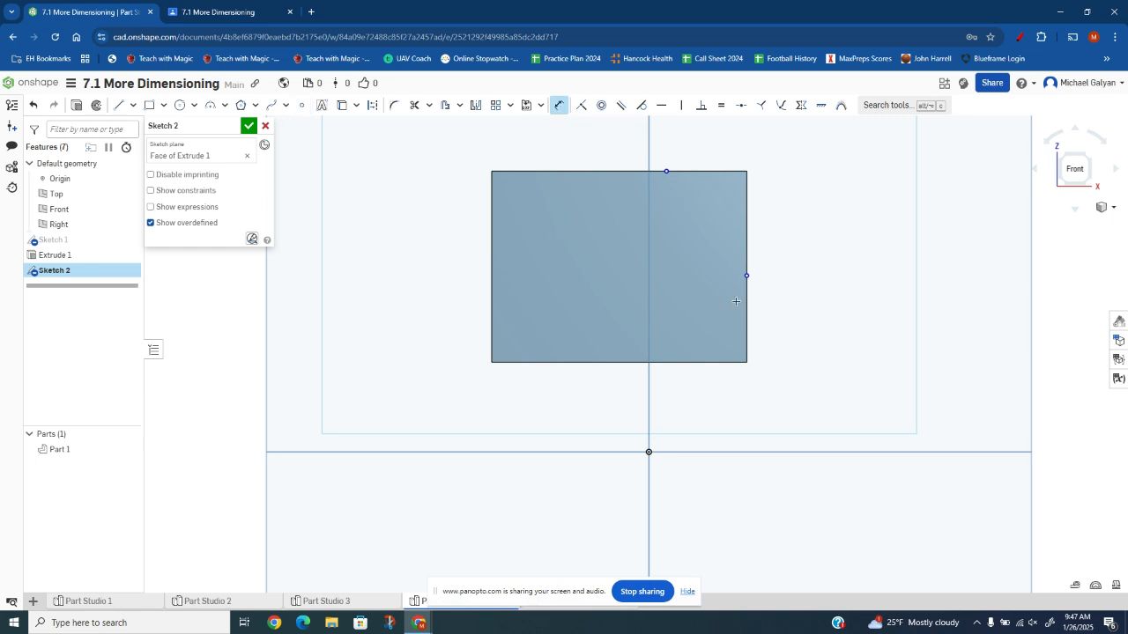
pyautogui.click(748, 276)
pyautogui.click(736, 362)
pyautogui.click(795, 326)
pyautogui.press('BackSpace')
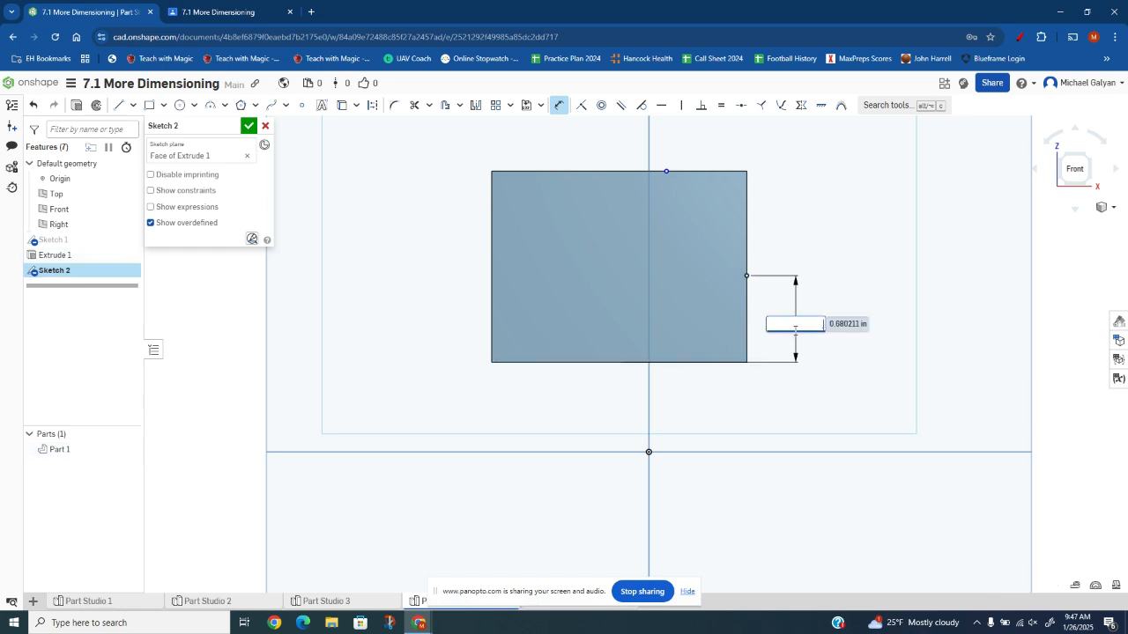
pyautogui.write('.75')
pyautogui.press('Return')
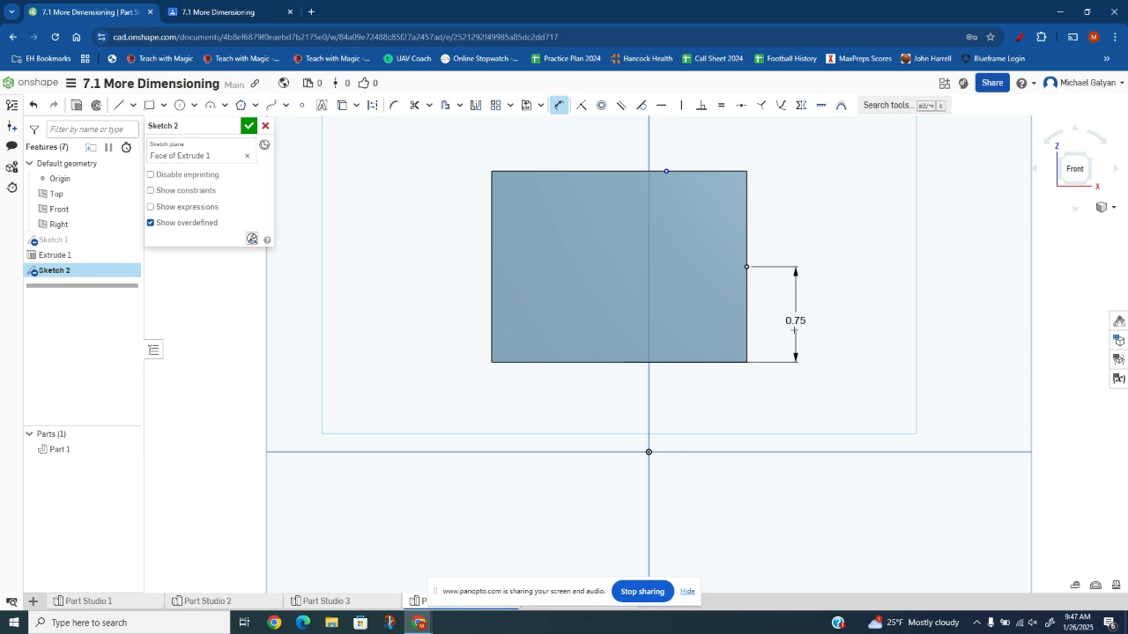
# Consult problem 4's drawing and dimension the upper-edge point to 1.5 in from the block's left edge
pyautogui.click(238, 20)
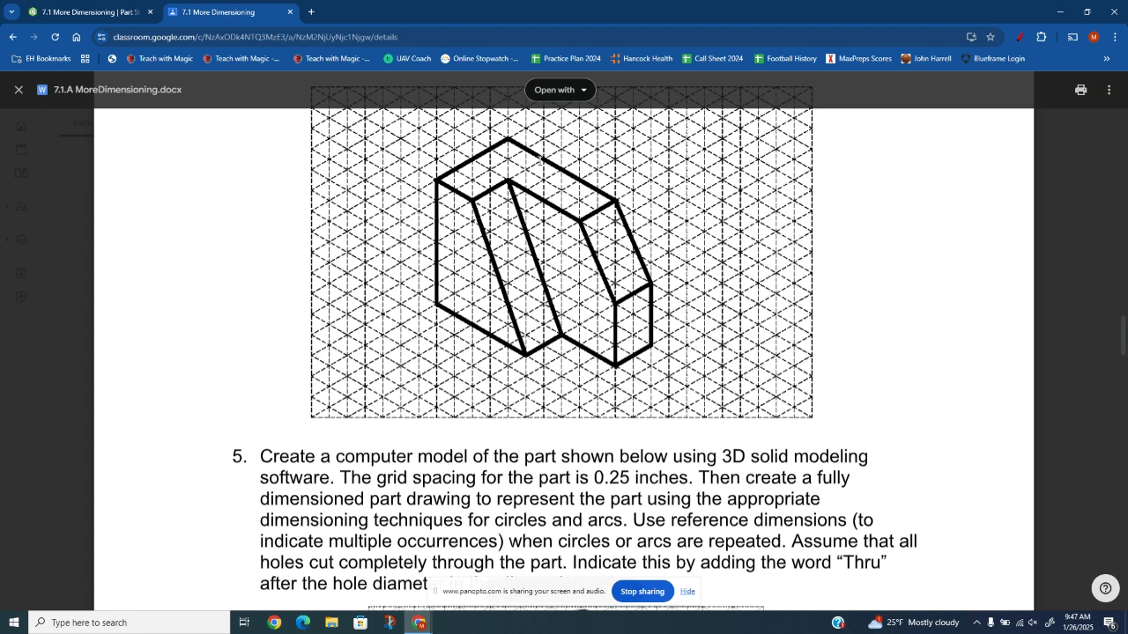
pyautogui.click(110, 11)
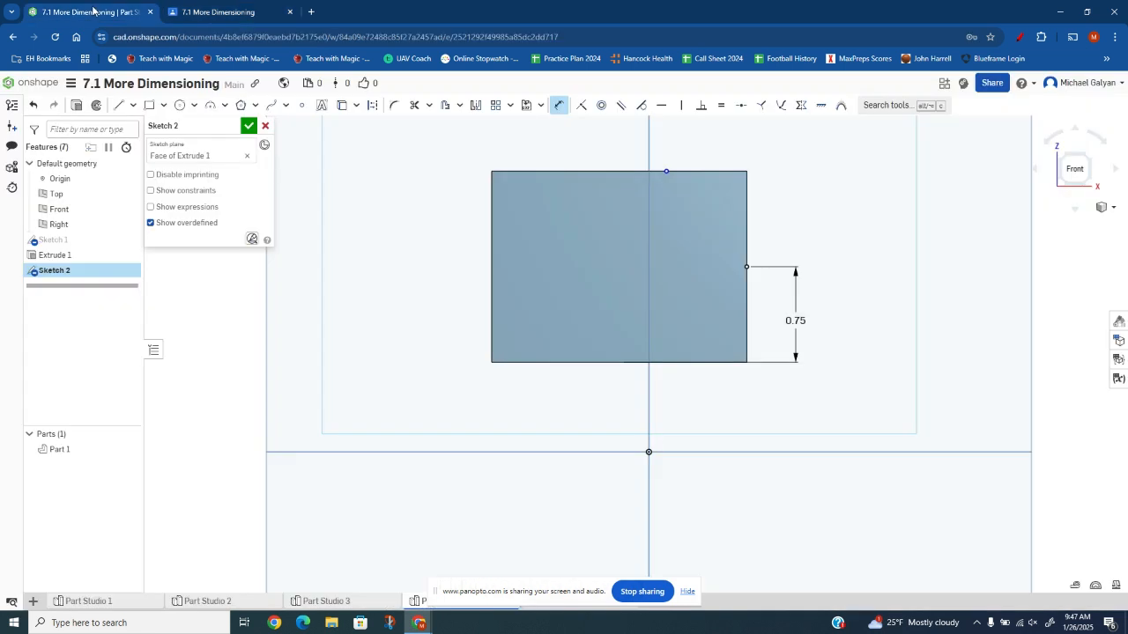
pyautogui.click(493, 181)
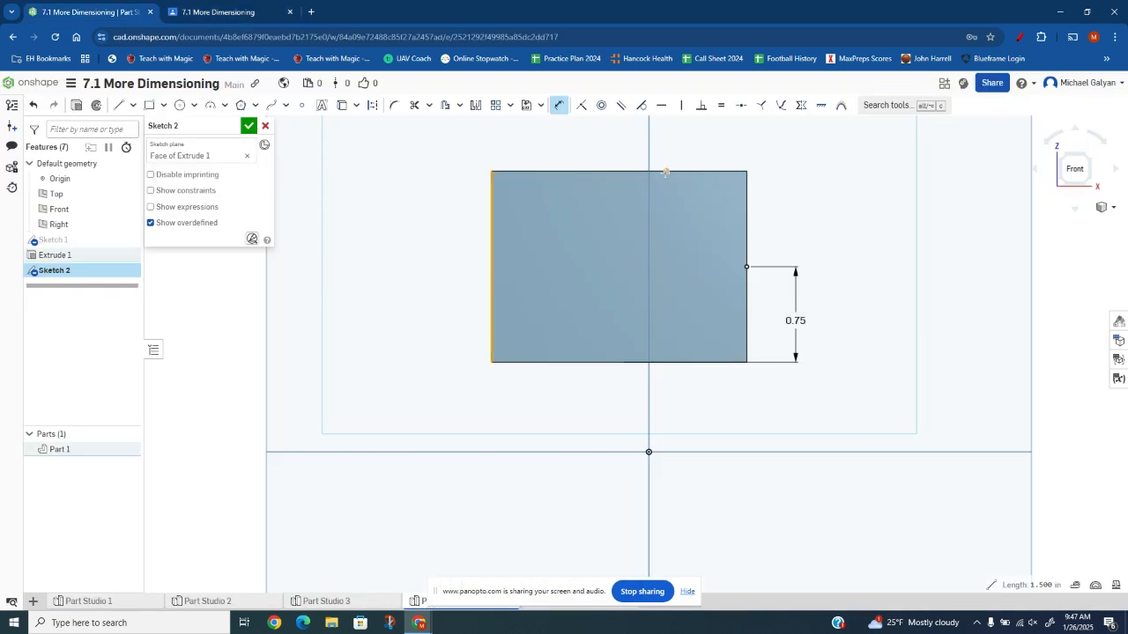
pyautogui.click(598, 144)
pyautogui.write('1.5')
pyautogui.press('Return')
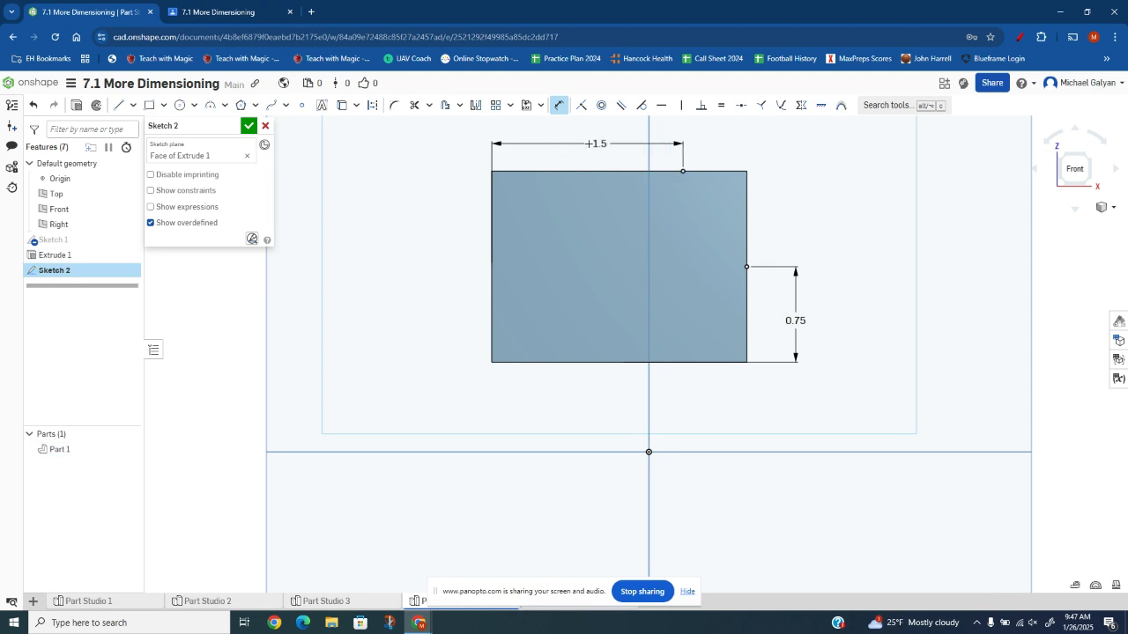
# Connect the two points and the block's upper-right corner with lines into a closed triangle
pyautogui.click(118, 105)
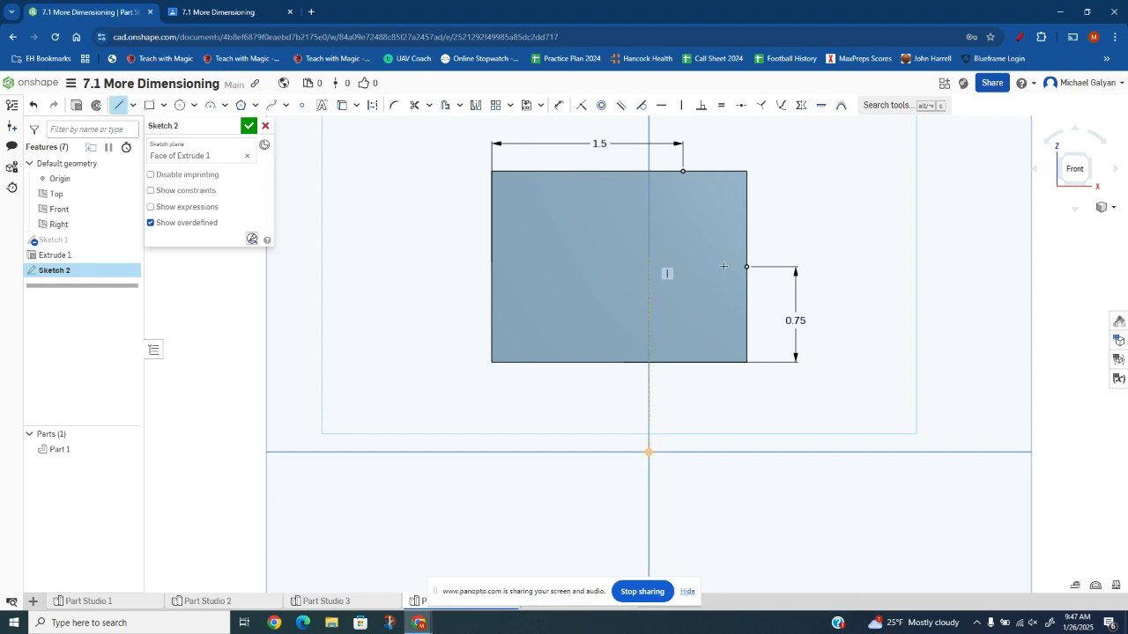
pyautogui.click(682, 170)
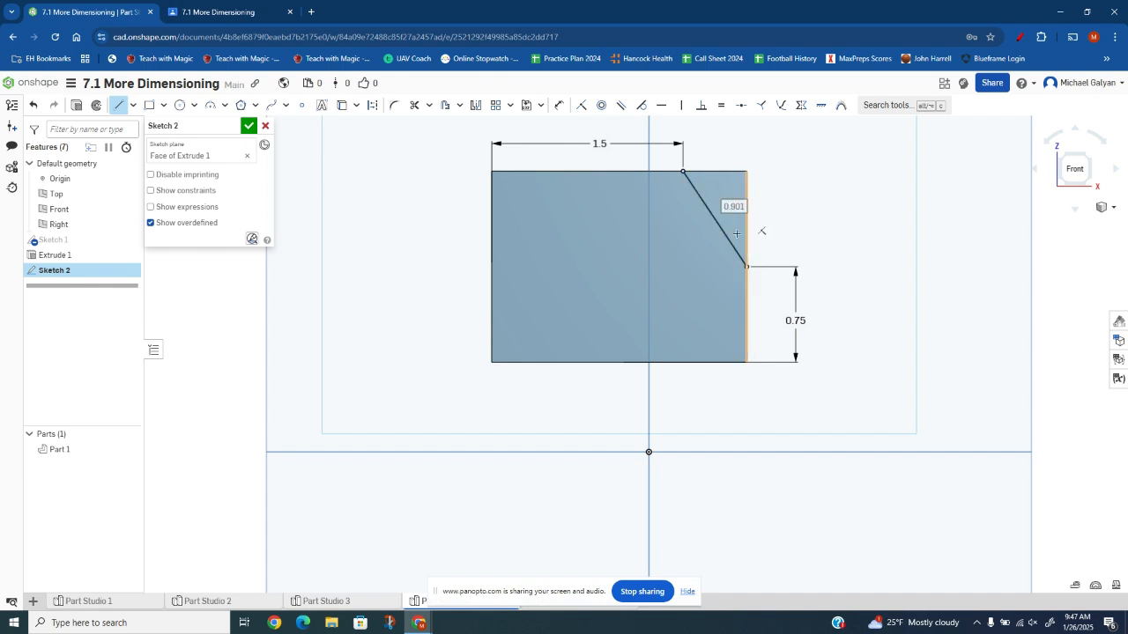
pyautogui.click(746, 267)
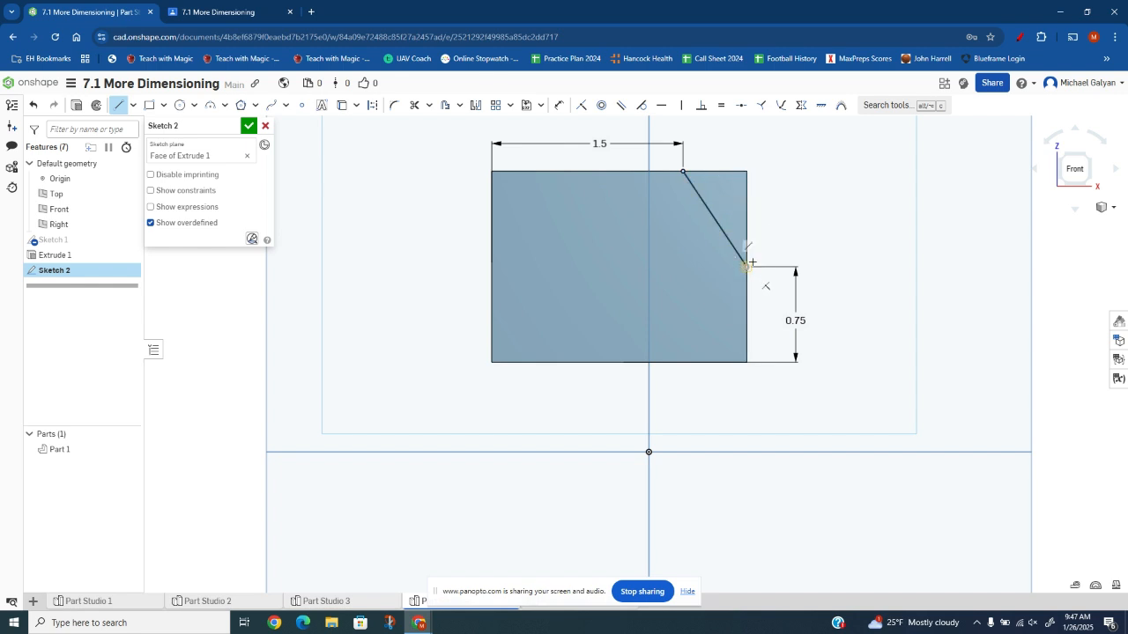
pyautogui.click(746, 172)
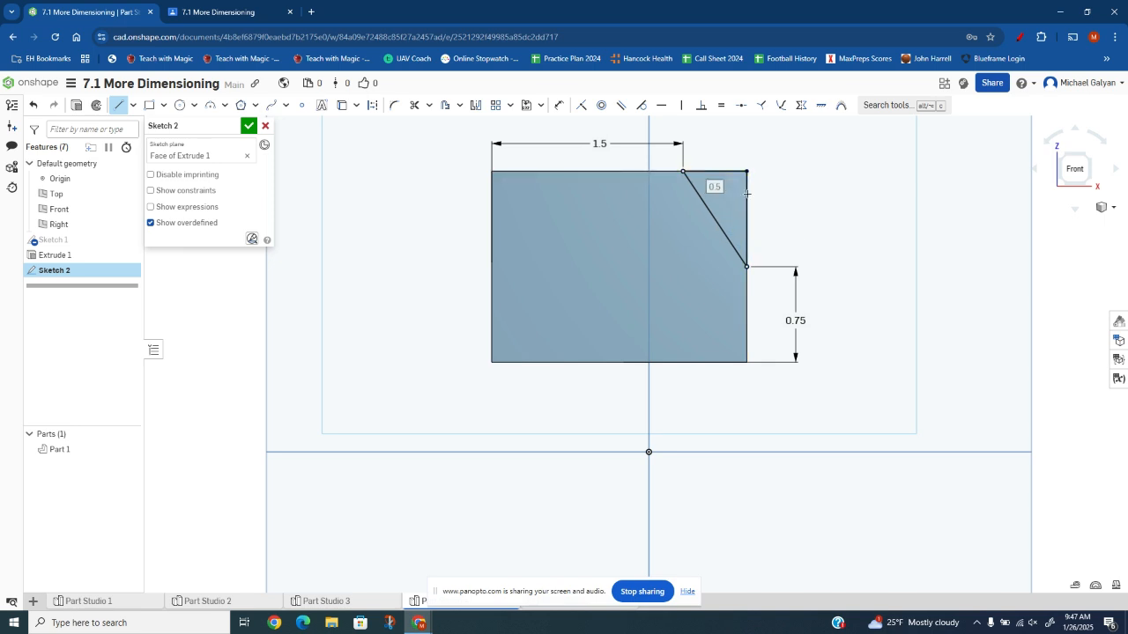
pyautogui.scroll(4, 745, 208)
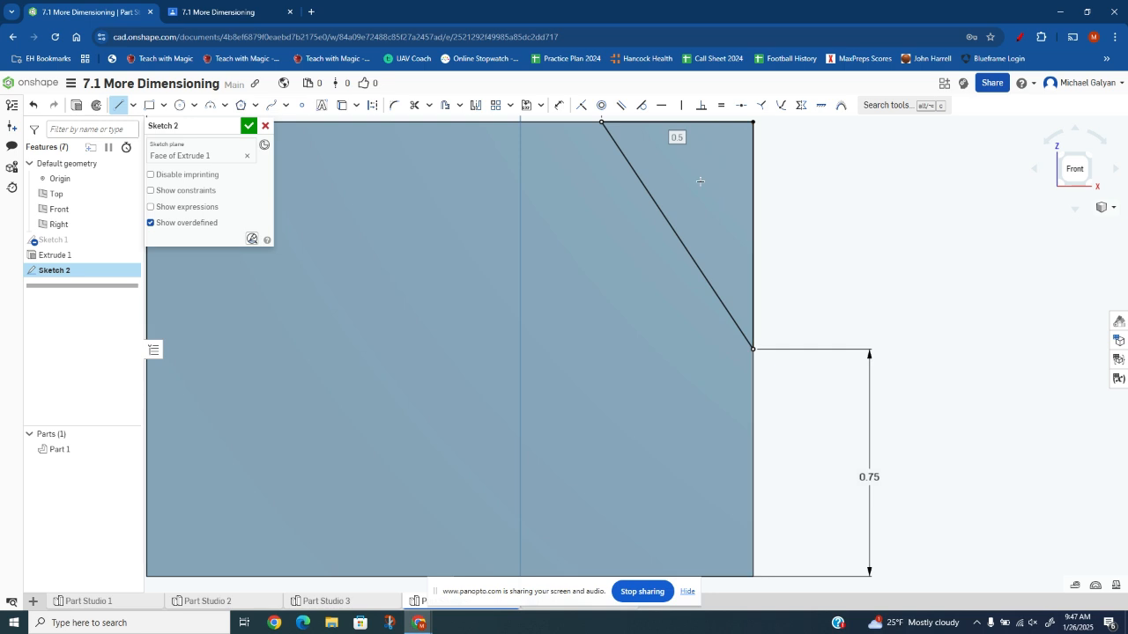
# Finish the triangle sketch and cut the triangular corner off the block with a 1 in deep Extrude set to Remove
pyautogui.scroll(-2, 705, 199)
pyautogui.scroll(-2, 704, 203)
pyautogui.moveTo(780, 211); pyautogui.dragTo(733, 238, button='right')
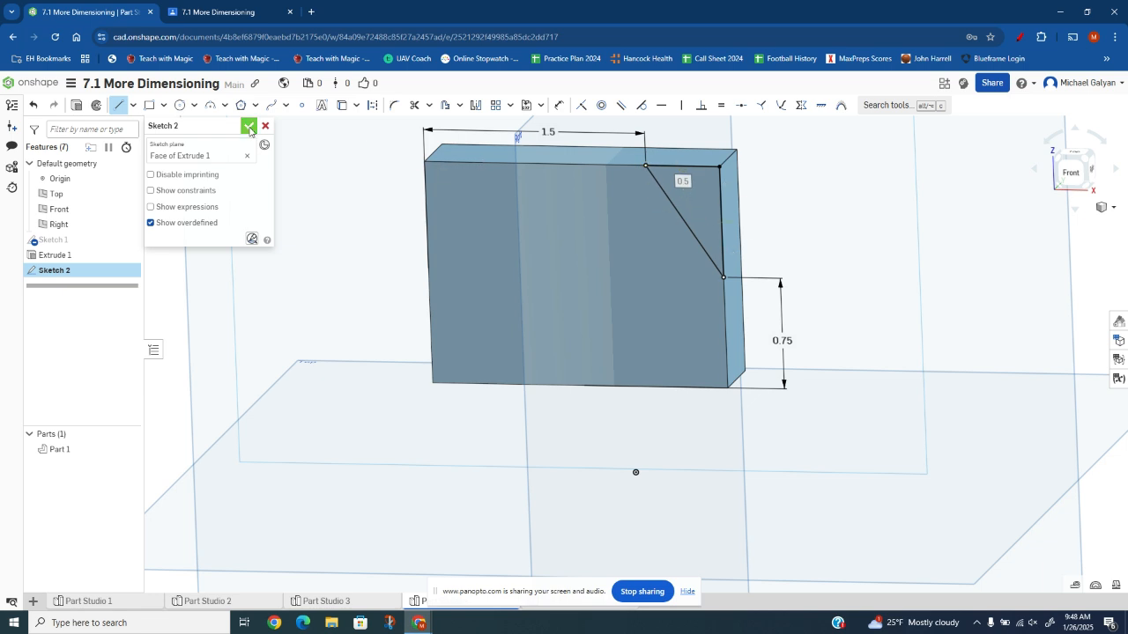
pyautogui.click(249, 125)
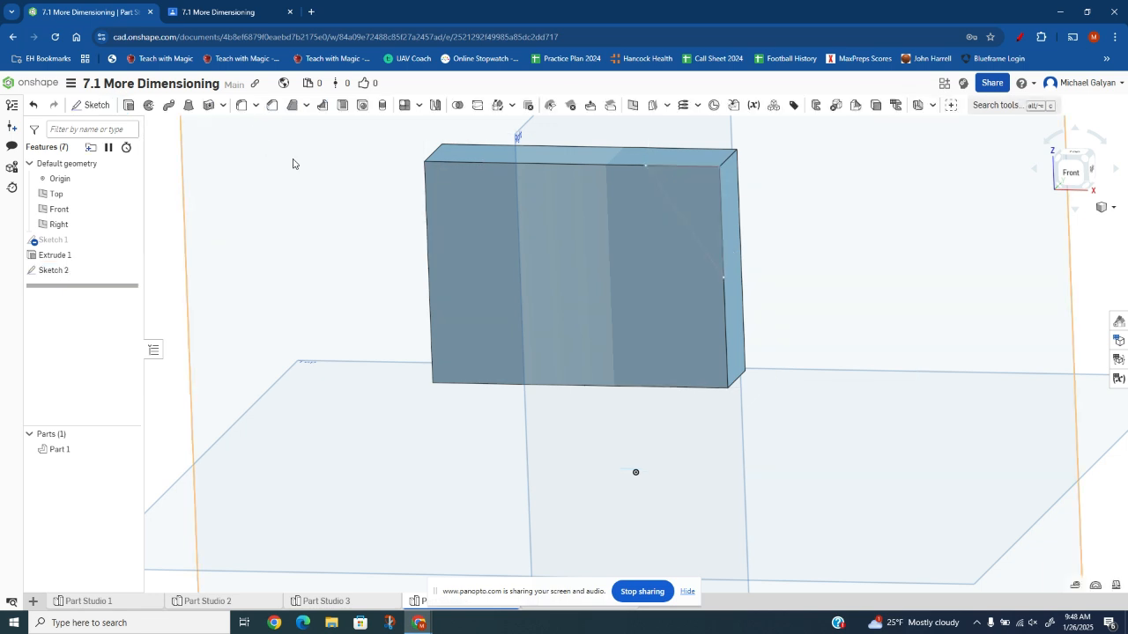
pyautogui.click(128, 105)
pyautogui.click(214, 158)
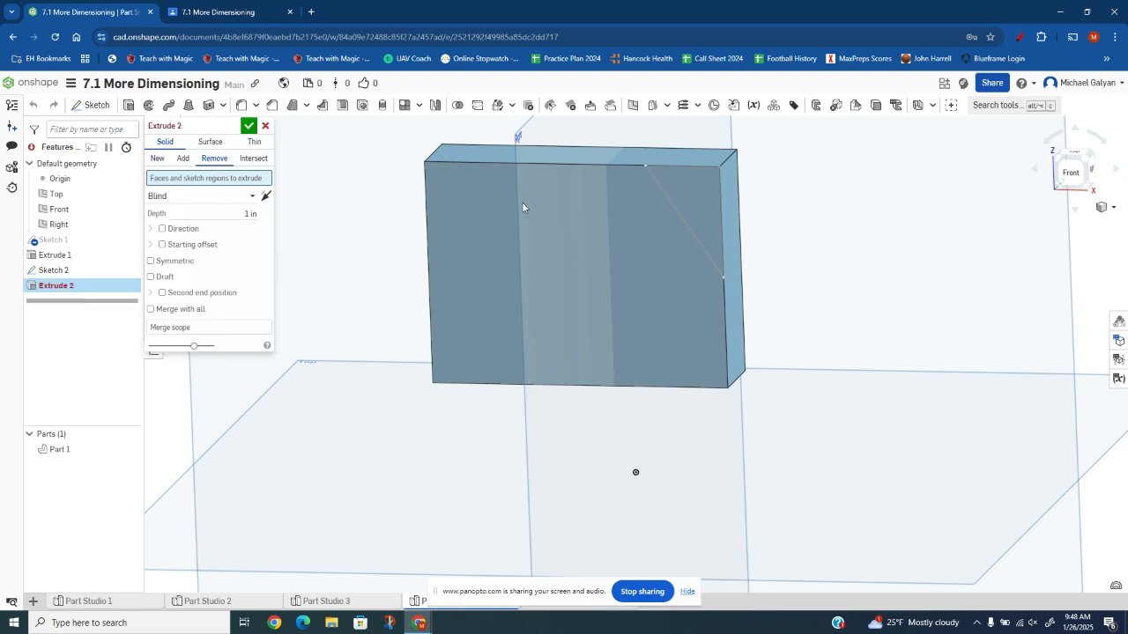
pyautogui.click(699, 208)
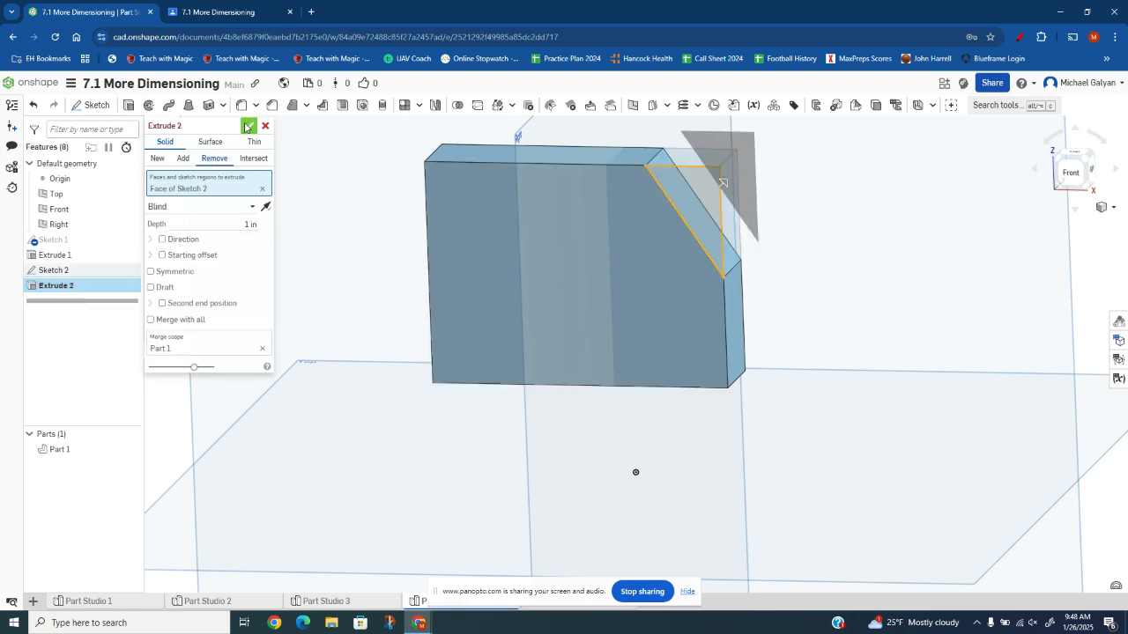
pyautogui.click(249, 125)
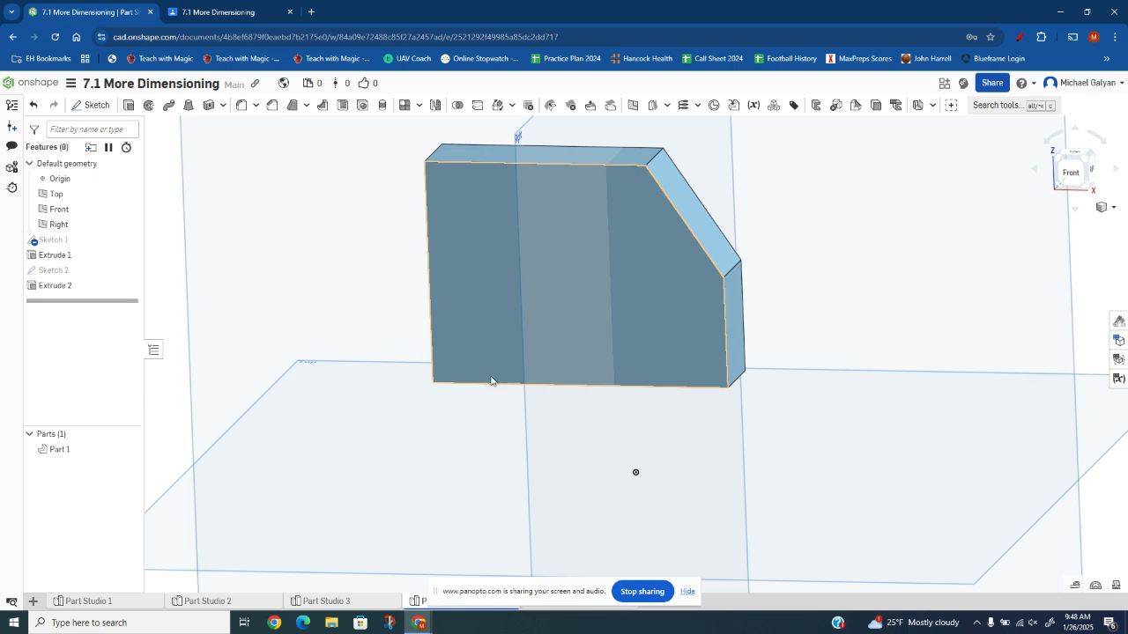
# Check problem 4's drawing, then start a sketch on the block's front face with one point on its upper edge and one on its lower edge
pyautogui.click(220, 12)
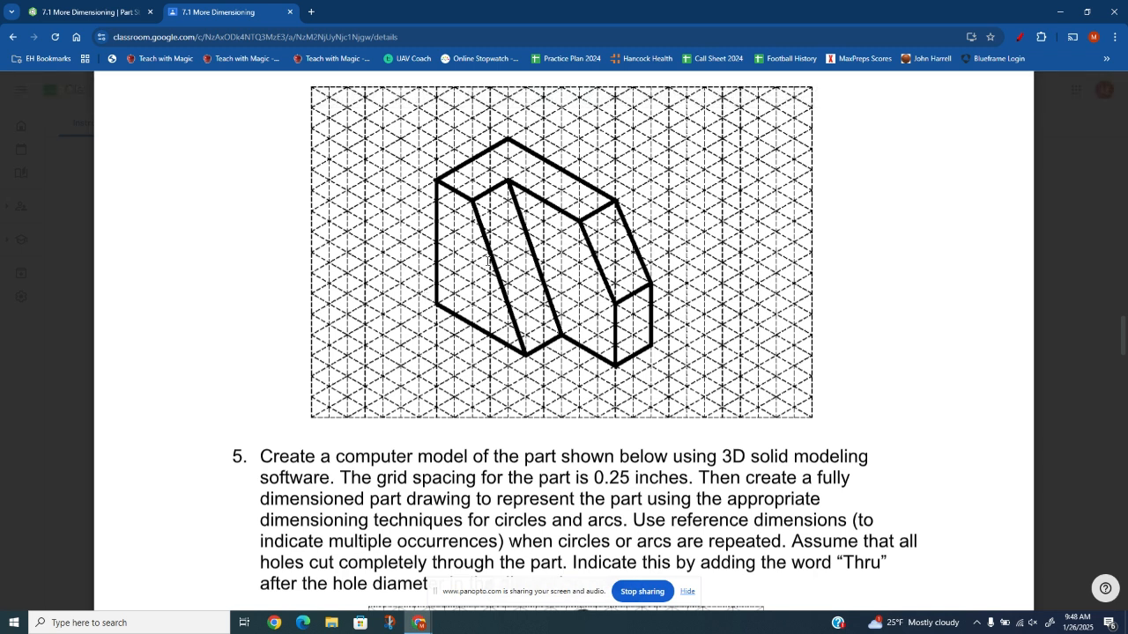
pyautogui.click(108, 15)
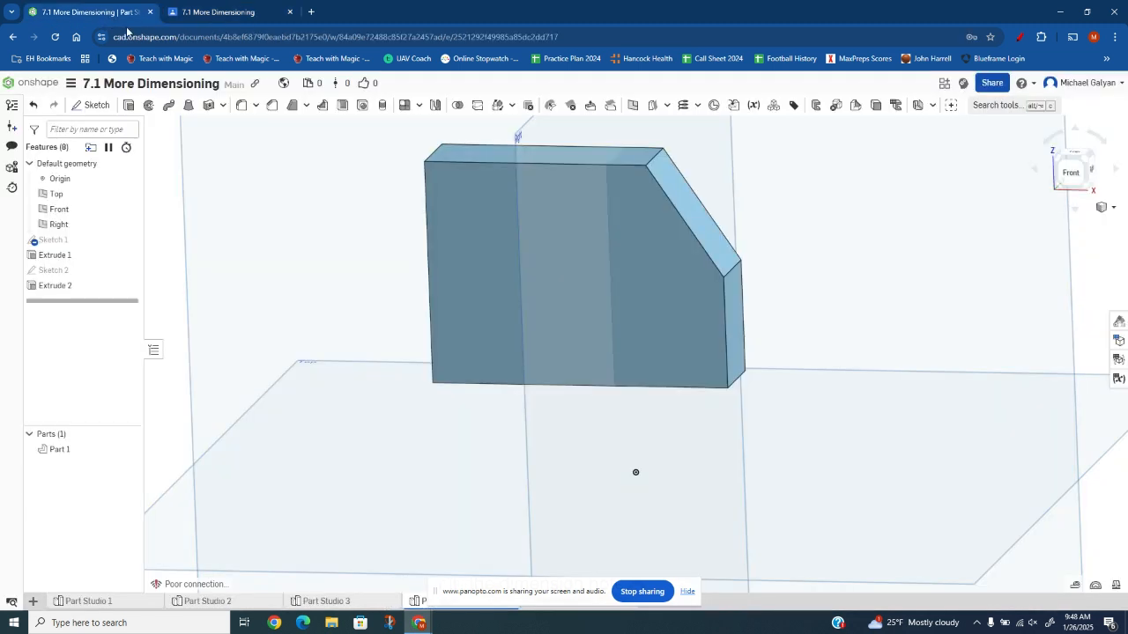
pyautogui.click(1069, 169)
pyautogui.click(91, 105)
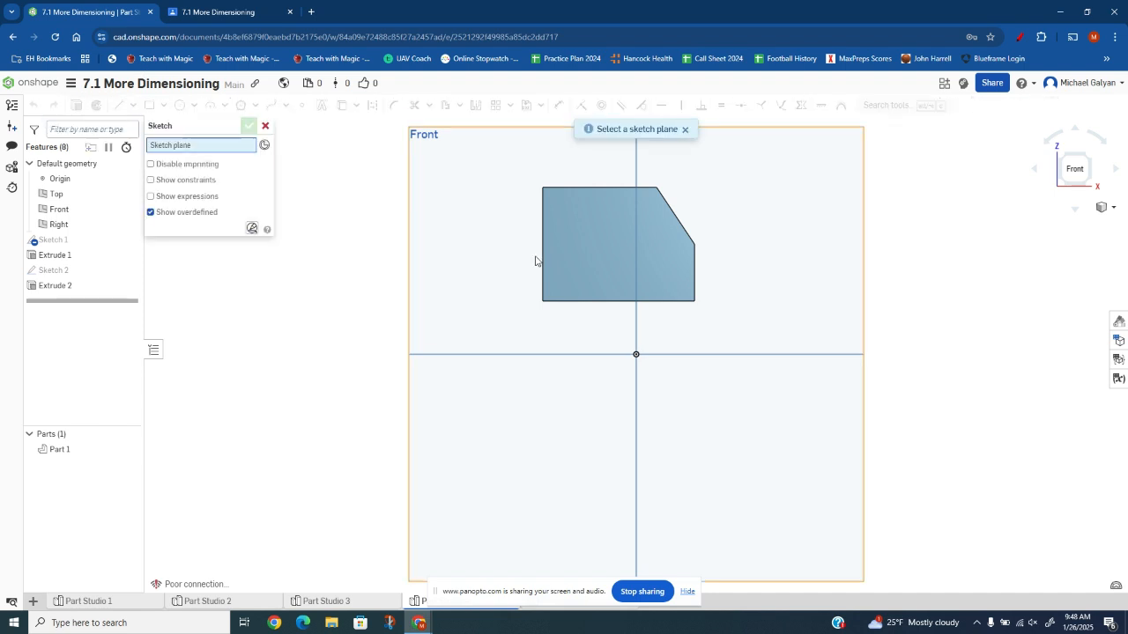
pyautogui.click(577, 257)
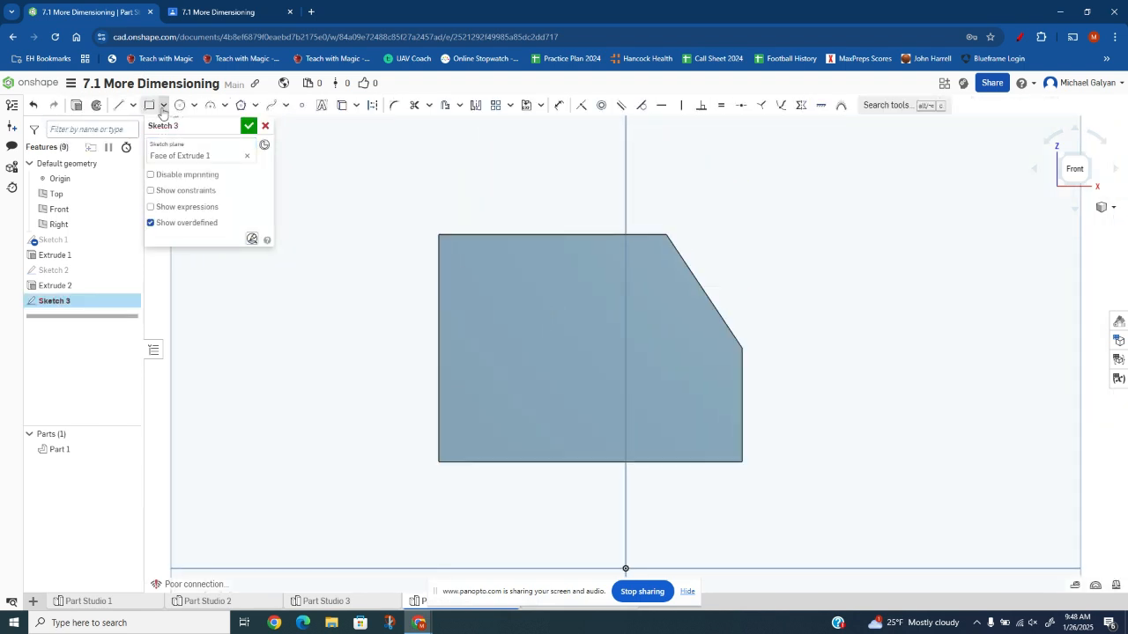
pyautogui.click(302, 104)
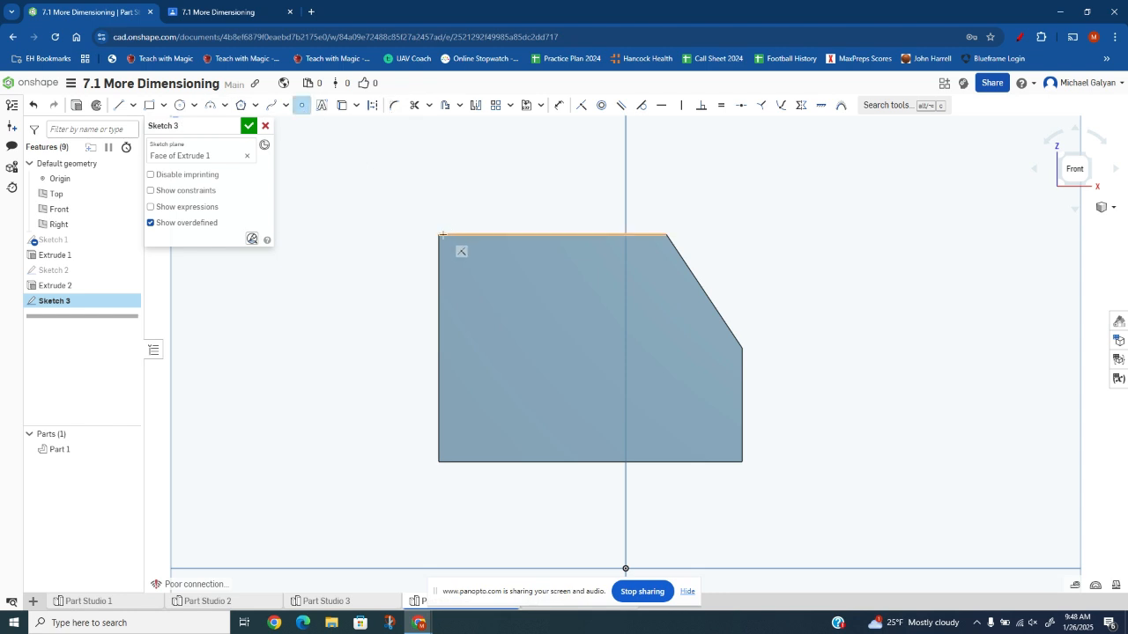
pyautogui.click(515, 234)
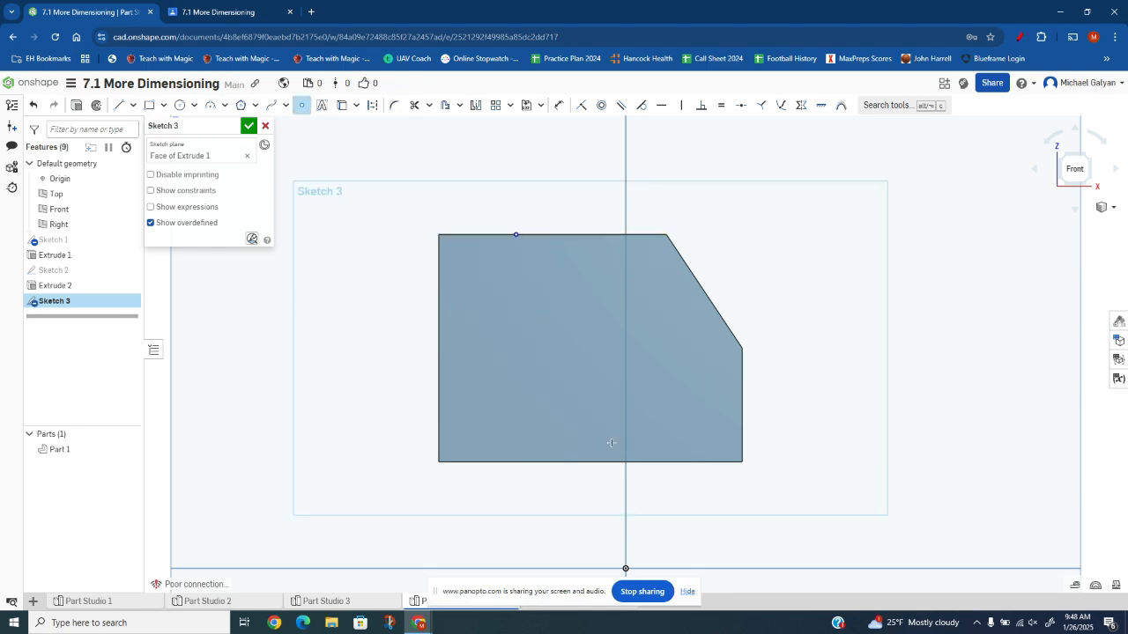
pyautogui.click(574, 462)
# Consult problem 4's drawing and dimension the upper-edge point to 0.5 in from the block's upper-left corner
pyautogui.click(219, 12)
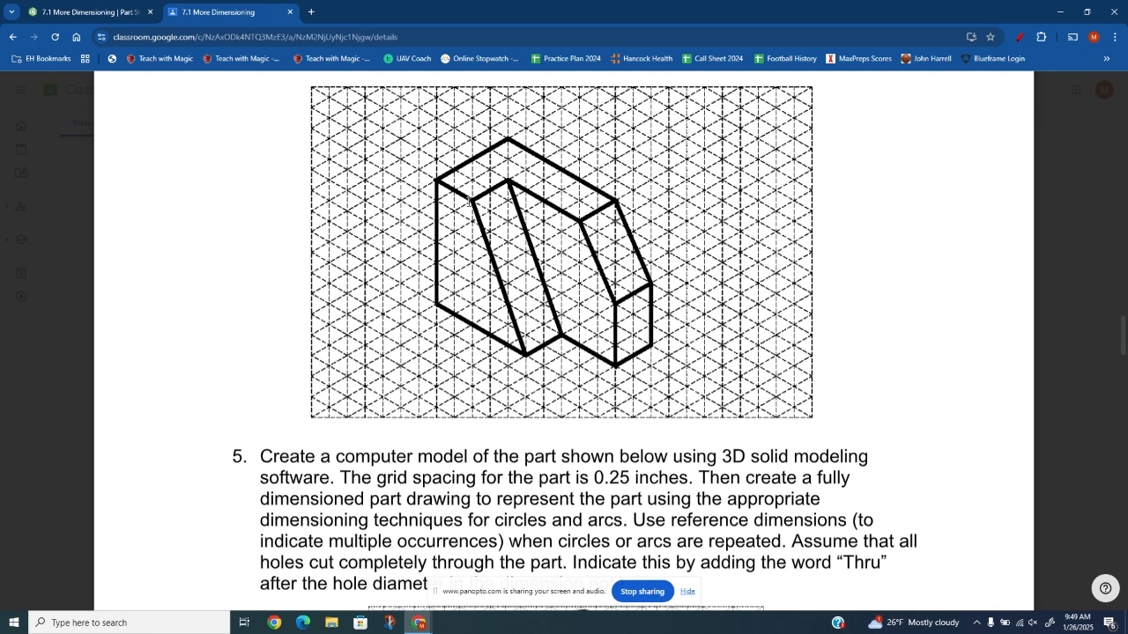
pyautogui.click(87, 11)
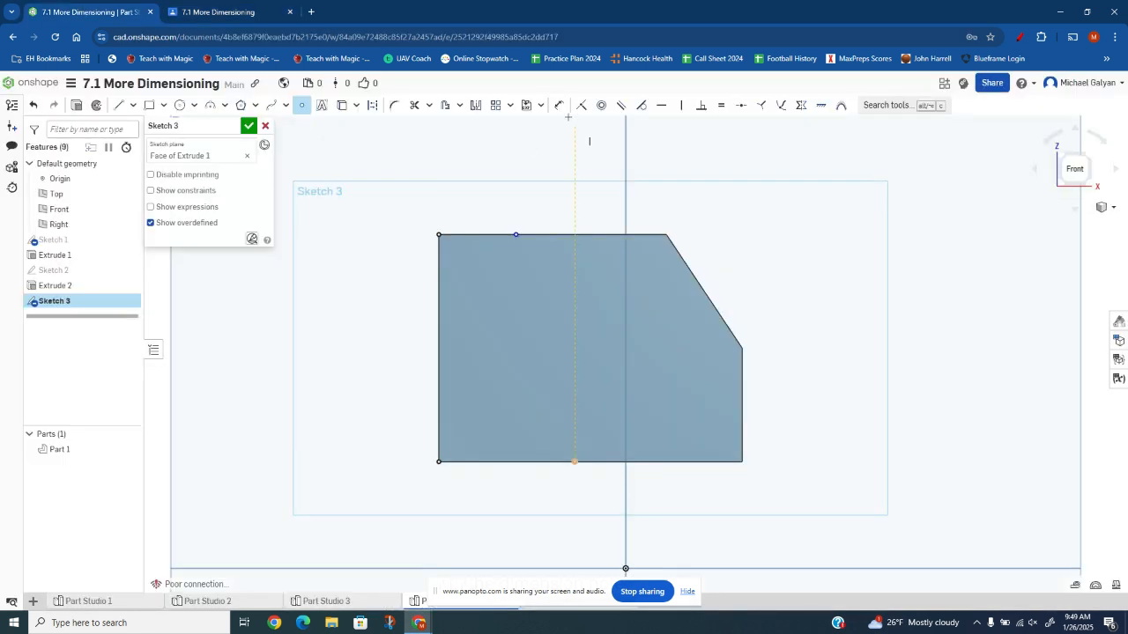
pyautogui.click(559, 105)
pyautogui.click(515, 234)
pyautogui.click(438, 234)
pyautogui.click(474, 214)
pyautogui.press('BackSpace')
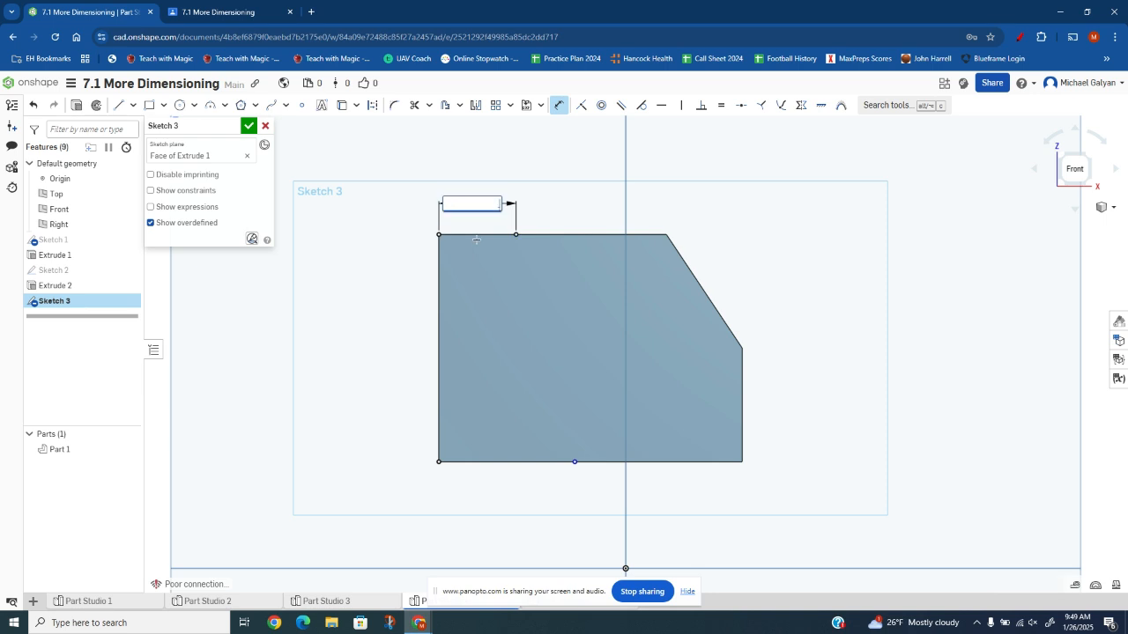
pyautogui.write('.5')
pyautogui.press('Return')
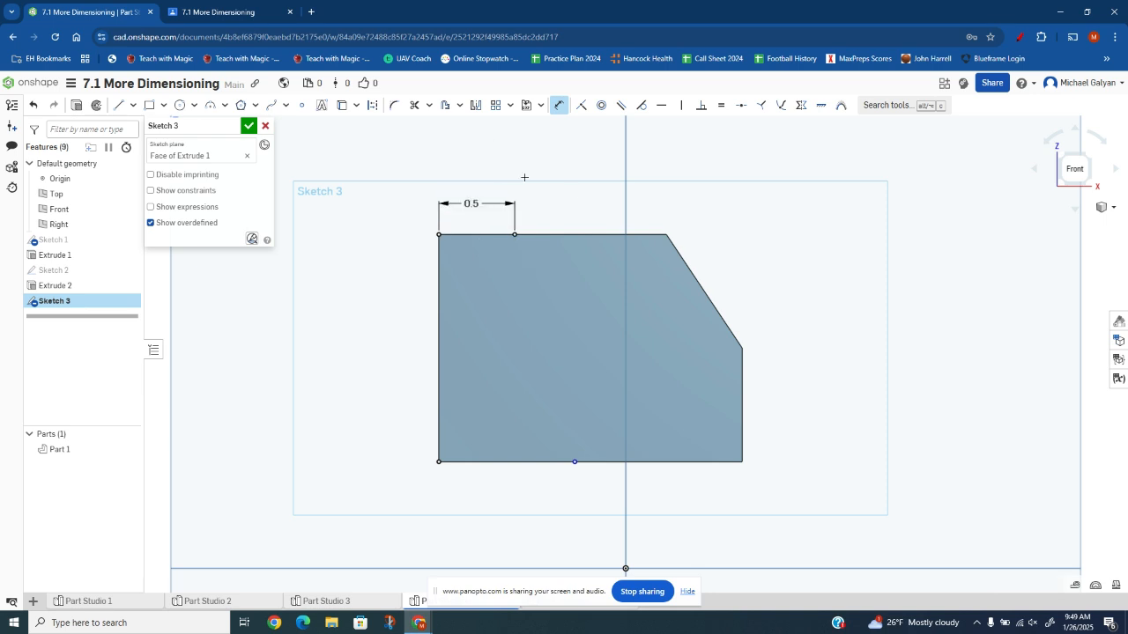
# Check problem 4's drawing again and dimension the lower-edge point to 1.25 in from the block's lower-left corner
pyautogui.click(234, 16)
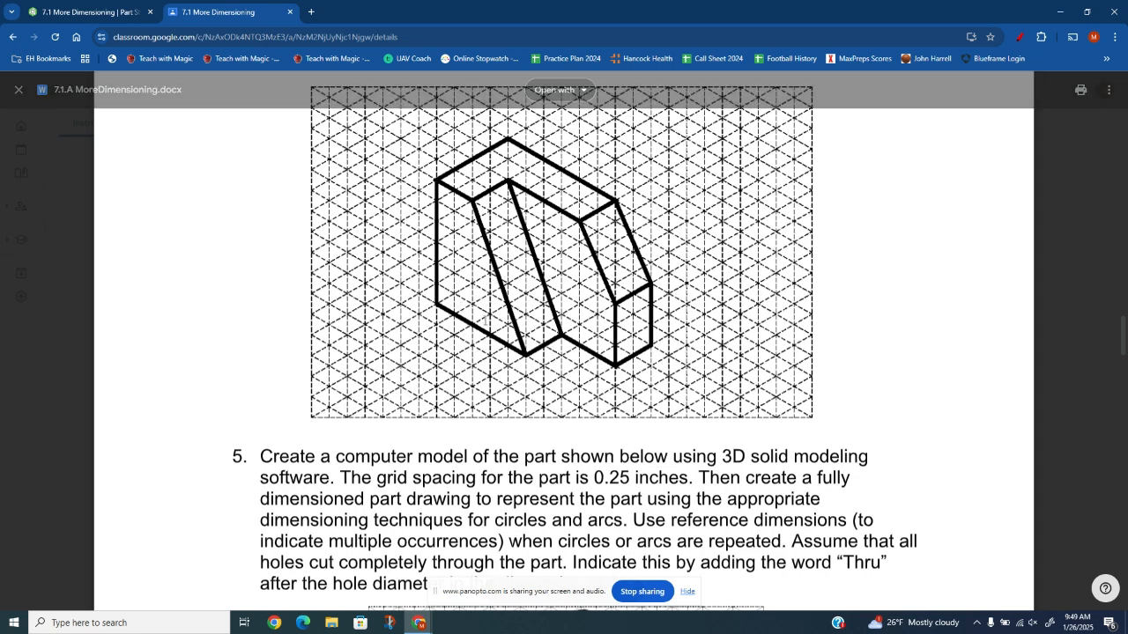
pyautogui.click(119, 11)
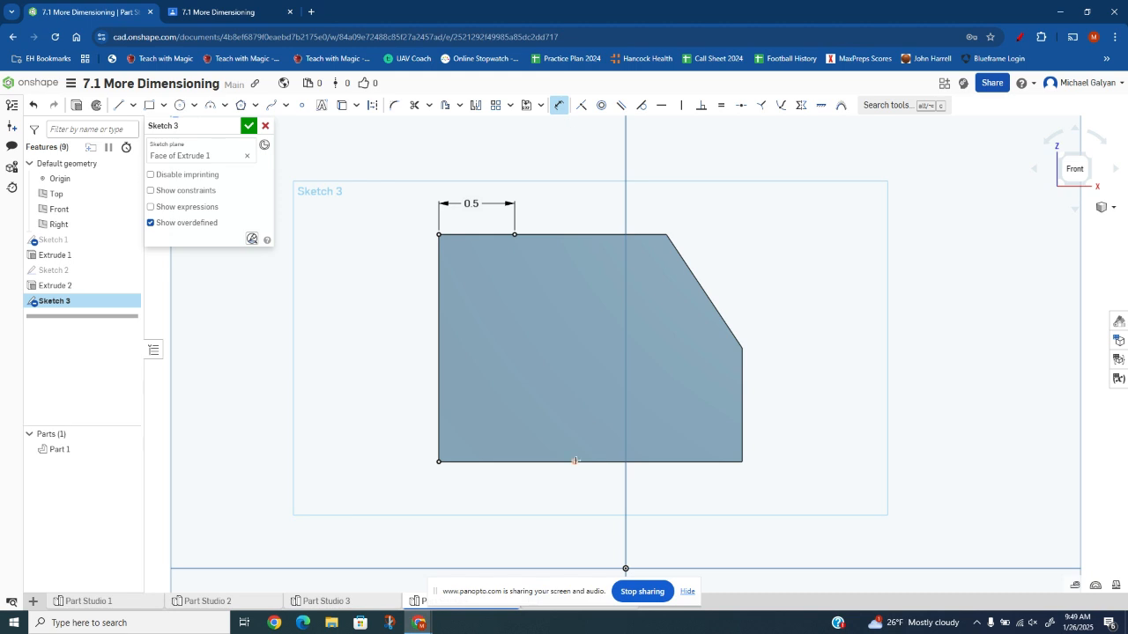
pyautogui.click(574, 460)
pyautogui.click(491, 484)
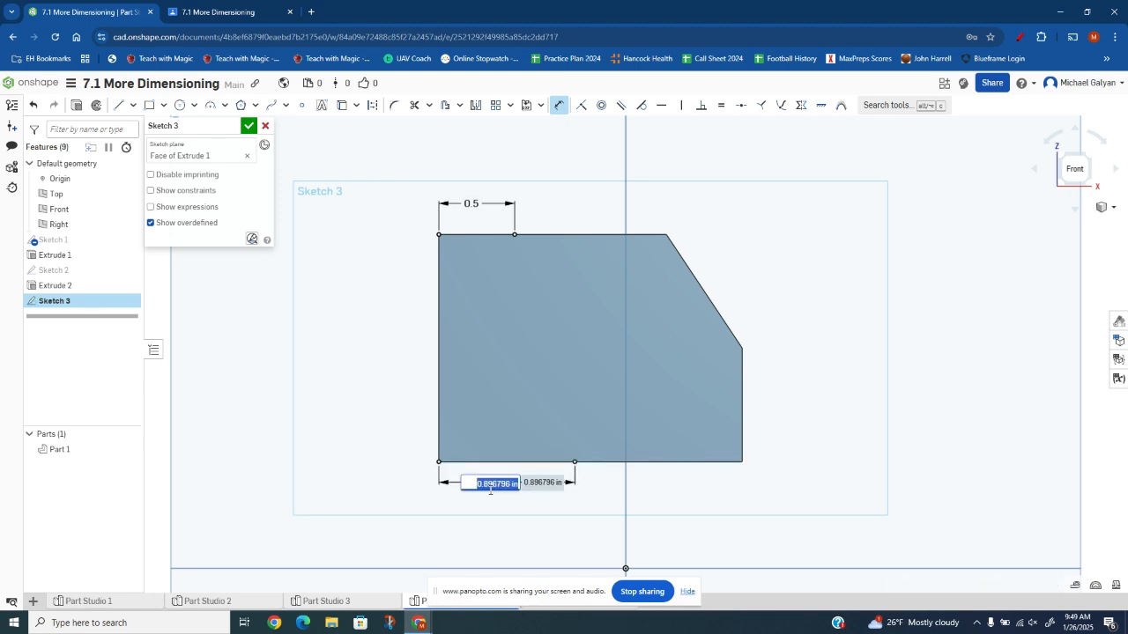
pyautogui.write('1.25')
pyautogui.press('Return')
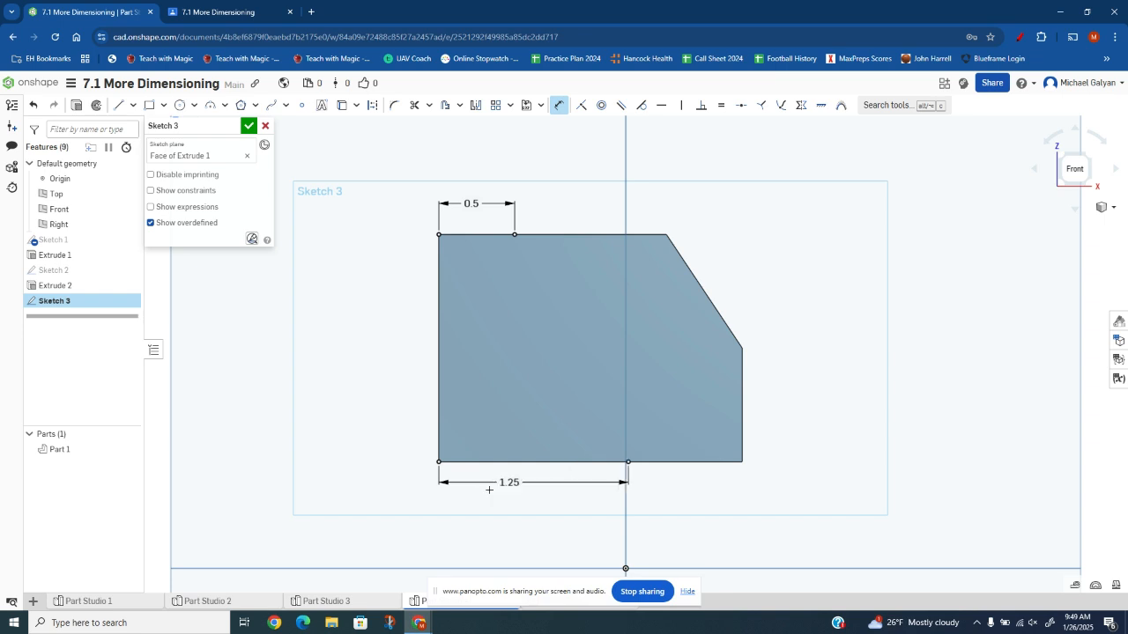
# Connect the two points and the face's two left corners with lines into a closed four-sided profile
pyautogui.click(119, 105)
pyautogui.click(438, 236)
pyautogui.click(518, 251)
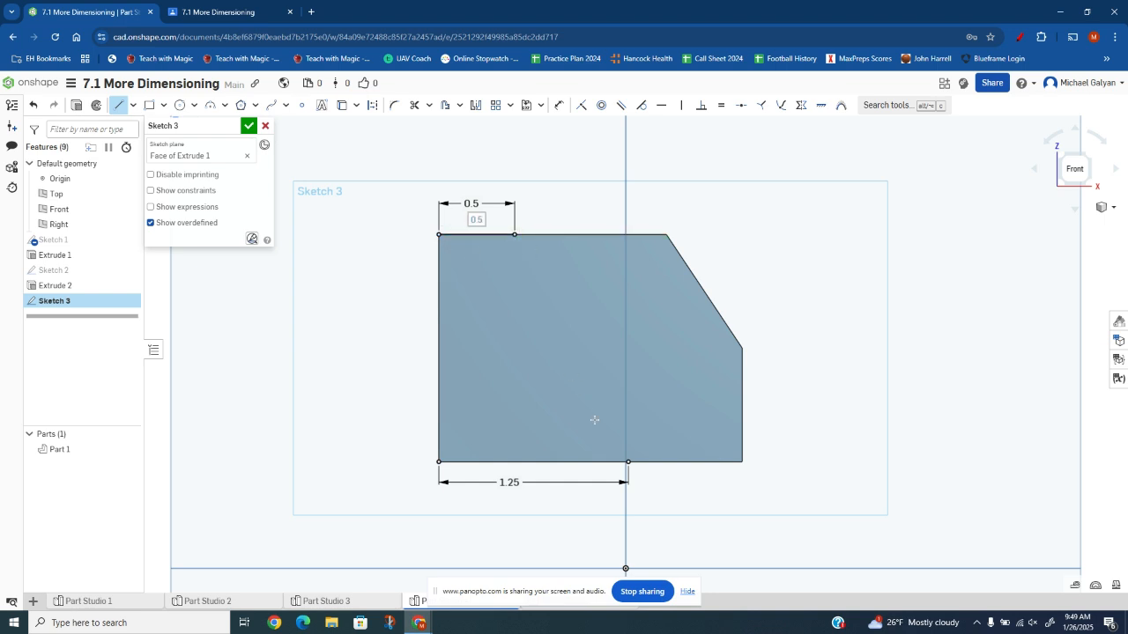
pyautogui.click(626, 460)
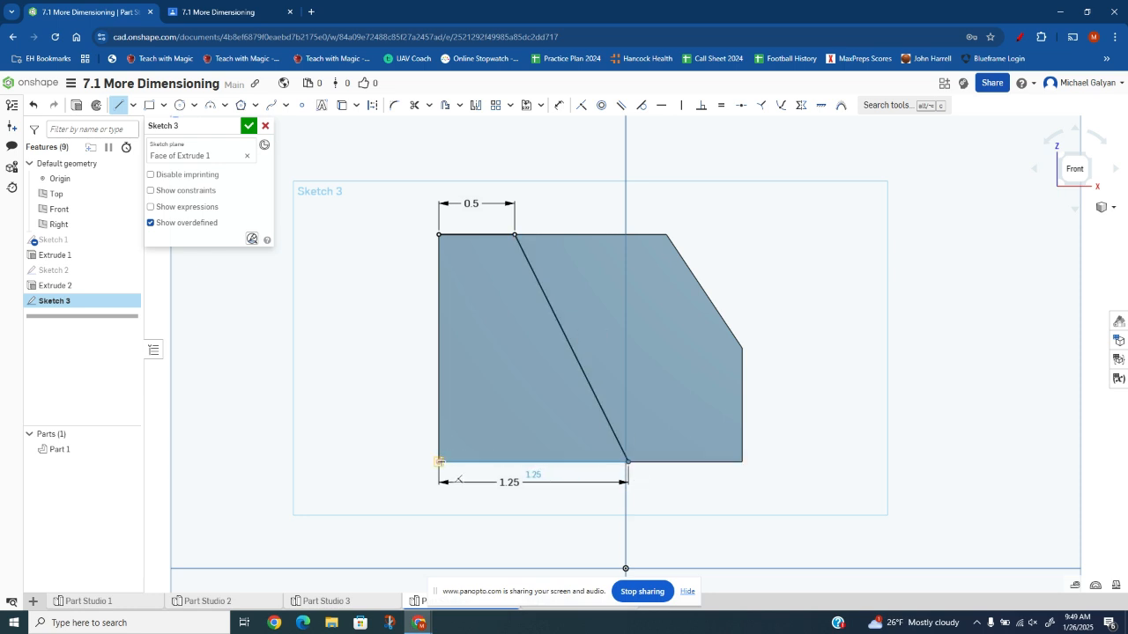
pyautogui.click(439, 462)
pyautogui.click(438, 235)
pyautogui.press('Return')
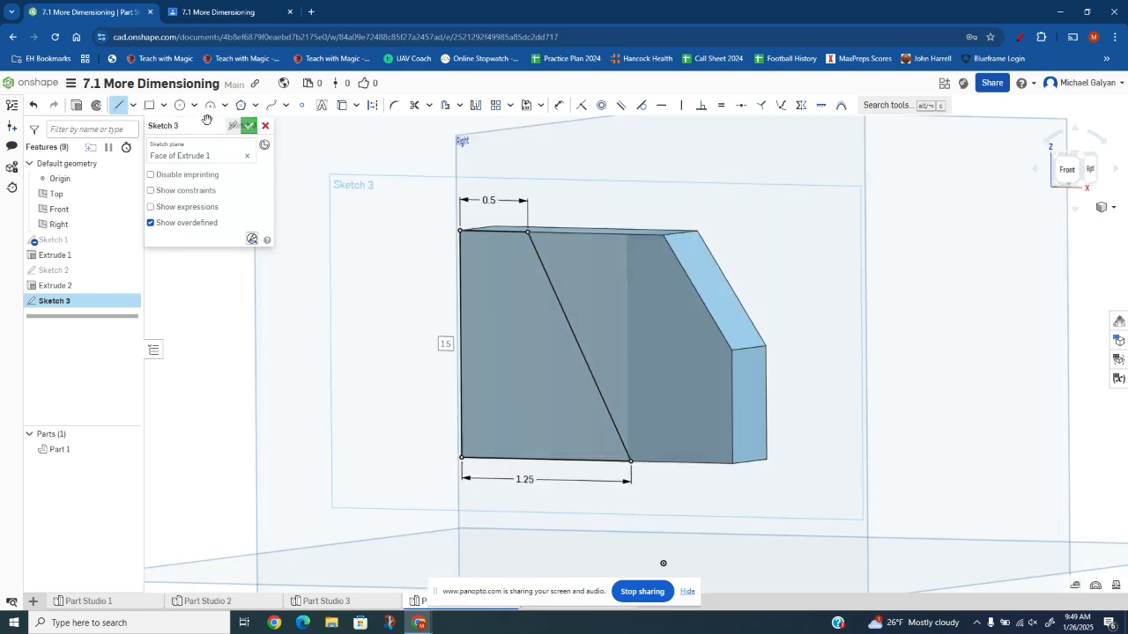
# Extrude the four-sided profile 0.5 in outward from the front face, adding it to the existing part
pyautogui.click(534, 332)
pyautogui.hotkey('shift', 'e')
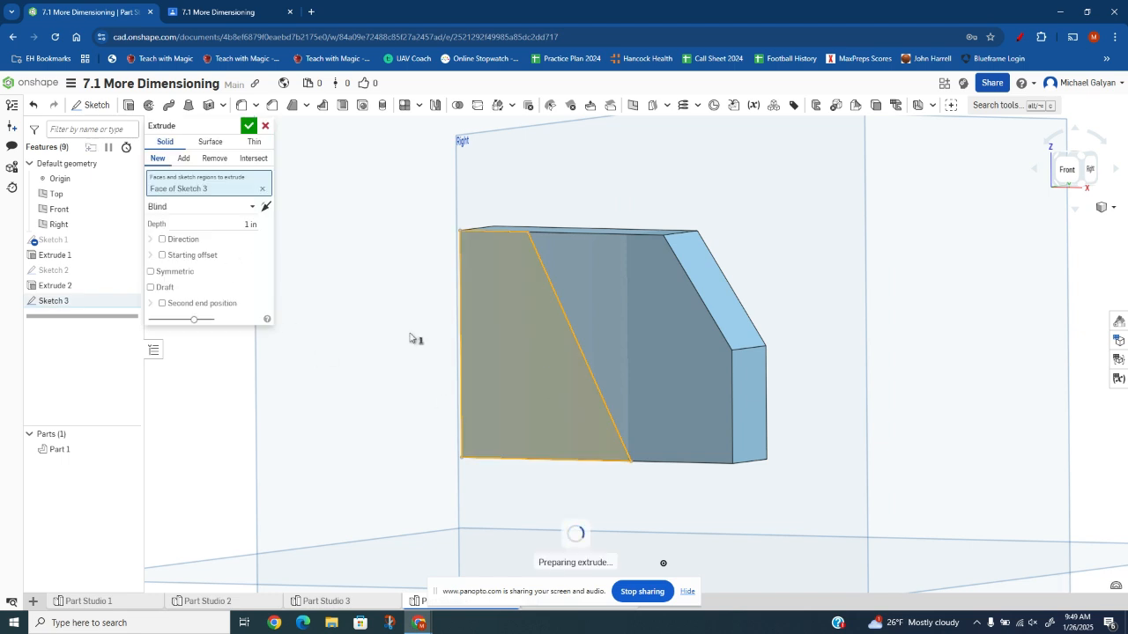
pyautogui.press('BackSpace')
pyautogui.write('.5')
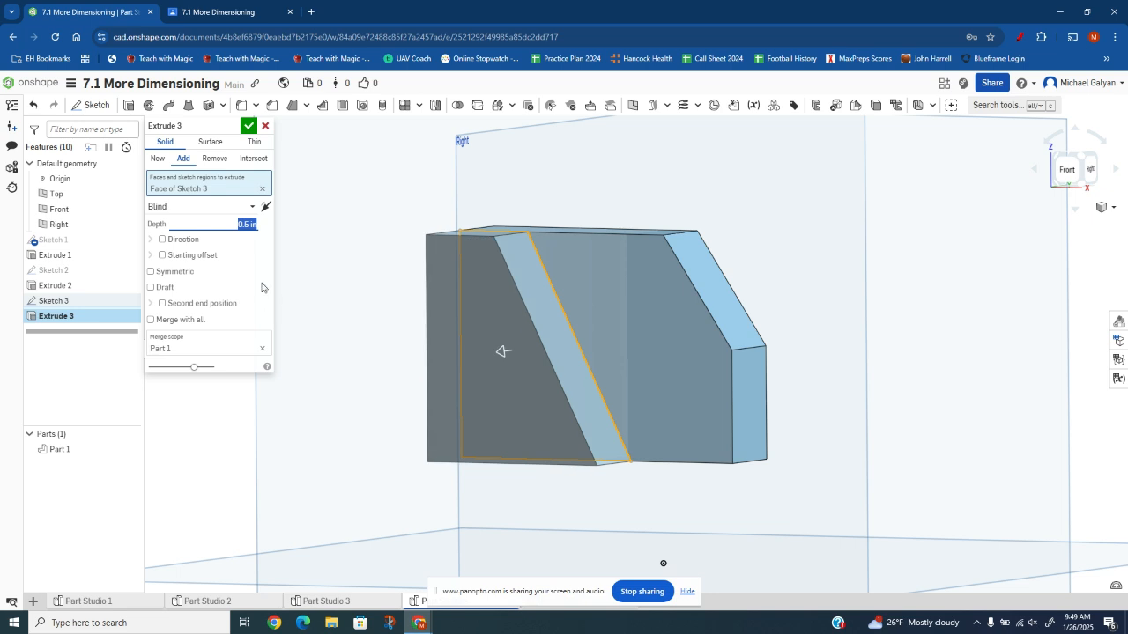
pyautogui.click(248, 127)
pyautogui.moveTo(637, 496); pyautogui.dragTo(656, 537, button='right')
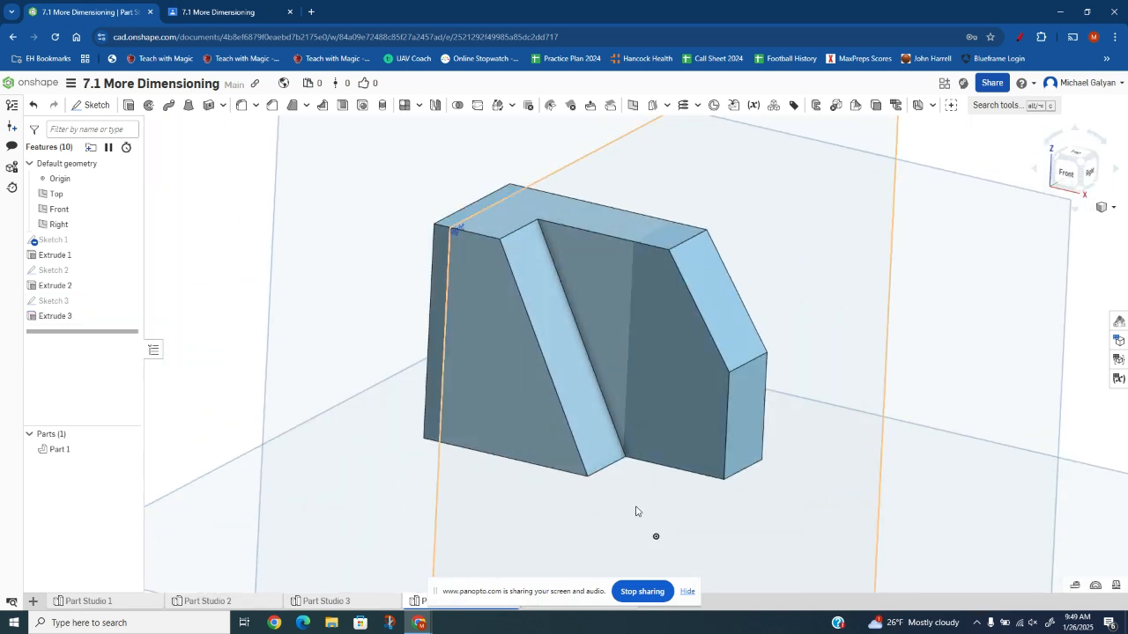
# Review problem 5's instructions and isometric drawing in the activity document, then create a new Part Studio in Onshape
pyautogui.click(234, 14)
pyautogui.scroll(-5, 659, 487)
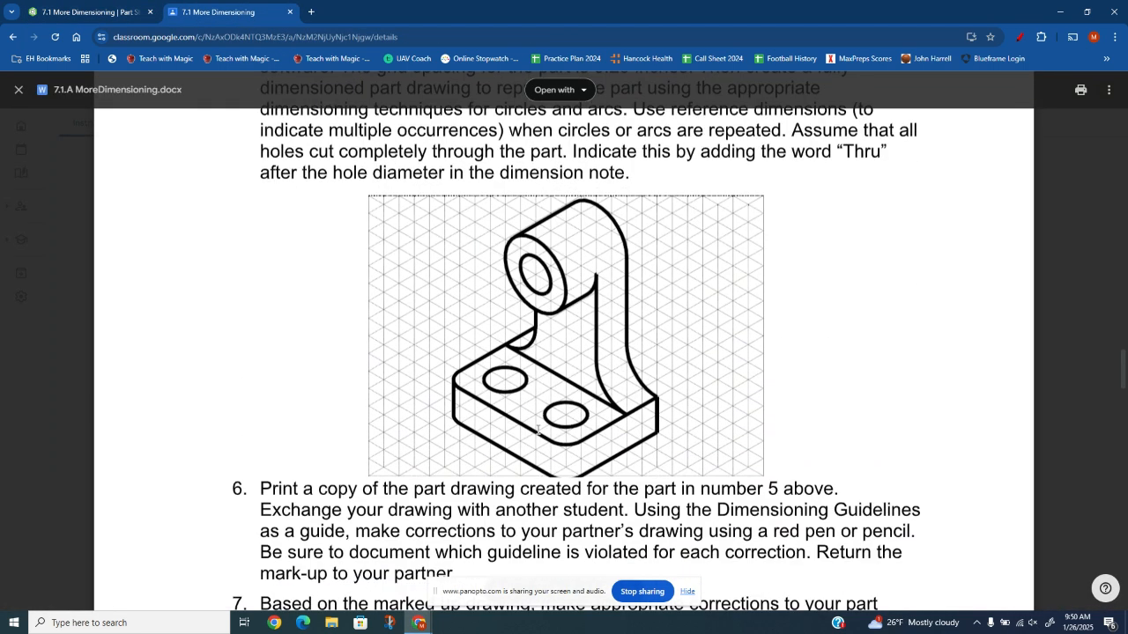
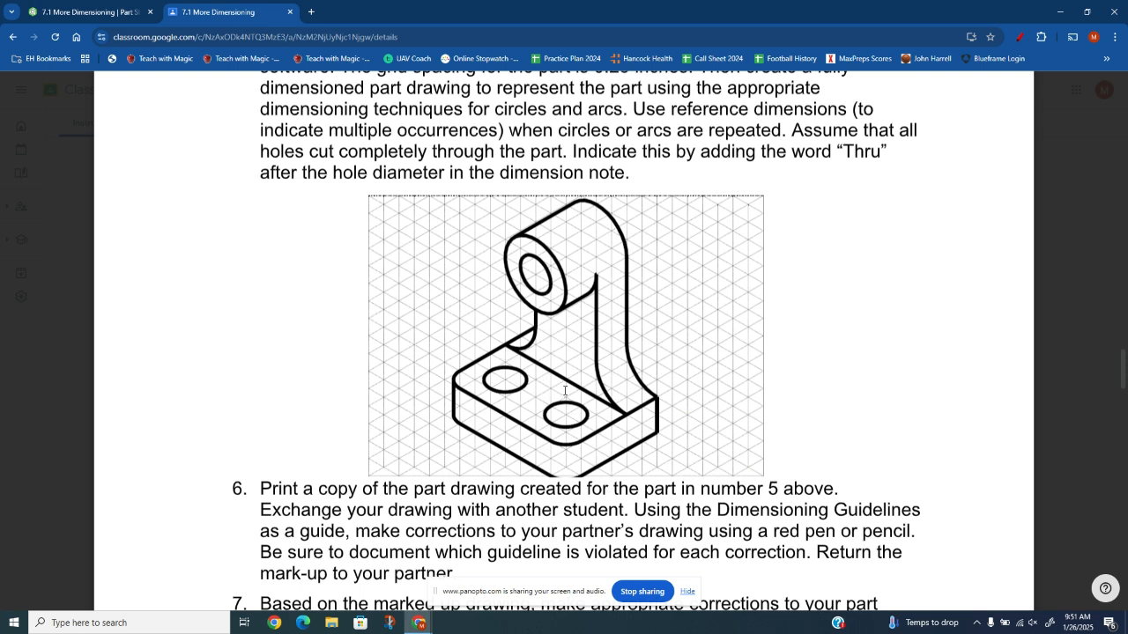
pyautogui.scroll(2, 611, 405)
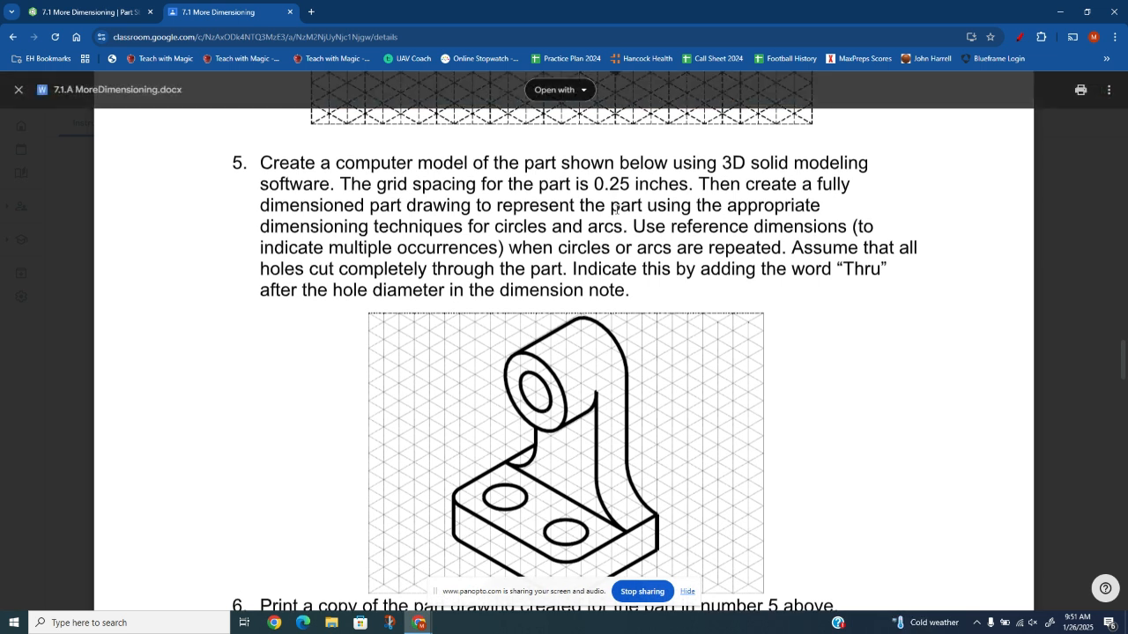
pyautogui.scroll(-1, 596, 327)
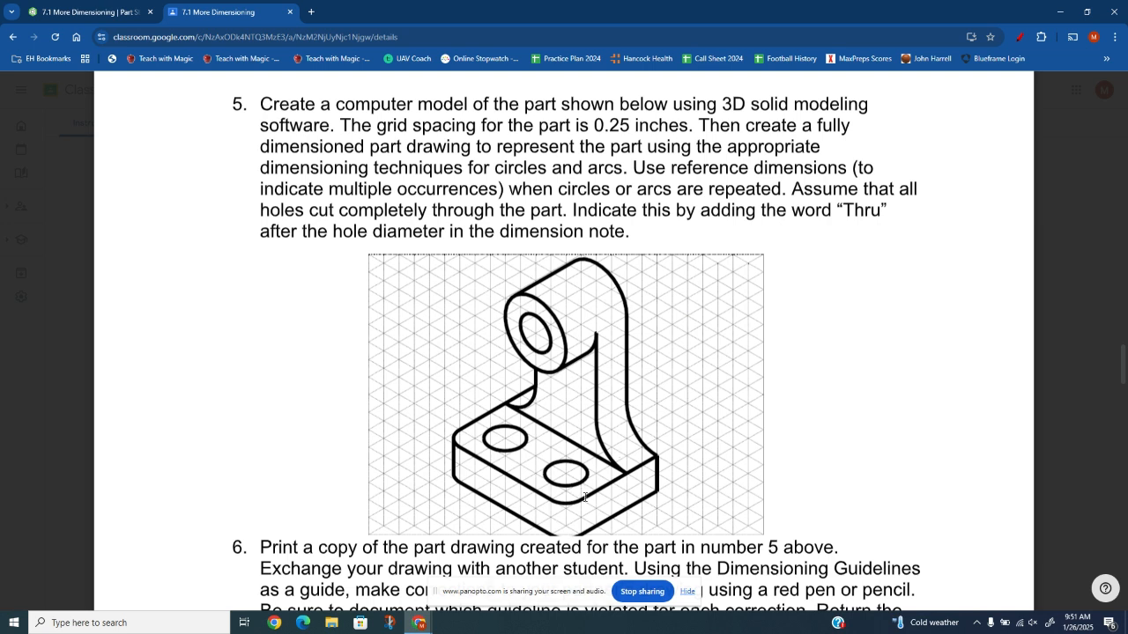
pyautogui.click(93, 11)
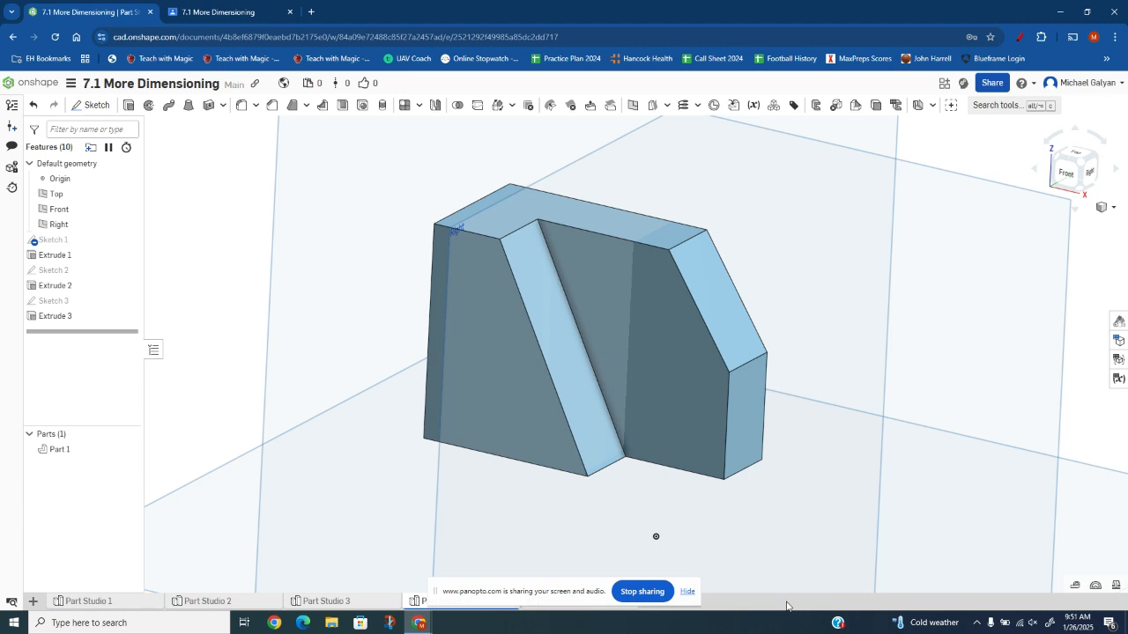
pyautogui.click(33, 600)
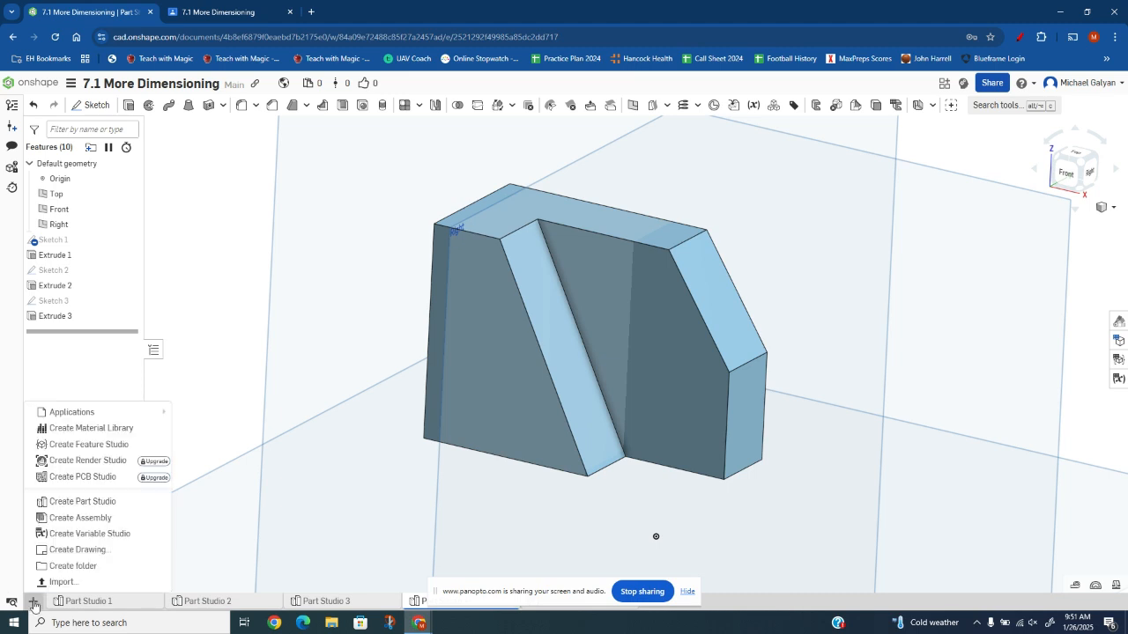
pyautogui.click(94, 507)
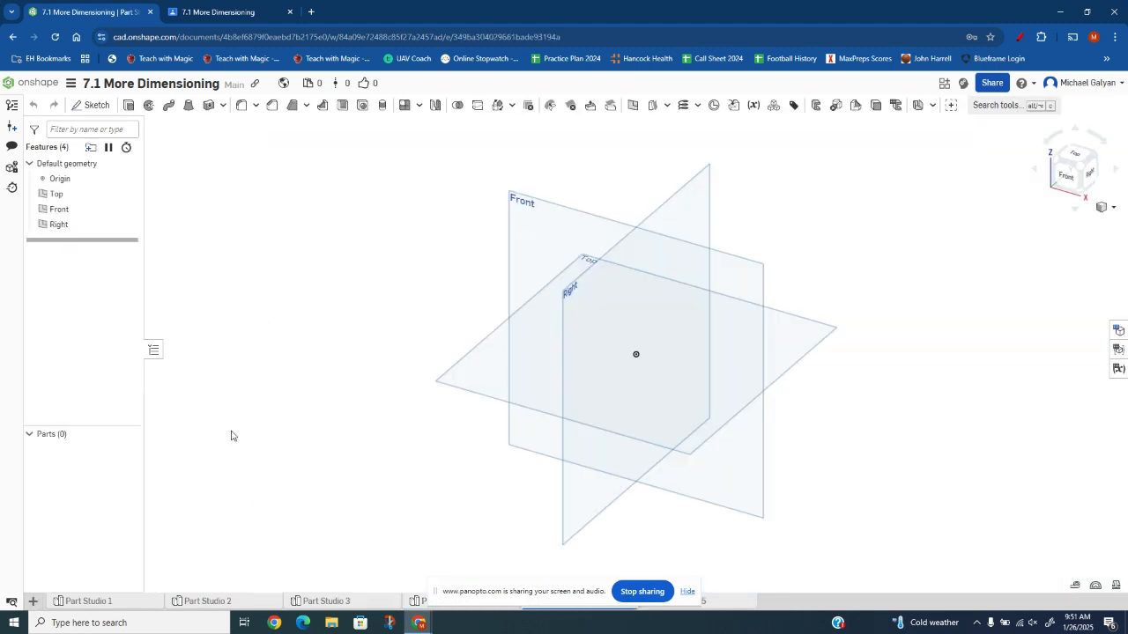
# Start a sketch on the Front plane and draw a small corner rectangle about 0.24 by 0.09 in
pyautogui.click(1065, 179)
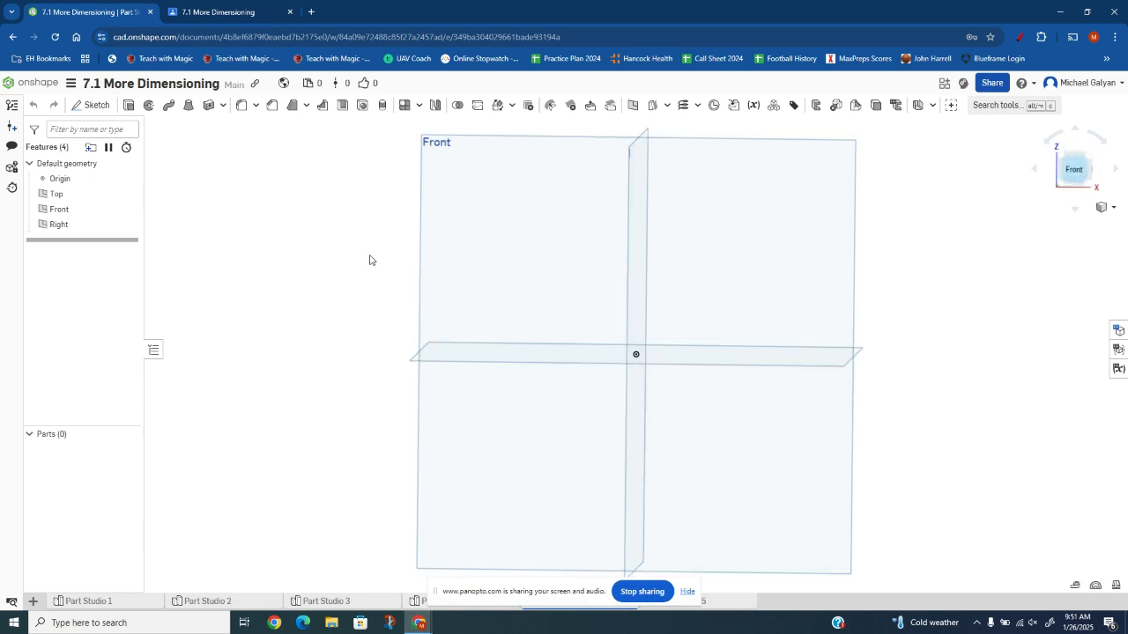
pyautogui.click(90, 105)
pyautogui.click(485, 229)
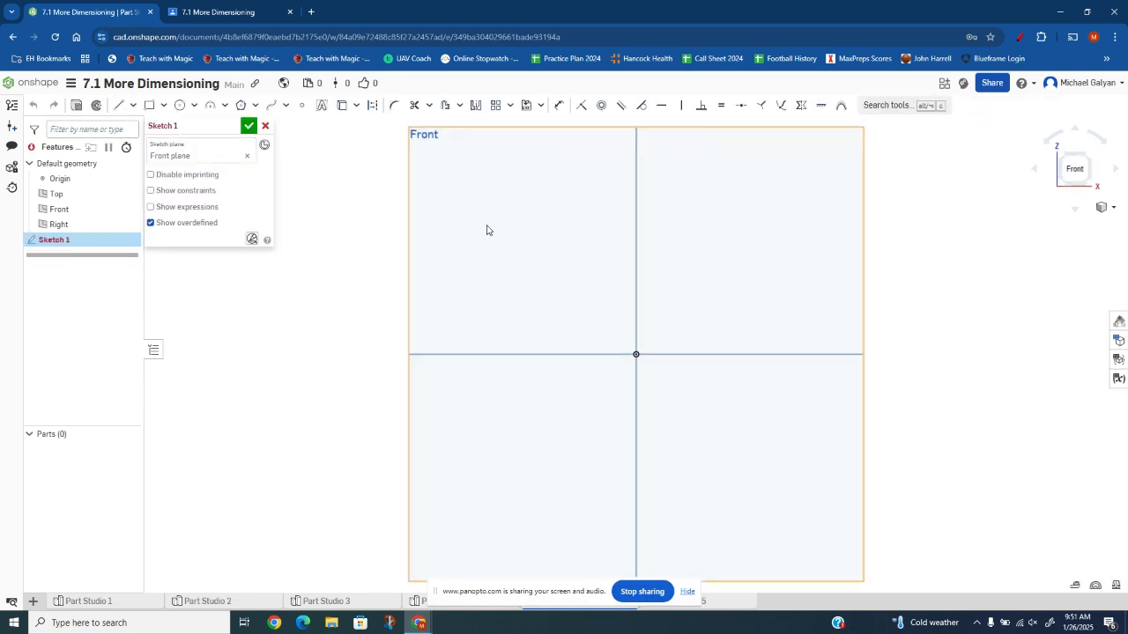
pyautogui.click(150, 105)
pyautogui.moveTo(507, 215); pyautogui.dragTo(528, 222)
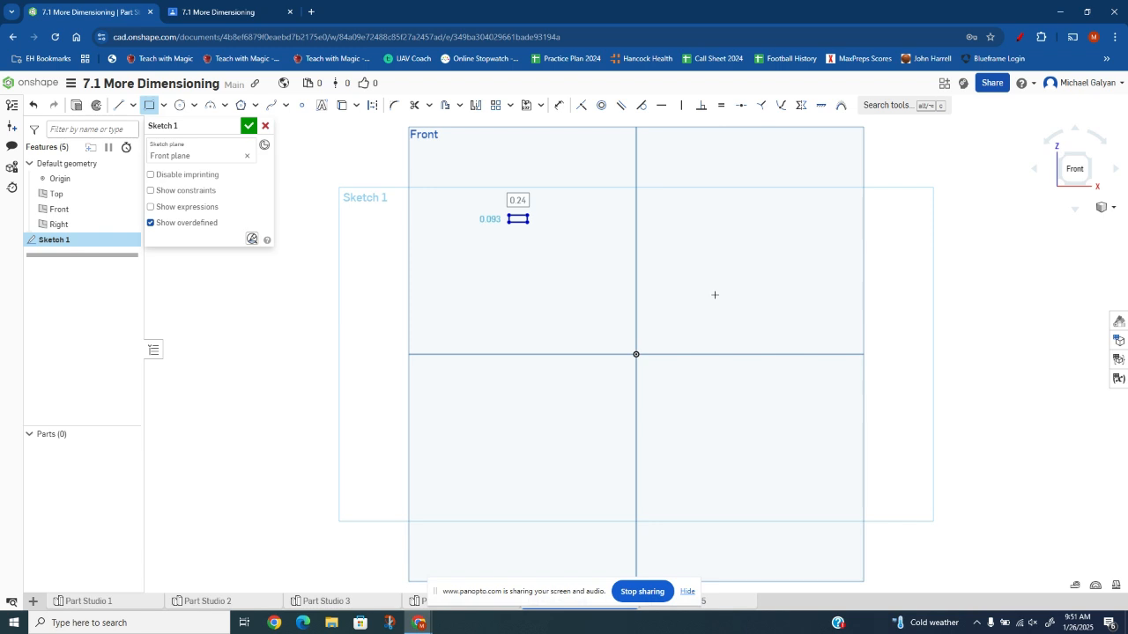
# Dimension the rectangle to 2 in wide and 1.5 in high, and finish the sketch
pyautogui.press('Tab')
pyautogui.press('Tab')
pyautogui.click(558, 105)
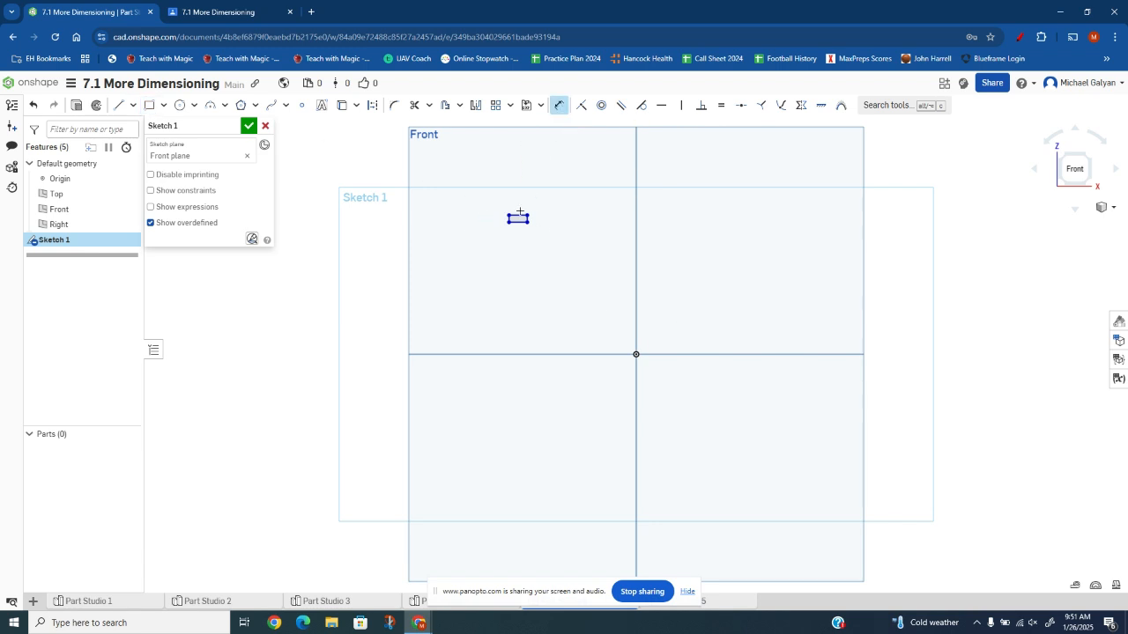
pyautogui.click(518, 215)
pyautogui.click(518, 198)
pyautogui.write('2')
pyautogui.press('Return')
pyautogui.click(594, 219)
pyautogui.click(656, 227)
pyautogui.write('1.5')
pyautogui.press('Return')
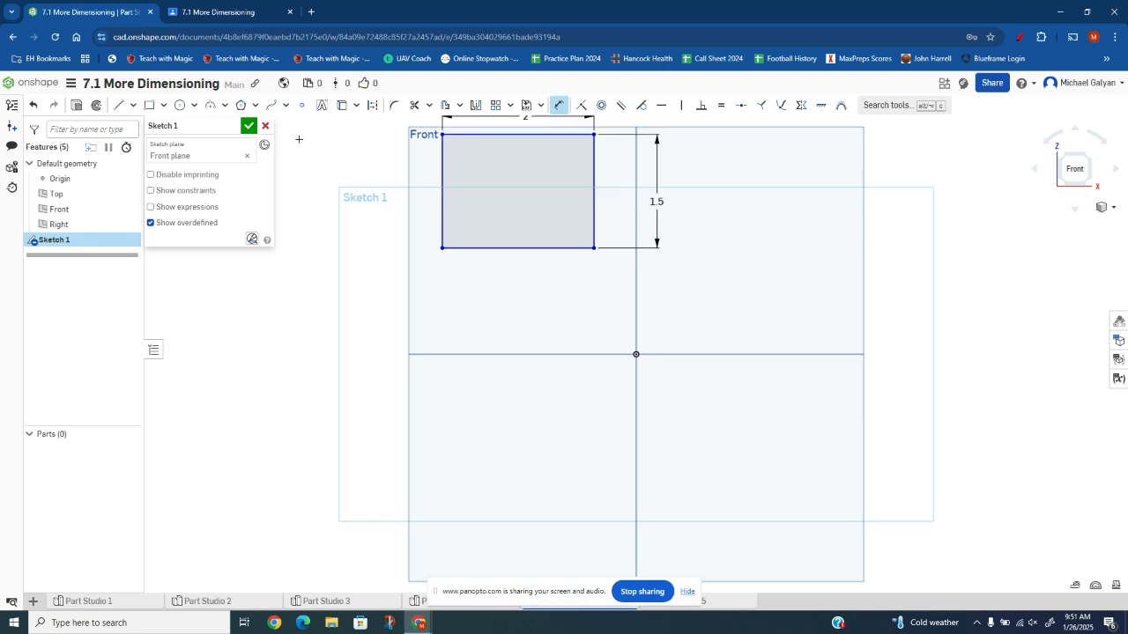
pyautogui.click(249, 125)
# Extrude the rectangular sketch region 0.5 in as a new solid block
pyautogui.click(129, 104)
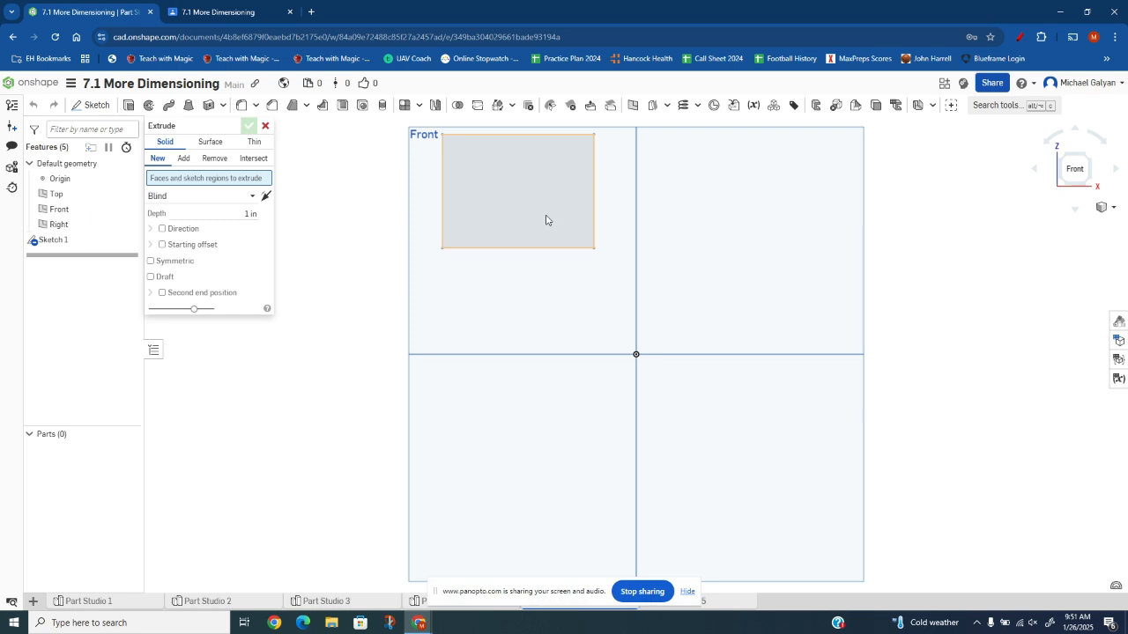
pyautogui.click(548, 231)
pyautogui.click(250, 224)
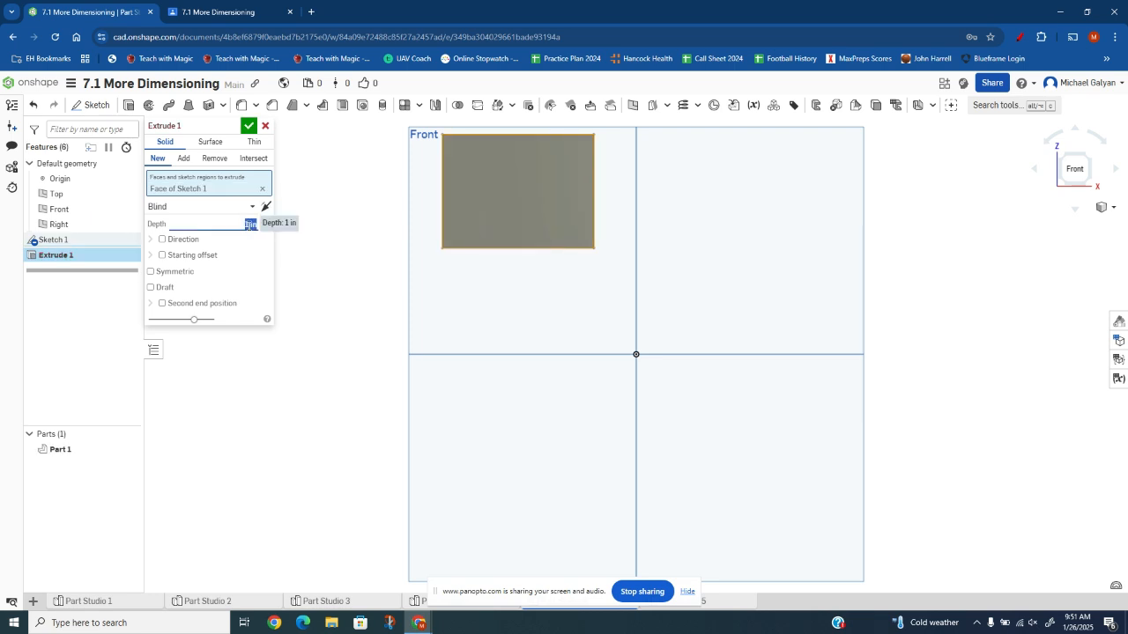
pyautogui.write('0.5')
pyautogui.press('Return')
pyautogui.moveTo(579, 364); pyautogui.dragTo(537, 281, button='right')
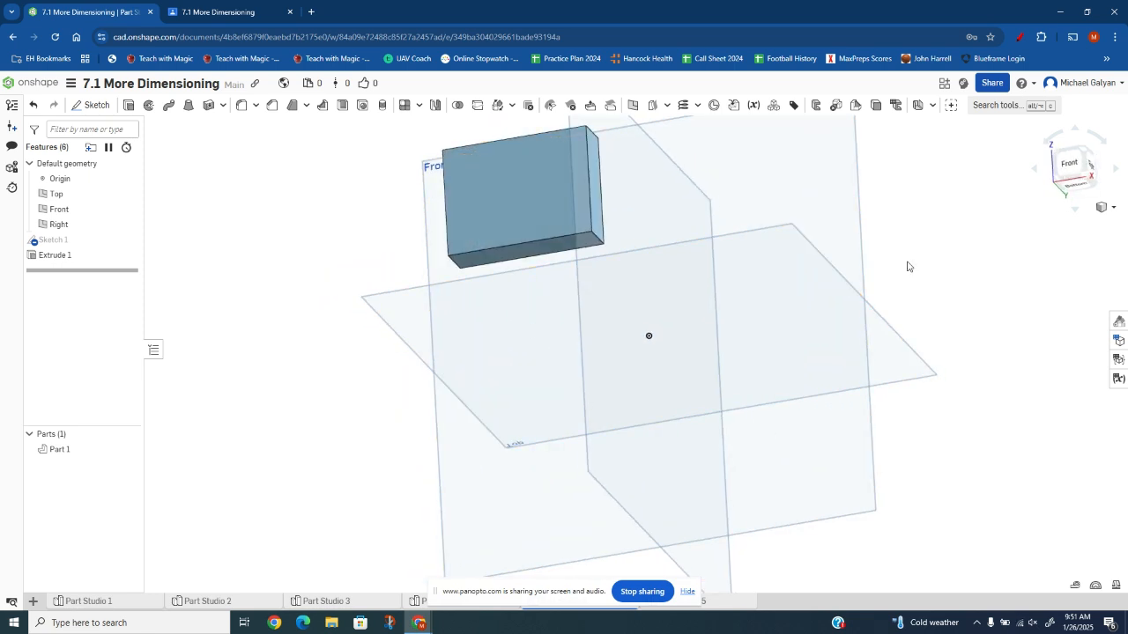
pyautogui.moveTo(596, 294); pyautogui.dragTo(637, 396, button='middle')
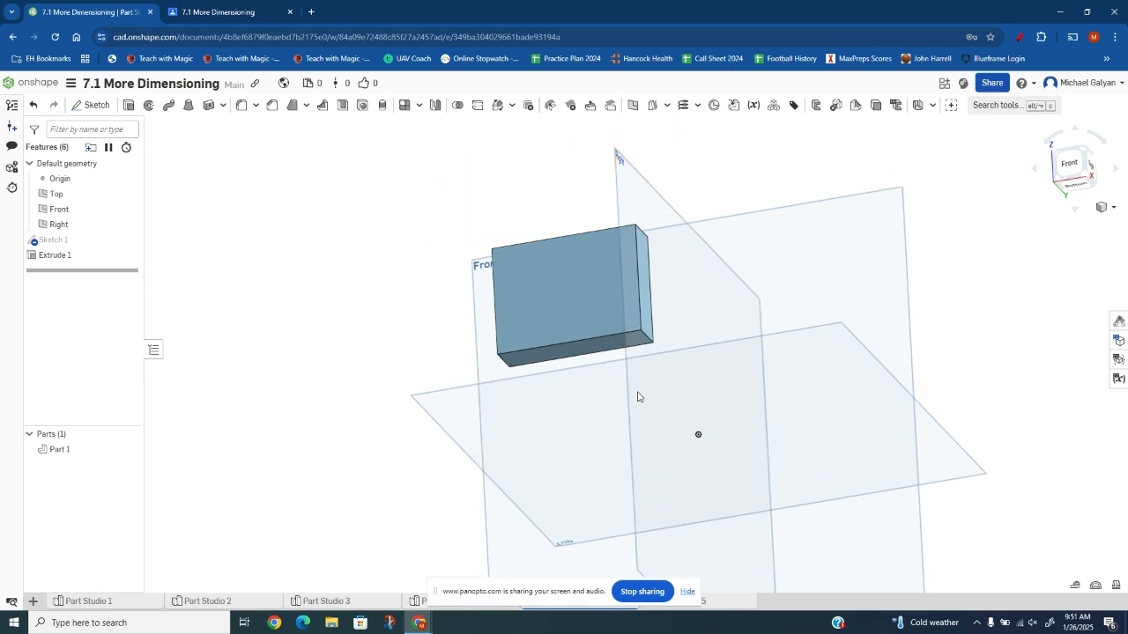
# Check problem 5's drawing and start a fillet on the block's two short lower corner edges
pyautogui.click(220, 12)
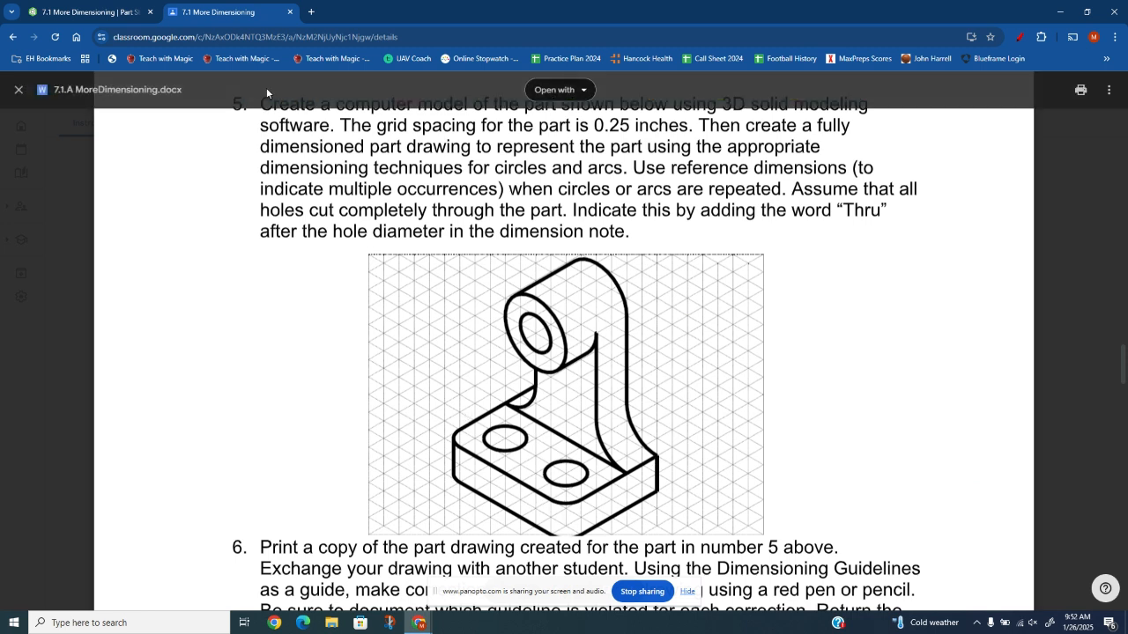
pyautogui.click(123, 12)
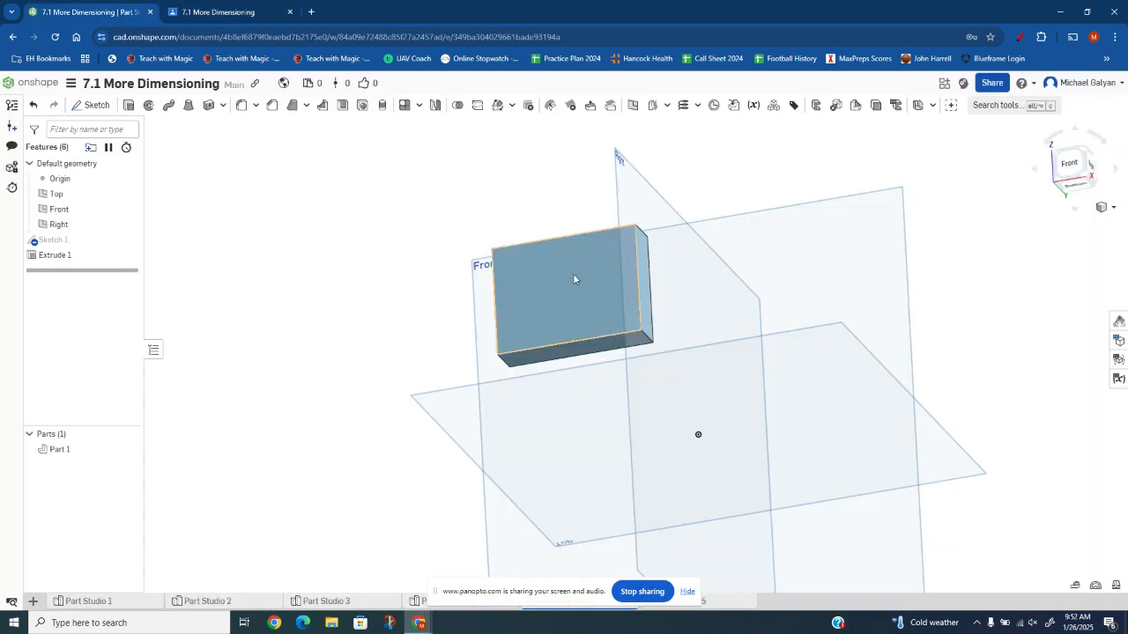
pyautogui.click(241, 107)
pyautogui.click(645, 338)
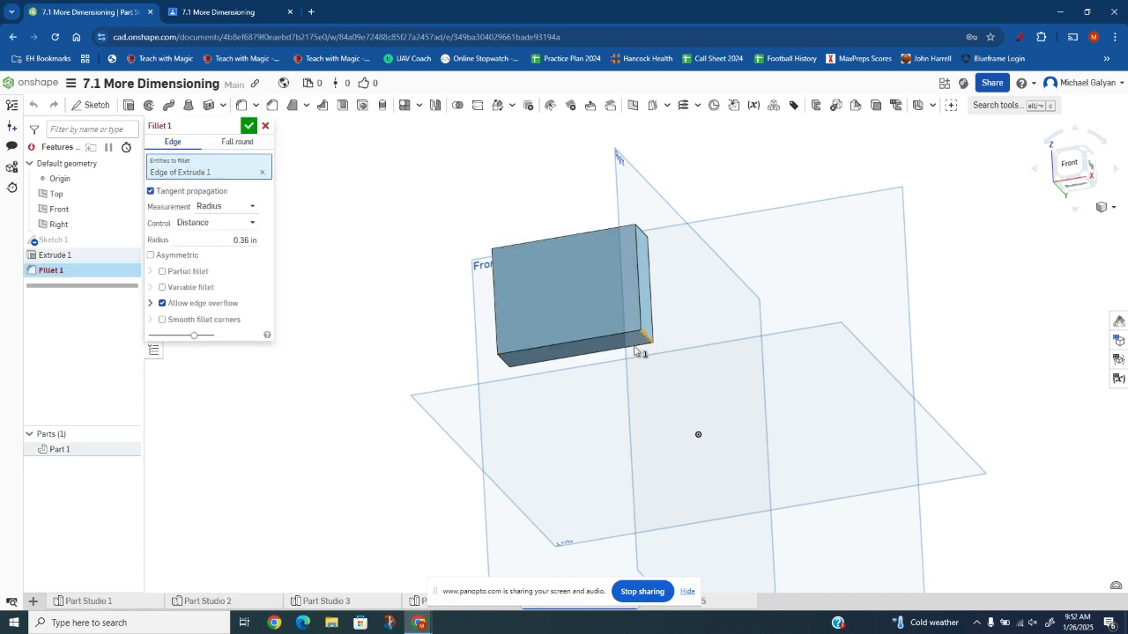
pyautogui.moveTo(579, 401); pyautogui.dragTo(546, 405, button='right')
pyautogui.click(518, 359)
pyautogui.click(234, 9)
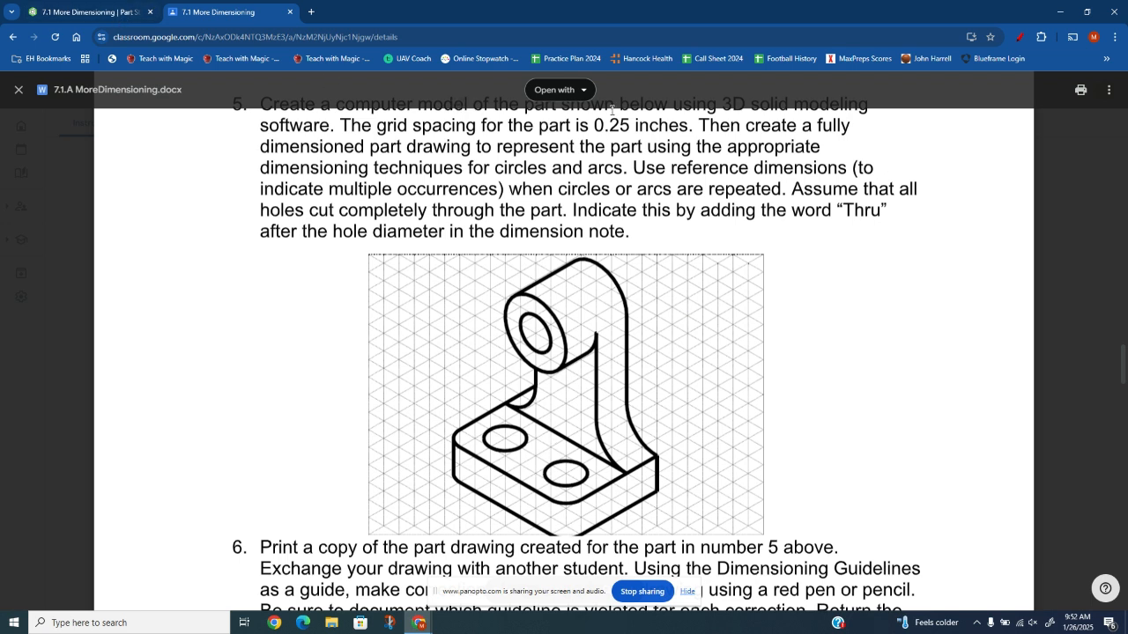
pyautogui.click(99, 11)
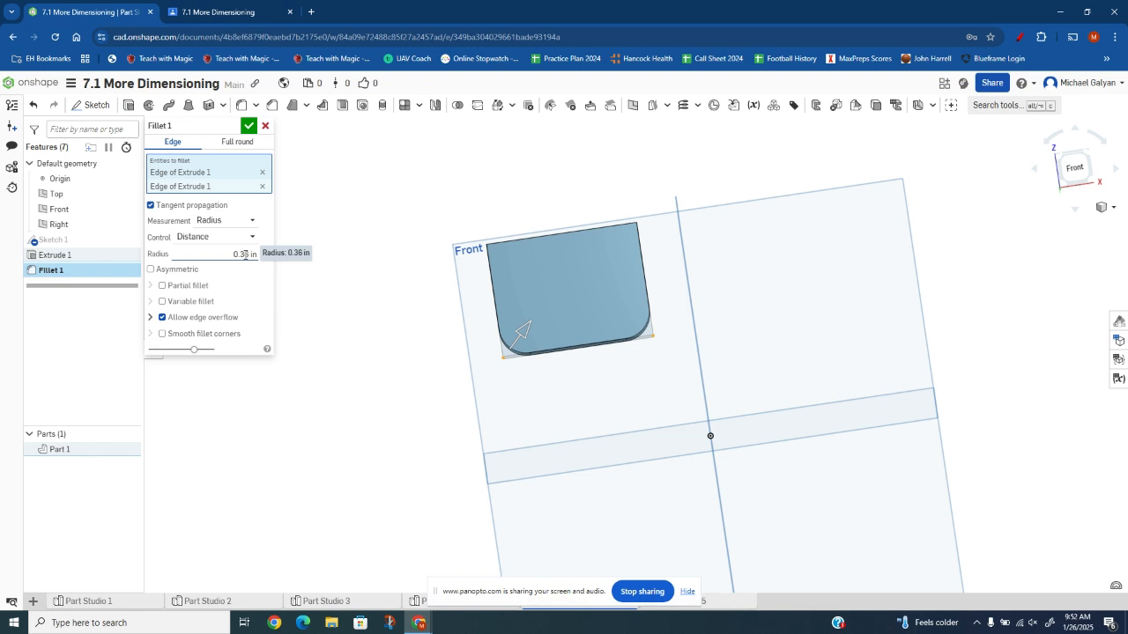
# Set the fillet radius to 0.125 in and apply it to the two corner edges
pyautogui.click(245, 254)
pyautogui.press('BackSpace')
pyautogui.write('.125')
pyautogui.press('Return')
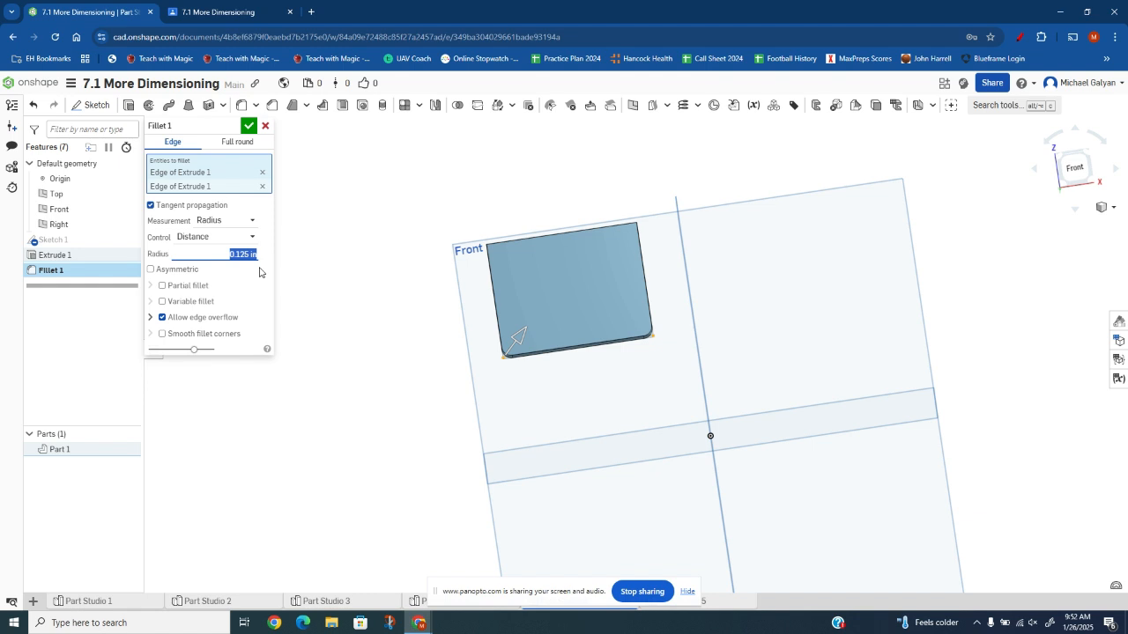
pyautogui.scroll(5, 537, 344)
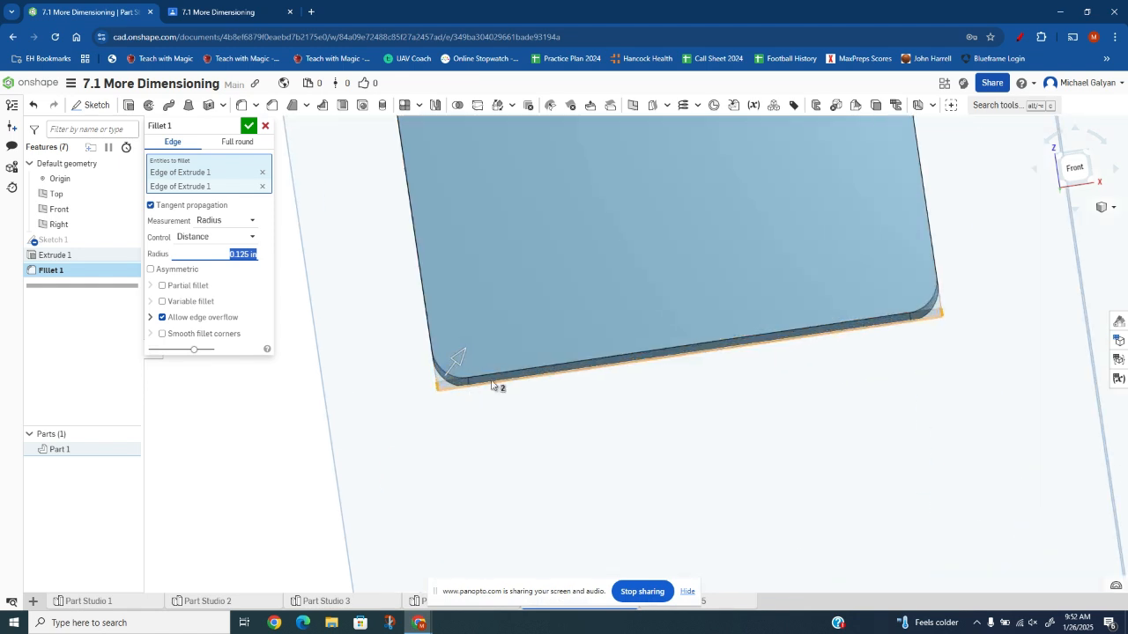
pyautogui.scroll(-3, 493, 384)
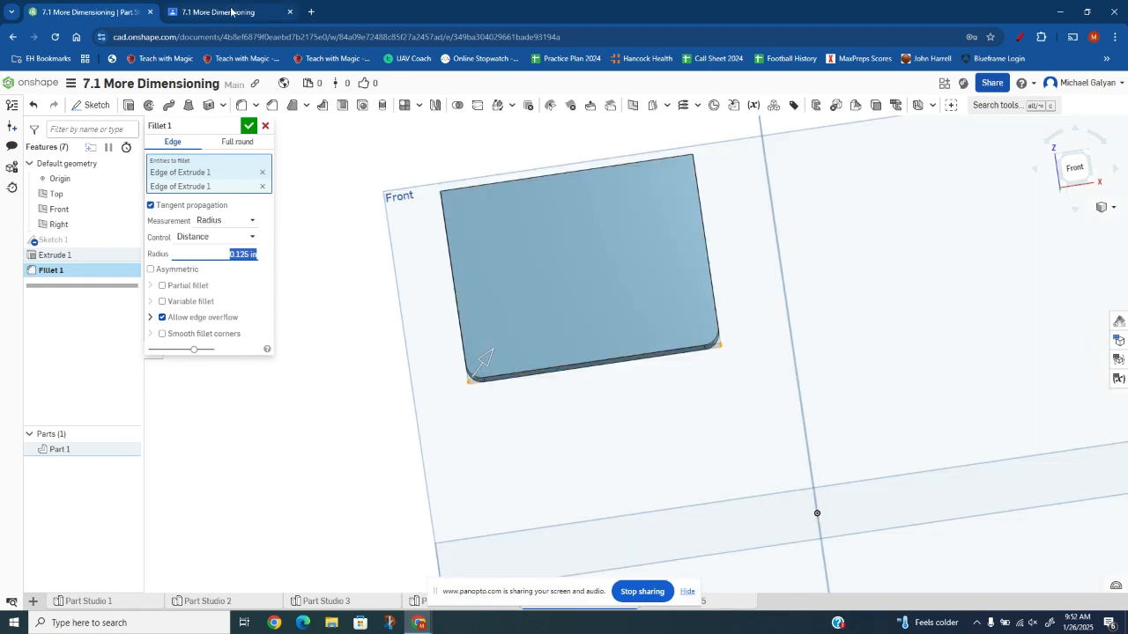
pyautogui.click(248, 125)
pyautogui.moveTo(529, 412)
pyautogui.mouseDown(button='right')
pyautogui.moveTo(559, 417)
pyautogui.moveTo(546, 413)
pyautogui.mouseUp(button='right')
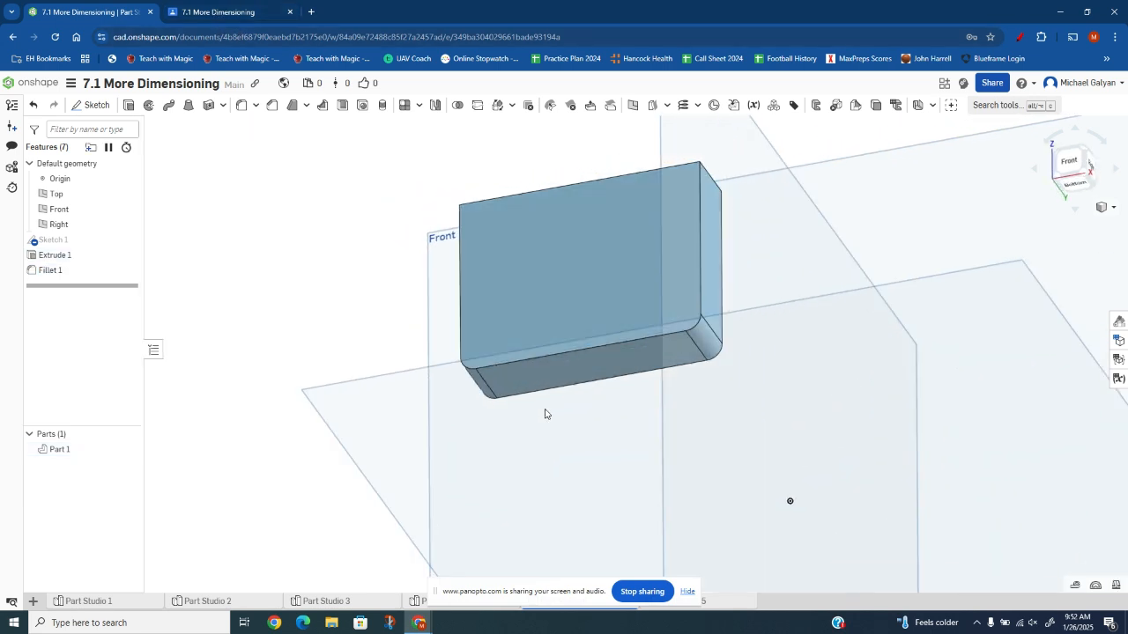
# Sketch a corner rectangle about 1.38 by 0.78 in on the block's front face, starting on its upper edge
pyautogui.click(256, 12)
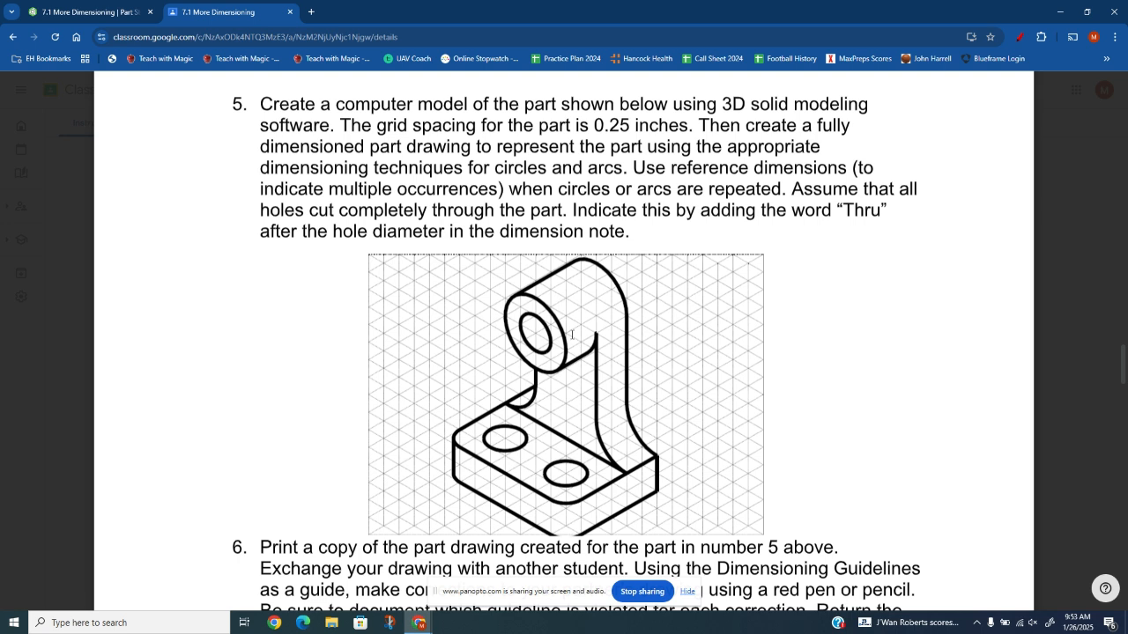
pyautogui.click(89, 12)
pyautogui.hotkey('shift', '1')
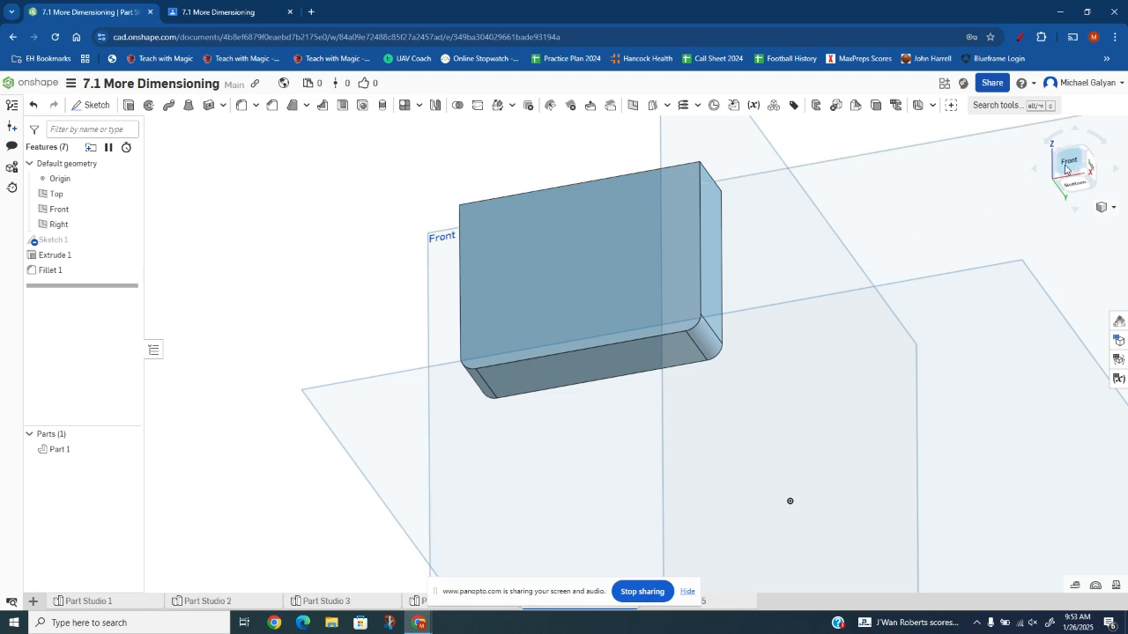
pyautogui.scroll(3, 494, 215)
pyautogui.moveTo(521, 186); pyautogui.dragTo(569, 321, button='middle')
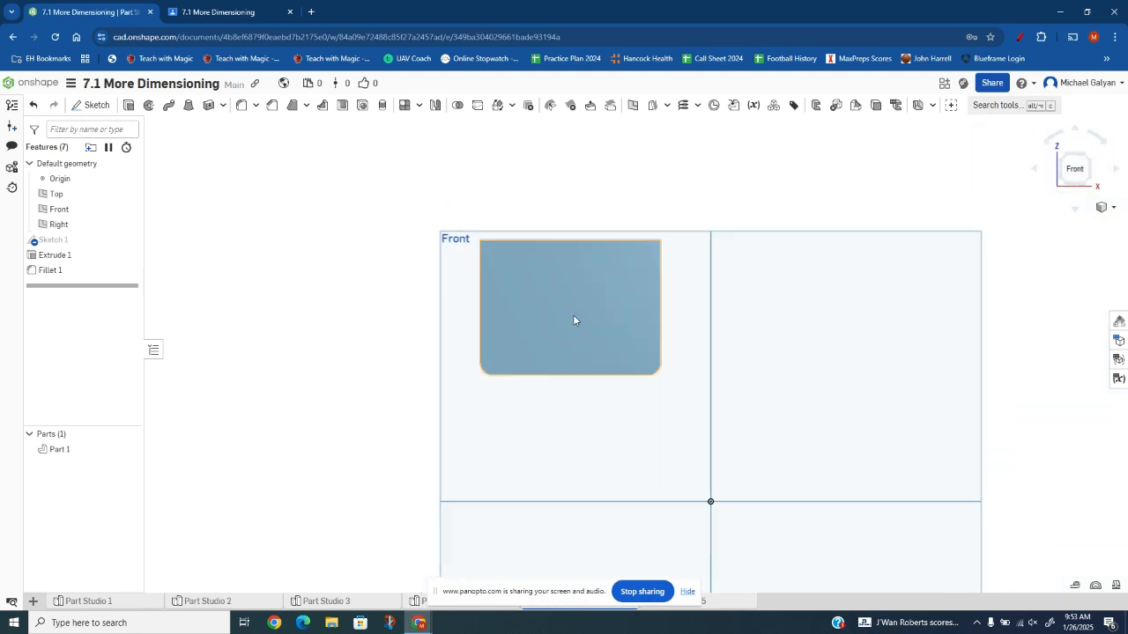
pyautogui.click(91, 104)
pyautogui.click(533, 291)
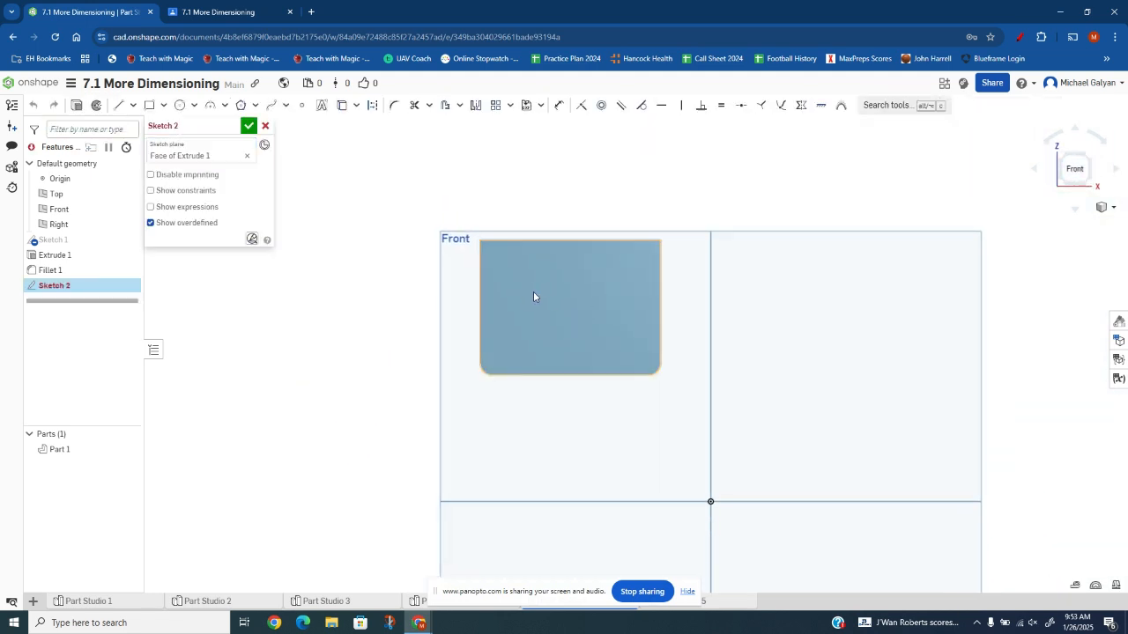
pyautogui.click(149, 105)
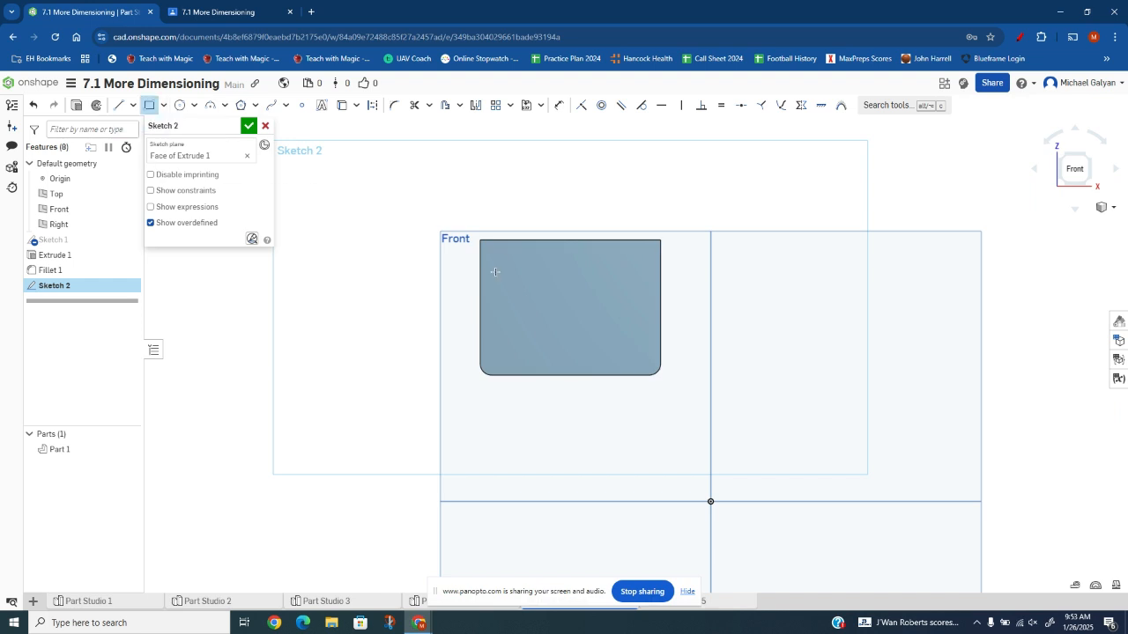
pyautogui.click(507, 239)
pyautogui.click(630, 310)
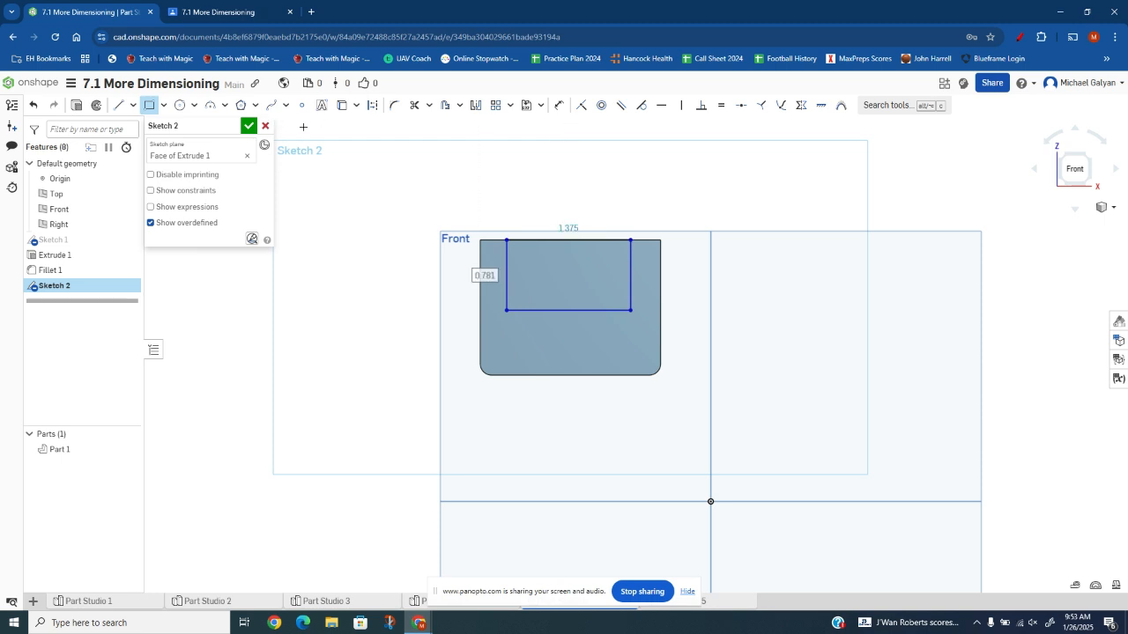
# Dimension the new rectangle to 1 in wide and 0.5 in high, checking the activity drawing
pyautogui.press('d')
pyautogui.click(577, 311)
pyautogui.click(593, 335)
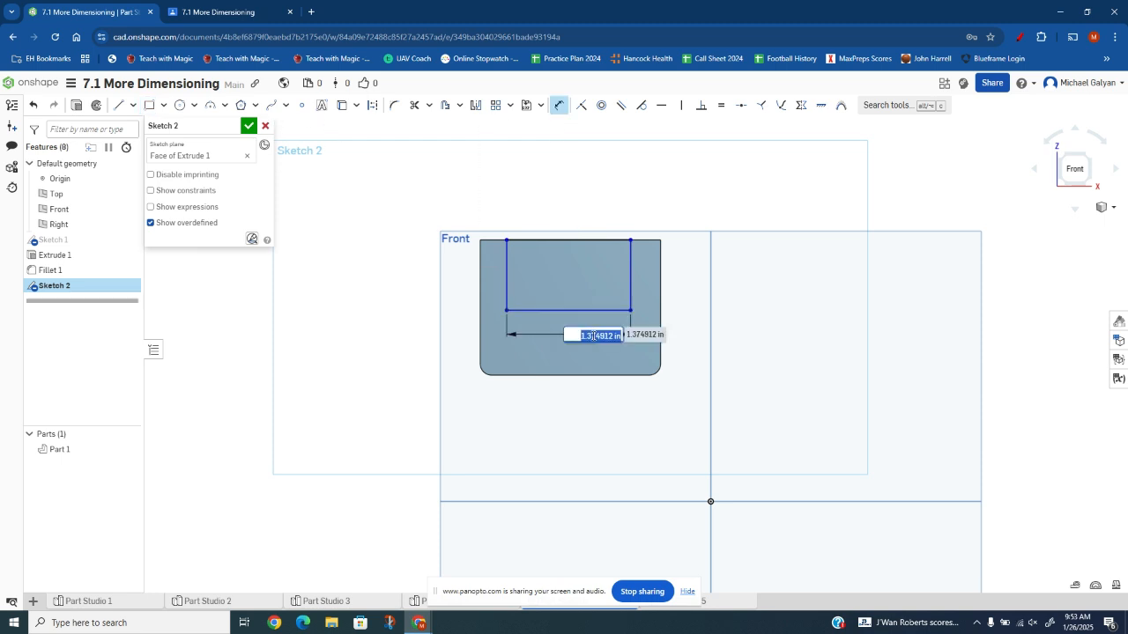
pyautogui.write('1')
pyautogui.press('Return')
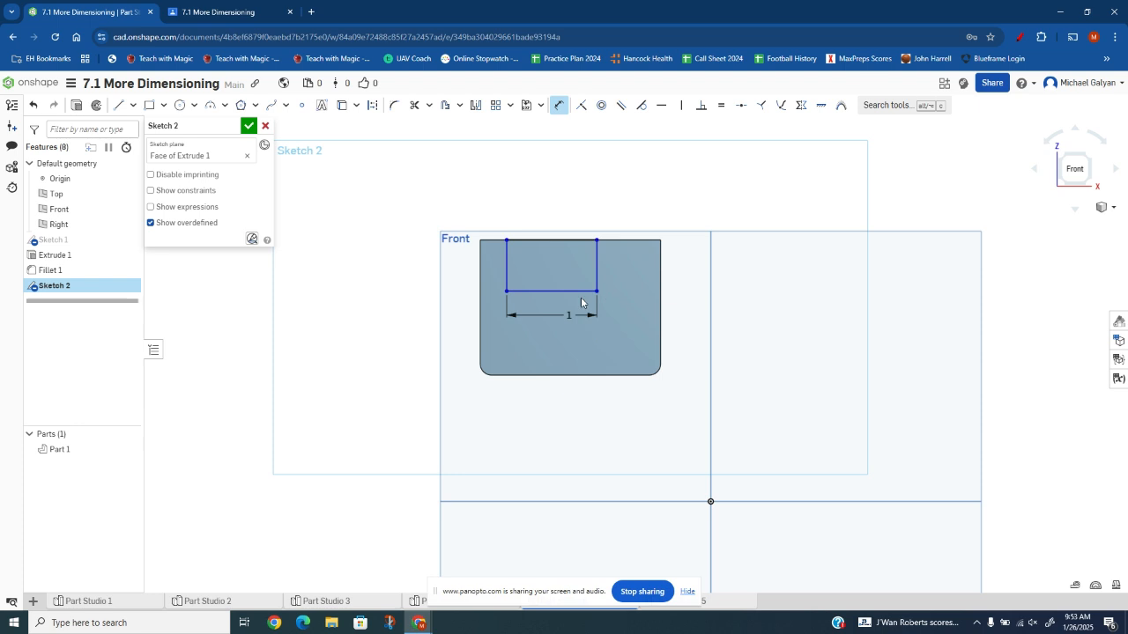
pyautogui.click(210, 8)
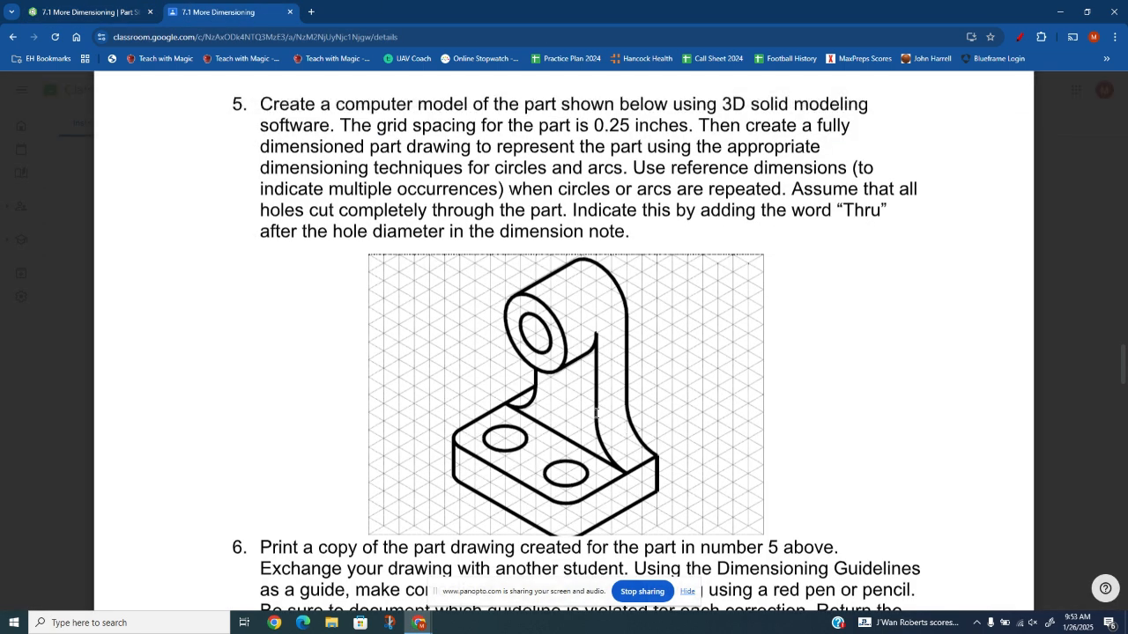
pyautogui.click(86, 11)
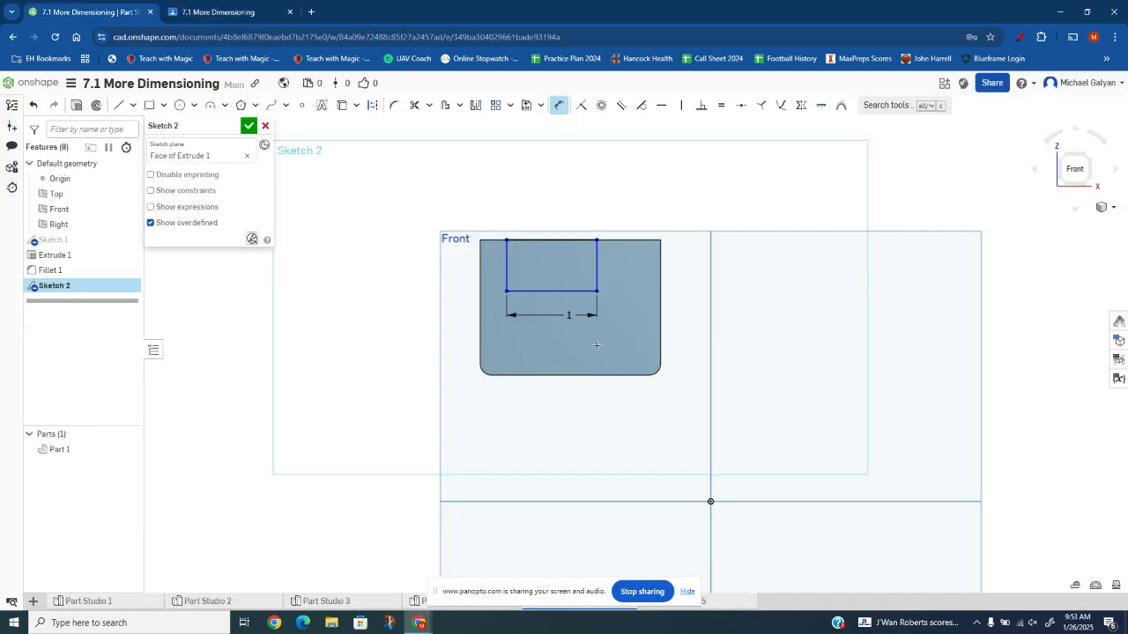
pyautogui.click(597, 266)
pyautogui.click(613, 272)
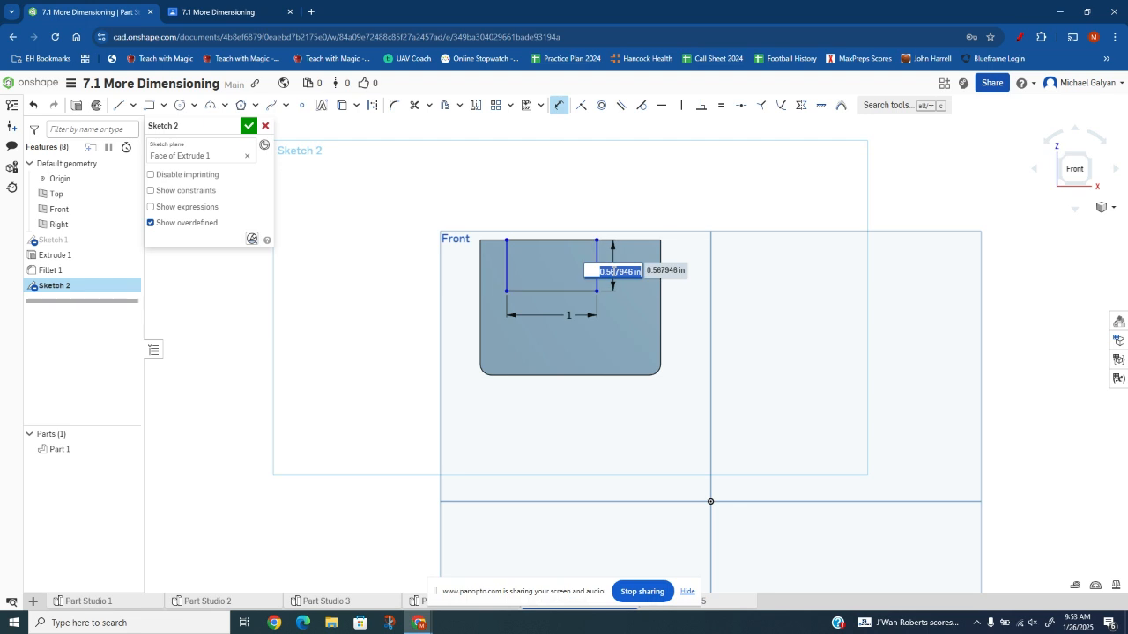
pyautogui.write('0.5')
pyautogui.press('Return')
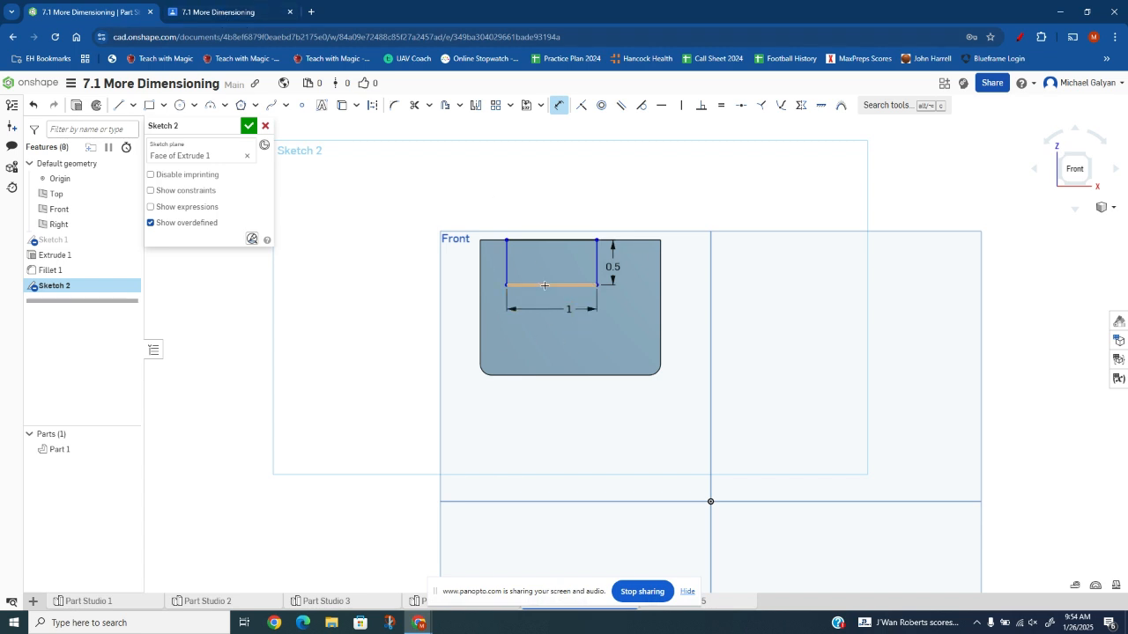
# Place the rectangle's right side 0.5 in from the face's right edge and finish the sketch
pyautogui.click(596, 263)
pyautogui.click(660, 264)
pyautogui.click(630, 217)
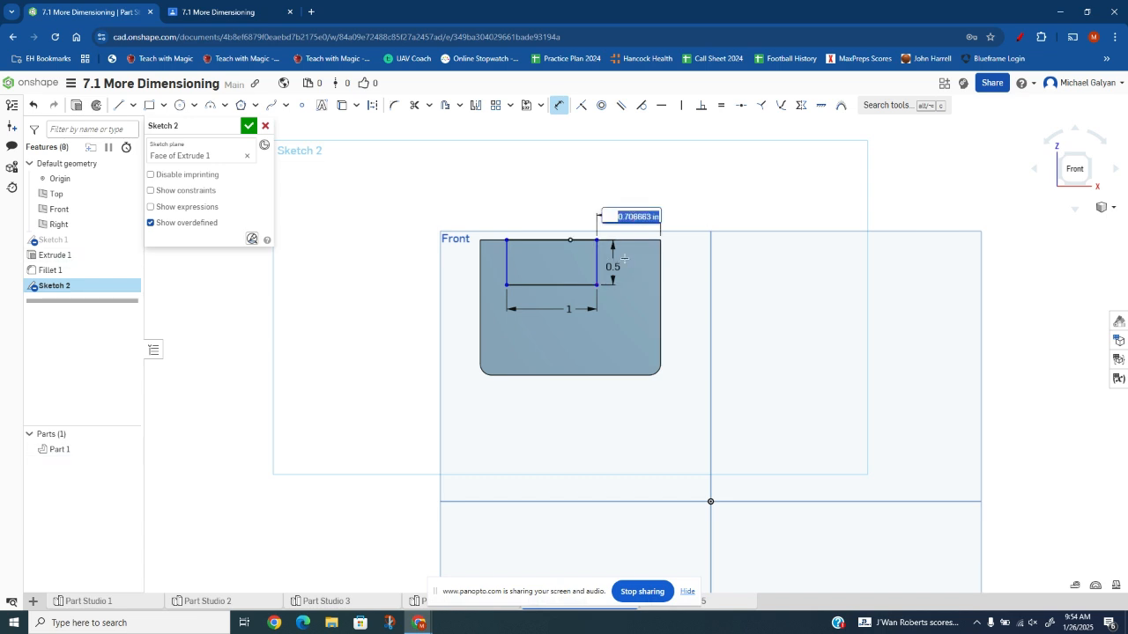
pyautogui.write('0.5')
pyautogui.press('Return')
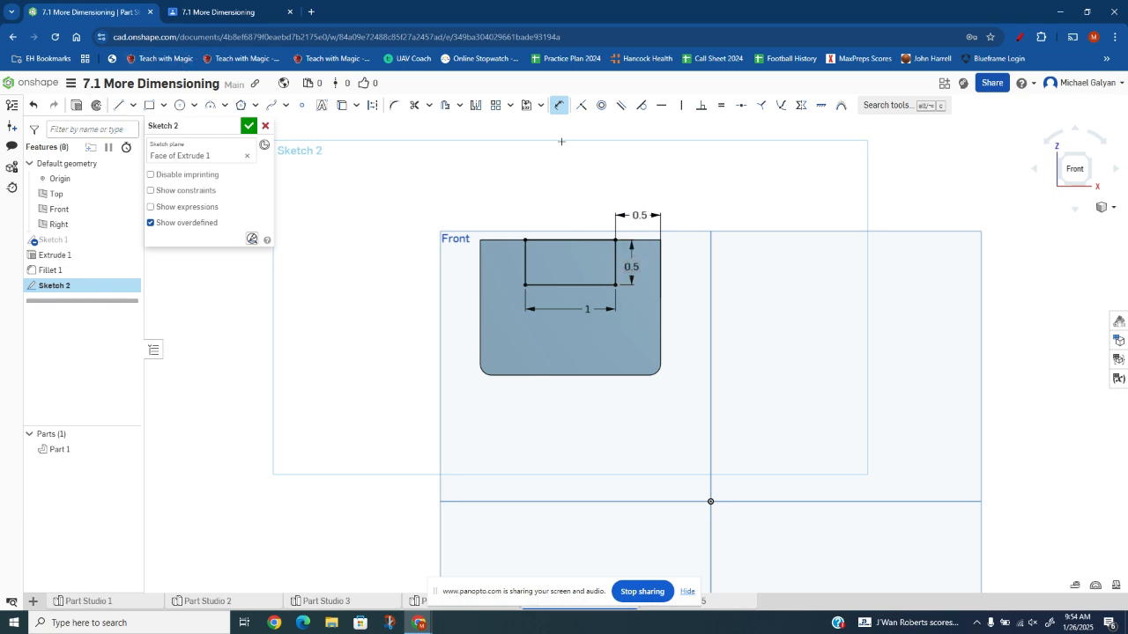
pyautogui.click(255, 129)
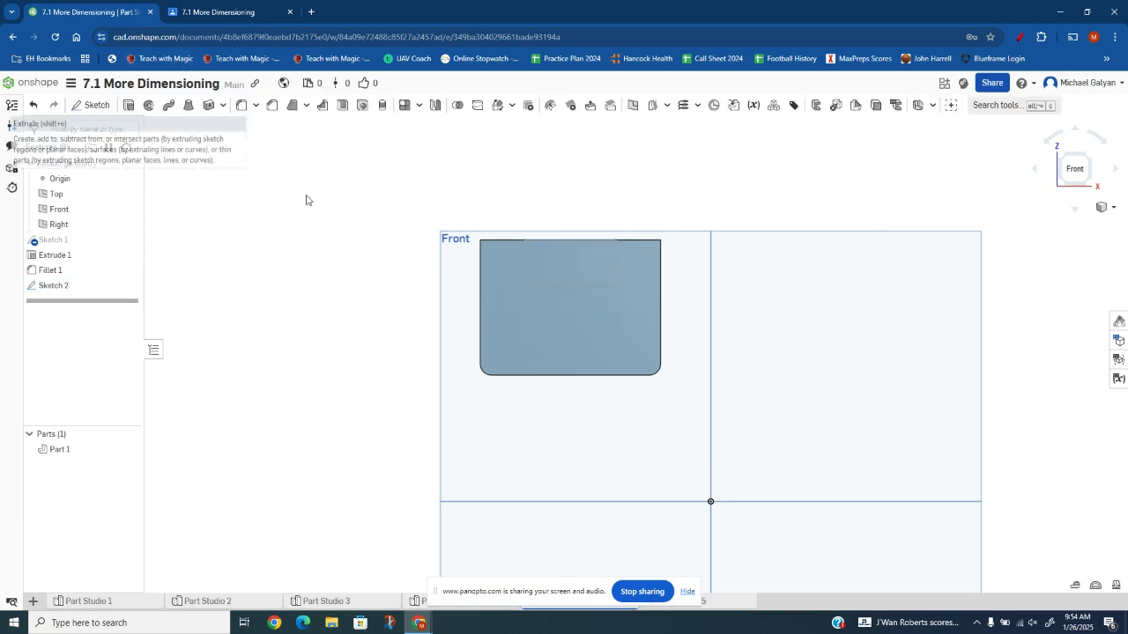
# Extrude the small rectangle 1 in outward from the front face, adding it to the existing part
pyautogui.click(129, 105)
pyautogui.click(571, 258)
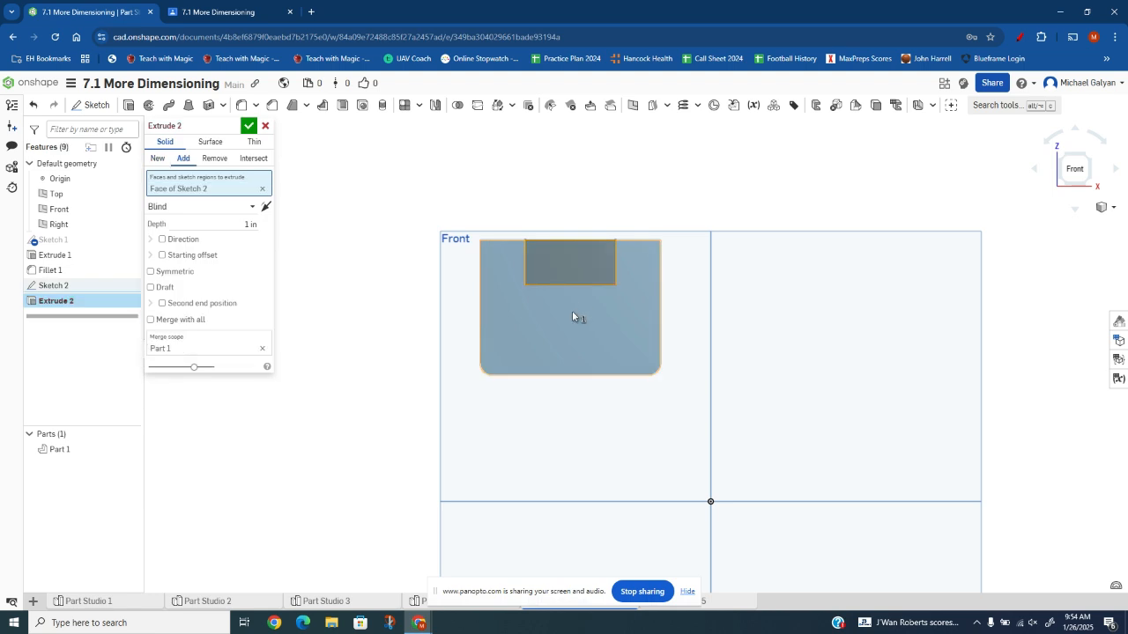
pyautogui.press('Return')
pyautogui.moveTo(571, 311); pyautogui.dragTo(616, 283, button='right')
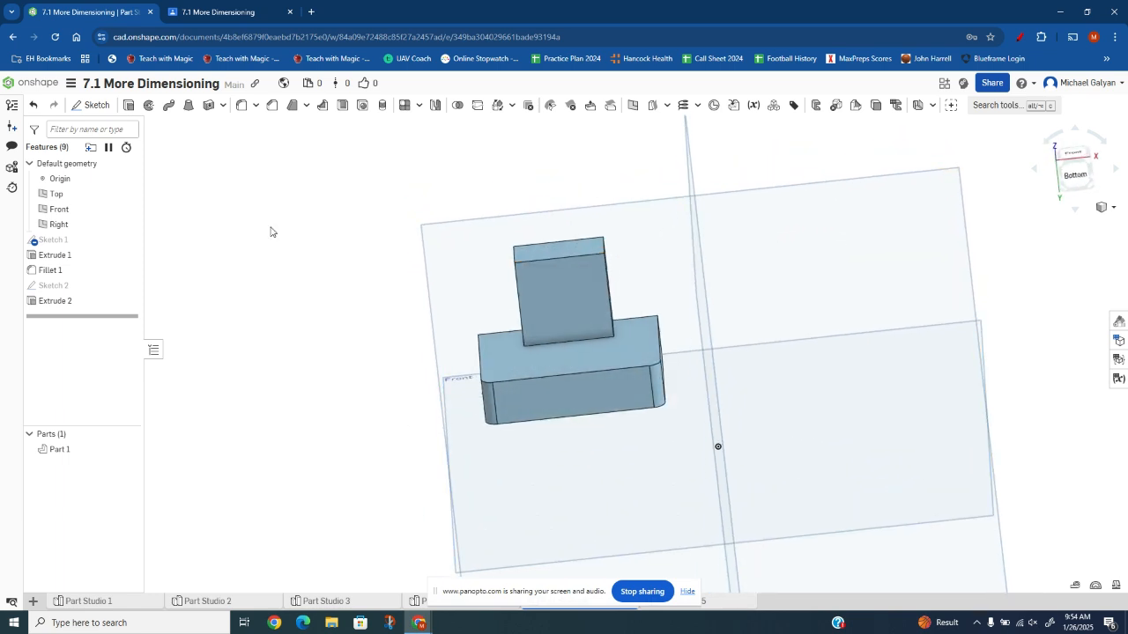
# Edit the upright's extrusion and set its depth to 2.25 in
pyautogui.doubleClick(83, 302)
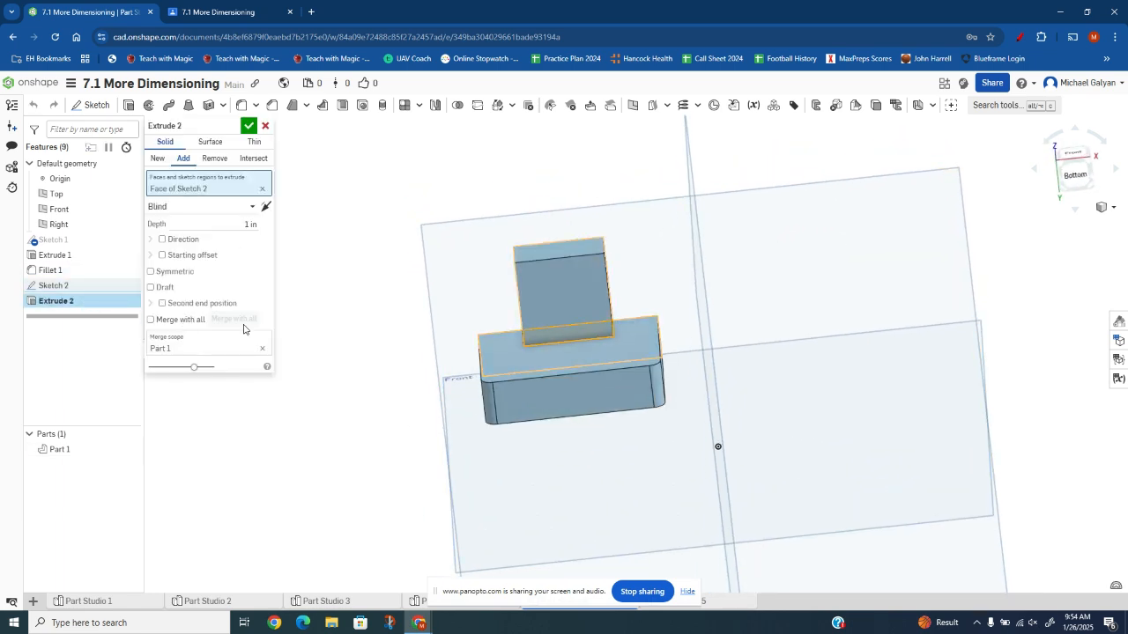
pyautogui.click(250, 226)
pyautogui.write('2.25')
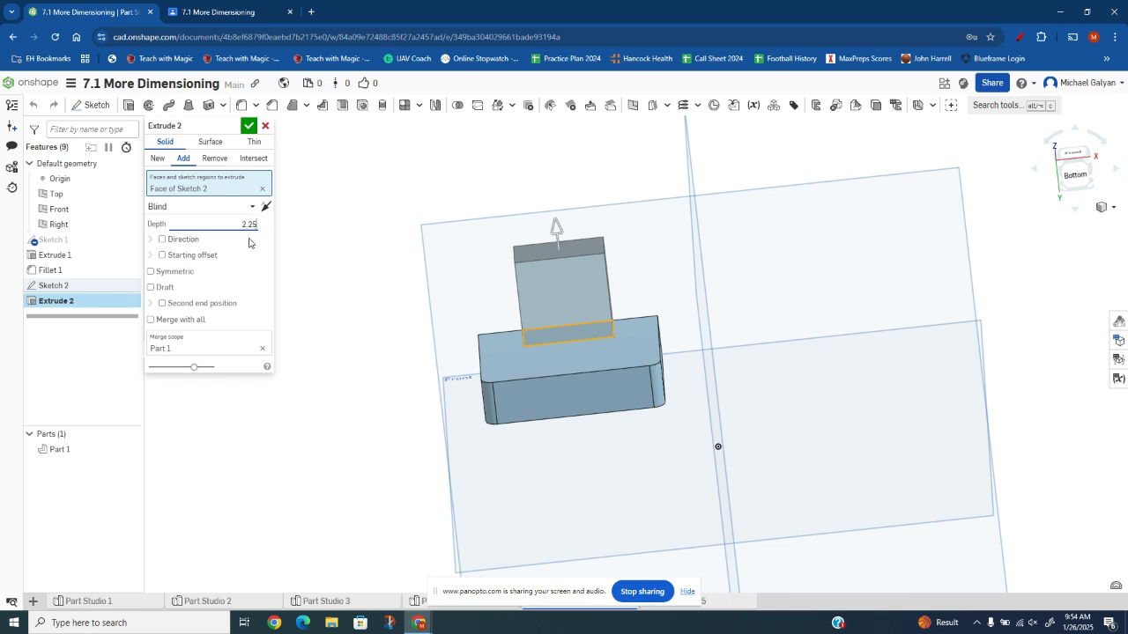
pyautogui.press('Return')
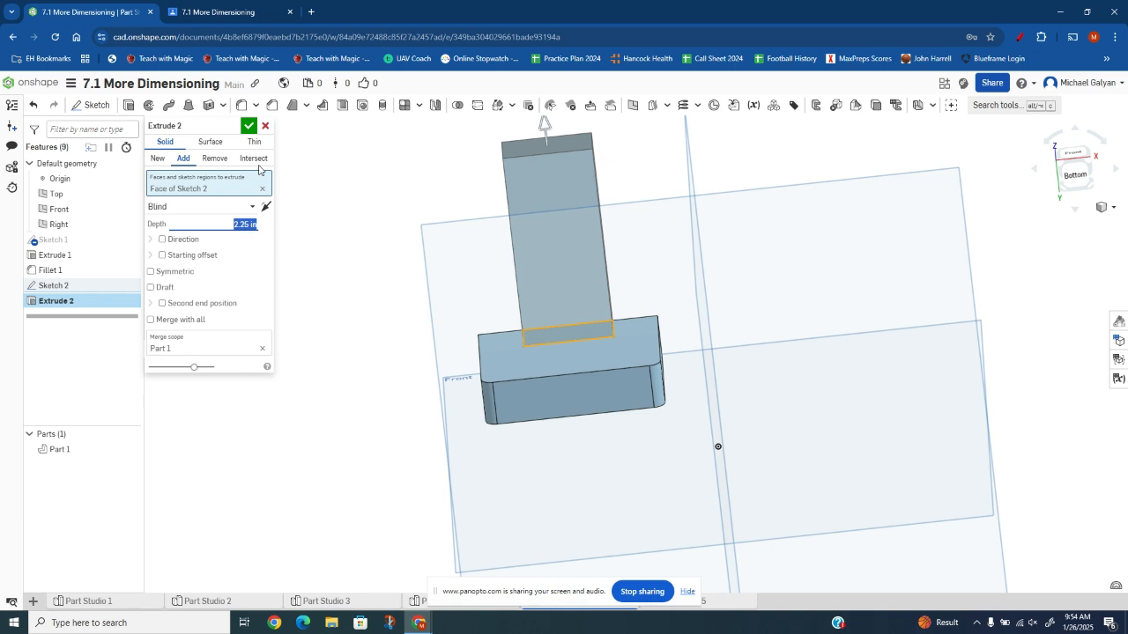
# Apply the edited upright extrusion and check problem 5's isometric drawing for the curves joining the upright to the base
pyautogui.click(248, 126)
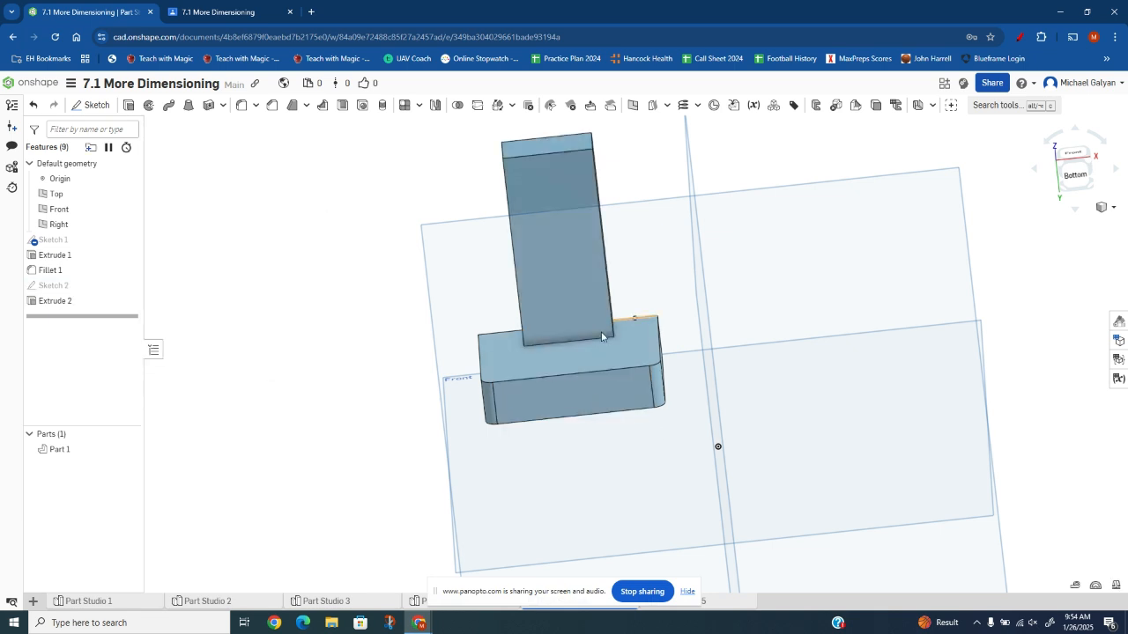
pyautogui.click(227, 13)
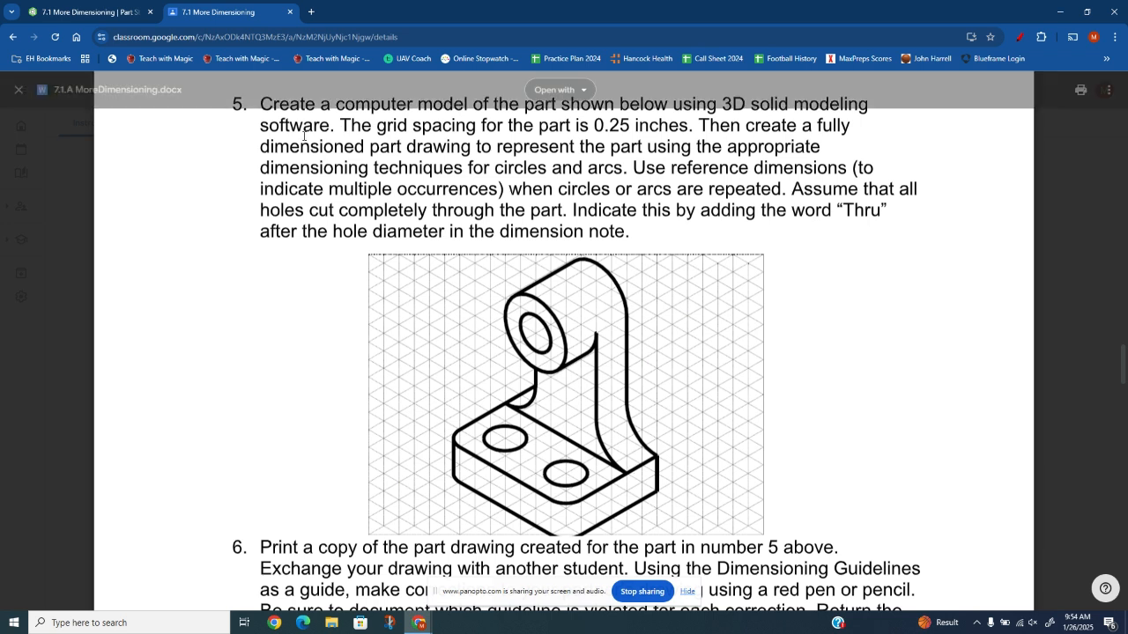
pyautogui.click(131, 13)
# Start a fillet on the left edge where the upright meets the base, with a radius of about 0.507 in
pyautogui.moveTo(591, 418); pyautogui.dragTo(544, 393, button='right')
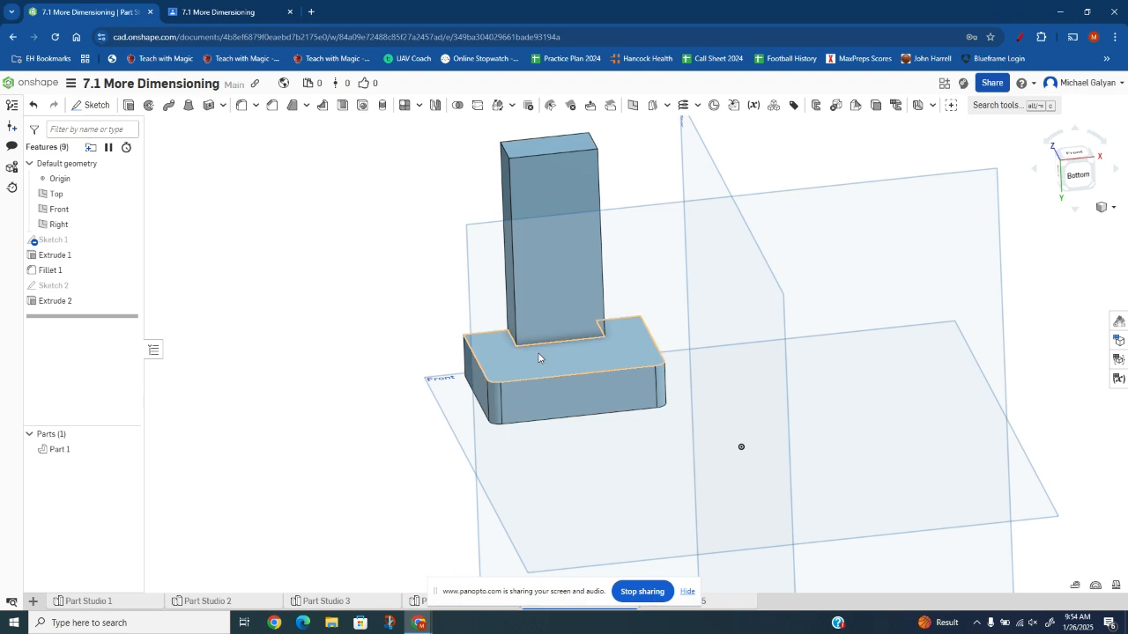
pyautogui.scroll(3, 539, 358)
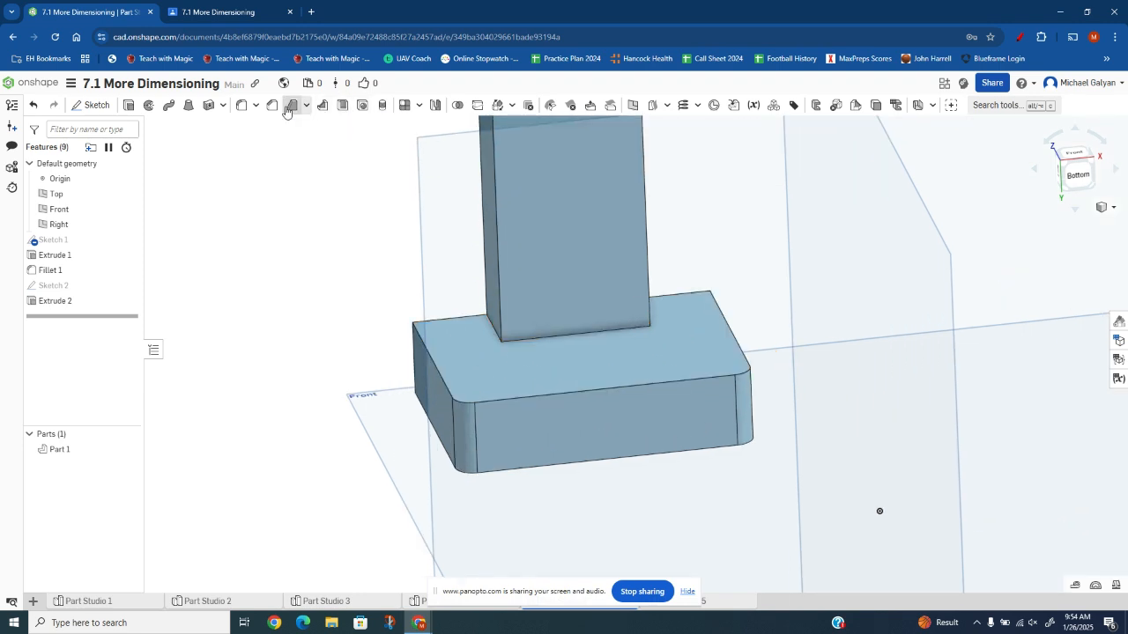
pyautogui.click(237, 107)
pyautogui.click(491, 328)
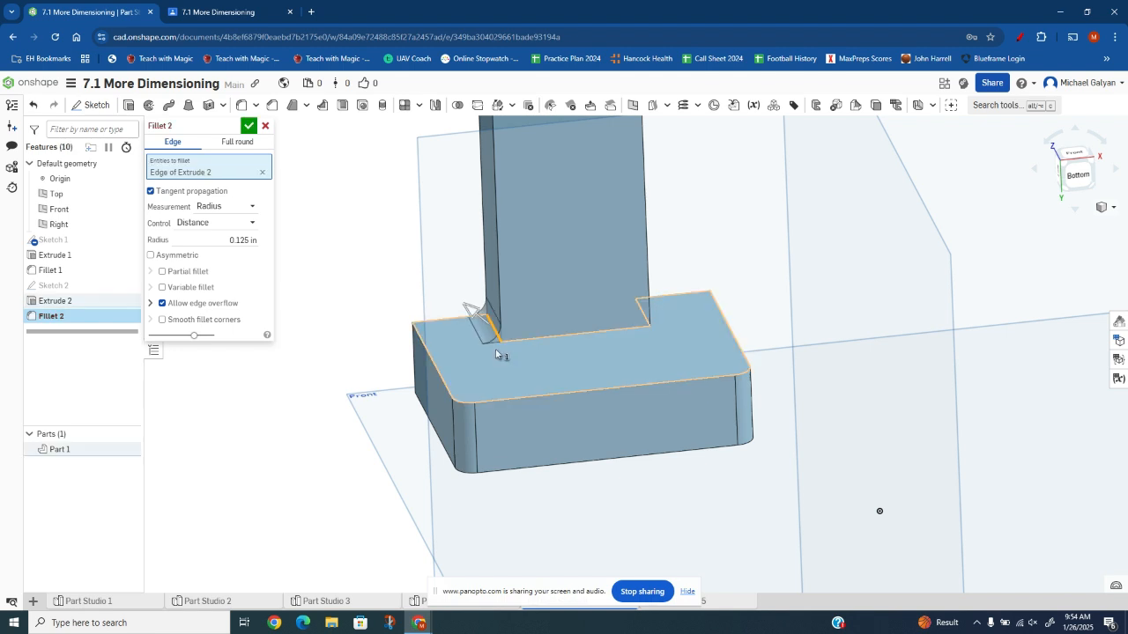
pyautogui.click(249, 239)
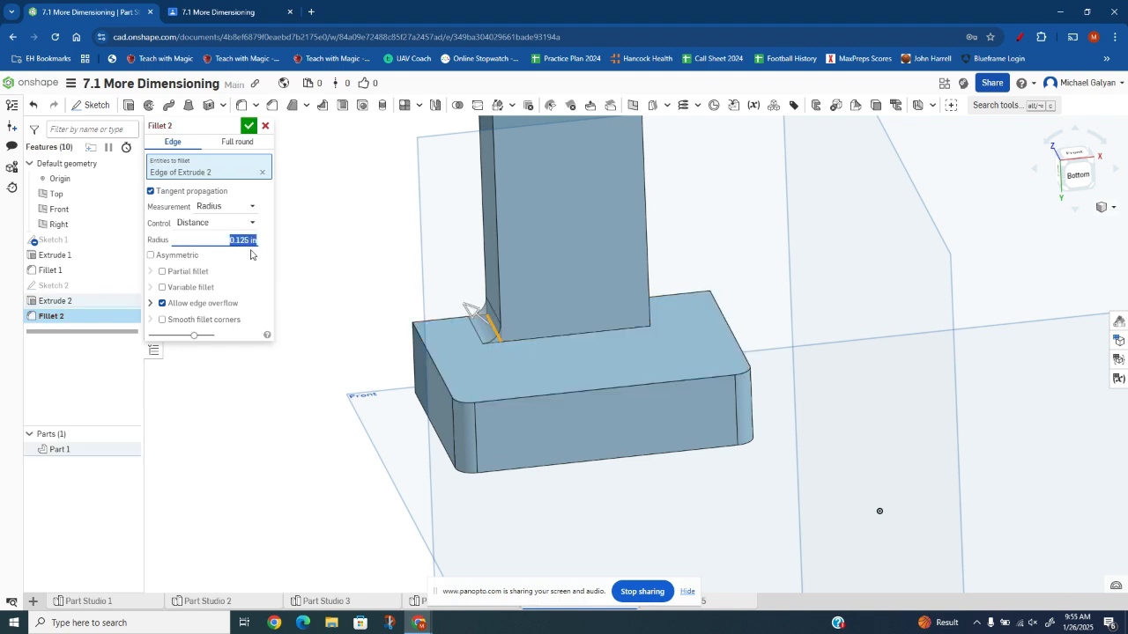
pyautogui.moveTo(465, 303); pyautogui.dragTo(453, 295)
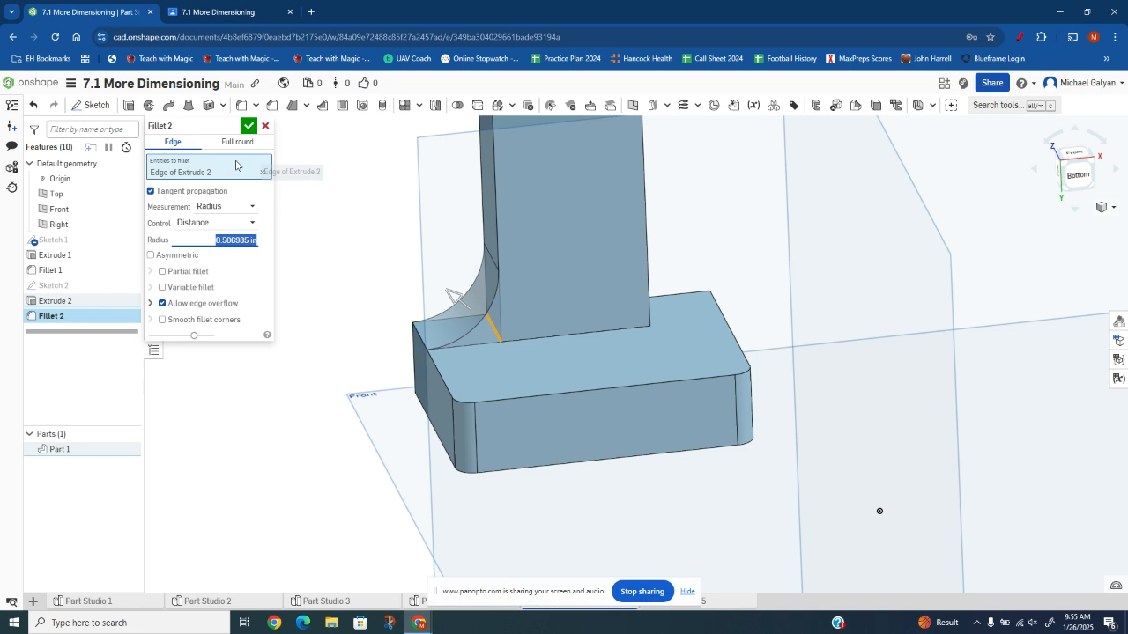
# Add the matching edge on the upright's opposite side to the fillet, check it against the activity drawing, and apply it
pyautogui.moveTo(868, 428); pyautogui.dragTo(697, 312, button='right')
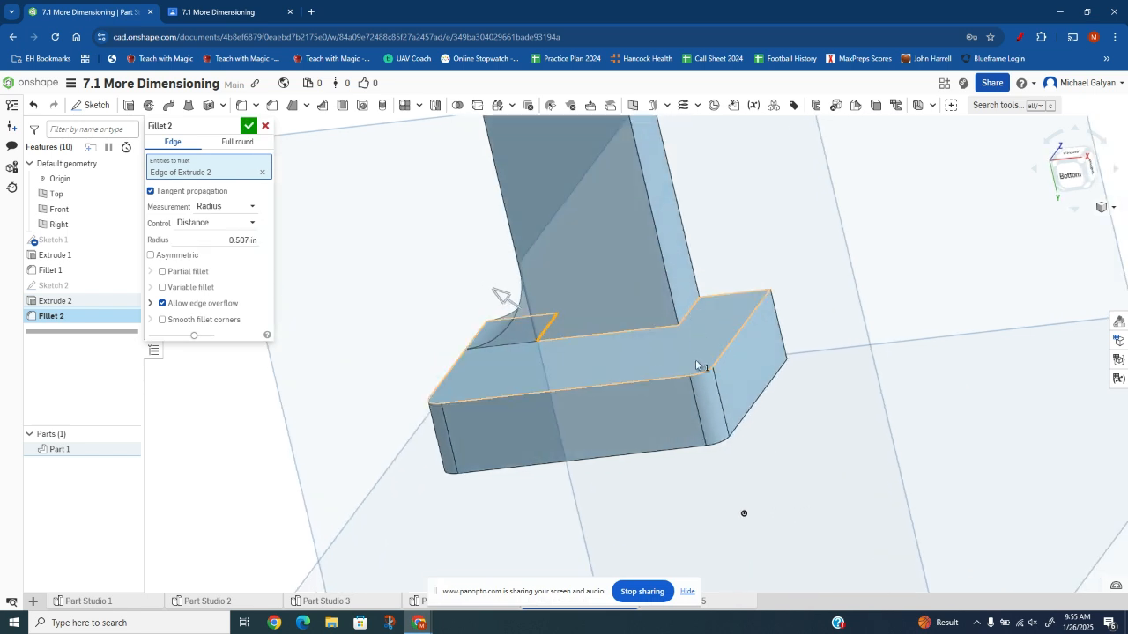
pyautogui.scroll(3, 687, 326)
pyautogui.click(703, 309)
pyautogui.scroll(-5, 663, 500)
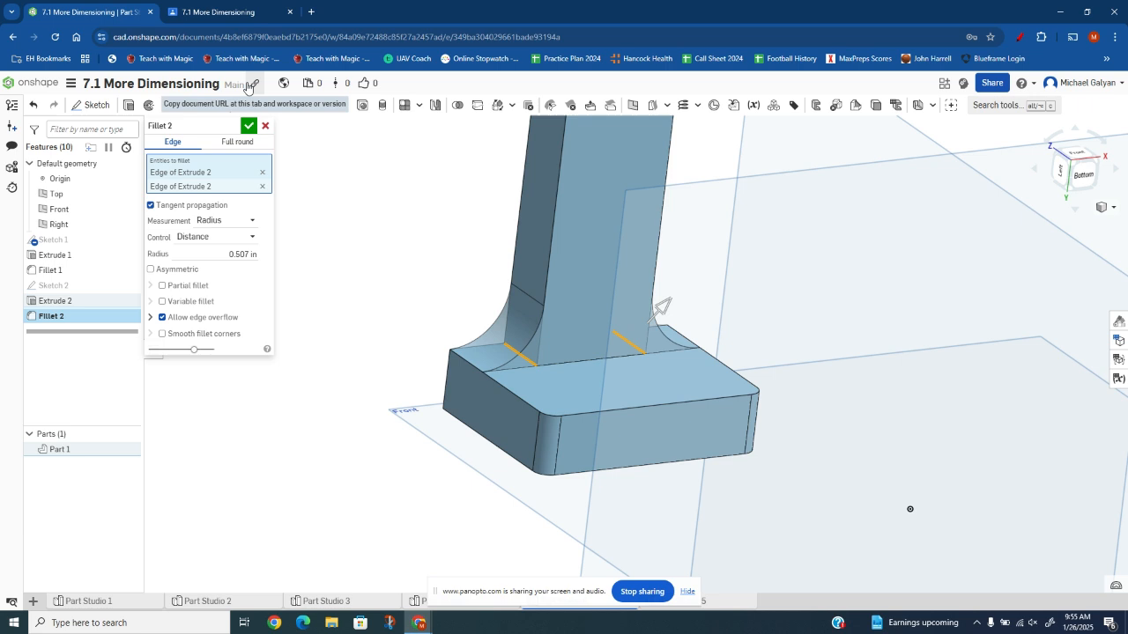
pyautogui.click(248, 12)
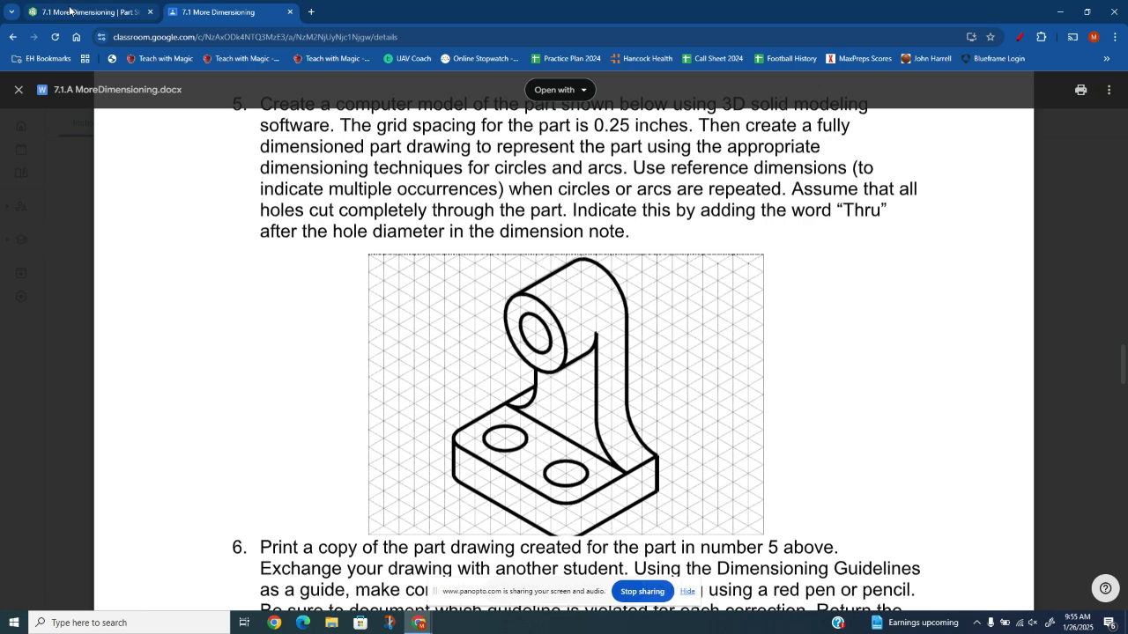
pyautogui.hotkey('ctrl', 'Tab')
pyautogui.click(248, 125)
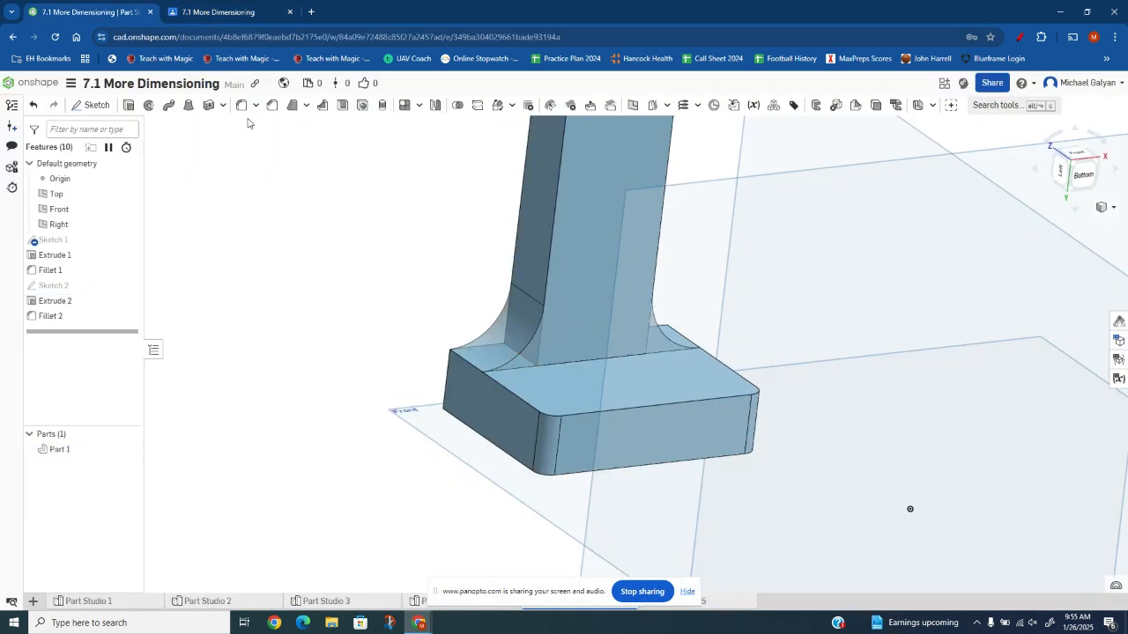
# Start a fillet on the two short edges at the upright's upper end, after checking the rounded top in the activity drawing
pyautogui.moveTo(681, 395); pyautogui.dragTo(659, 377, button='right')
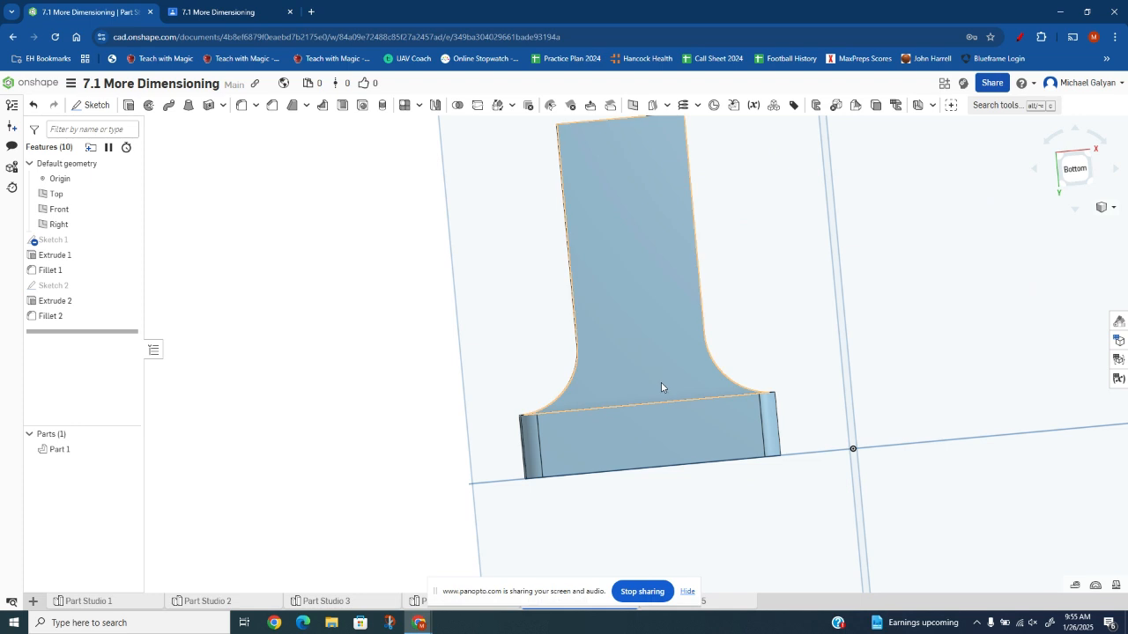
pyautogui.scroll(-3, 627, 330)
pyautogui.moveTo(629, 355); pyautogui.dragTo(692, 420, button='right')
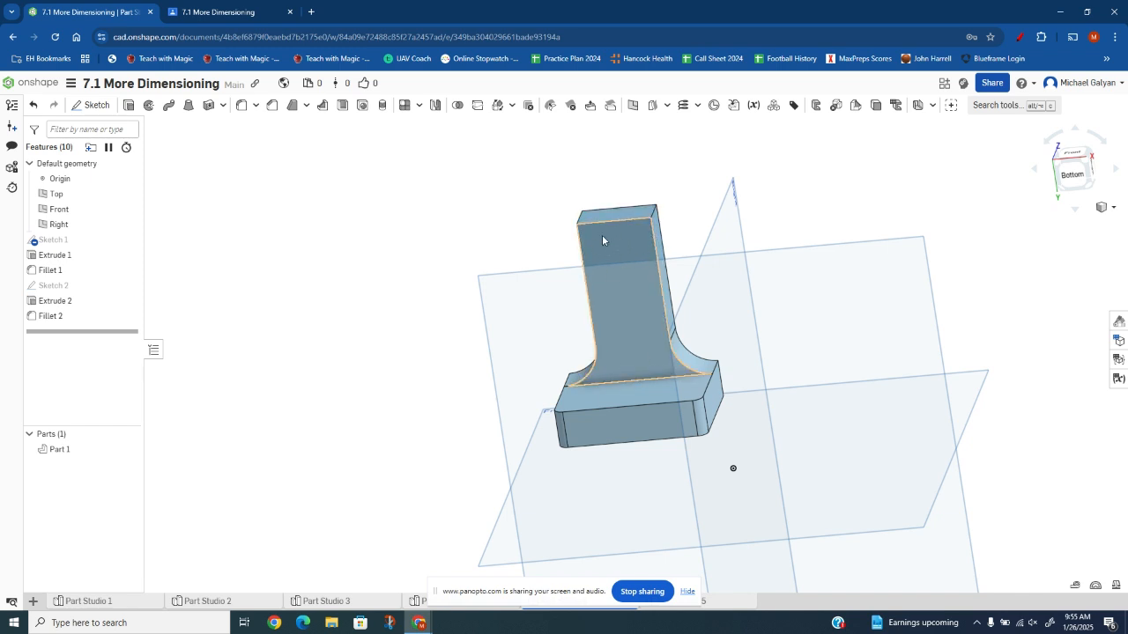
pyautogui.click(254, 12)
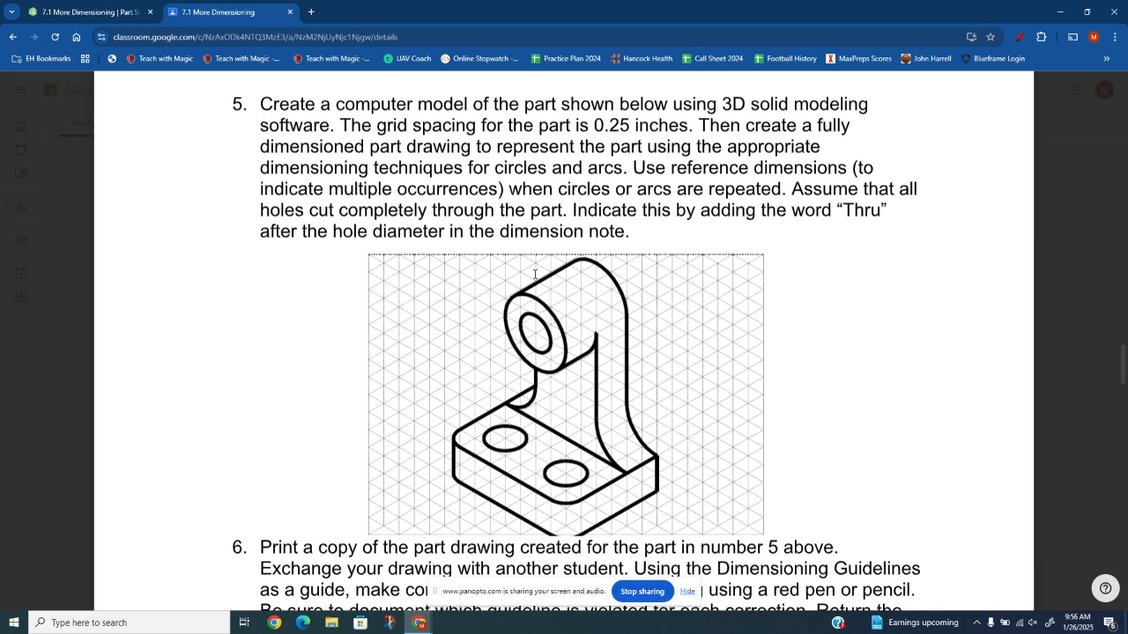
pyautogui.click(132, 12)
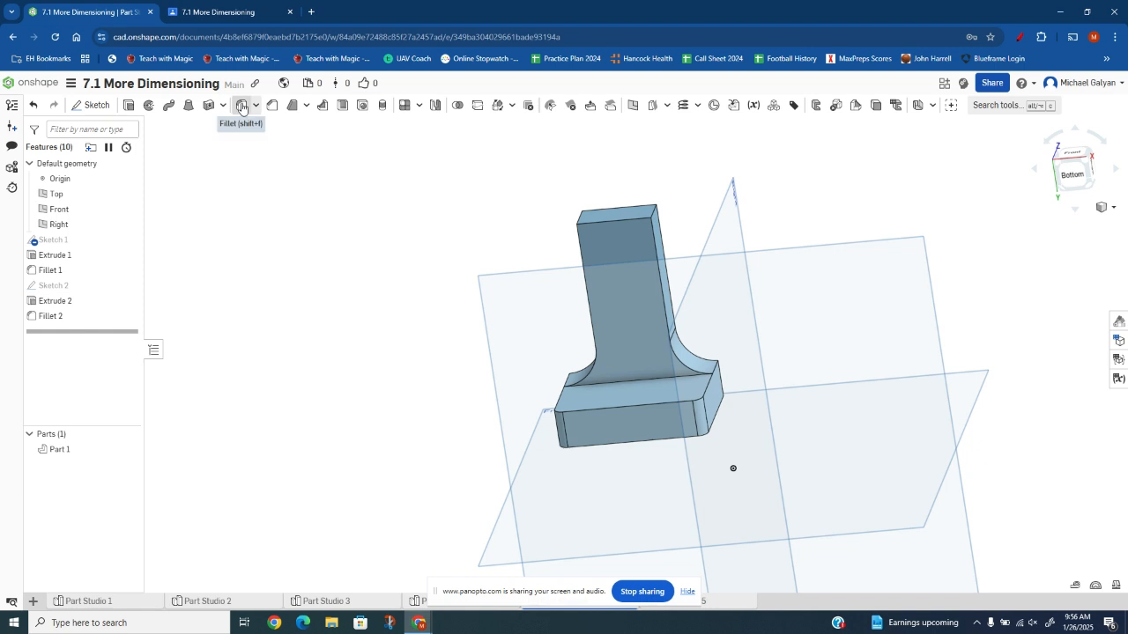
pyautogui.moveTo(702, 244); pyautogui.dragTo(693, 267, button='right')
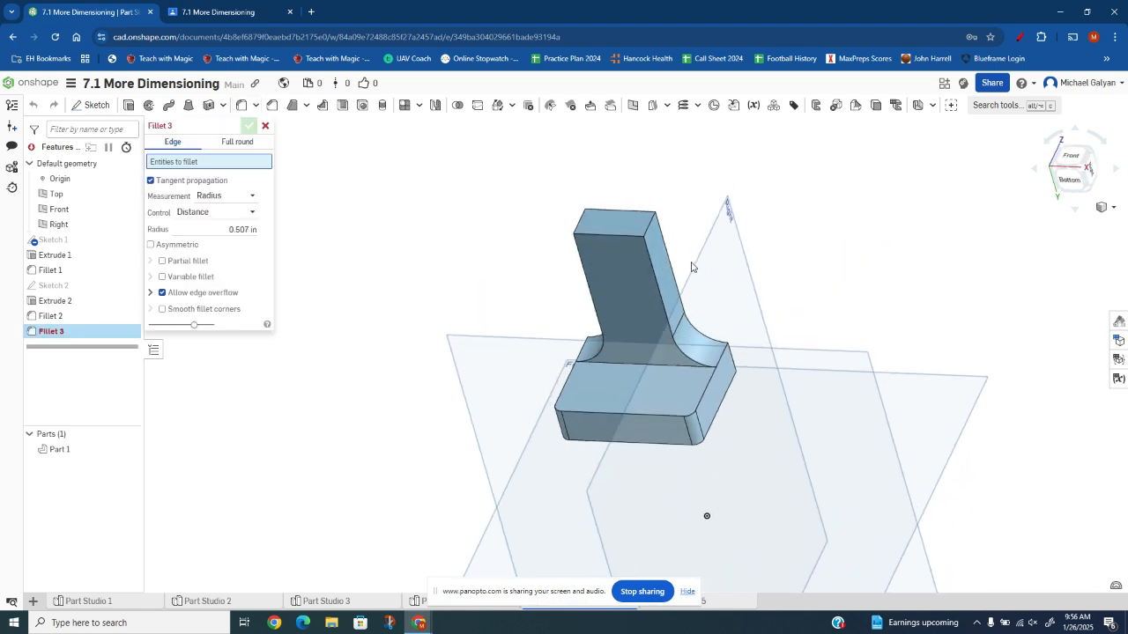
pyautogui.click(646, 227)
pyautogui.moveTo(558, 304); pyautogui.dragTo(633, 232, button='right')
pyautogui.click(652, 227)
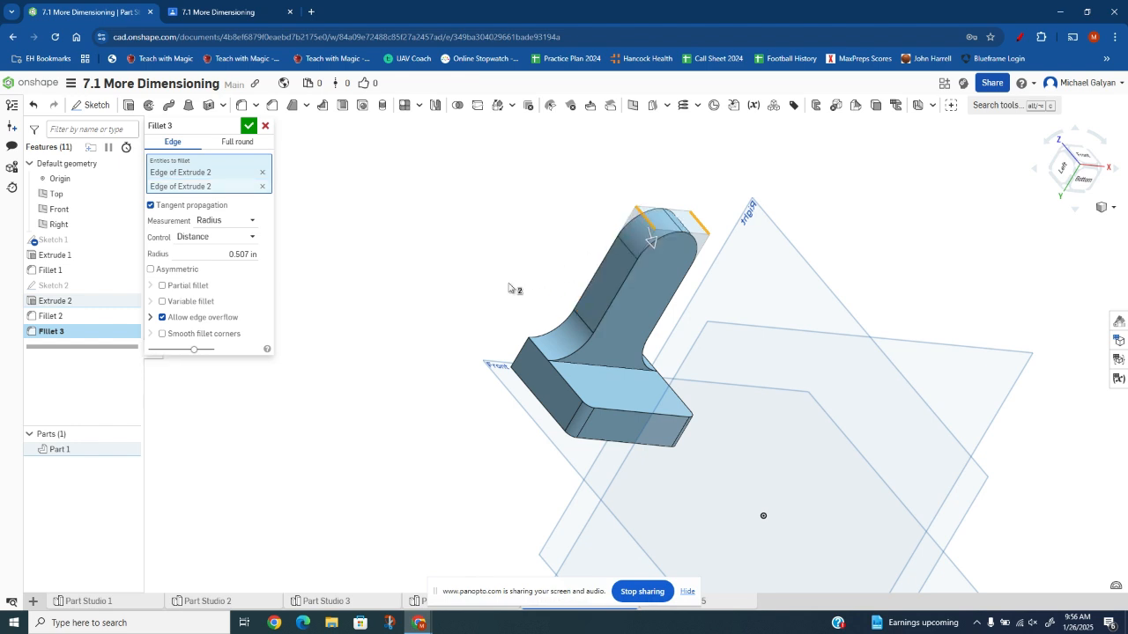
# Set the upper end's fillet radius to 0.5 in and apply it
pyautogui.click(237, 254)
pyautogui.press('BackSpace')
pyautogui.write('.5')
pyautogui.press('Return')
pyautogui.moveTo(720, 295); pyautogui.dragTo(663, 260, button='right')
pyautogui.click(249, 125)
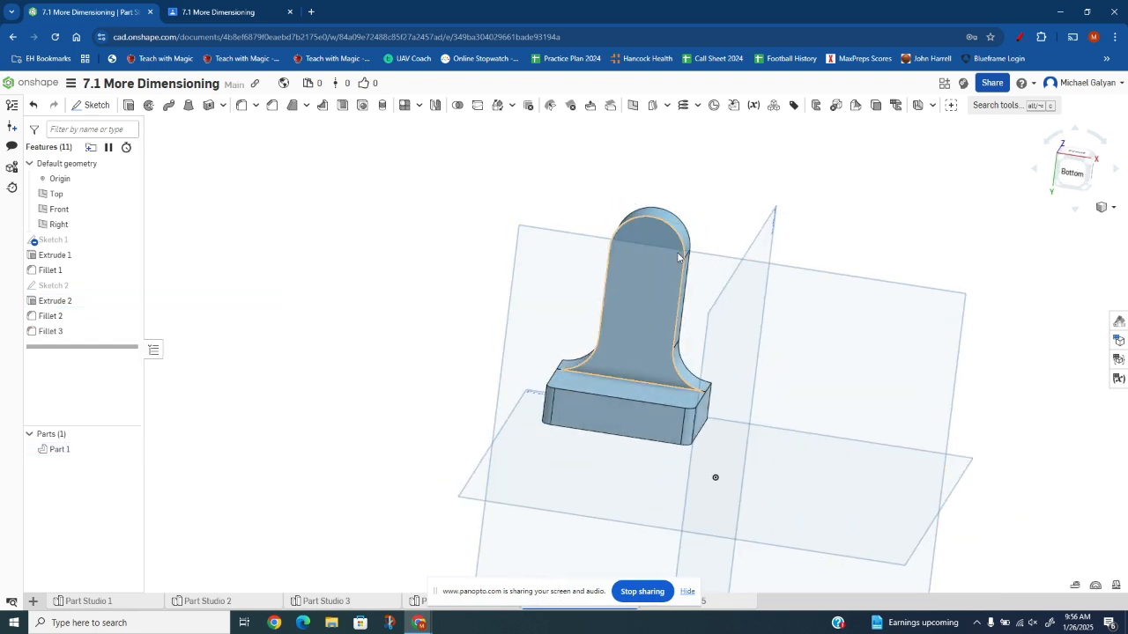
# Sketch a circle about 0.867 in in diameter on the upright's front face, centred below the midpoint of the rounded top
pyautogui.click(1077, 179)
pyautogui.scroll(5, 527, 275)
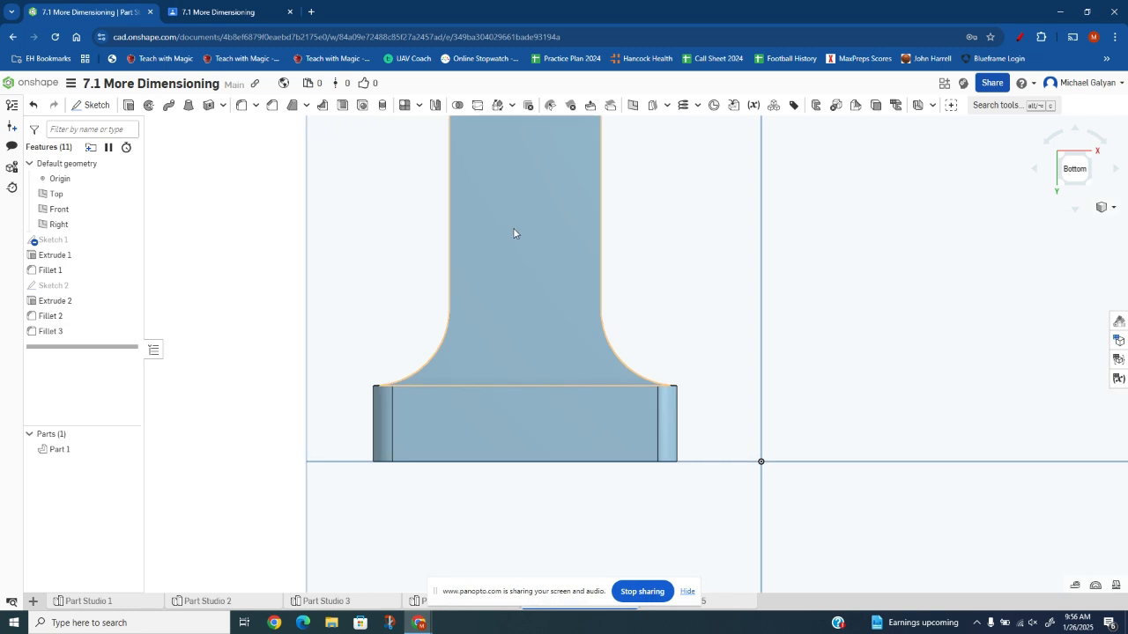
pyautogui.moveTo(509, 261); pyautogui.dragTo(510, 362, button='middle')
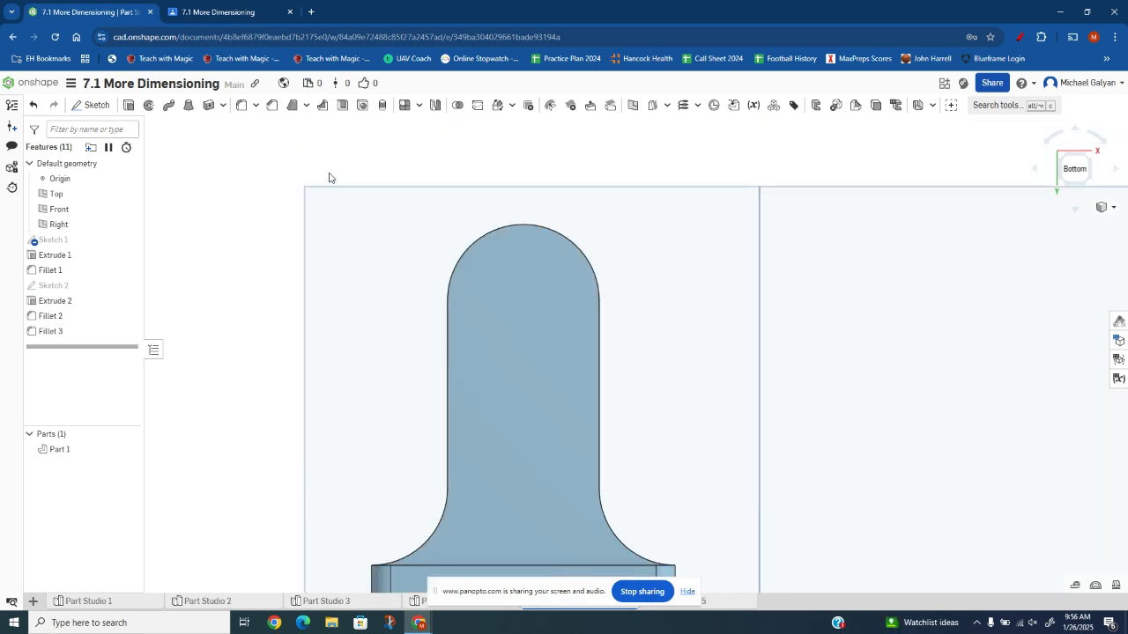
pyautogui.click(216, 12)
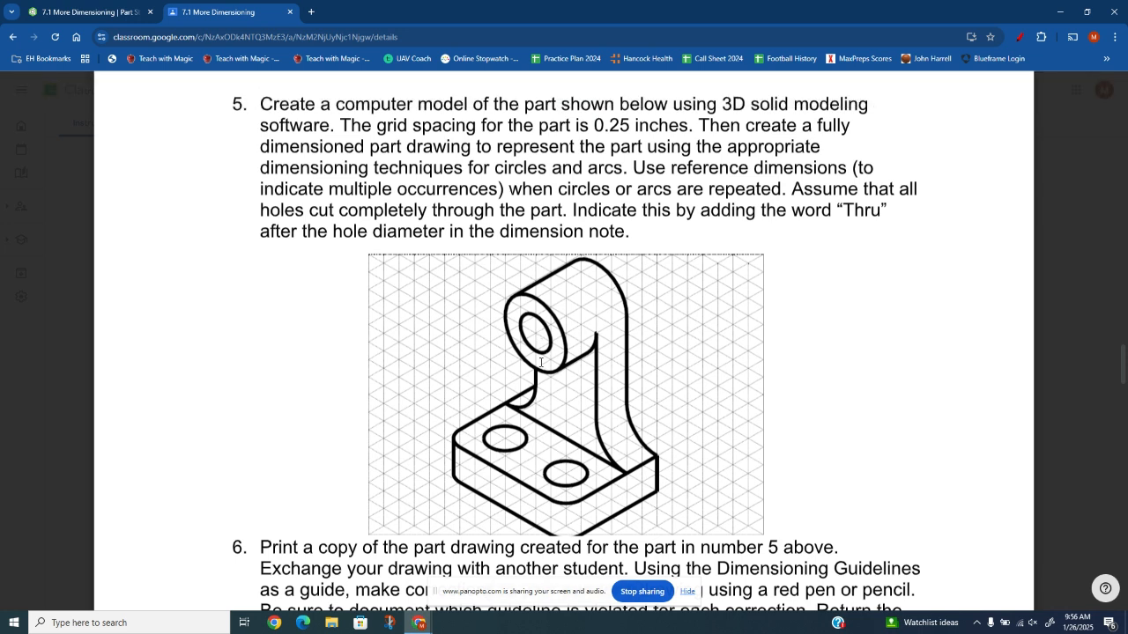
pyautogui.click(121, 12)
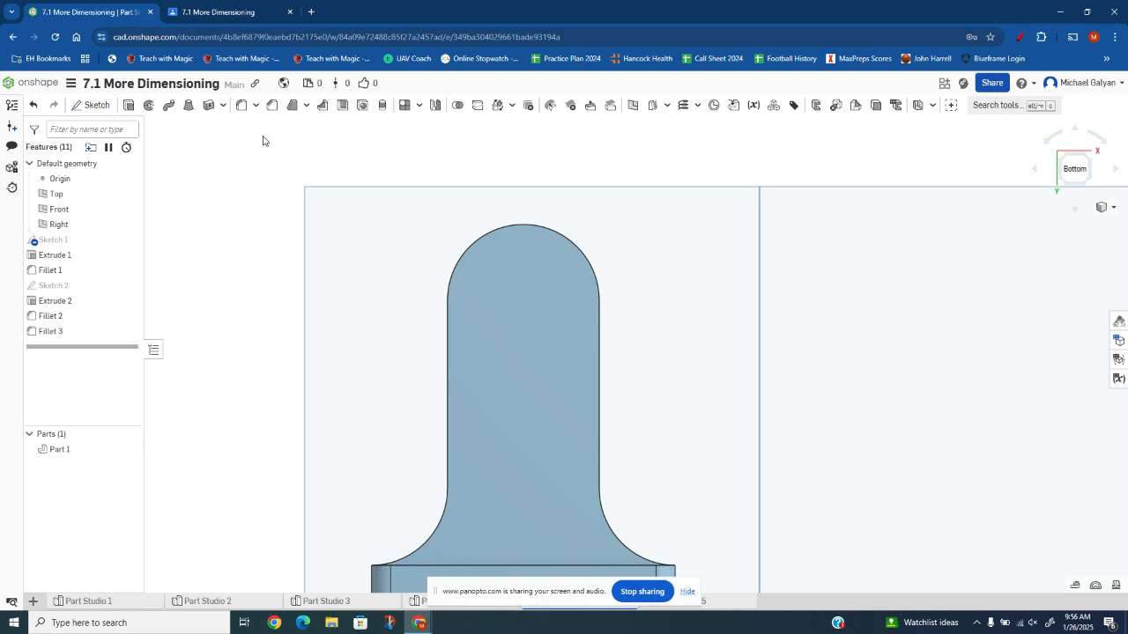
pyautogui.click(86, 109)
pyautogui.click(523, 301)
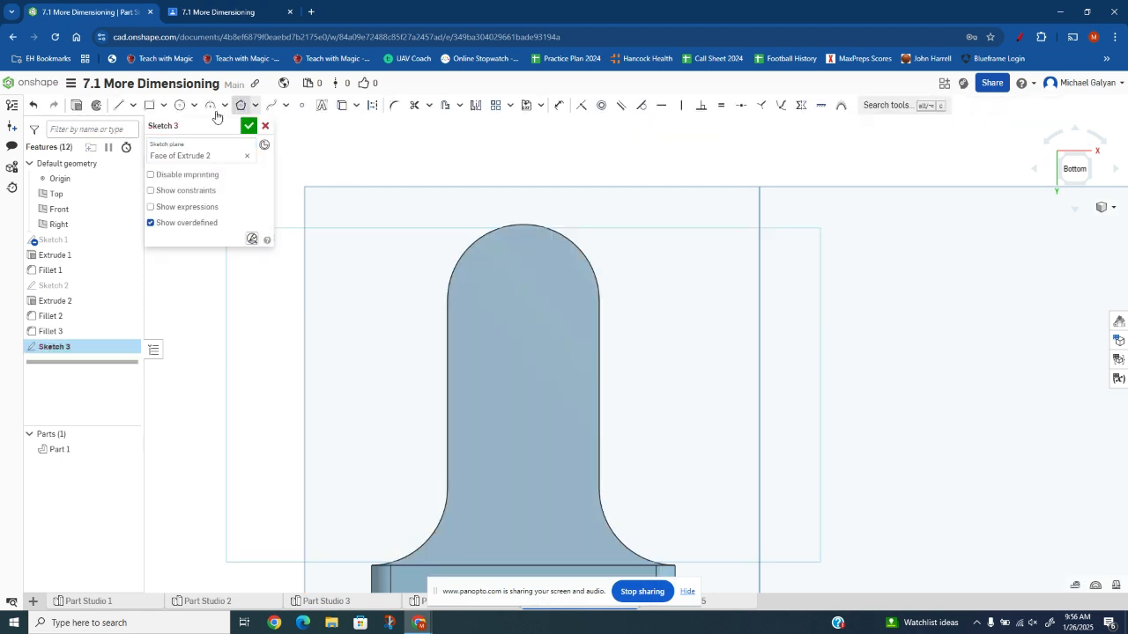
pyautogui.click(180, 107)
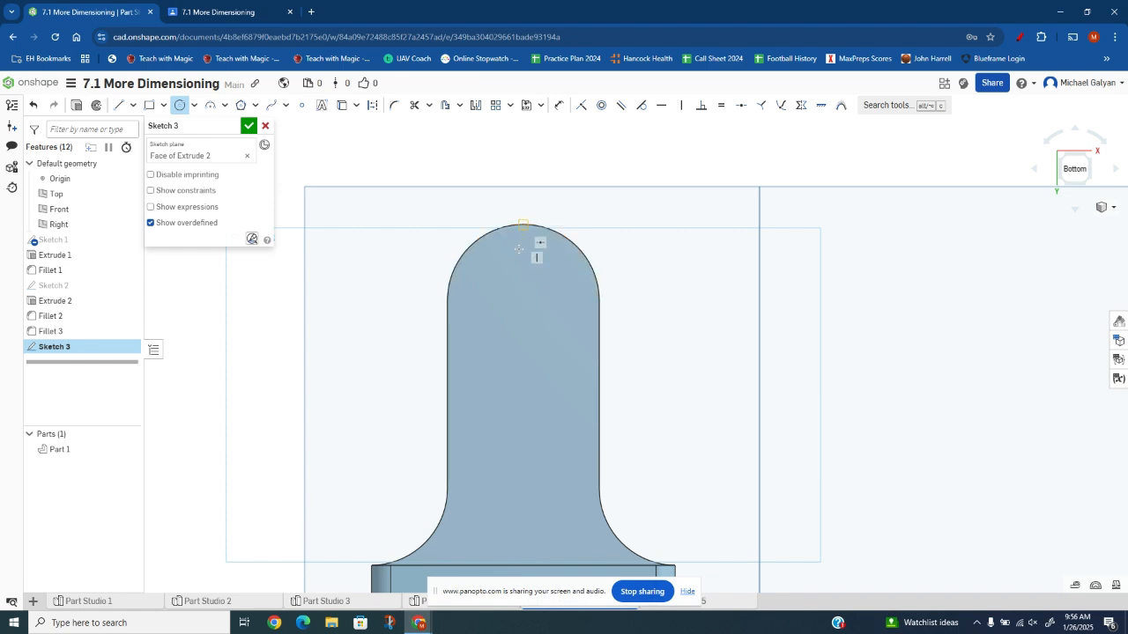
pyautogui.click(522, 290)
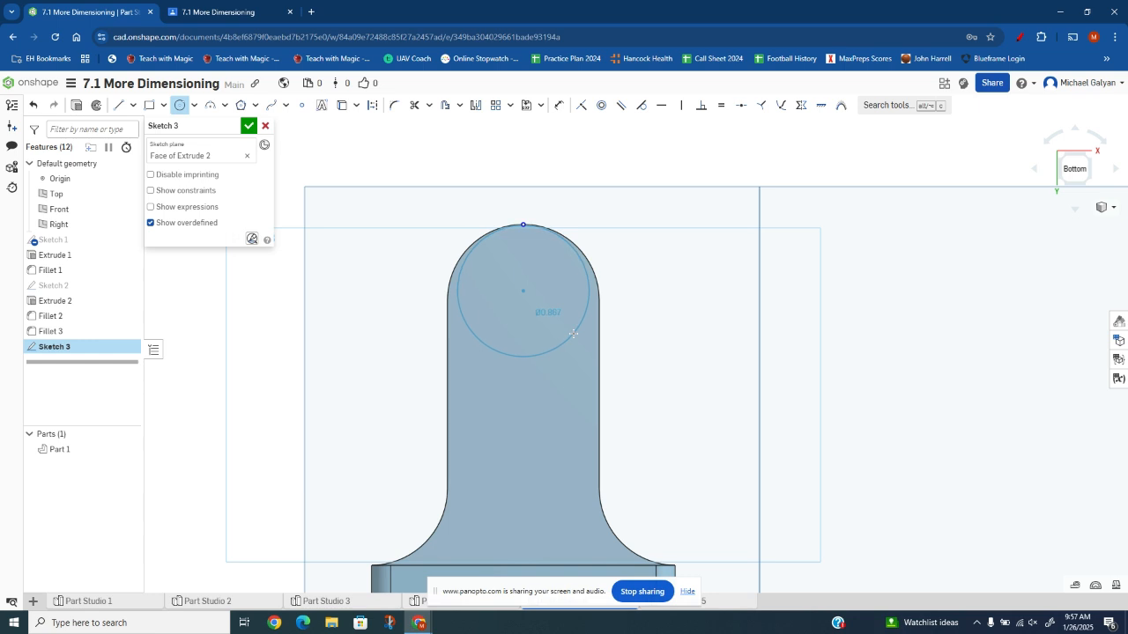
pyautogui.click(574, 334)
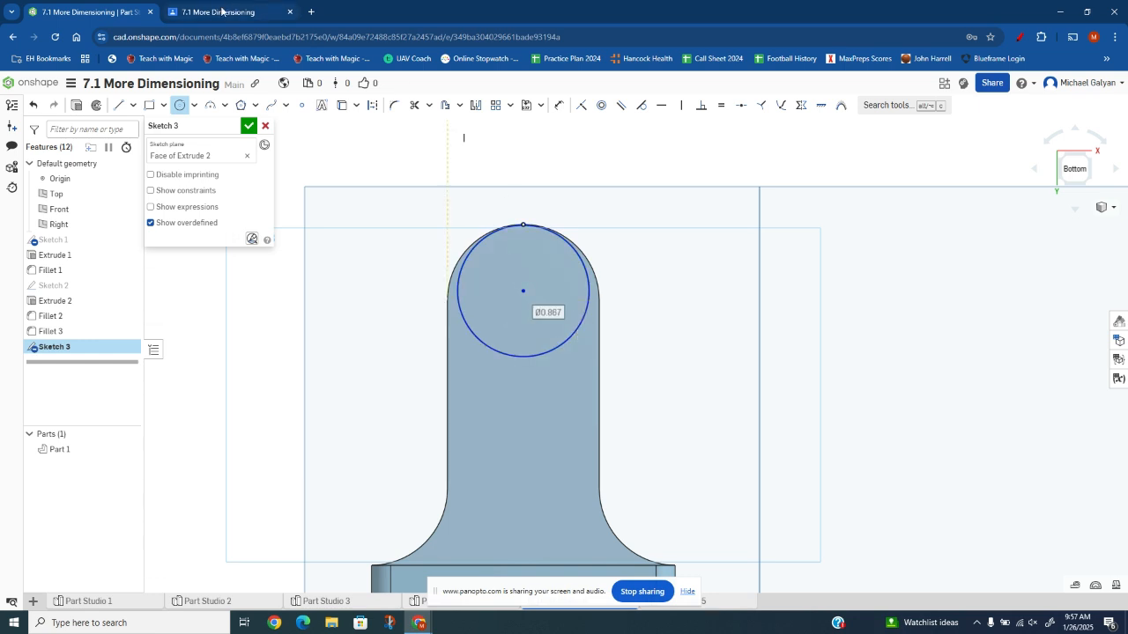
# Check the boss in the activity drawing and set the circle's diameter to 1 in
pyautogui.hotkey('ctrl', 'Tab')
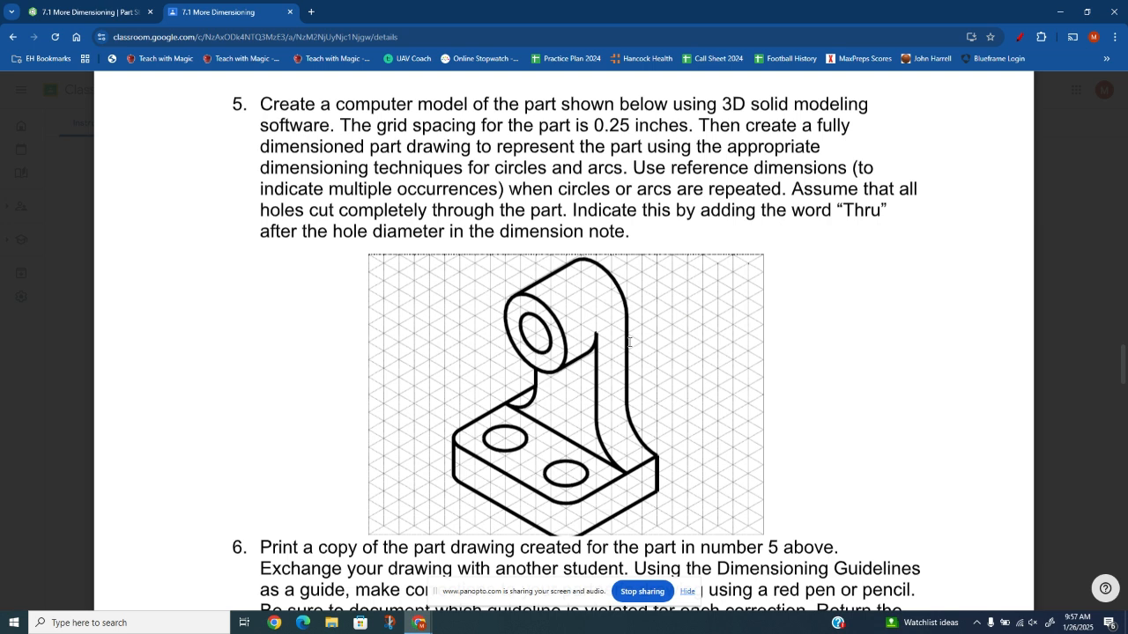
pyautogui.hotkey('ctrl', 'Tab')
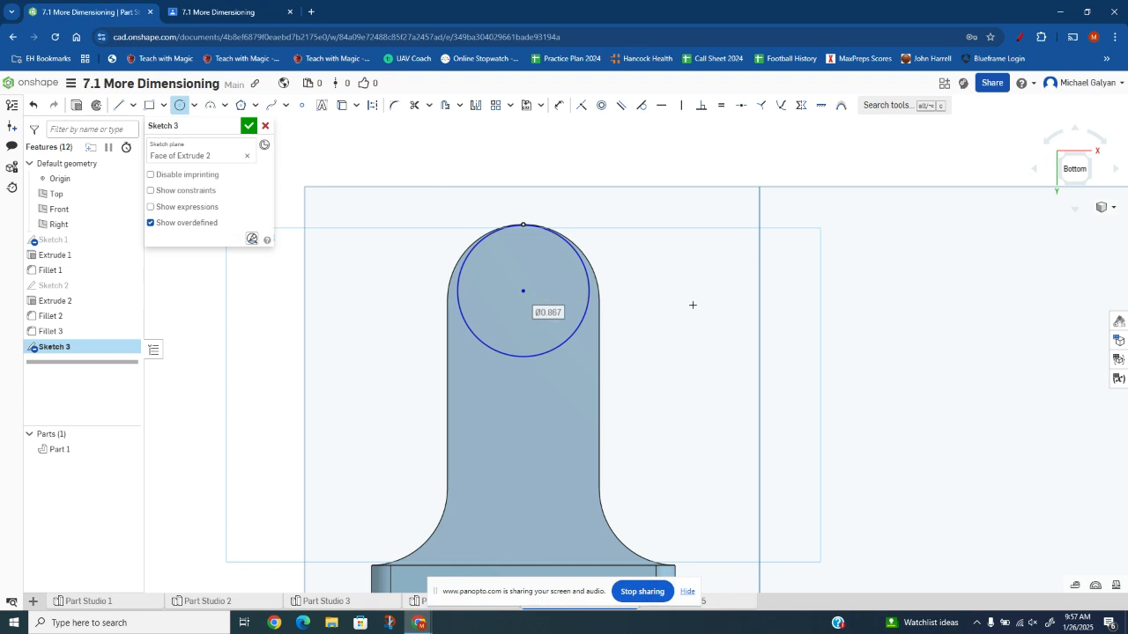
pyautogui.click(558, 105)
pyautogui.click(577, 319)
pyautogui.click(706, 327)
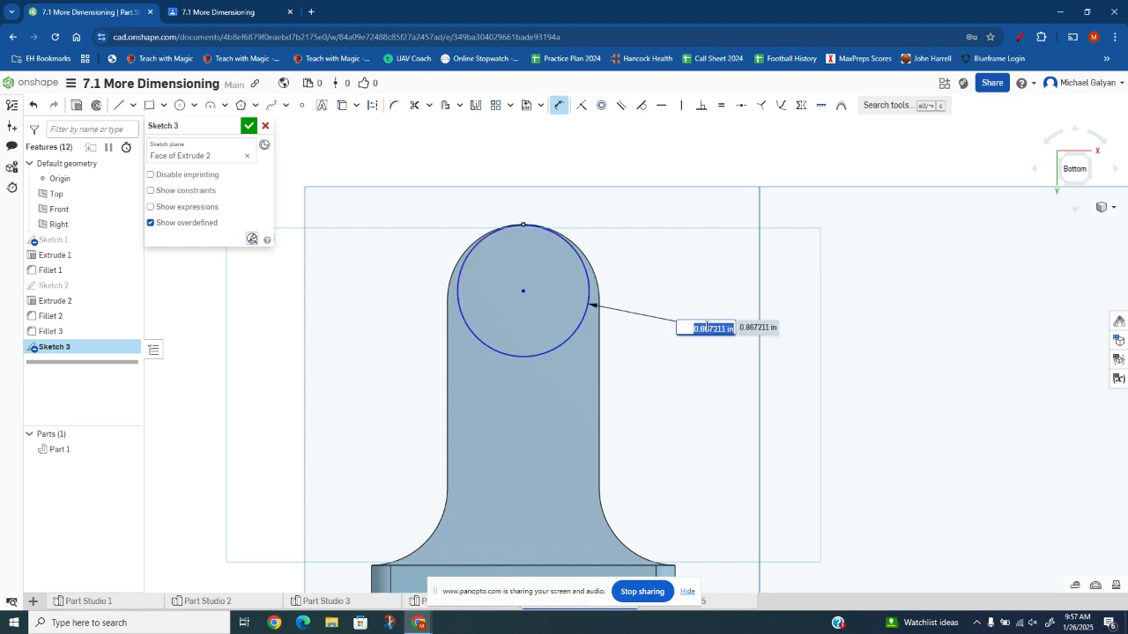
pyautogui.write('1')
pyautogui.press('Return')
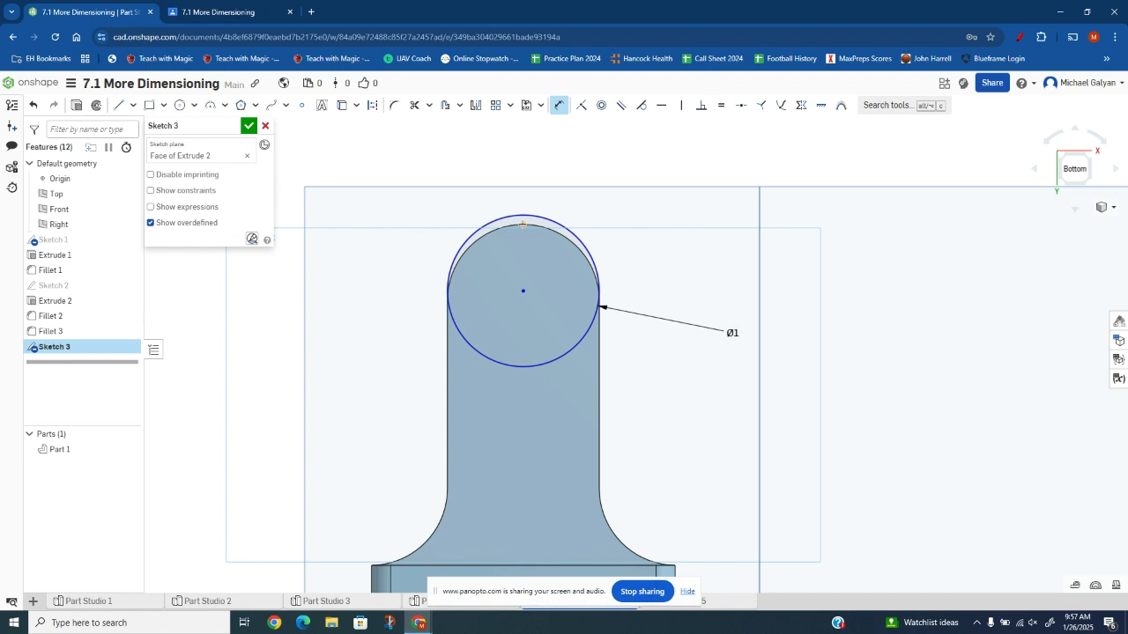
# Dimension the circle's centre 0.5 in below the top point of the upright's rounded end
pyautogui.click(522, 223)
pyautogui.click(523, 290)
pyautogui.click(686, 290)
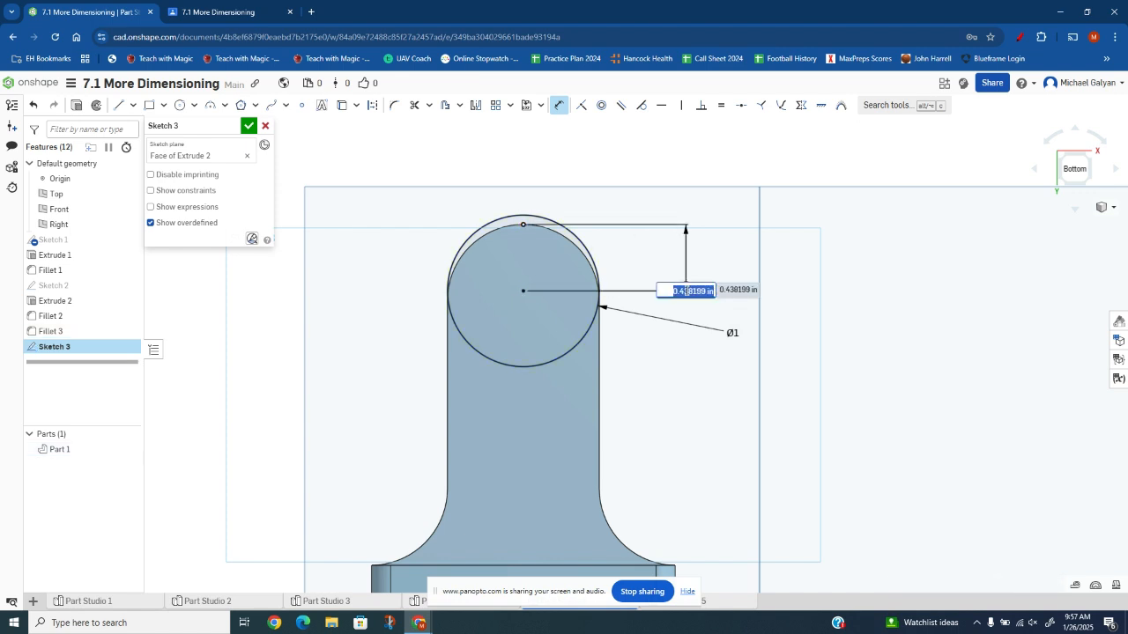
pyautogui.write('0.5')
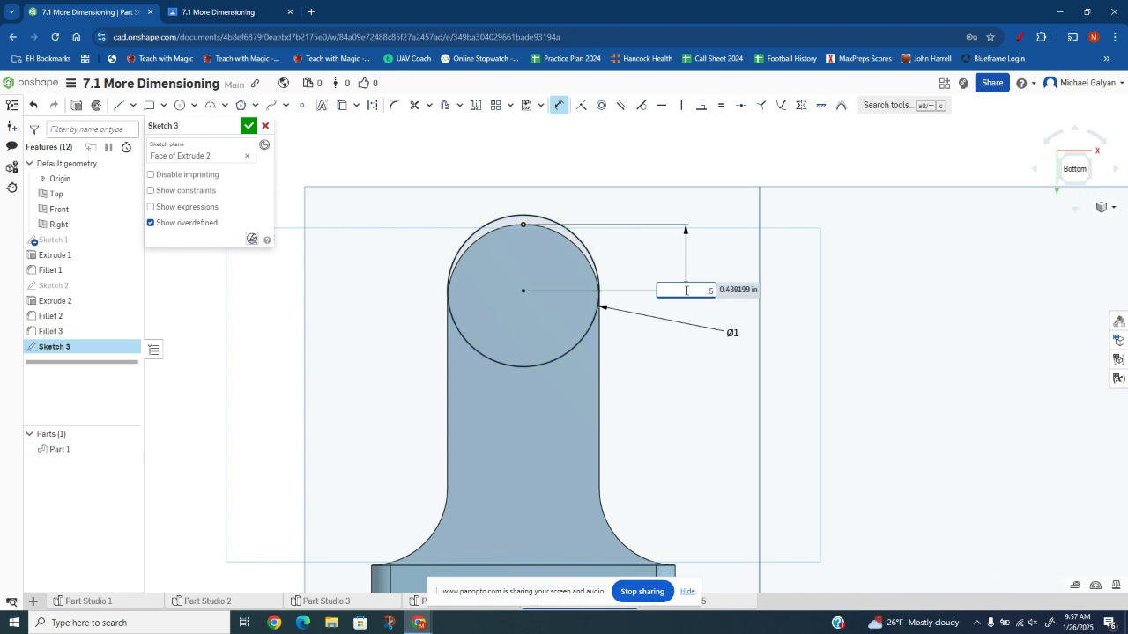
pyautogui.press('Return')
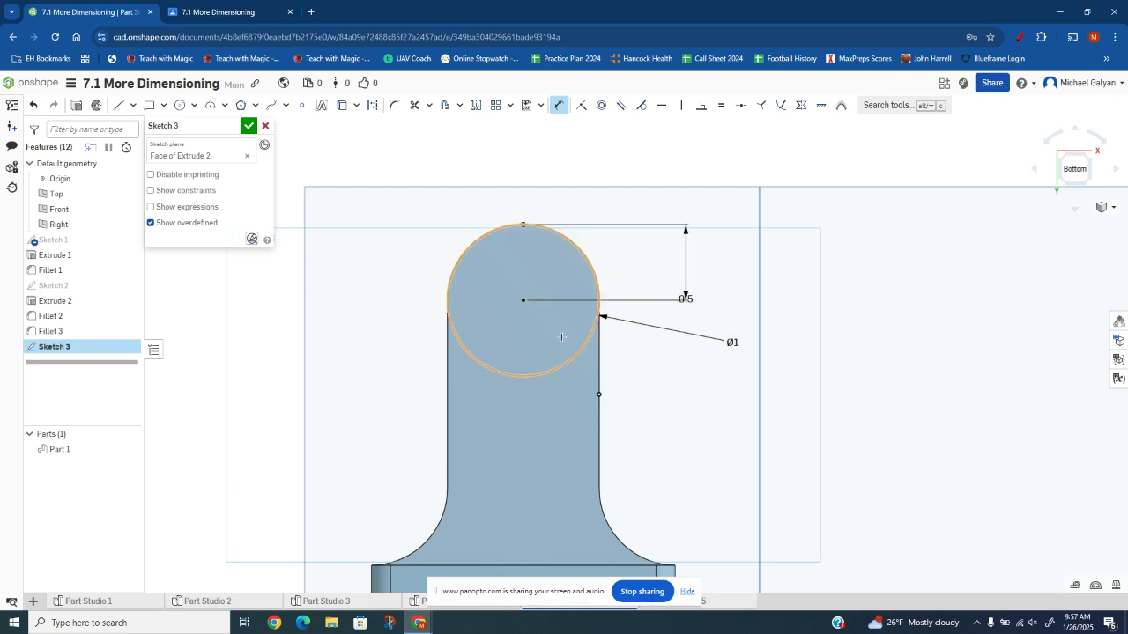
# Check the boss in the activity drawing and extrude the 1 in circle outward as a boss joined to the upright
pyautogui.click(236, 12)
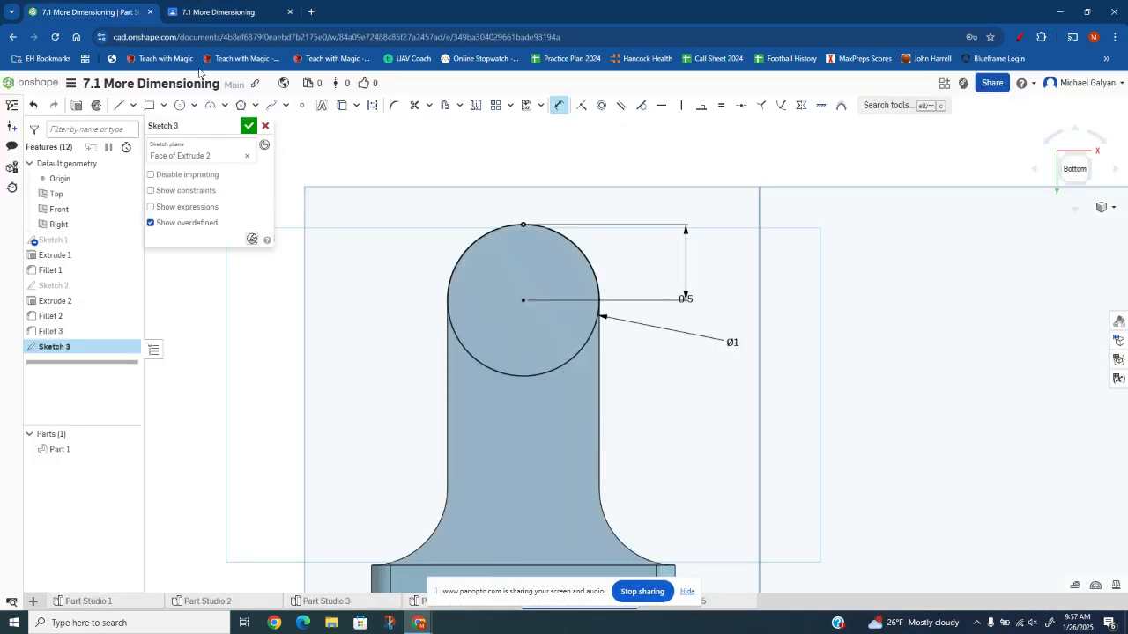
pyautogui.click(123, 12)
pyautogui.click(248, 126)
pyautogui.click(129, 105)
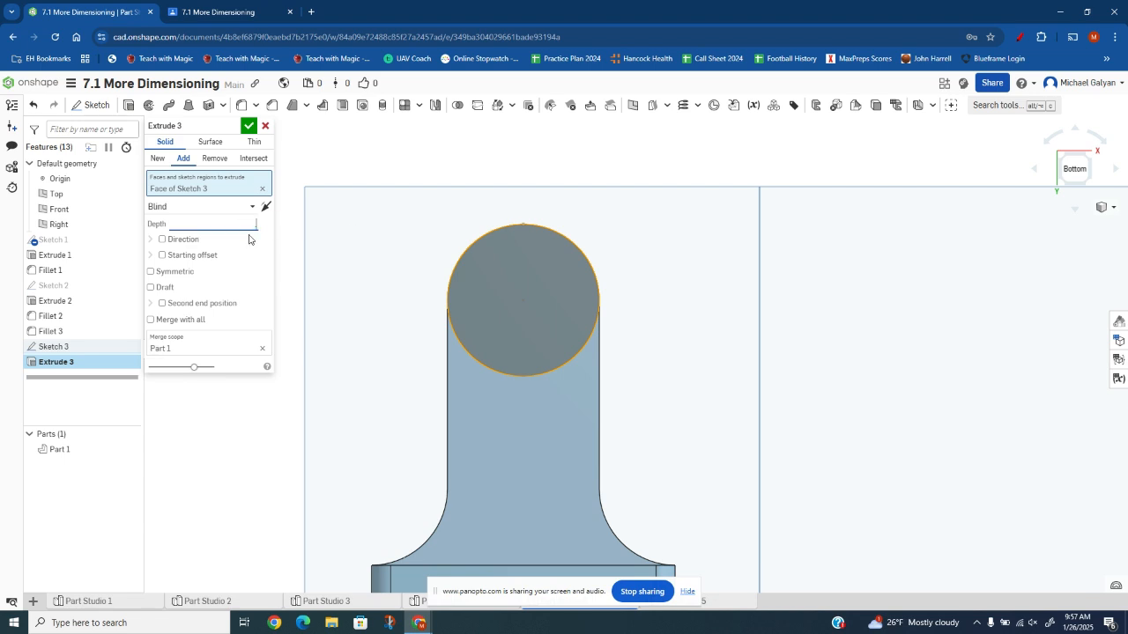
pyautogui.moveTo(734, 300); pyautogui.dragTo(461, 214, button='right')
pyautogui.click(248, 126)
pyautogui.moveTo(708, 309); pyautogui.dragTo(726, 358, button='right')
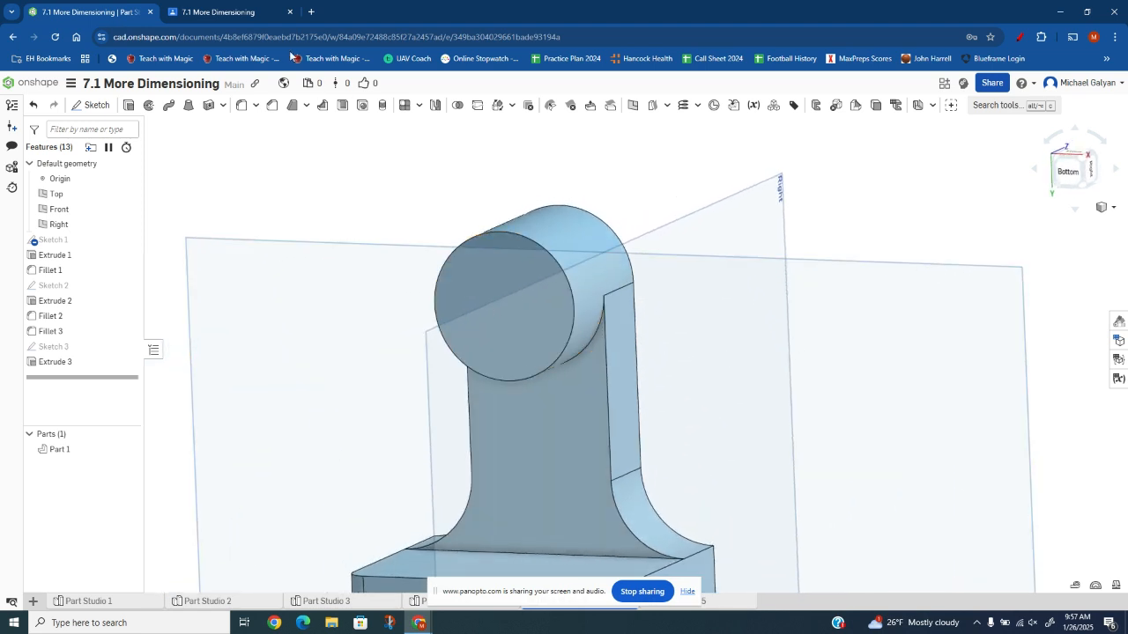
# Recheck the activity drawing and sketch a concentric circle about 0.521 in in diameter on the boss's front face
pyautogui.click(245, 11)
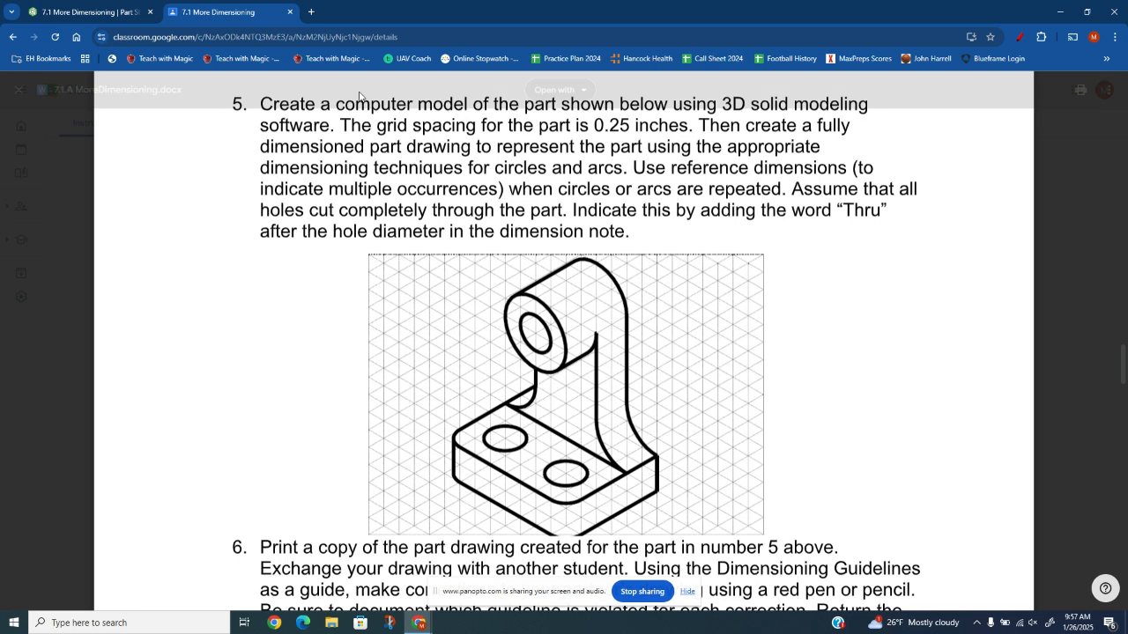
pyautogui.click(101, 10)
pyautogui.hotkey('shift', '6')
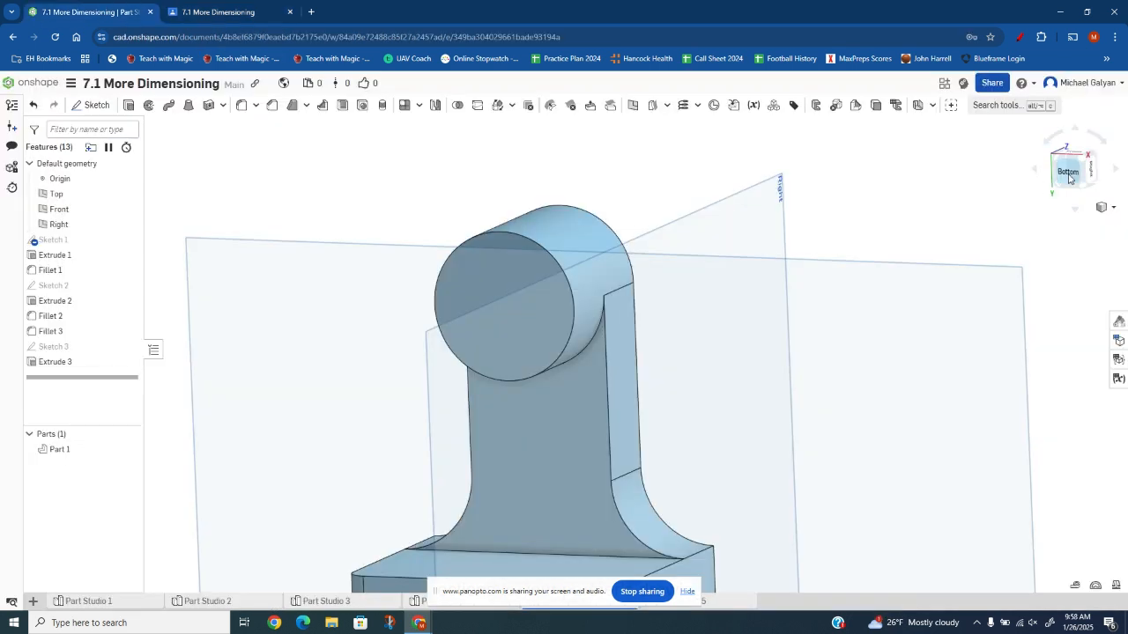
pyautogui.scroll(3, 527, 218)
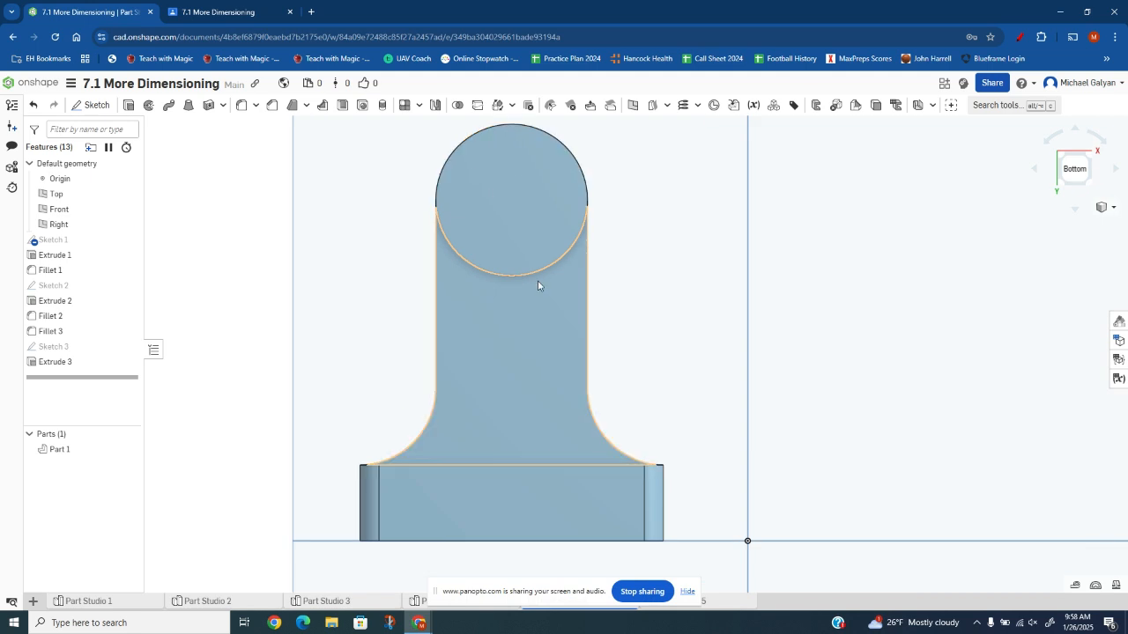
pyautogui.scroll(2, 536, 282)
pyautogui.click(97, 106)
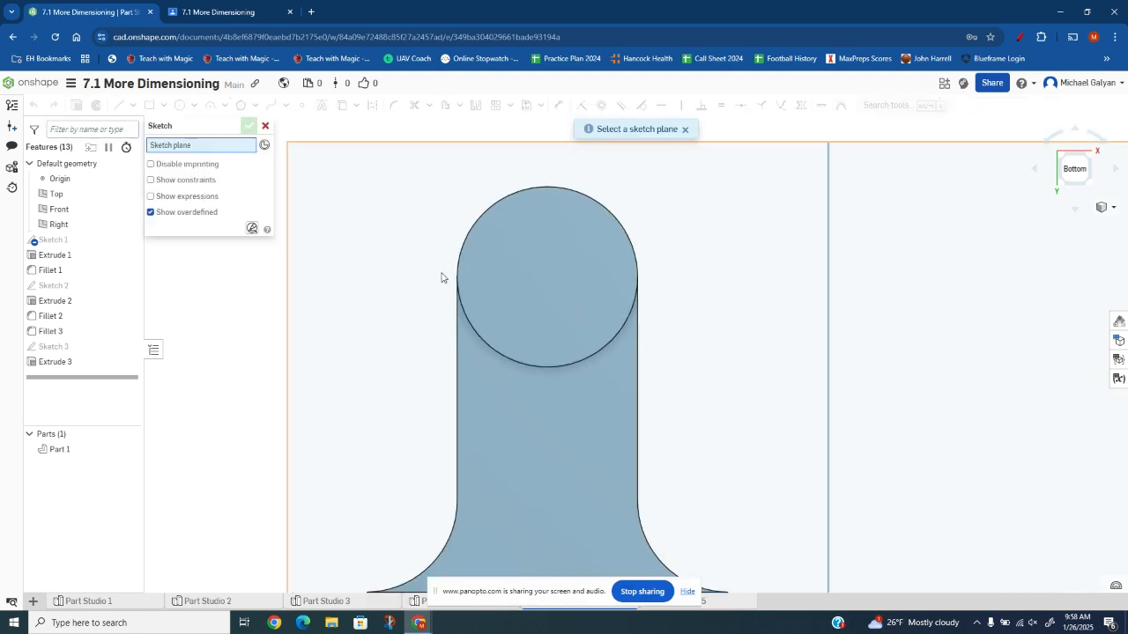
pyautogui.click(546, 272)
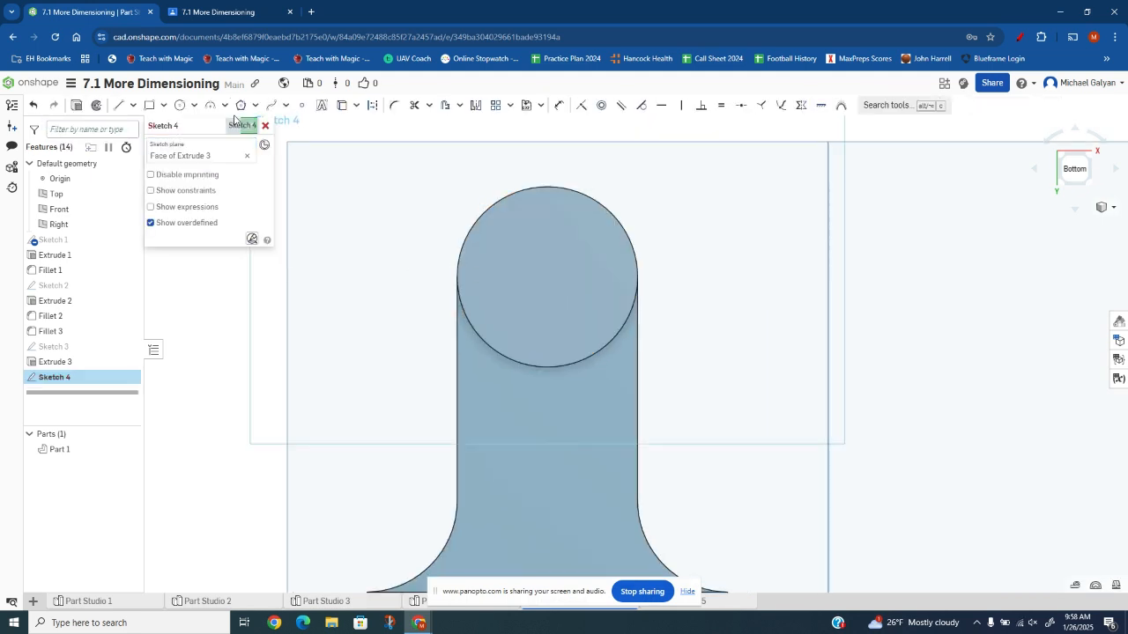
pyautogui.click(180, 105)
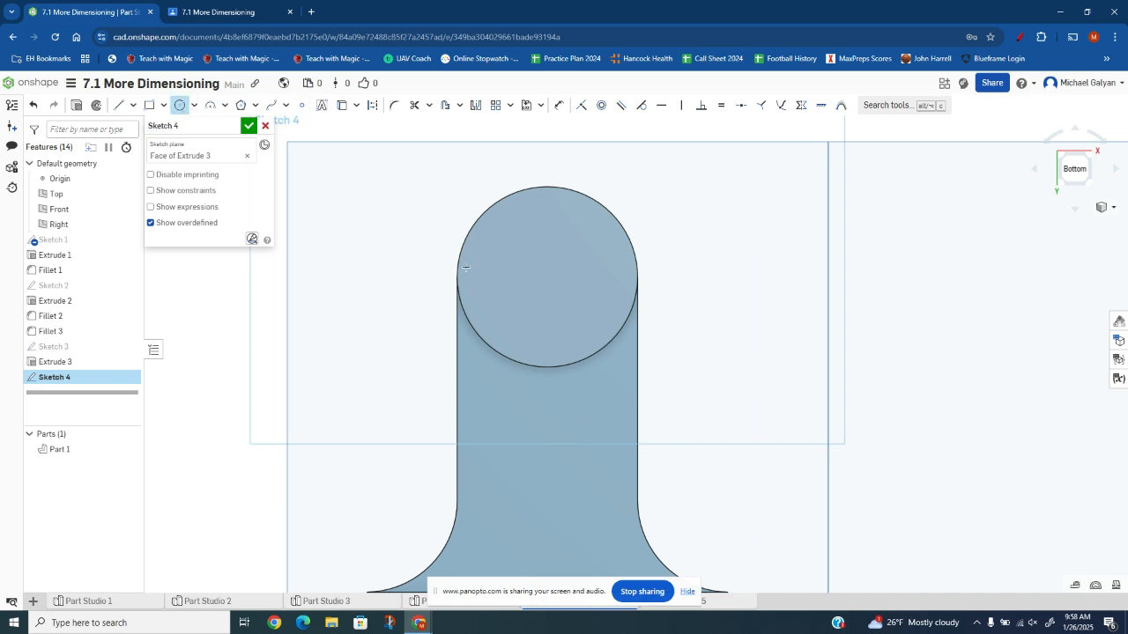
pyautogui.click(547, 278)
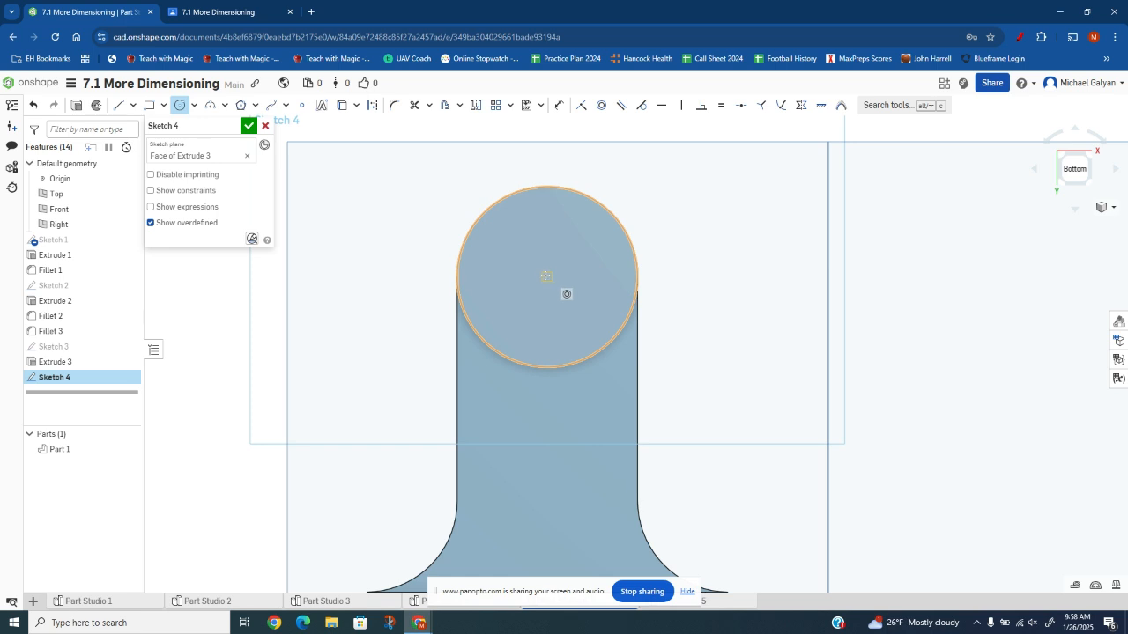
pyautogui.click(547, 276)
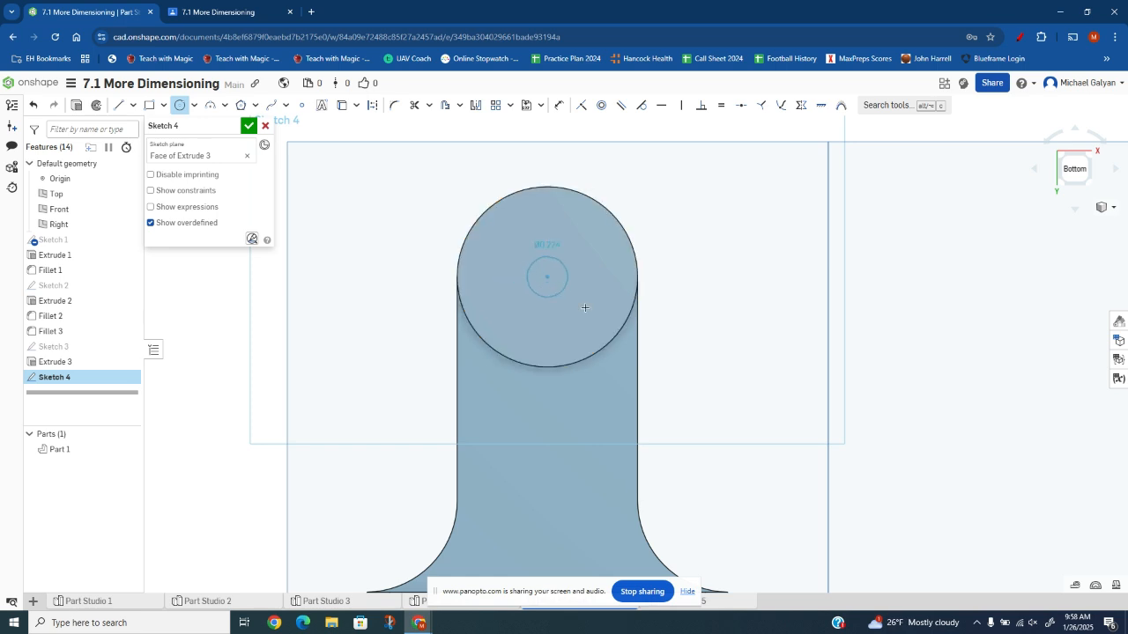
pyautogui.click(567, 239)
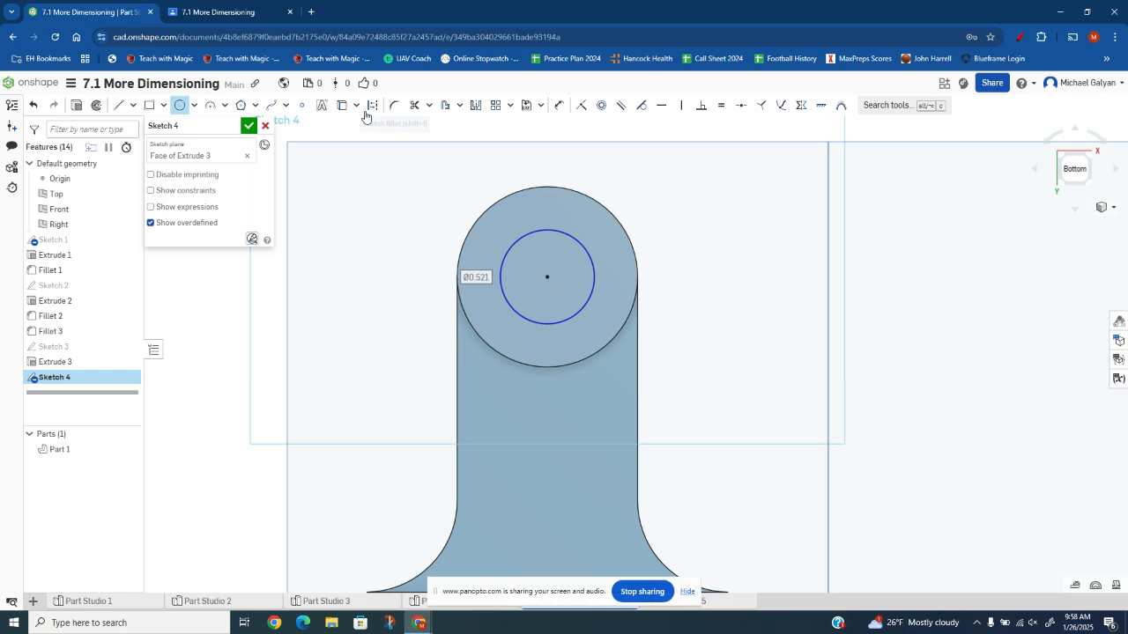
# Set the inner circle's diameter to 0.5 in
pyautogui.click(559, 105)
pyautogui.click(563, 235)
pyautogui.click(682, 218)
pyautogui.write('0.5')
pyautogui.press('Return')
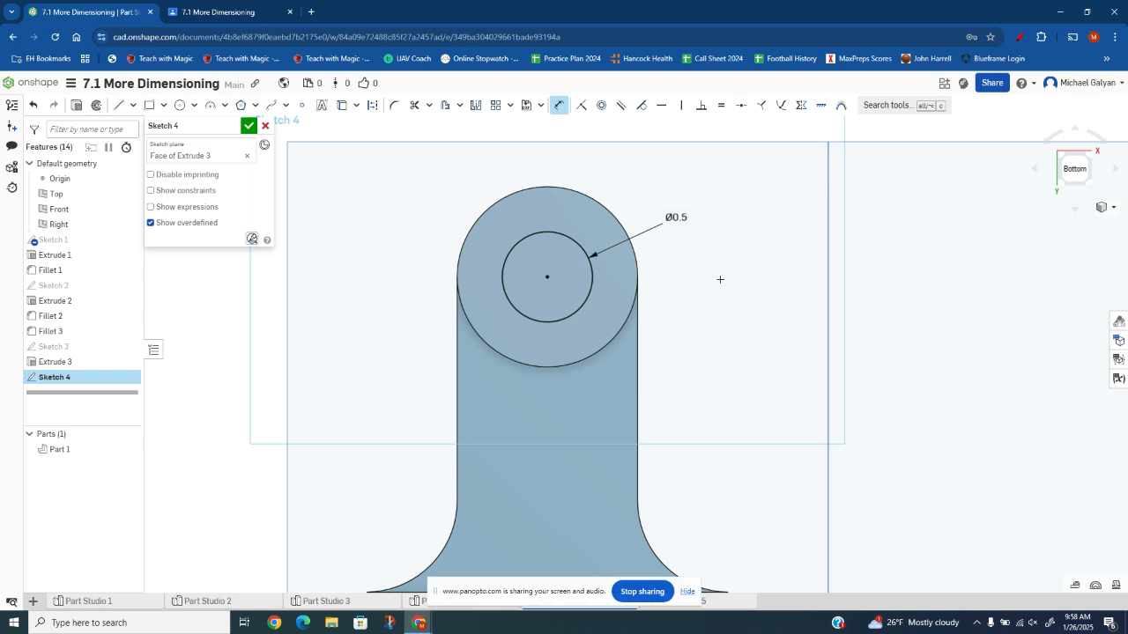
# Cut the inner circle 1 in deep through the boss and upright with a Remove extrude
pyautogui.click(249, 126)
pyautogui.click(129, 105)
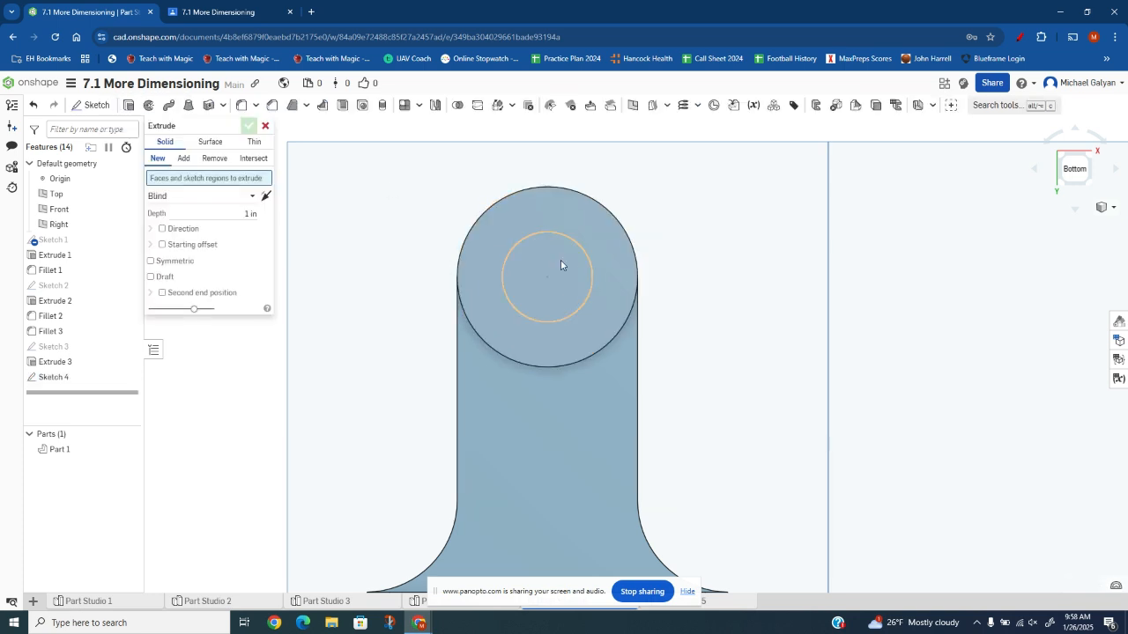
pyautogui.click(568, 265)
pyautogui.moveTo(737, 292); pyautogui.dragTo(706, 305, button='right')
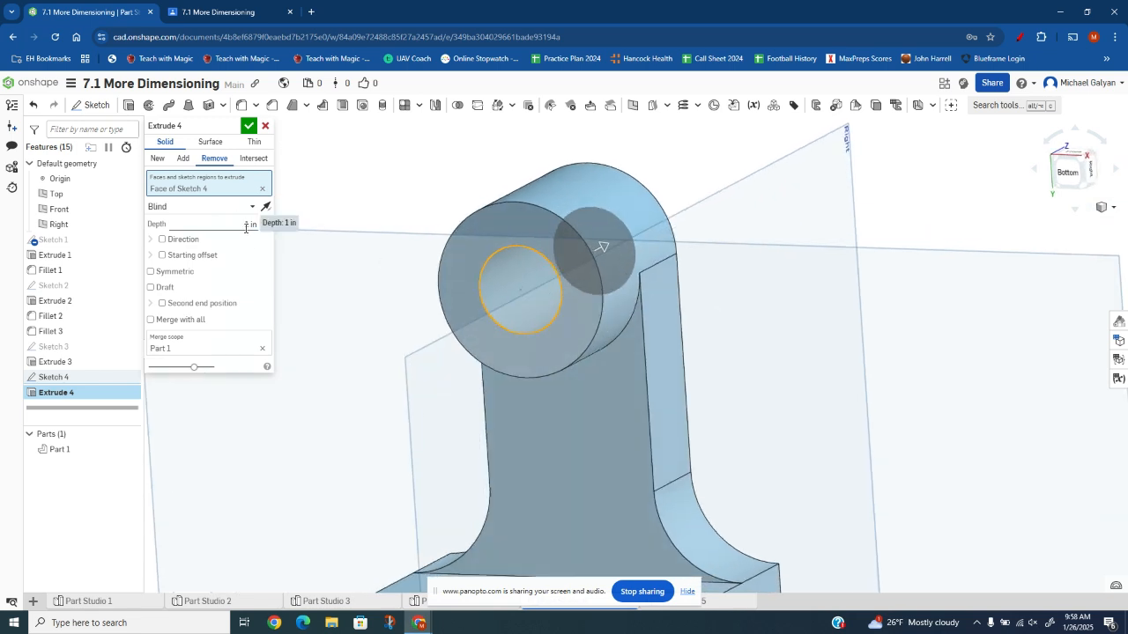
pyautogui.moveTo(782, 286); pyautogui.dragTo(672, 338, button='right')
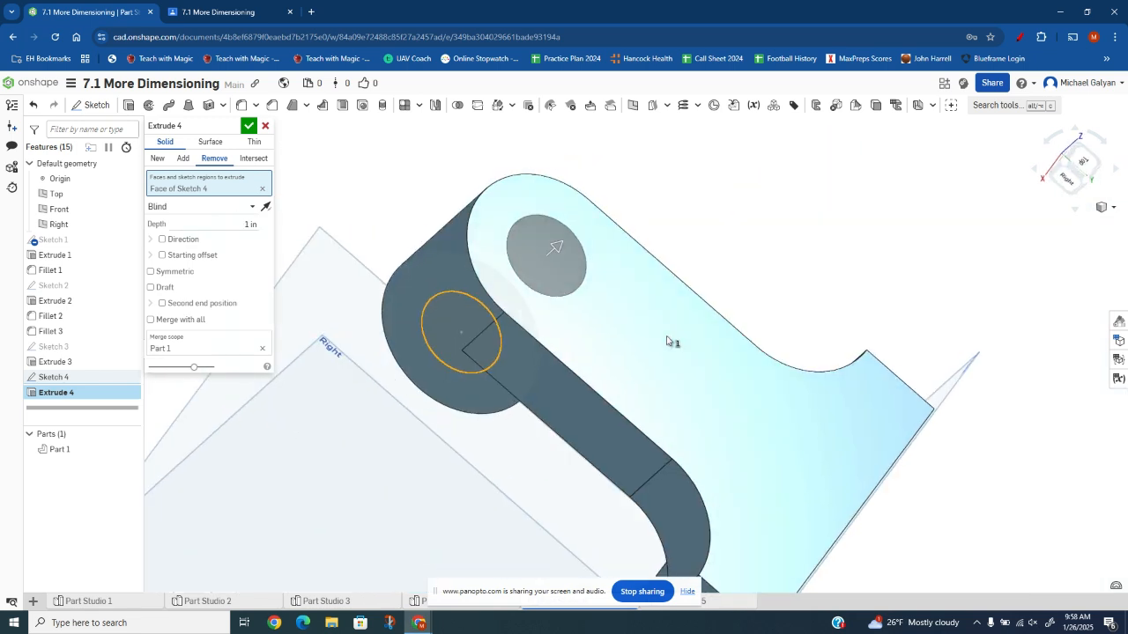
pyautogui.click(251, 127)
# Check the base holes in the activity drawing and sketch two circles side by side on the base's top face, the second about 0.416 in in diameter
pyautogui.moveTo(626, 375); pyautogui.dragTo(1031, 335, button='right')
pyautogui.moveTo(773, 361); pyautogui.dragTo(810, 335, button='middle')
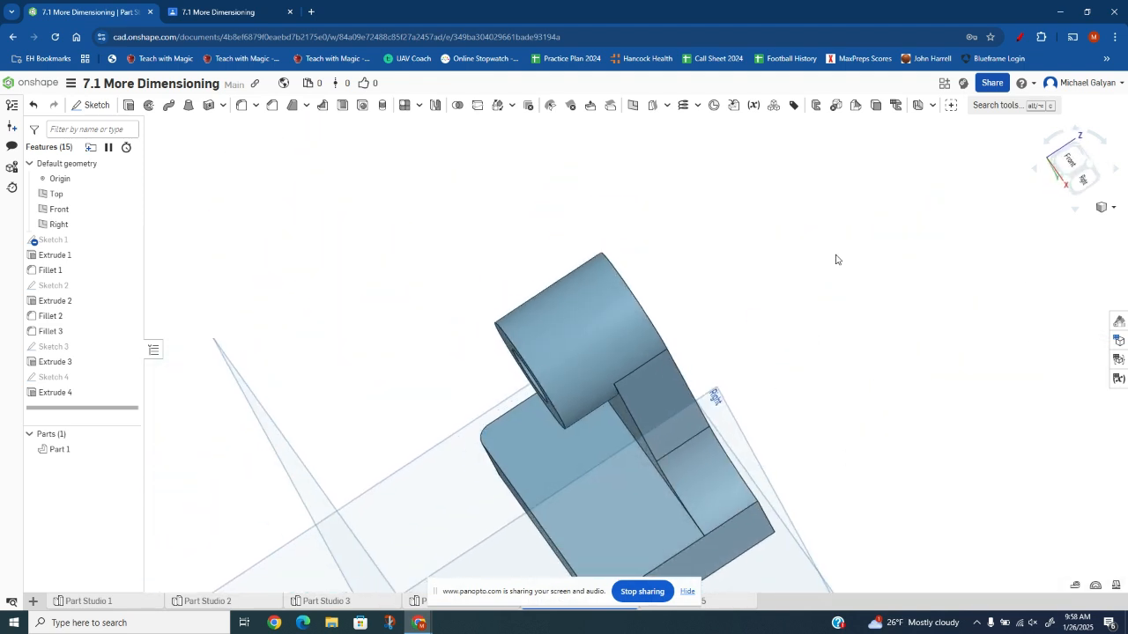
pyautogui.moveTo(765, 454); pyautogui.dragTo(791, 300, button='middle')
pyautogui.moveTo(791, 299); pyautogui.dragTo(713, 461, button='right')
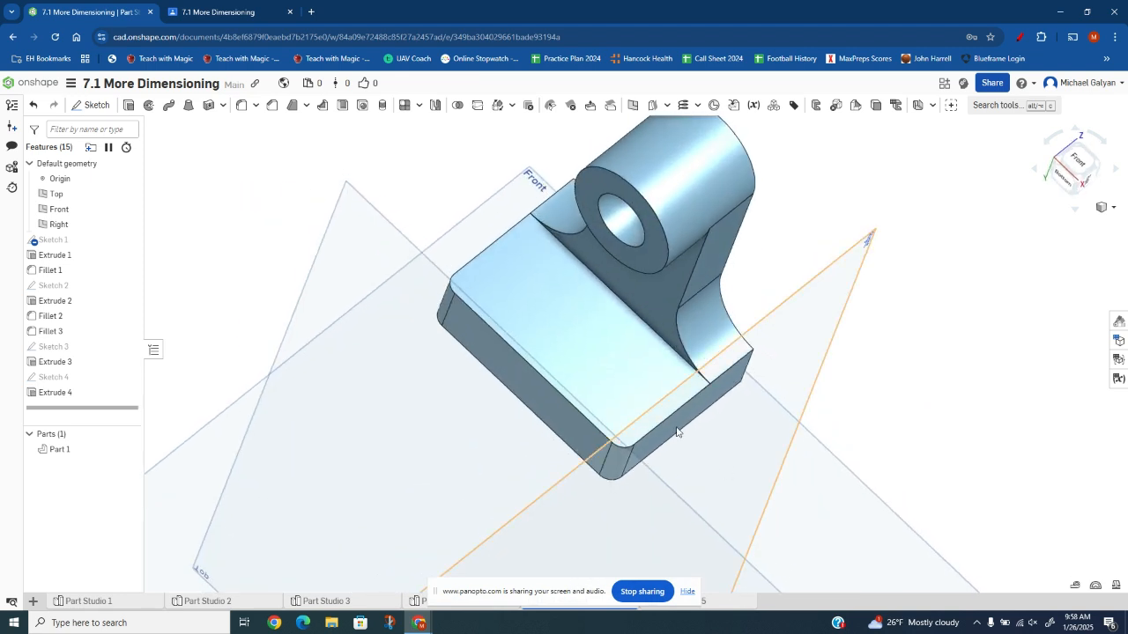
pyautogui.click(226, 14)
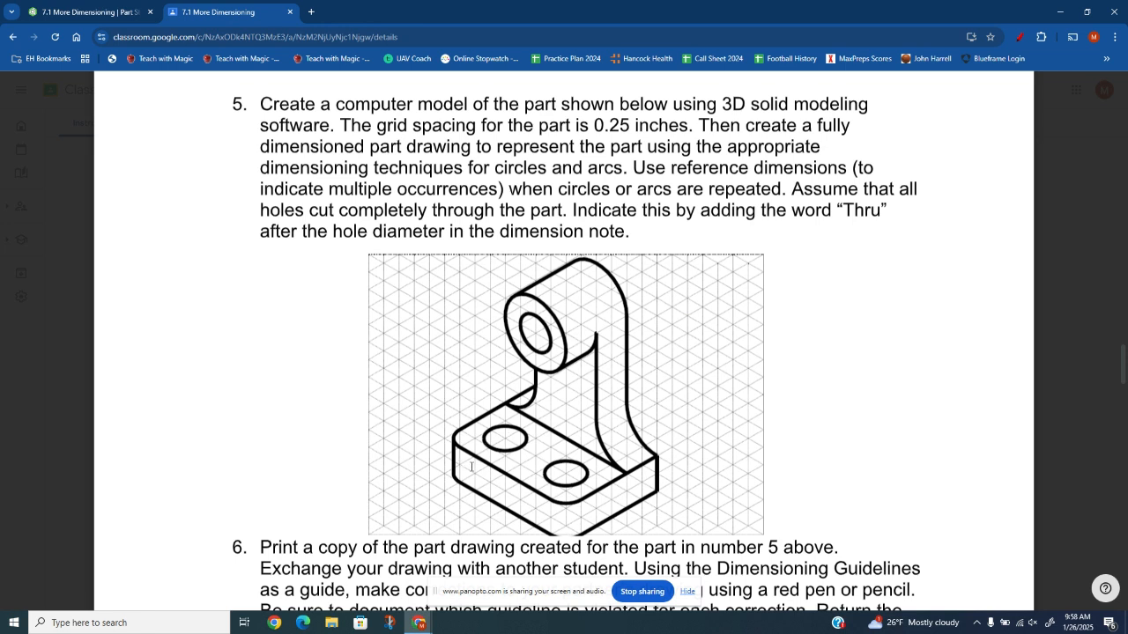
pyautogui.click(117, 16)
pyautogui.click(95, 105)
pyautogui.click(498, 258)
pyautogui.click(180, 105)
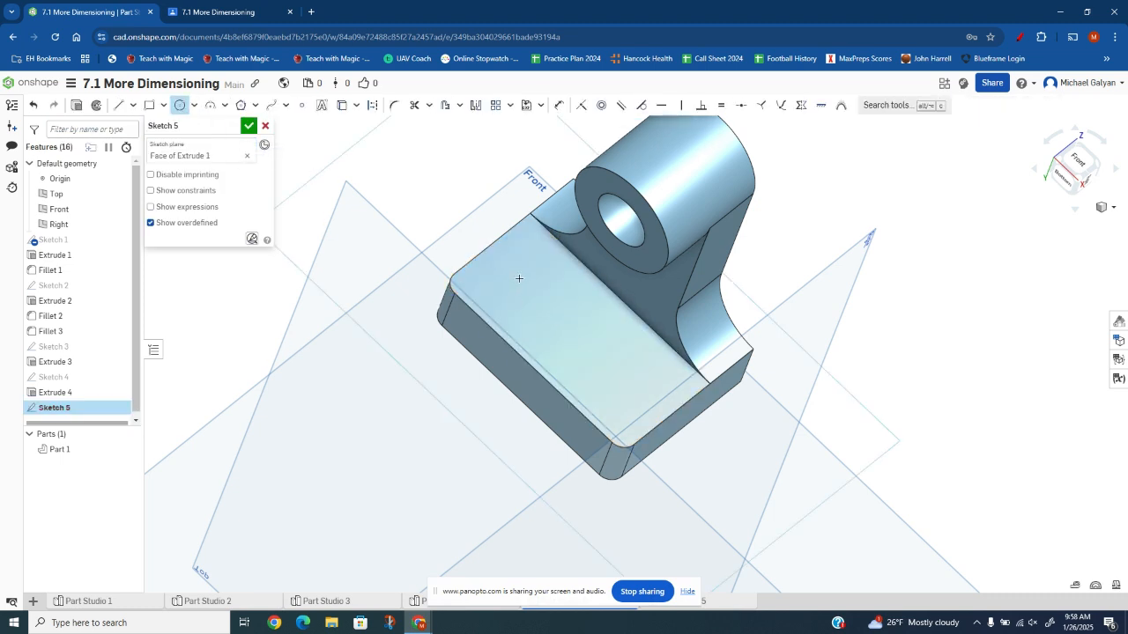
pyautogui.click(538, 302)
pyautogui.click(605, 368)
pyautogui.click(623, 387)
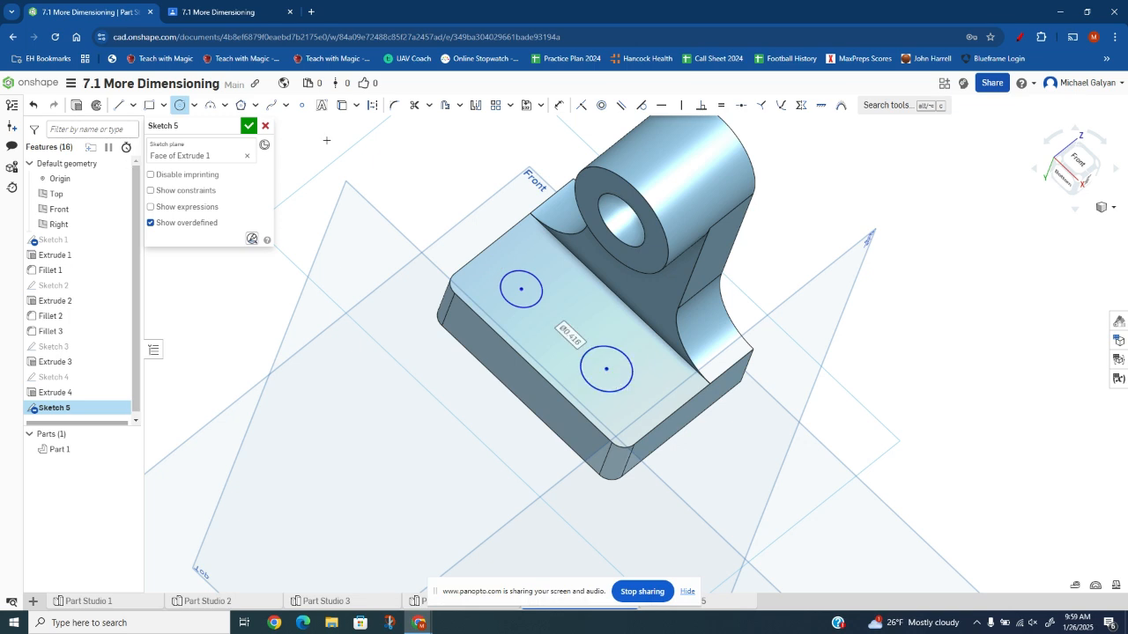
# Set the diameter of both circles on the base to 0.5 in
pyautogui.click(558, 104)
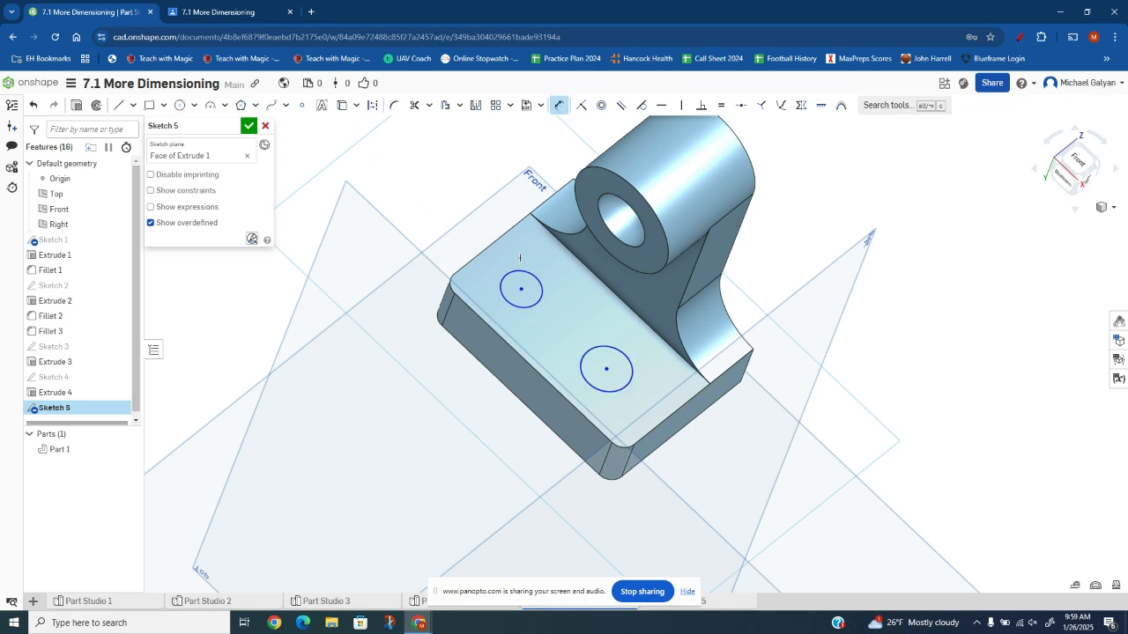
pyautogui.click(517, 272)
pyautogui.click(465, 179)
pyautogui.press('BackSpace')
pyautogui.write('5')
pyautogui.press('Return')
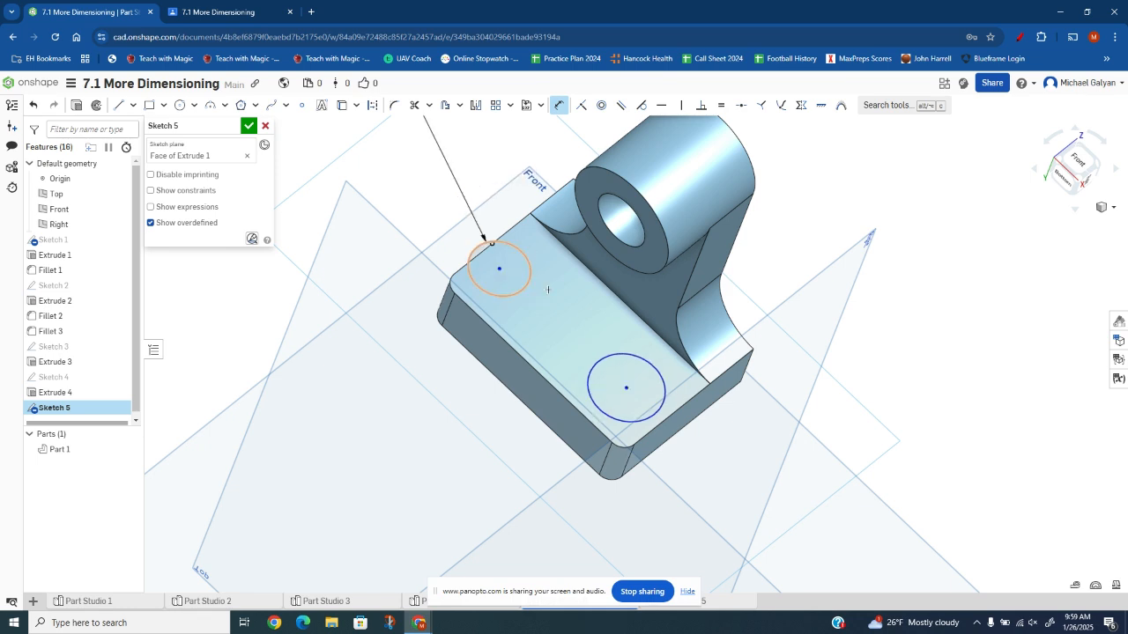
pyautogui.click(588, 391)
pyautogui.click(536, 498)
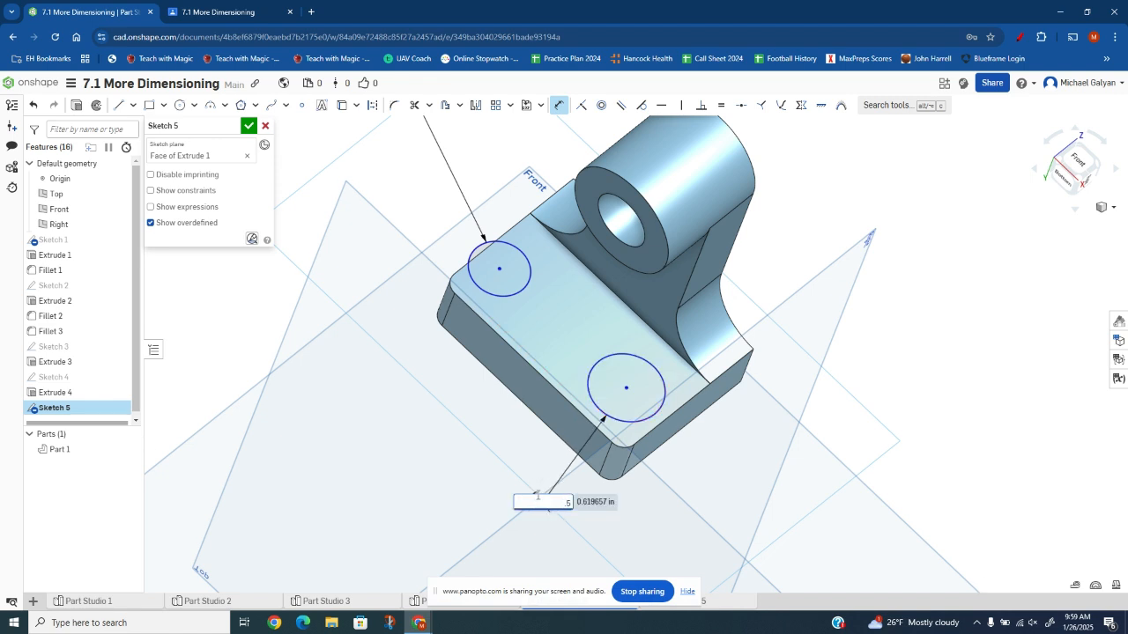
pyautogui.write('.5')
pyautogui.press('Return')
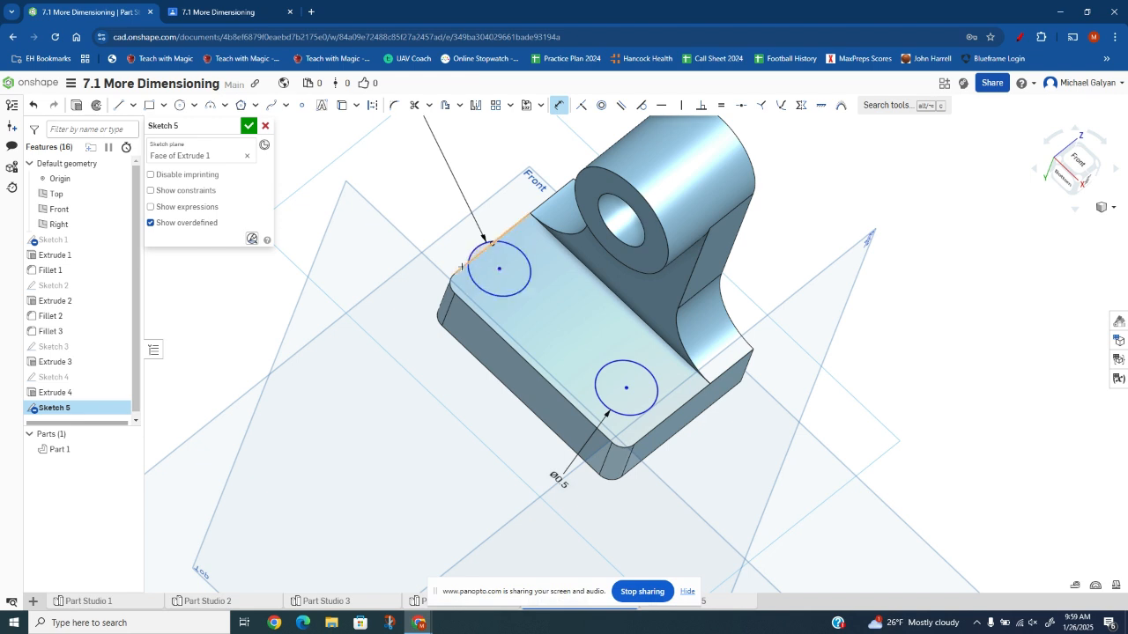
# Dimension the first circle's centre 0.5 in from the base's nearest end edge and 0.5 in from its front edge
pyautogui.click(498, 269)
pyautogui.click(397, 352)
pyautogui.press('BackSpace')
pyautogui.write('.5')
pyautogui.press('Return')
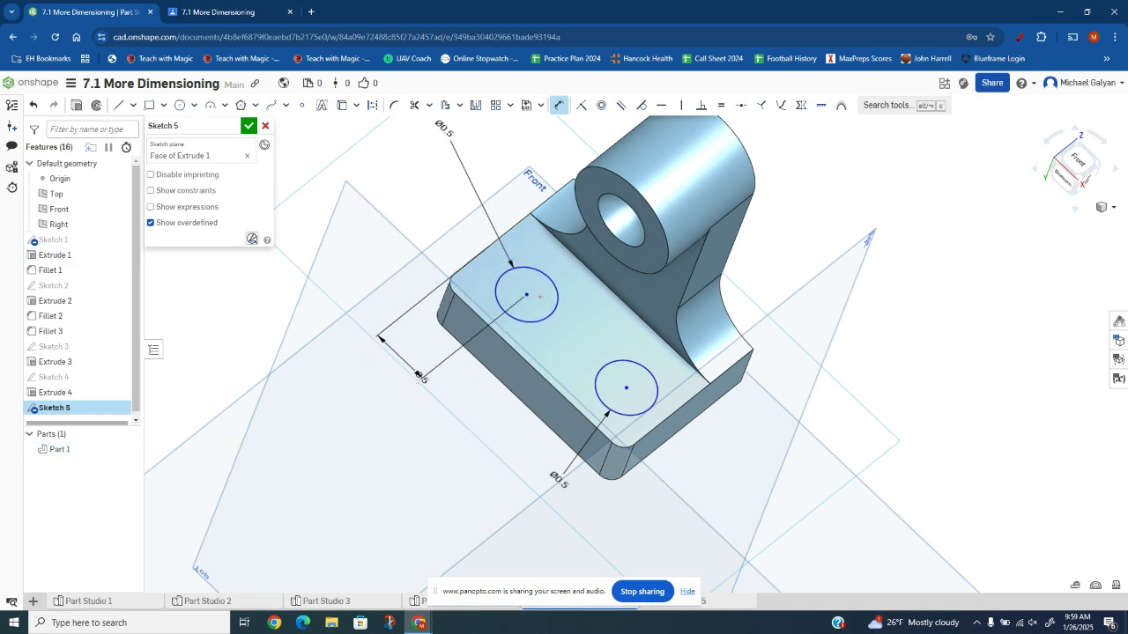
pyautogui.click(528, 294)
pyautogui.click(509, 349)
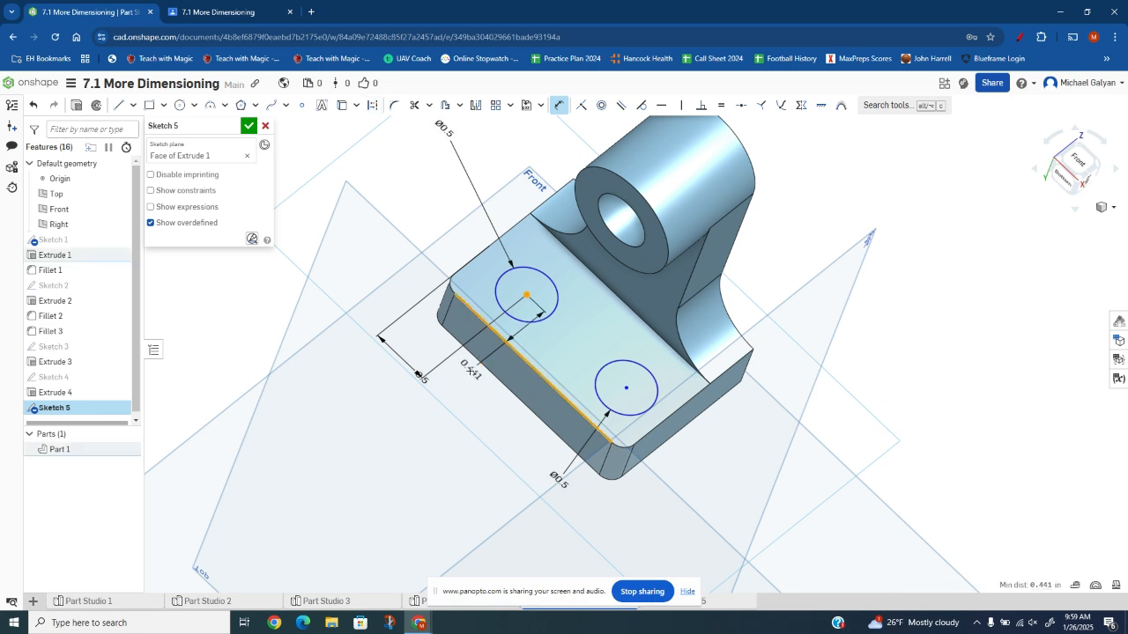
pyautogui.click(426, 243)
pyautogui.write('.5')
pyautogui.press('Return')
# Dimension the second circle's centre 0.5 in from the base's other end edge and 0.5 in from its front edge
pyautogui.click(627, 386)
pyautogui.click(661, 420)
pyautogui.click(525, 491)
pyautogui.write('.5')
pyautogui.press('Return')
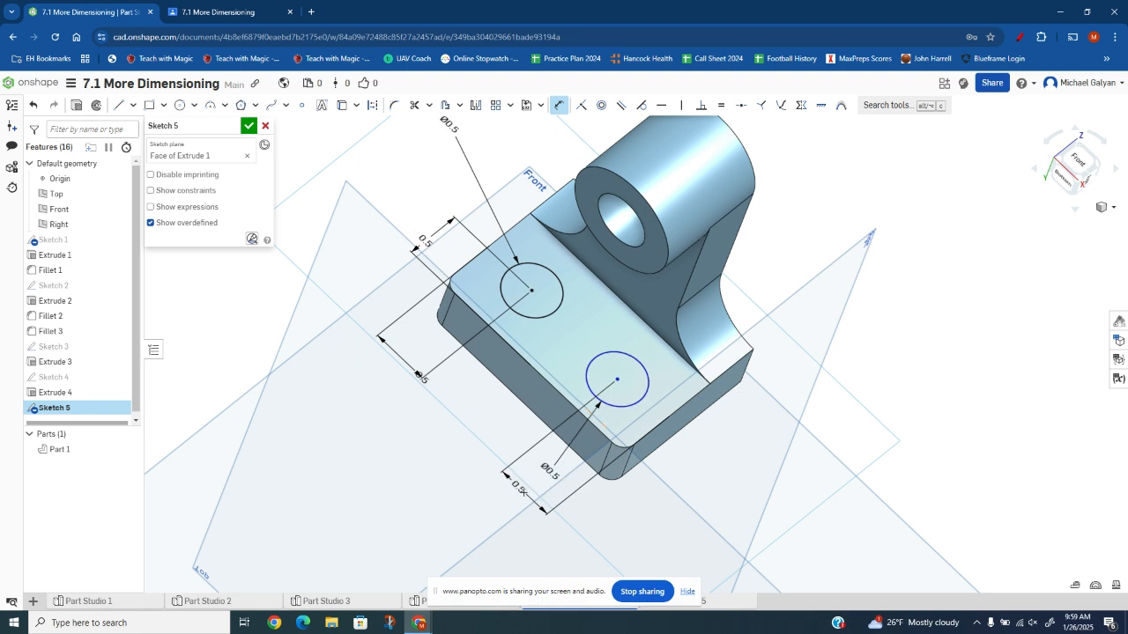
pyautogui.click(618, 380)
pyautogui.click(608, 436)
pyautogui.click(696, 481)
pyautogui.write('.5')
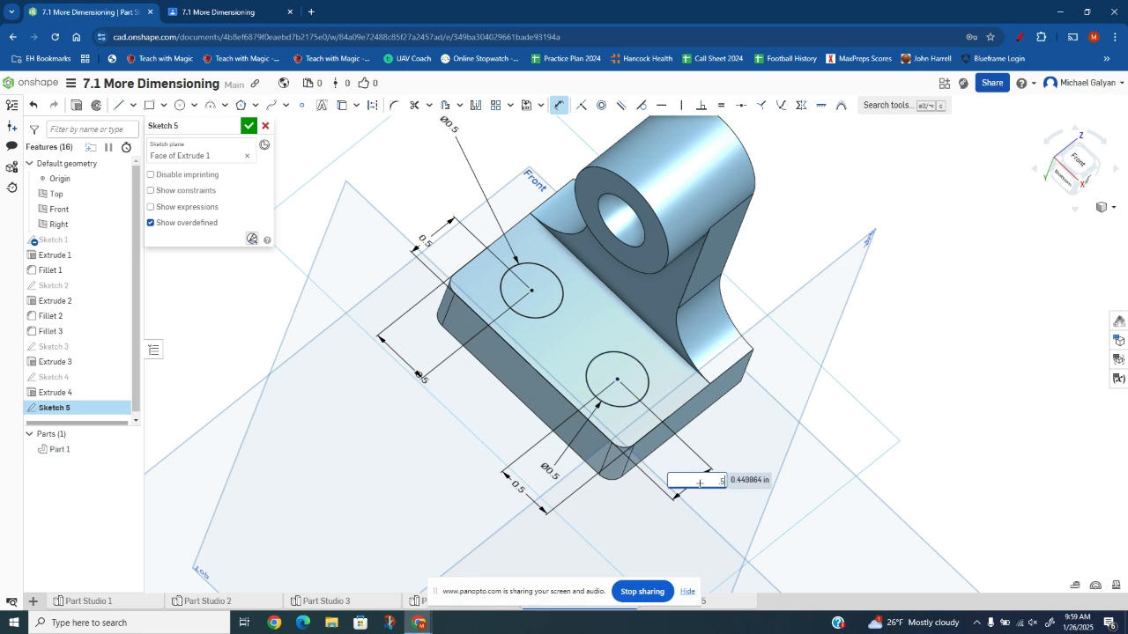
pyautogui.press('Return')
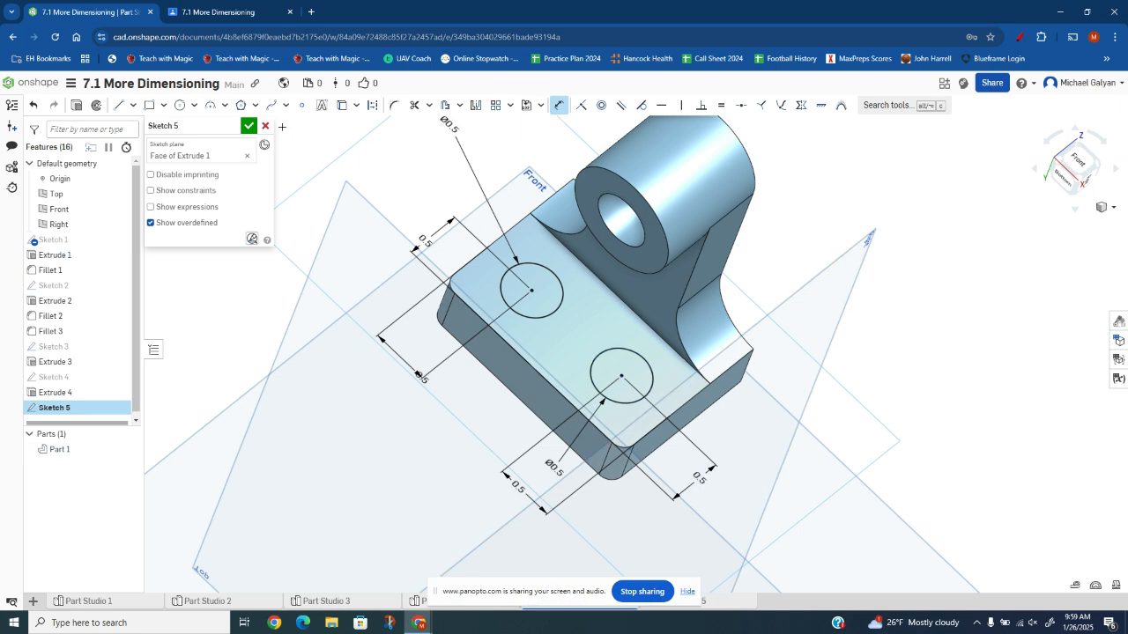
# Cut both circles 1 in deep through the base with a Remove extrude and inspect the finished bracket
pyautogui.click(249, 125)
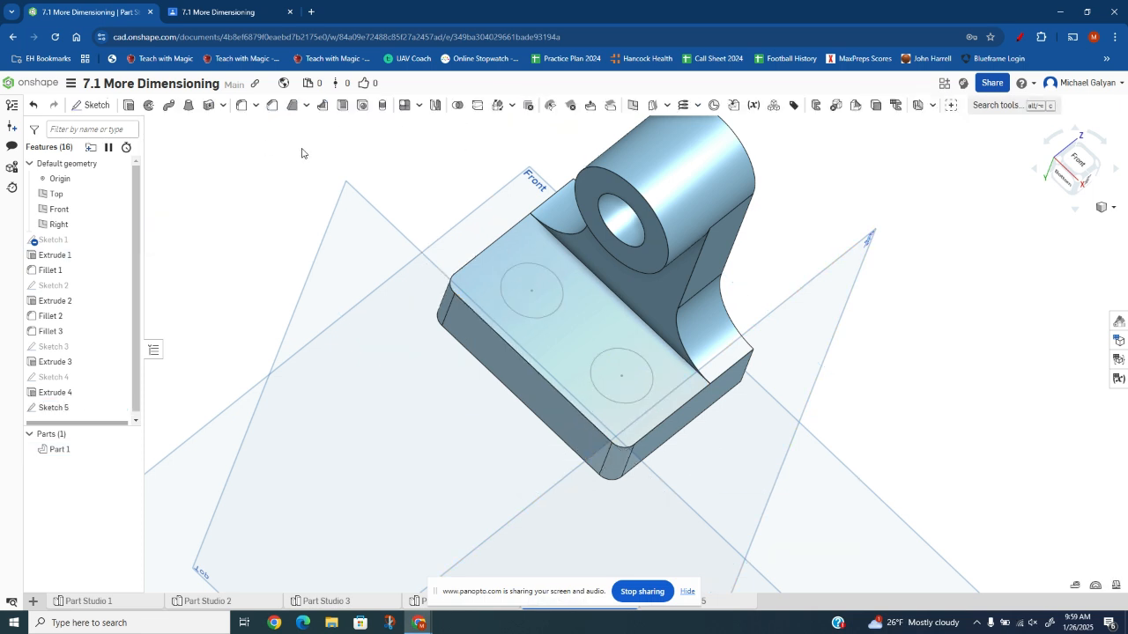
pyautogui.click(129, 105)
pyautogui.click(613, 377)
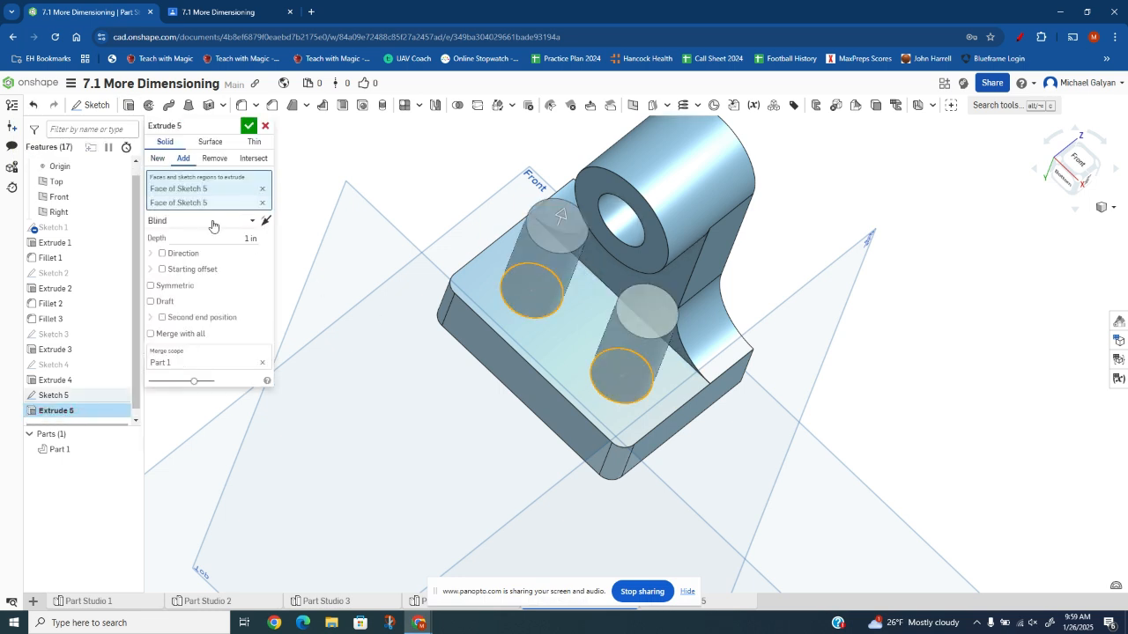
pyautogui.click(215, 158)
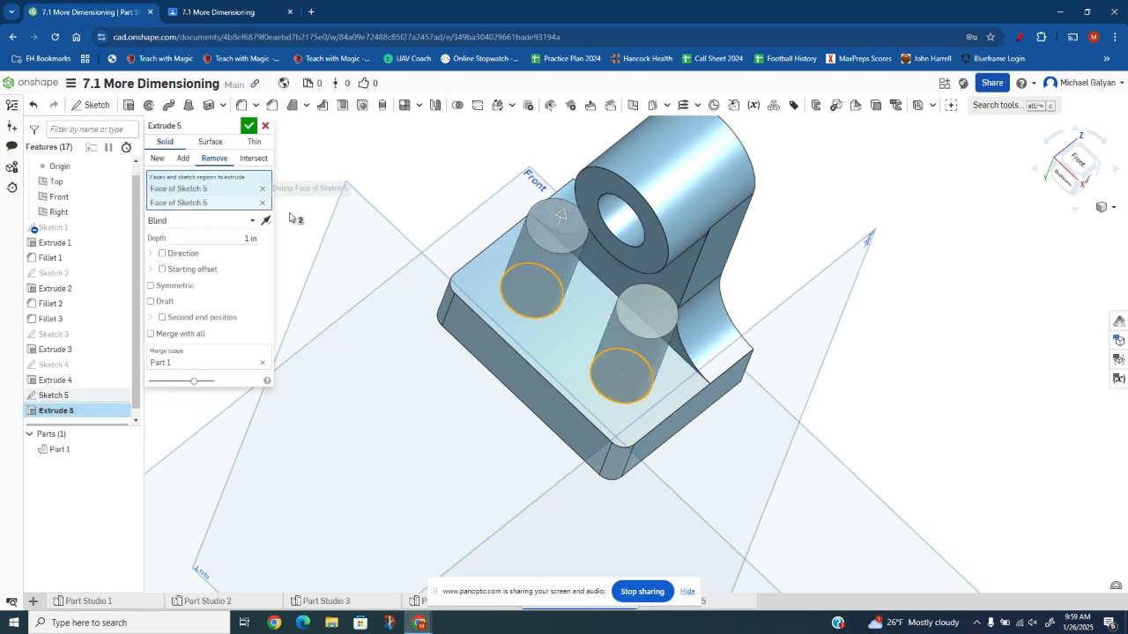
pyautogui.click(248, 125)
pyautogui.moveTo(496, 427); pyautogui.dragTo(508, 367, button='right')
pyautogui.moveTo(655, 387); pyautogui.dragTo(494, 350, button='right')
pyautogui.scroll(-2, 494, 350)
pyautogui.scroll(2, 454, 394)
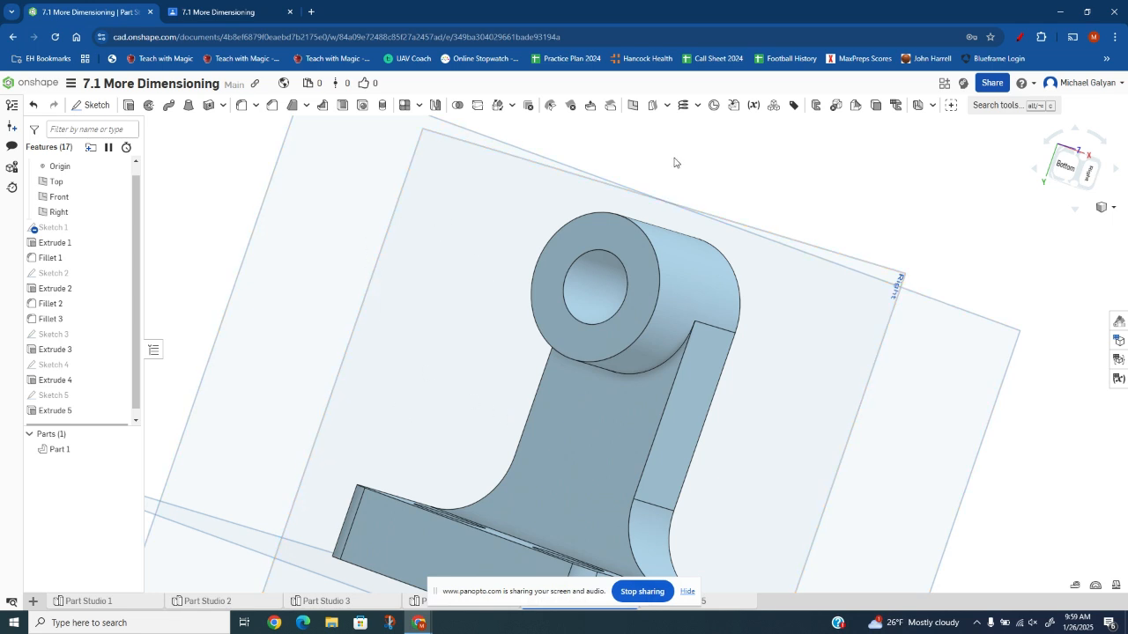
# Close the modelling browser window and maximize the Panopto recorder window
pyautogui.click(1112, 12)
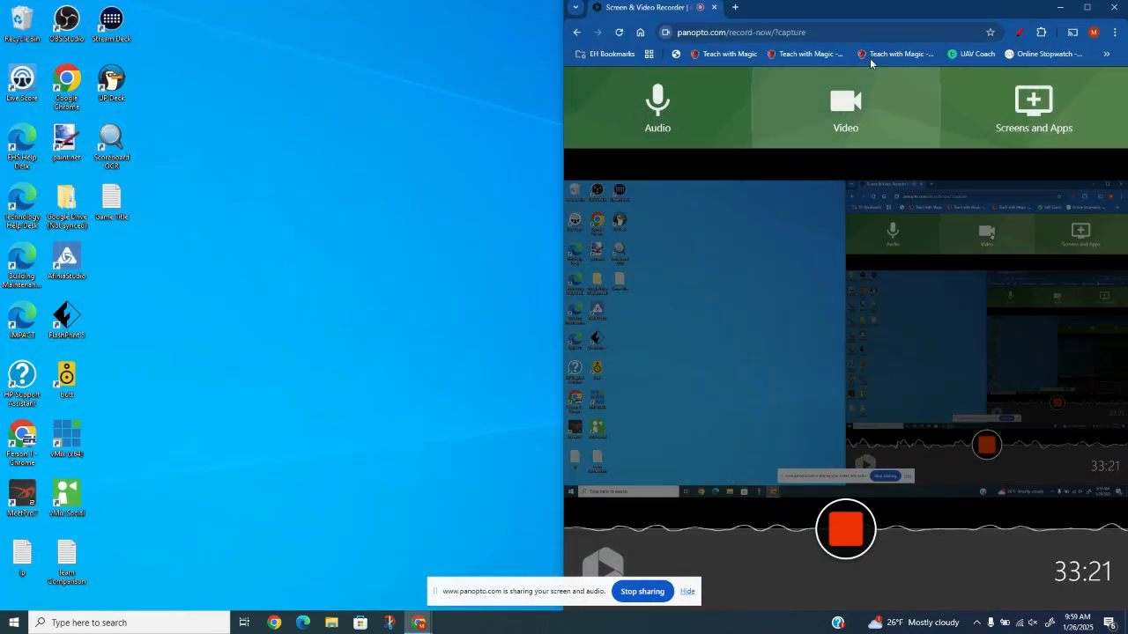
pyautogui.moveTo(1025, 10); pyautogui.dragTo(833, 30)
pyautogui.click(893, 41)
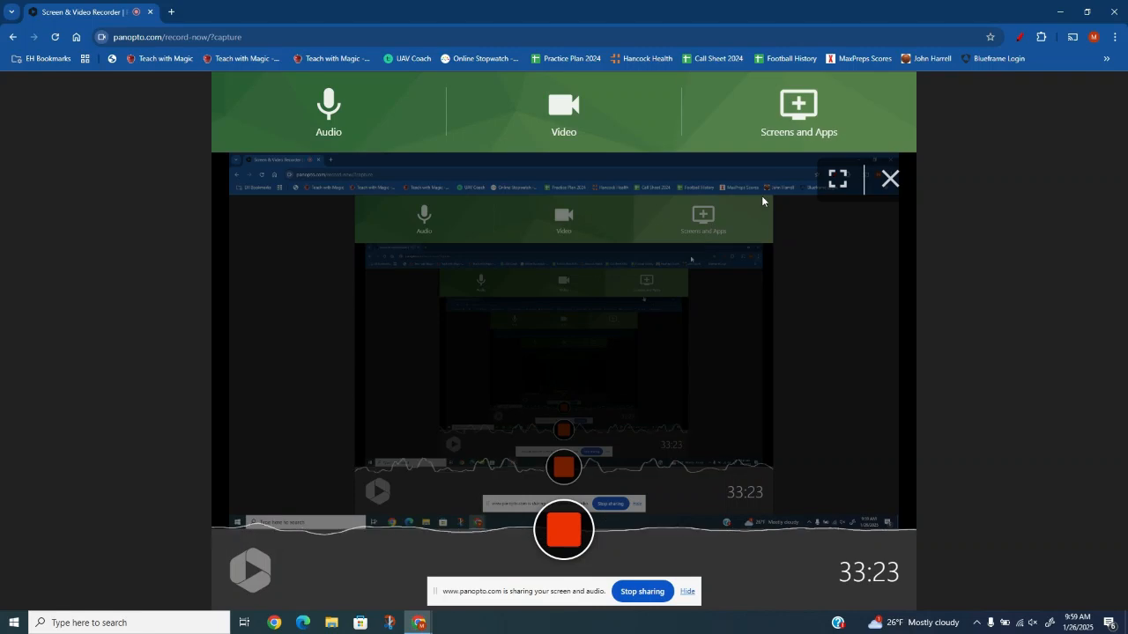